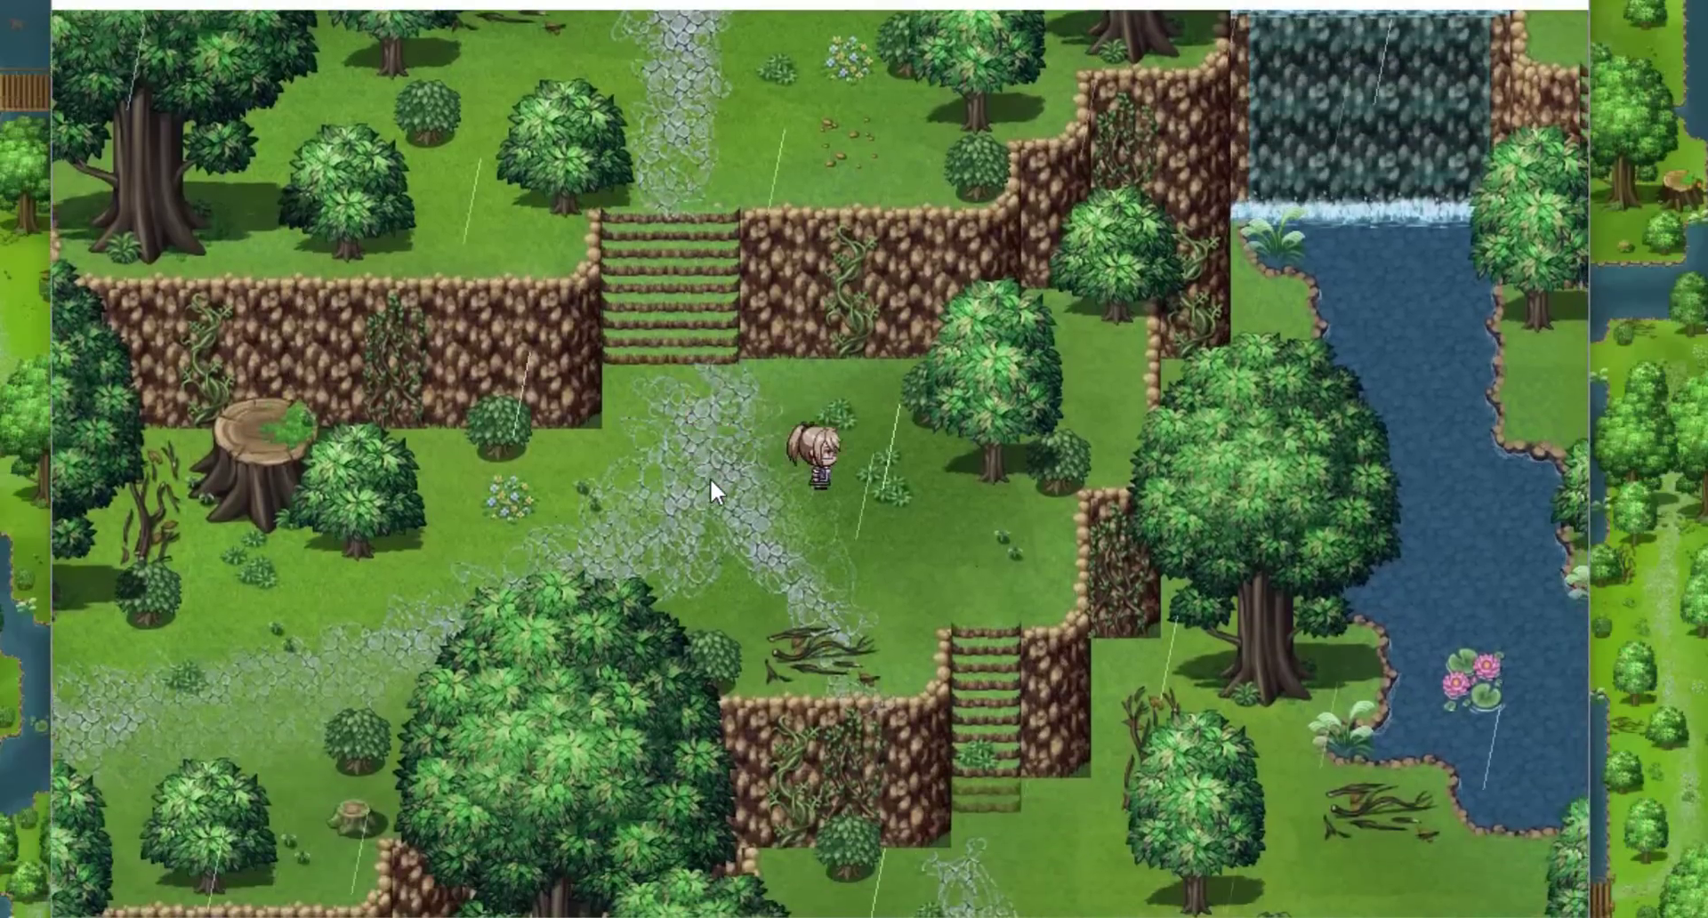
Step: Walk the character through the first forest map, over the bridge and stairs, to the shore
{"action": "key", "text": "Right"}
{"action": "key", "text": "Down"}
{"action": "key", "text": "Down"}
{"action": "key", "text": "Right"}
{"action": "key", "text": "Right"}
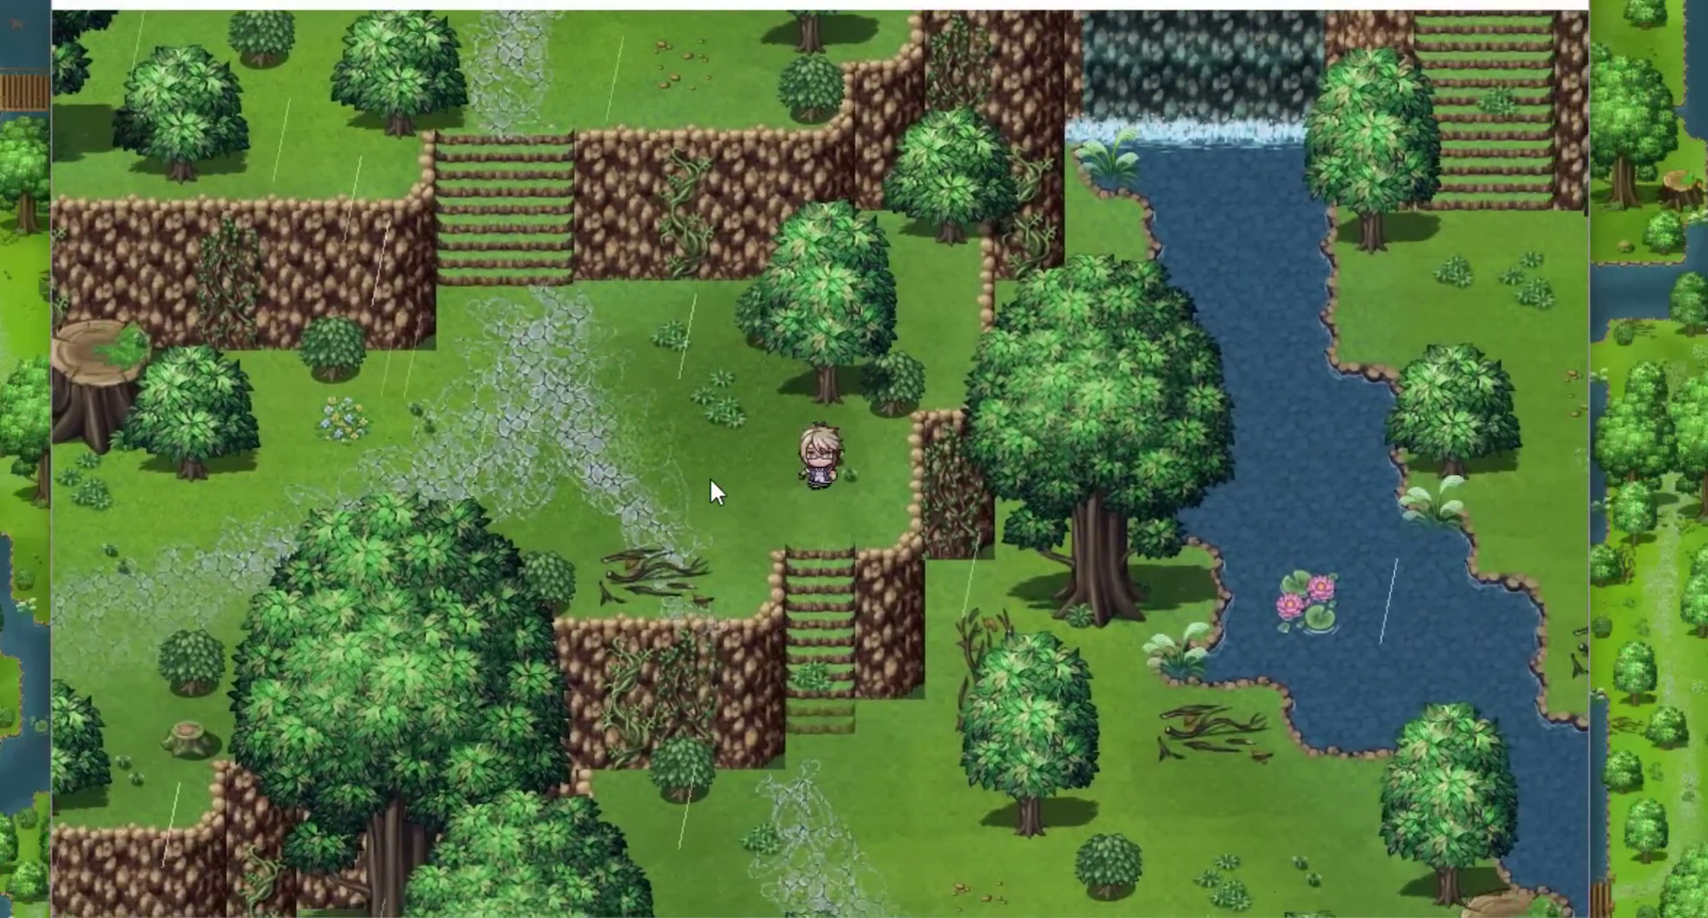
{"action": "key", "text": "Down"}
{"action": "key", "text": "Down"}
{"action": "key", "text": "Down"}
{"action": "key", "text": "Down"}
{"action": "key", "text": "Down"}
{"action": "key", "text": "Down"}
{"action": "key", "text": "Down"}
{"action": "key", "text": "Down"}
{"action": "key", "text": "Down"}
{"action": "key", "text": "Down"}
{"action": "key", "text": "Down"}
{"action": "key", "text": "Down"}
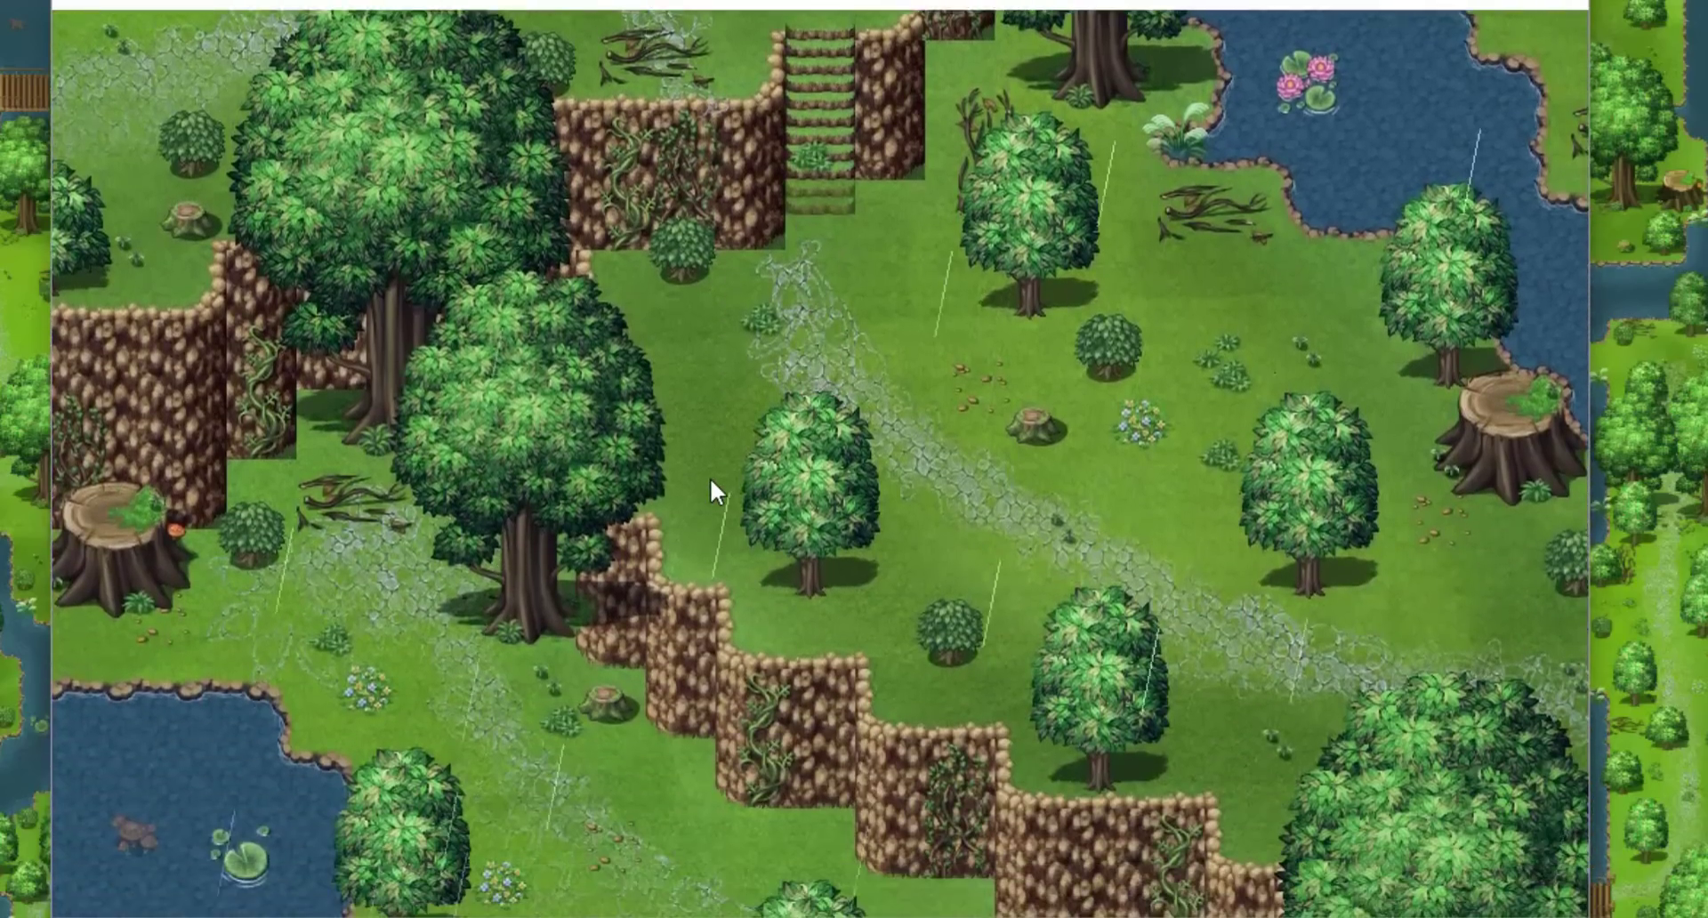
{"action": "key", "text": "Right"}
{"action": "key", "text": "Right"}
{"action": "key", "text": "Right"}
{"action": "key", "text": "Up"}
{"action": "key", "text": "Up"}
{"action": "key", "text": "Down"}
{"action": "key", "text": "Down"}
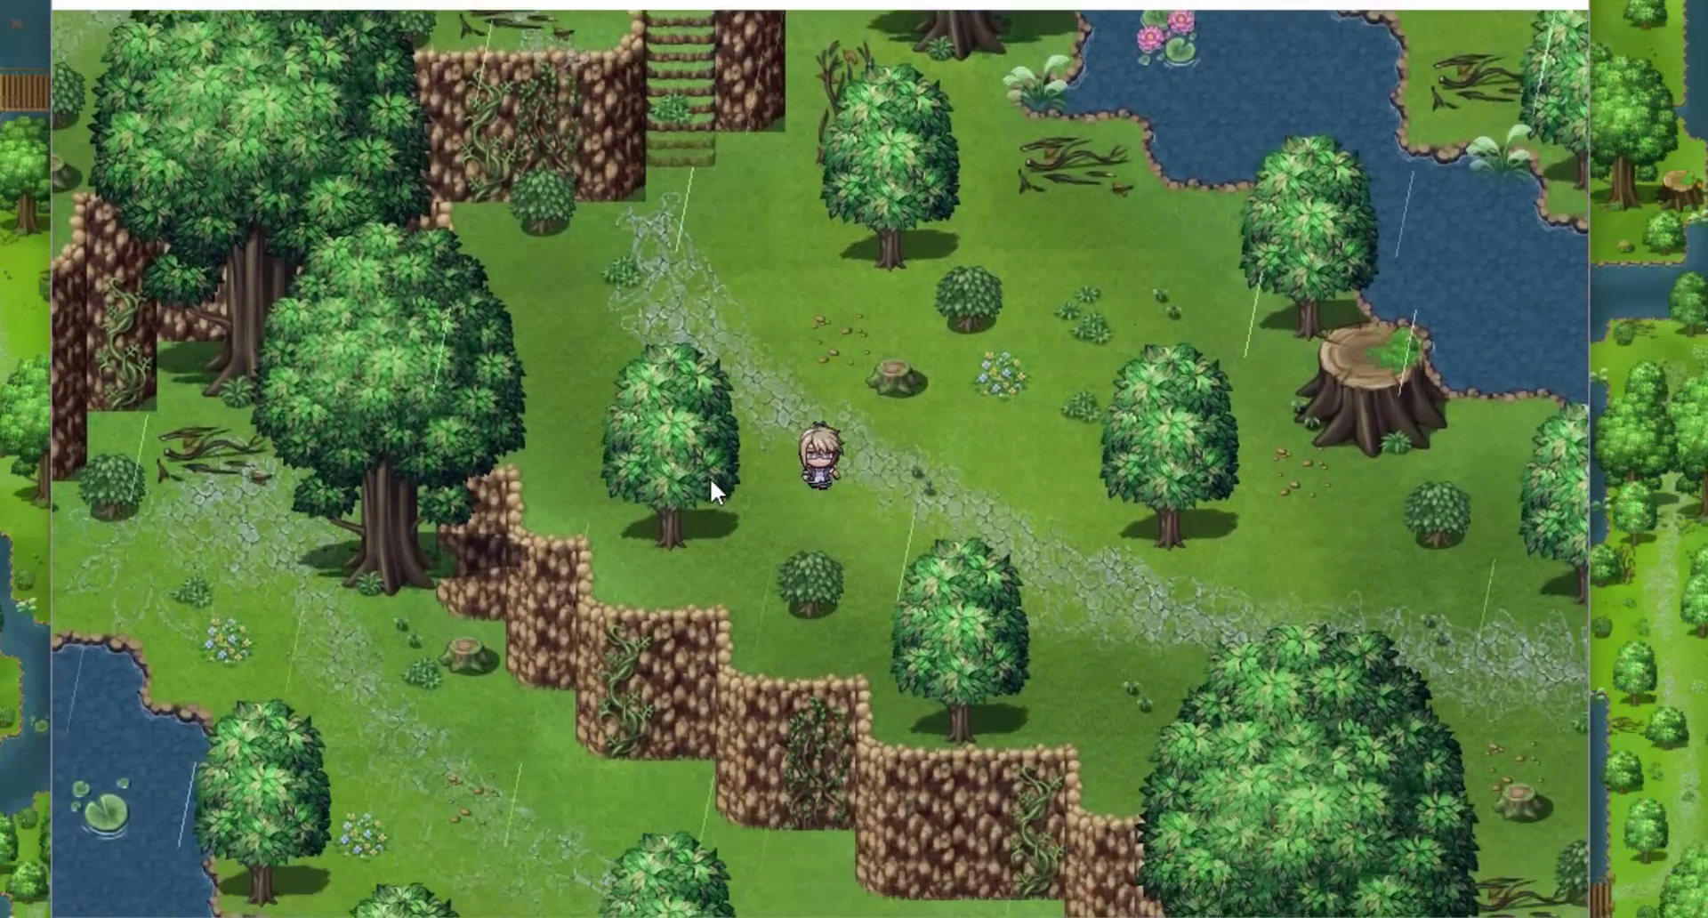
{"action": "key", "text": "Right"}
{"action": "key", "text": "Right"}
{"action": "key", "text": "Right"}
{"action": "key", "text": "Right"}
{"action": "key", "text": "Right"}
{"action": "key", "text": "Up"}
{"action": "key", "text": "Down"}
{"action": "key", "text": "Down"}
{"action": "key", "text": "Down"}
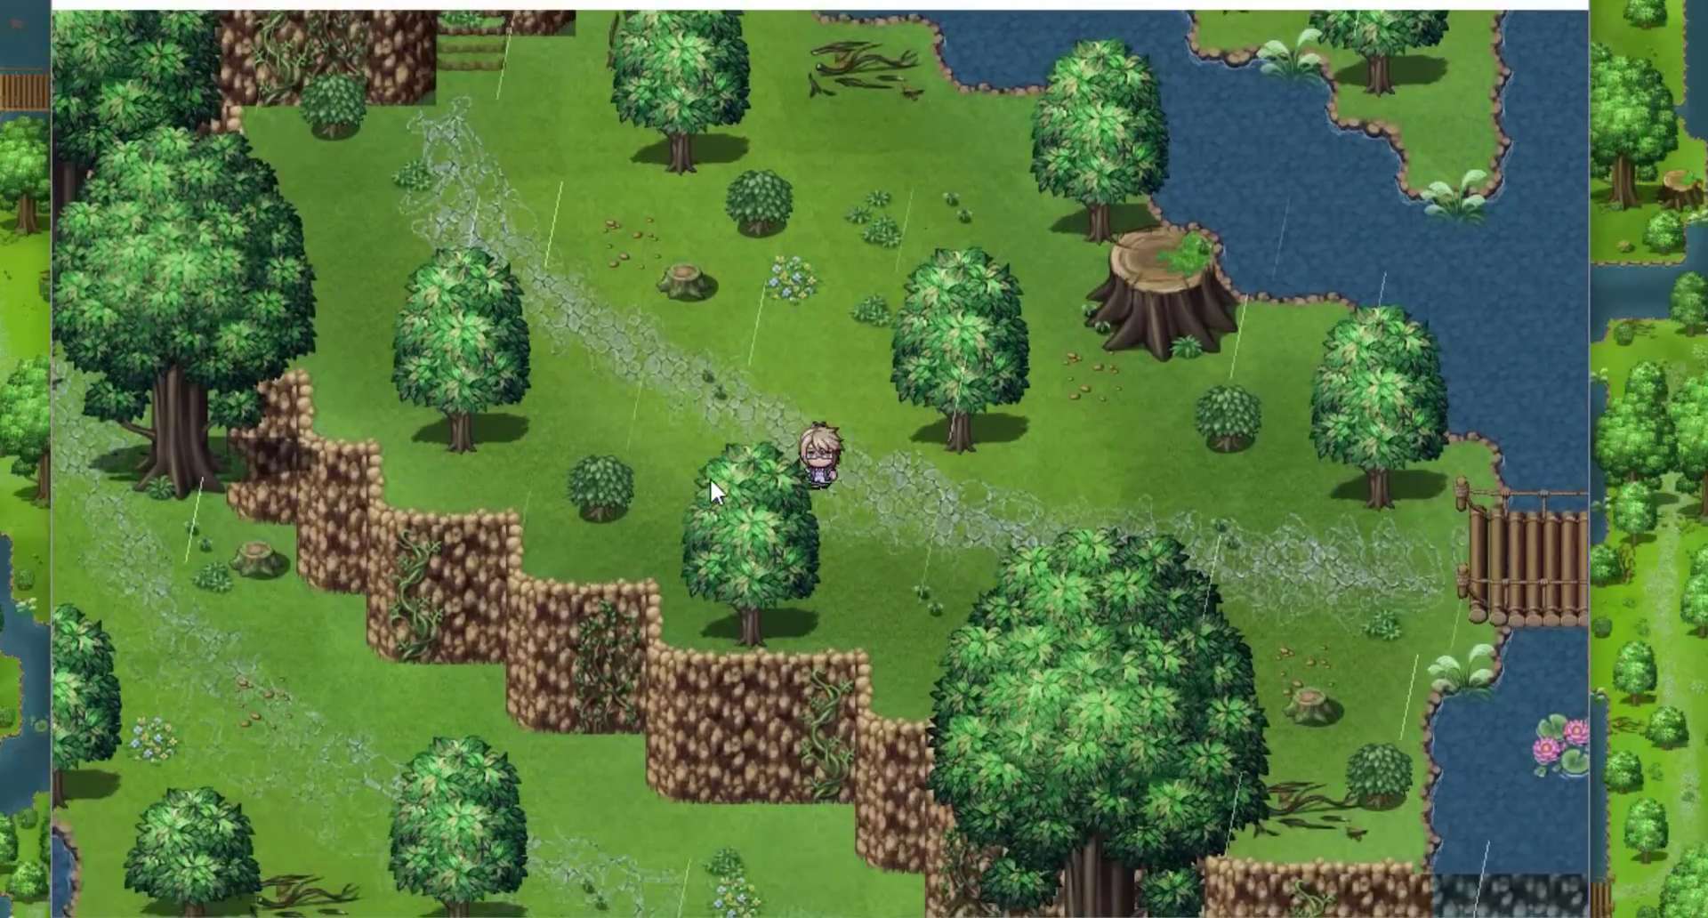
{"action": "key", "text": "Right"}
{"action": "key", "text": "Left"}
{"action": "key", "text": "Left"}
{"action": "key", "text": "Left"}
{"action": "key", "text": "Up"}
{"action": "key", "text": "Up"}
{"action": "key", "text": "Up"}
{"action": "key", "text": "Up"}
{"action": "key", "text": "Right"}
{"action": "key", "text": "Right"}
{"action": "key", "text": "Down"}
{"action": "key", "text": "Down"}
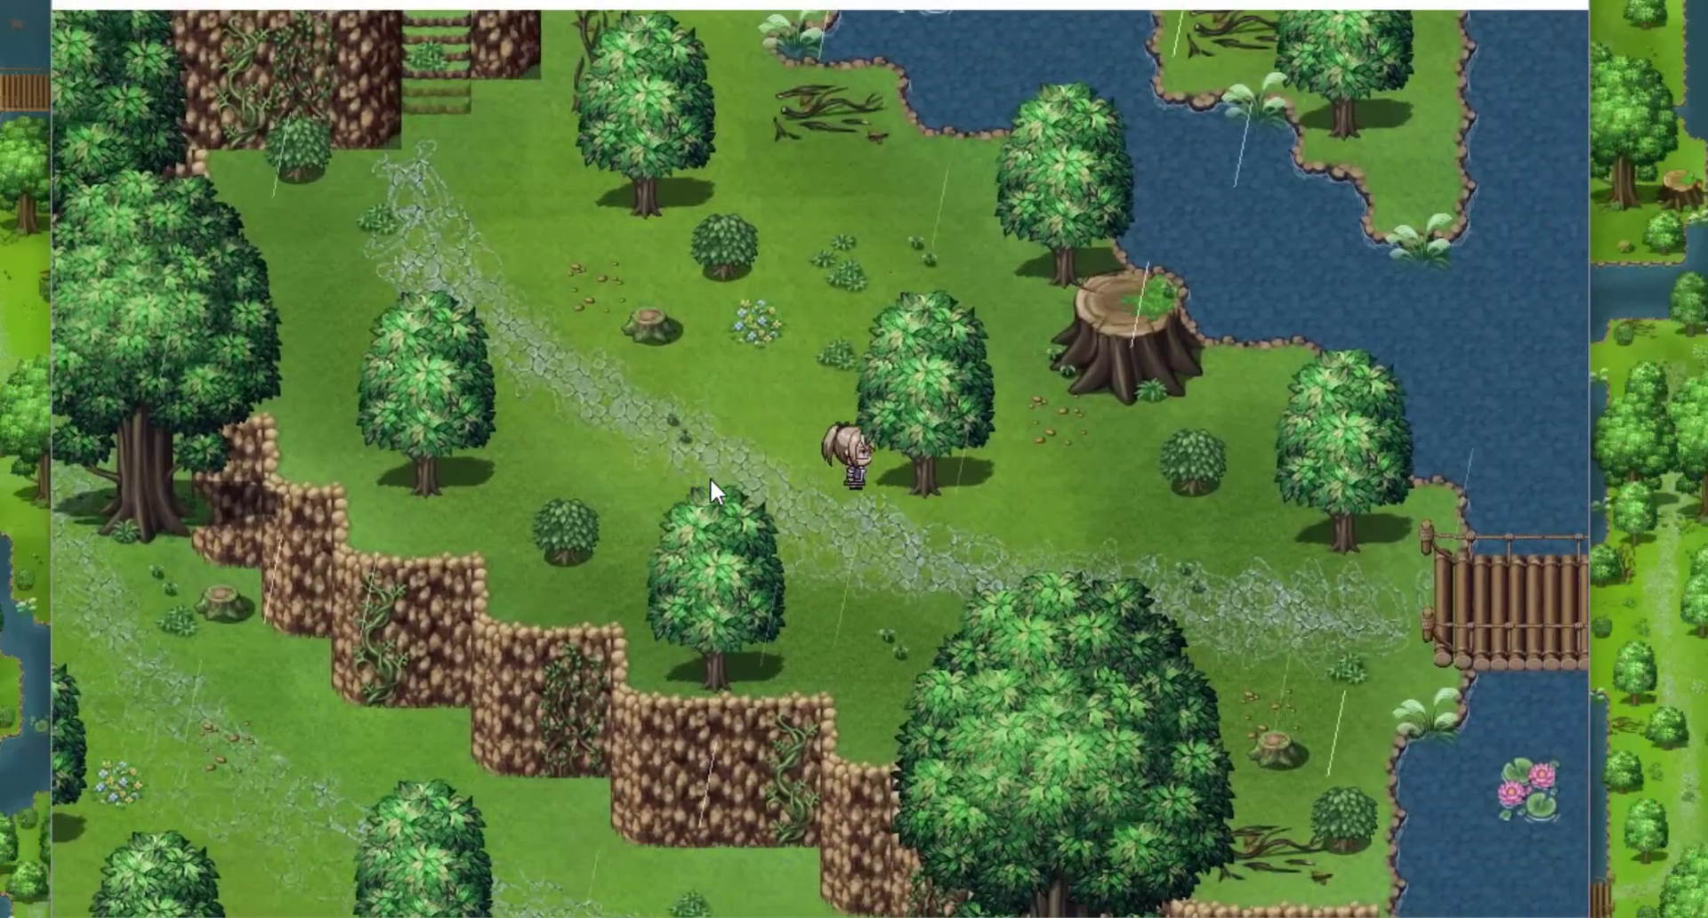
{"action": "key", "text": "Down"}
{"action": "key", "text": "Right"}
{"action": "key", "text": "Right"}
{"action": "key", "text": "Left"}
{"action": "key", "text": "Up"}
{"action": "key", "text": "Right"}
{"action": "key", "text": "Right"}
{"action": "key", "text": "Up"}
{"action": "key", "text": "Left"}
{"action": "key", "text": "Left"}
{"action": "key", "text": "Left"}
{"action": "key", "text": "Right"}
{"action": "key", "text": "Right"}
{"action": "key", "text": "Right"}
{"action": "key", "text": "Right"}
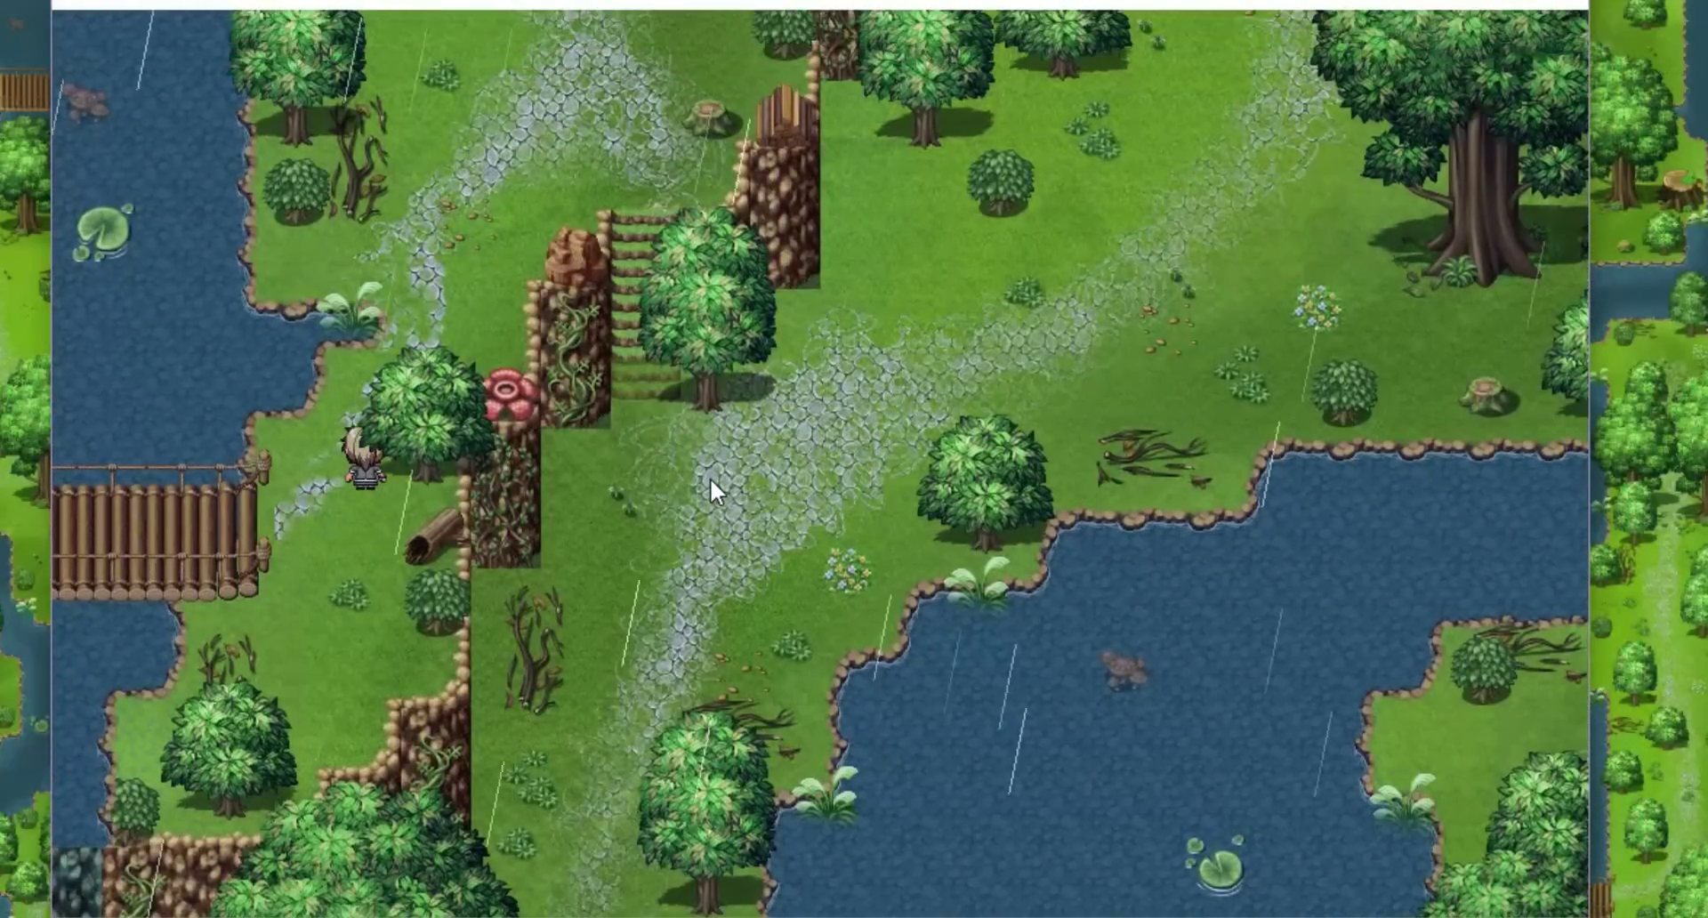
{"action": "key", "text": "Up"}
{"action": "key", "text": "Right"}
{"action": "key", "text": "Right"}
{"action": "key", "text": "Up"}
{"action": "key", "text": "Up"}
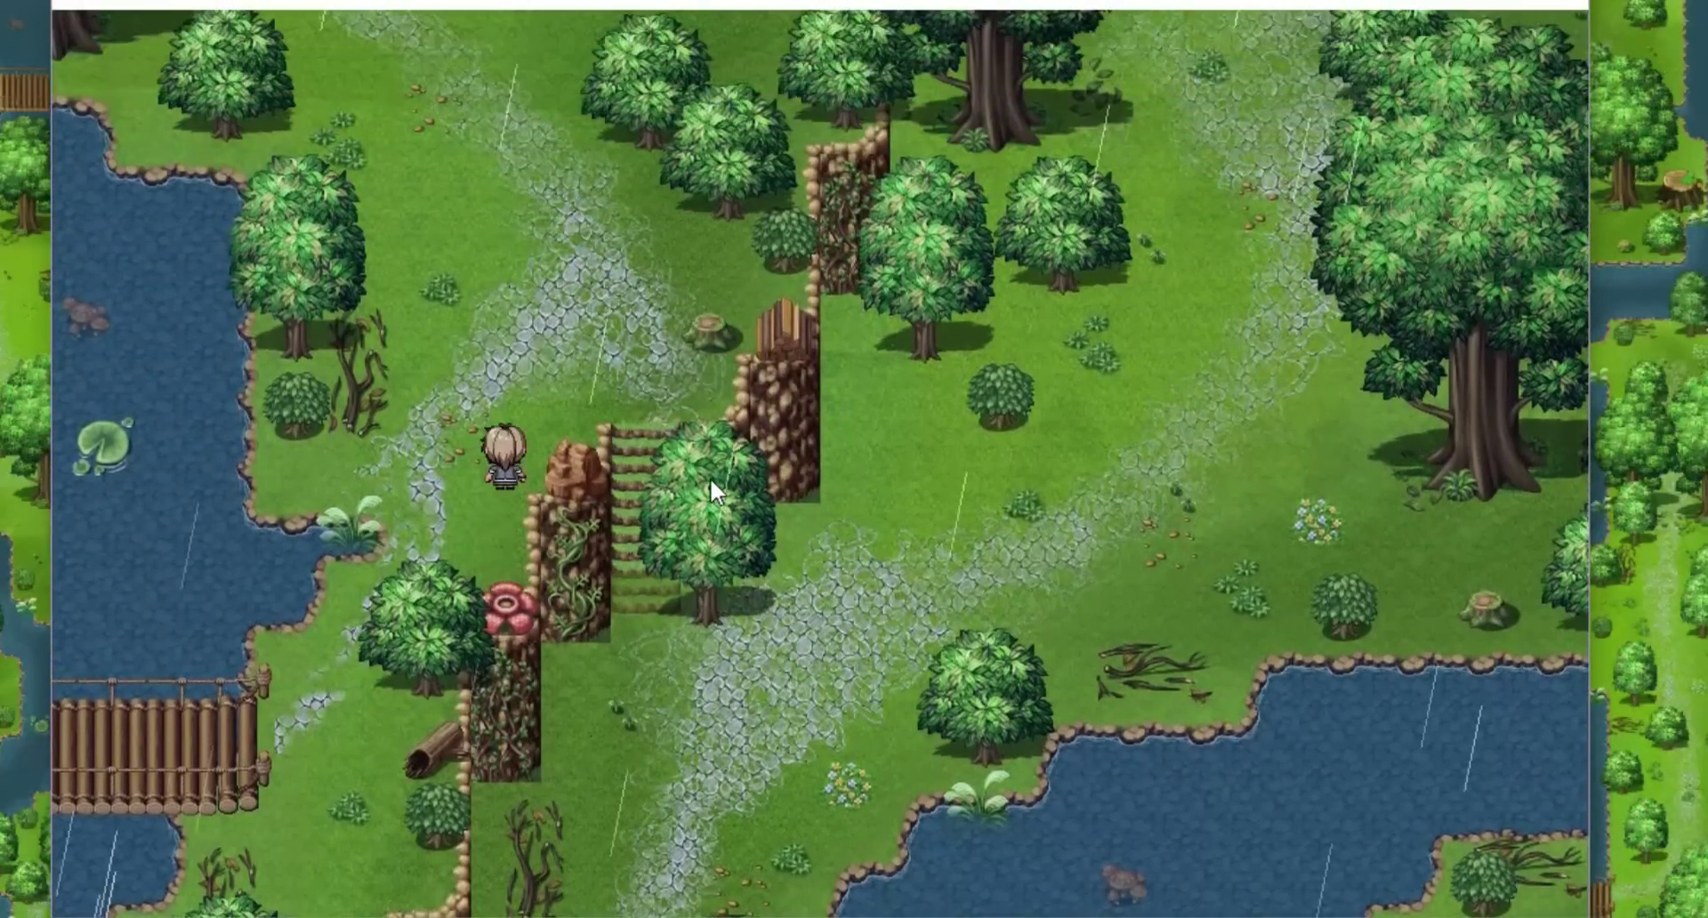
{"action": "key", "text": "Up"}
{"action": "key", "text": "Up"}
{"action": "key", "text": "Up"}
{"action": "key", "text": "Up"}
{"action": "key", "text": "Up"}
{"action": "key", "text": "Down"}
{"action": "key", "text": "Down"}
{"action": "key", "text": "Right"}
{"action": "key", "text": "Right"}
{"action": "key", "text": "Down"}
{"action": "key", "text": "Down"}
{"action": "key", "text": "Down"}
{"action": "key", "text": "Down"}
{"action": "key", "text": "Down"}
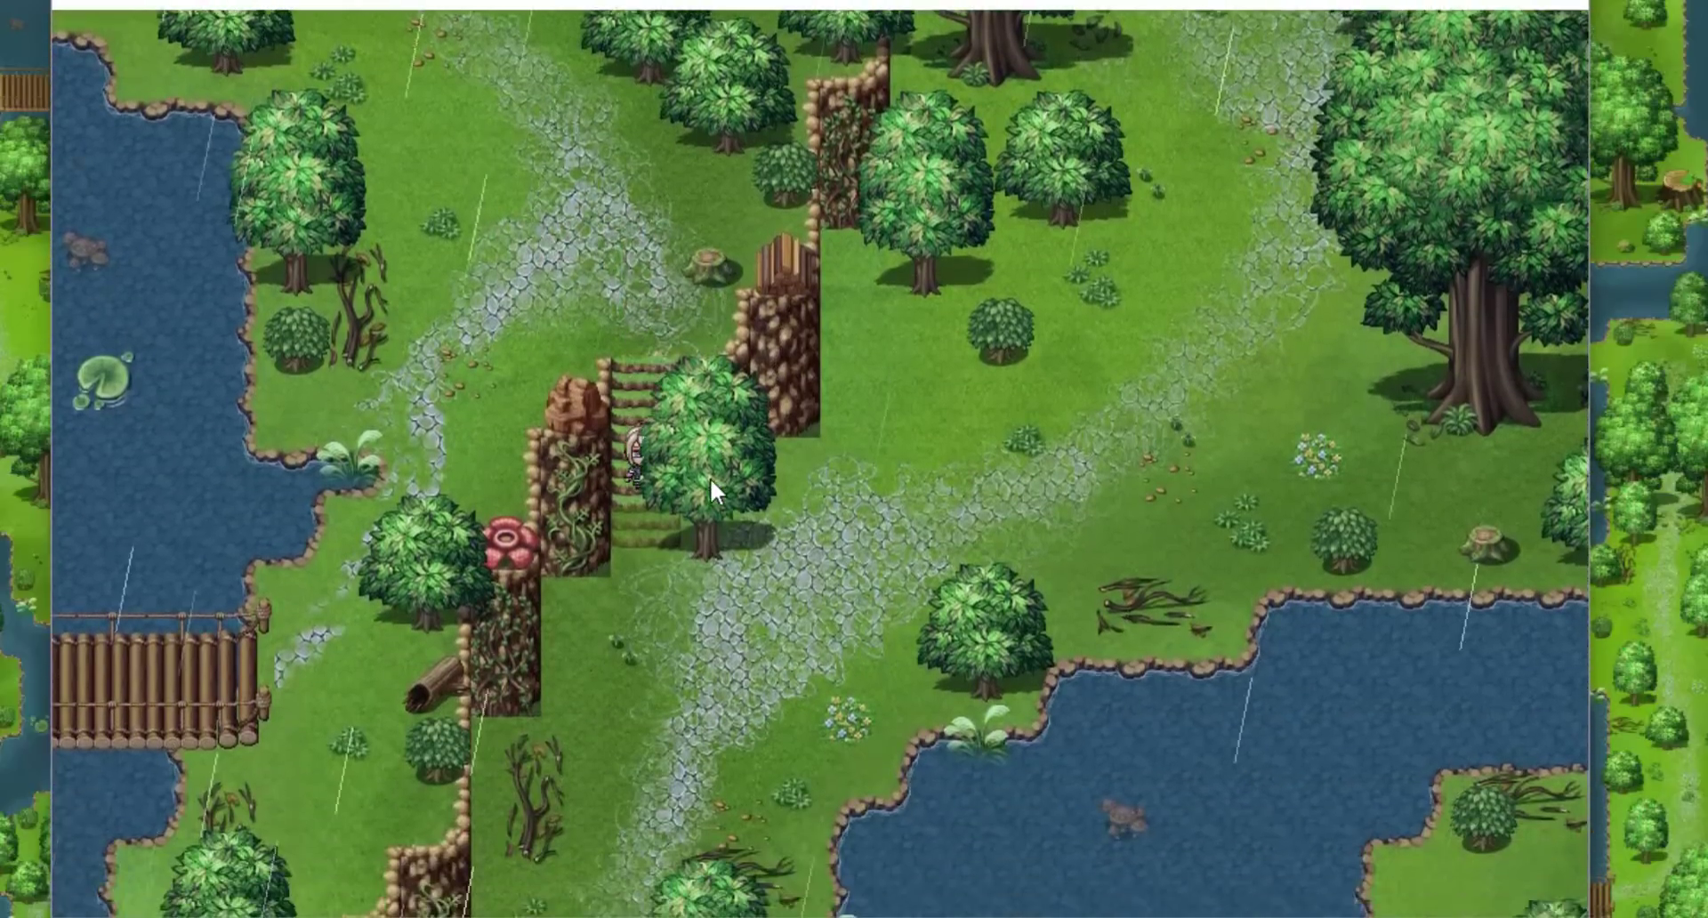
{"action": "key", "text": "Down"}
{"action": "key", "text": "Down"}
{"action": "key", "text": "Down"}
{"action": "key", "text": "Right"}
{"action": "key", "text": "Right"}
{"action": "key", "text": "Right"}
{"action": "key", "text": "Right"}
{"action": "key", "text": "Right"}
{"action": "key", "text": "Down"}
{"action": "key", "text": "Up"}
{"action": "key", "text": "Up"}
{"action": "key", "text": "Up"}
{"action": "key", "text": "Right"}
{"action": "key", "text": "Right"}
{"action": "key", "text": "Right"}
{"action": "key", "text": "Right"}
{"action": "key", "text": "Right"}
{"action": "key", "text": "Right"}
{"action": "key", "text": "Right"}
{"action": "key", "text": "Up"}
{"action": "key", "text": "Up"}
{"action": "key", "text": "Up"}
{"action": "key", "text": "Up"}
{"action": "key", "text": "Up"}
{"action": "key", "text": "Up"}
{"action": "key", "text": "Up"}
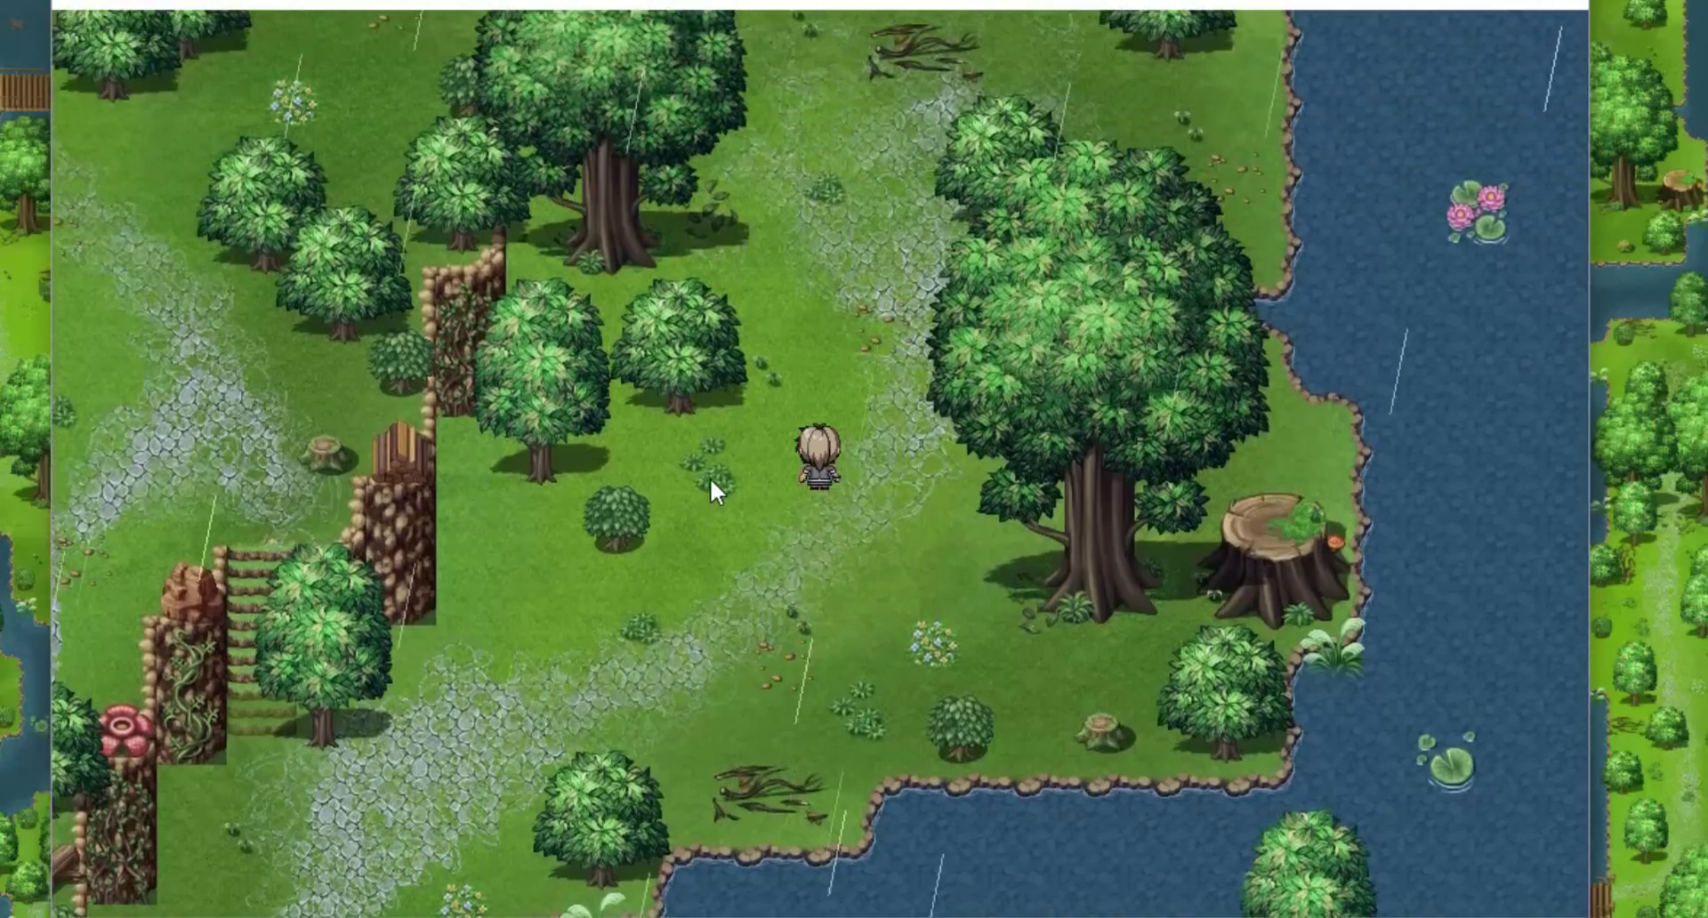
{"action": "key", "text": "Up"}
{"action": "key", "text": "Up"}
{"action": "key", "text": "Up"}
{"action": "key", "text": "Right"}
{"action": "key", "text": "Right"}
{"action": "key", "text": "Right"}
{"action": "key", "text": "Up"}
{"action": "key", "text": "Up"}
{"action": "key", "text": "Up"}
{"action": "key", "text": "Up"}
{"action": "key", "text": "Up"}
{"action": "key", "text": "Left"}
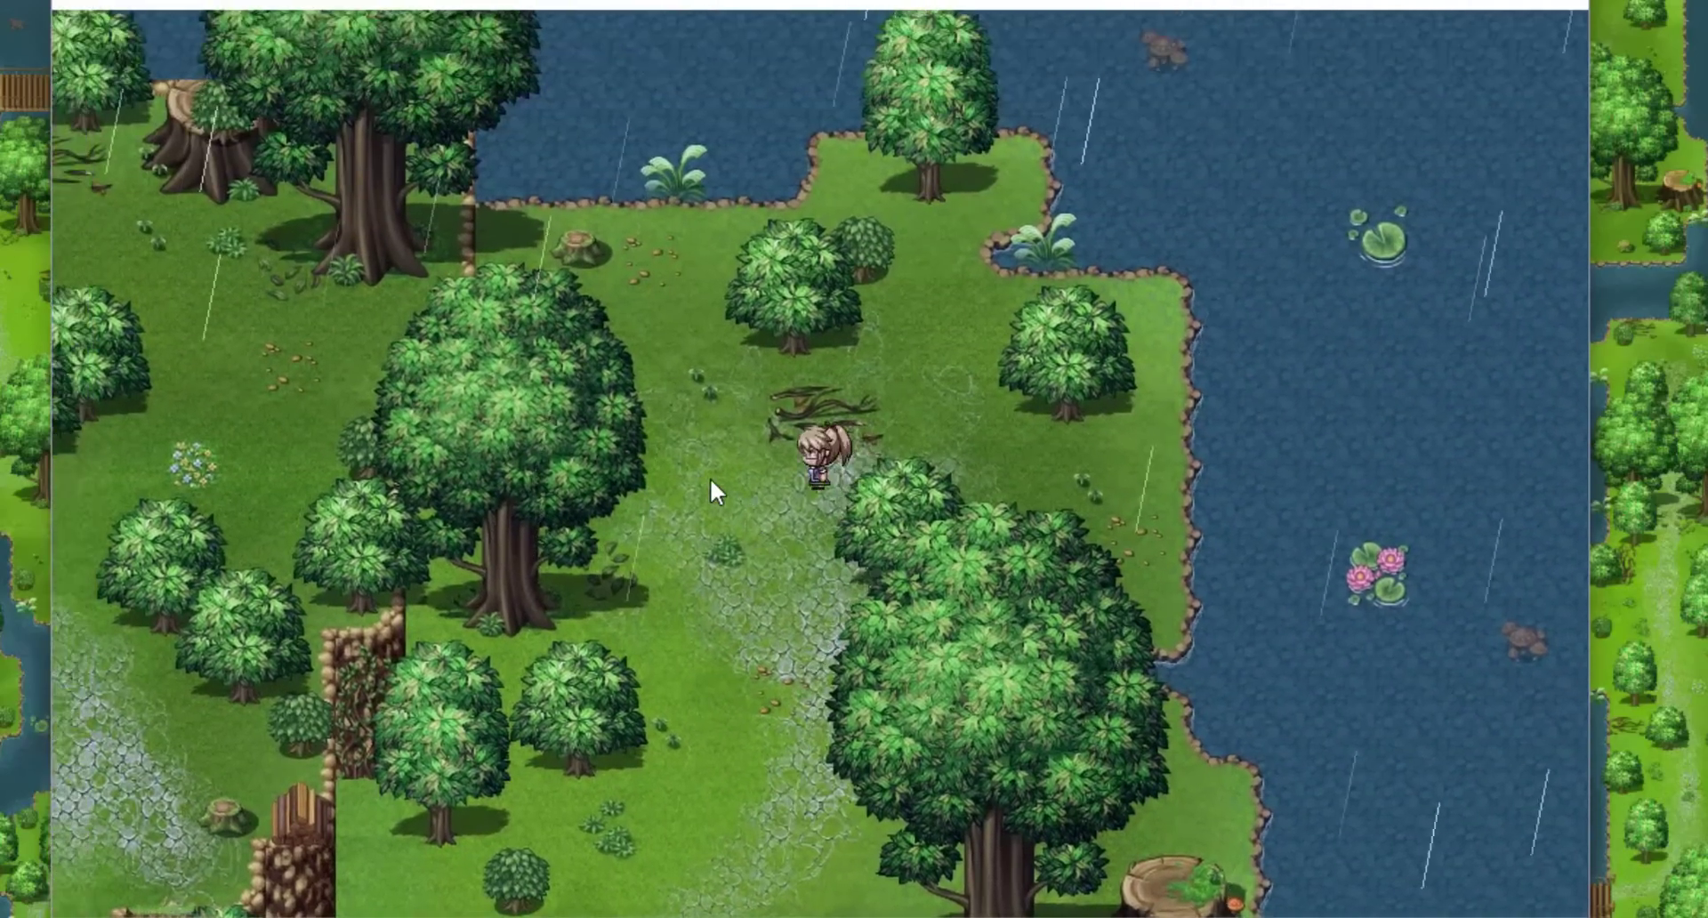
{"action": "key", "text": "Left"}
{"action": "key", "text": "Down"}
{"action": "key", "text": "Down"}
{"action": "key", "text": "Down"}
{"action": "key", "text": "Down"}
{"action": "key", "text": "Down"}
{"action": "key", "text": "Down"}
{"action": "key", "text": "Down"}
{"action": "key", "text": "Down"}
{"action": "key", "text": "Down"}
{"action": "key", "text": "Down"}
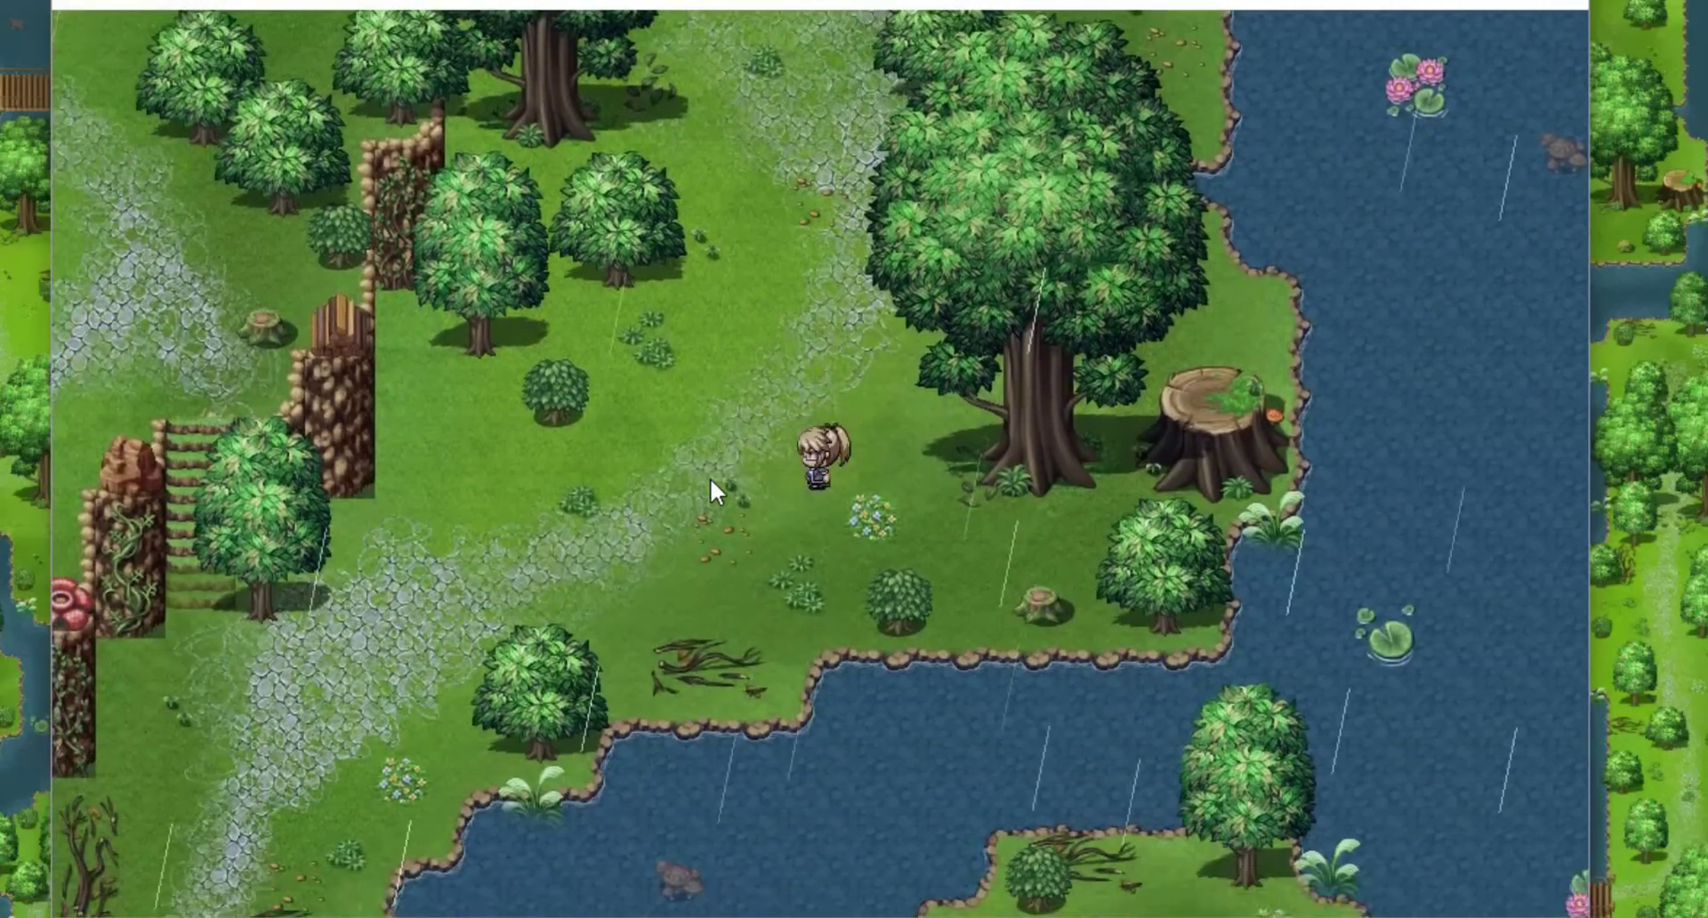
{"action": "key", "text": "Left"}
{"action": "key", "text": "Left"}
{"action": "key", "text": "Left"}
{"action": "key", "text": "Left"}
{"action": "key", "text": "Left"}
{"action": "key", "text": "Left"}
{"action": "key", "text": "Down"}
{"action": "key", "text": "Down"}
{"action": "key", "text": "Down"}
{"action": "key", "text": "Left"}
{"action": "key", "text": "Left"}
{"action": "key", "text": "Left"}
{"action": "key", "text": "Left"}
{"action": "key", "text": "Down"}
{"action": "key", "text": "Down"}
{"action": "key", "text": "Down"}
{"action": "key", "text": "Down"}
Step: Cross into the next forest map, over the log bridge and up the stone path
{"action": "key", "text": "Down"}
{"action": "key", "text": "Down"}
{"action": "key", "text": "Down"}
{"action": "key", "text": "Down"}
{"action": "key", "text": "Down"}
{"action": "key", "text": "Down"}
{"action": "key", "text": "Down"}
{"action": "key", "text": "Left"}
{"action": "key", "text": "Left"}
{"action": "key", "text": "Left"}
{"action": "key", "text": "Left"}
{"action": "key", "text": "Left"}
{"action": "key", "text": "Down"}
{"action": "key", "text": "Down"}
{"action": "key", "text": "Down"}
{"action": "key", "text": "Down"}
{"action": "key", "text": "Down"}
{"action": "key", "text": "Down"}
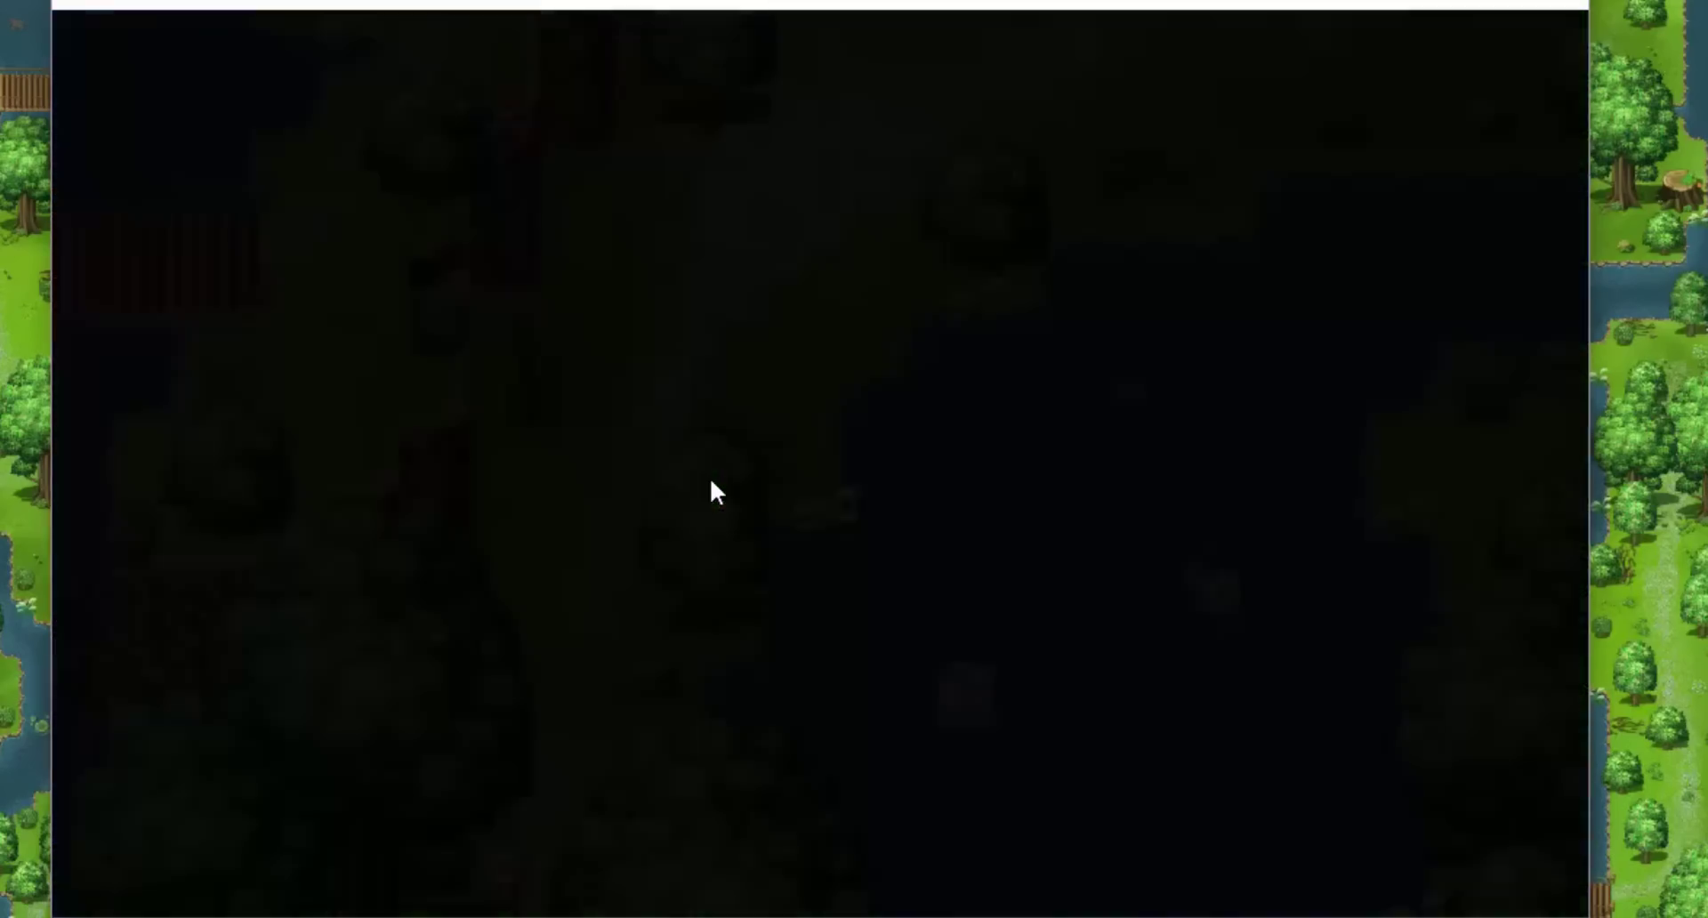
{"action": "key", "text": "Down"}
{"action": "key", "text": "Down"}
{"action": "key", "text": "Down"}
{"action": "key", "text": "Down"}
{"action": "key", "text": "Down"}
{"action": "key", "text": "Down"}
{"action": "key", "text": "Down"}
{"action": "key", "text": "Right"}
{"action": "key", "text": "Right"}
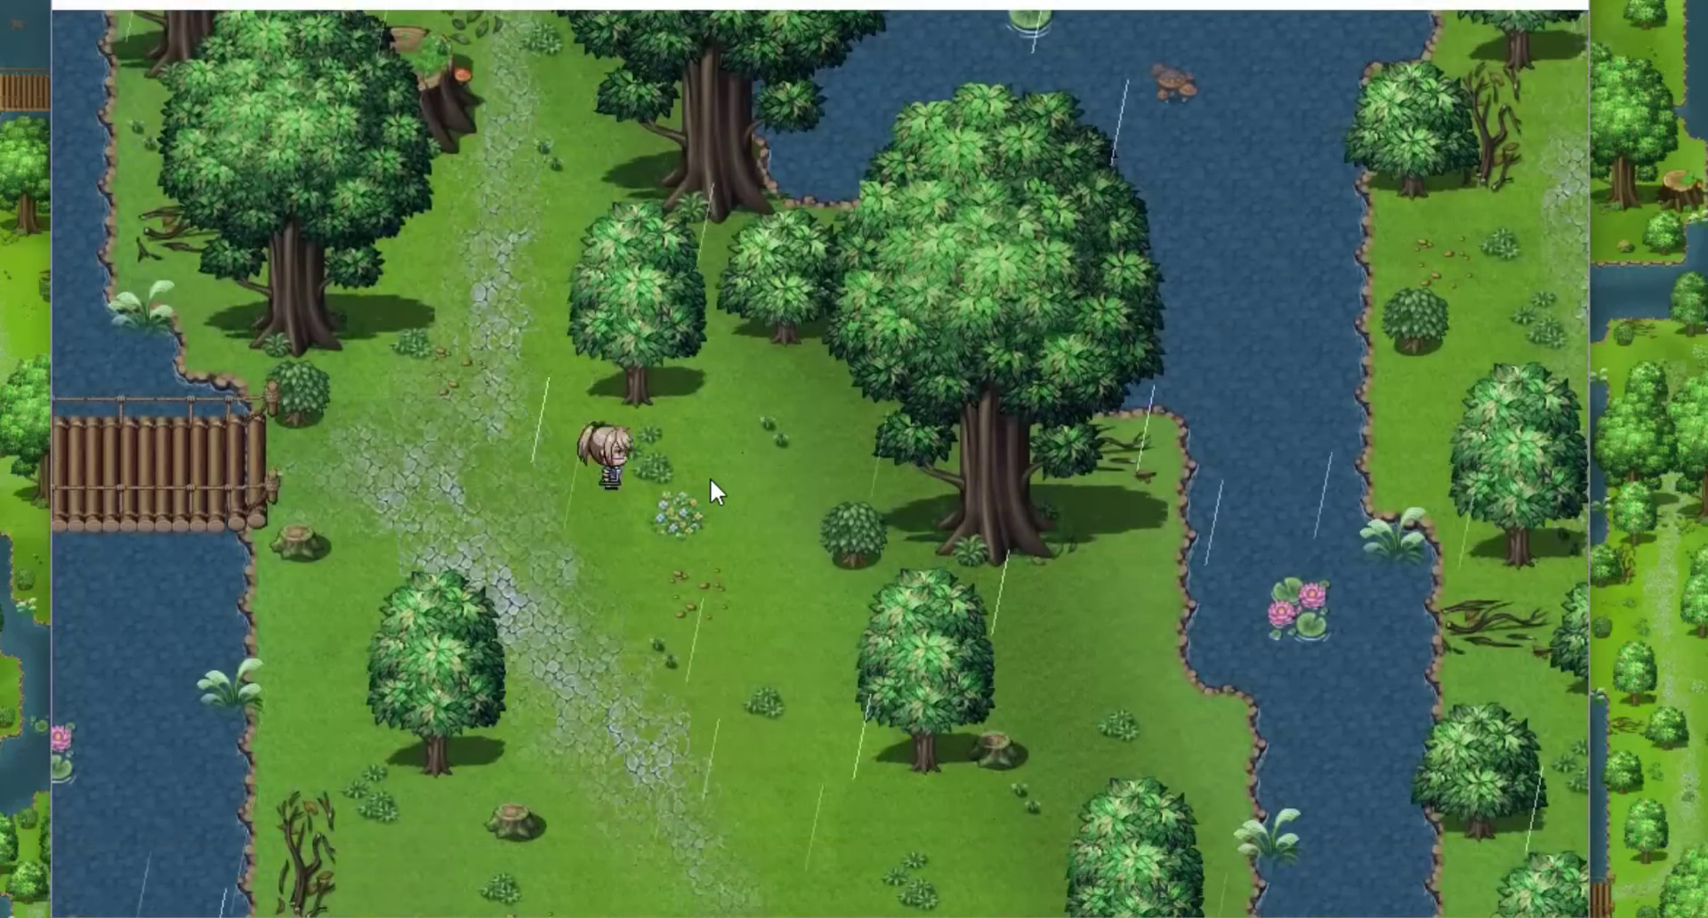
{"action": "key", "text": "Down"}
{"action": "key", "text": "Down"}
{"action": "key", "text": "Down"}
{"action": "key", "text": "Down"}
{"action": "key", "text": "Right"}
{"action": "key", "text": "Right"}
{"action": "key", "text": "Right"}
{"action": "key", "text": "Down"}
{"action": "key", "text": "Down"}
{"action": "key", "text": "Down"}
{"action": "key", "text": "Down"}
{"action": "key", "text": "Down"}
{"action": "key", "text": "Right"}
{"action": "key", "text": "Right"}
{"action": "key", "text": "Down"}
{"action": "key", "text": "Down"}
{"action": "key", "text": "Right"}
{"action": "key", "text": "Right"}
{"action": "key", "text": "Right"}
{"action": "key", "text": "Right"}
{"action": "key", "text": "Right"}
{"action": "key", "text": "Right"}
{"action": "key", "text": "Right"}
{"action": "key", "text": "Right"}
{"action": "key", "text": "Right"}
{"action": "key", "text": "Right"}
{"action": "key", "text": "Right"}
{"action": "key", "text": "Right"}
{"action": "key", "text": "Right"}
{"action": "key", "text": "Right"}
{"action": "key", "text": "Up"}
{"action": "key", "text": "Up"}
{"action": "key", "text": "Up"}
{"action": "key", "text": "Up"}
{"action": "key", "text": "Up"}
{"action": "key", "text": "Up"}
{"action": "key", "text": "Up"}
{"action": "key", "text": "Up"}
{"action": "key", "text": "Right"}
{"action": "key", "text": "Up"}
{"action": "key", "text": "Up"}
{"action": "key", "text": "Up"}
{"action": "key", "text": "Up"}
{"action": "key", "text": "Left"}
{"action": "key", "text": "Up"}
{"action": "key", "text": "Up"}
{"action": "key", "text": "Up"}
{"action": "key", "text": "Up"}
{"action": "key", "text": "Up"}
{"action": "key", "text": "Left"}
{"action": "key", "text": "Up"}
{"action": "key", "text": "Up"}
{"action": "key", "text": "Up"}
{"action": "key", "text": "Up"}
{"action": "key", "text": "Up"}
{"action": "key", "text": "Up"}
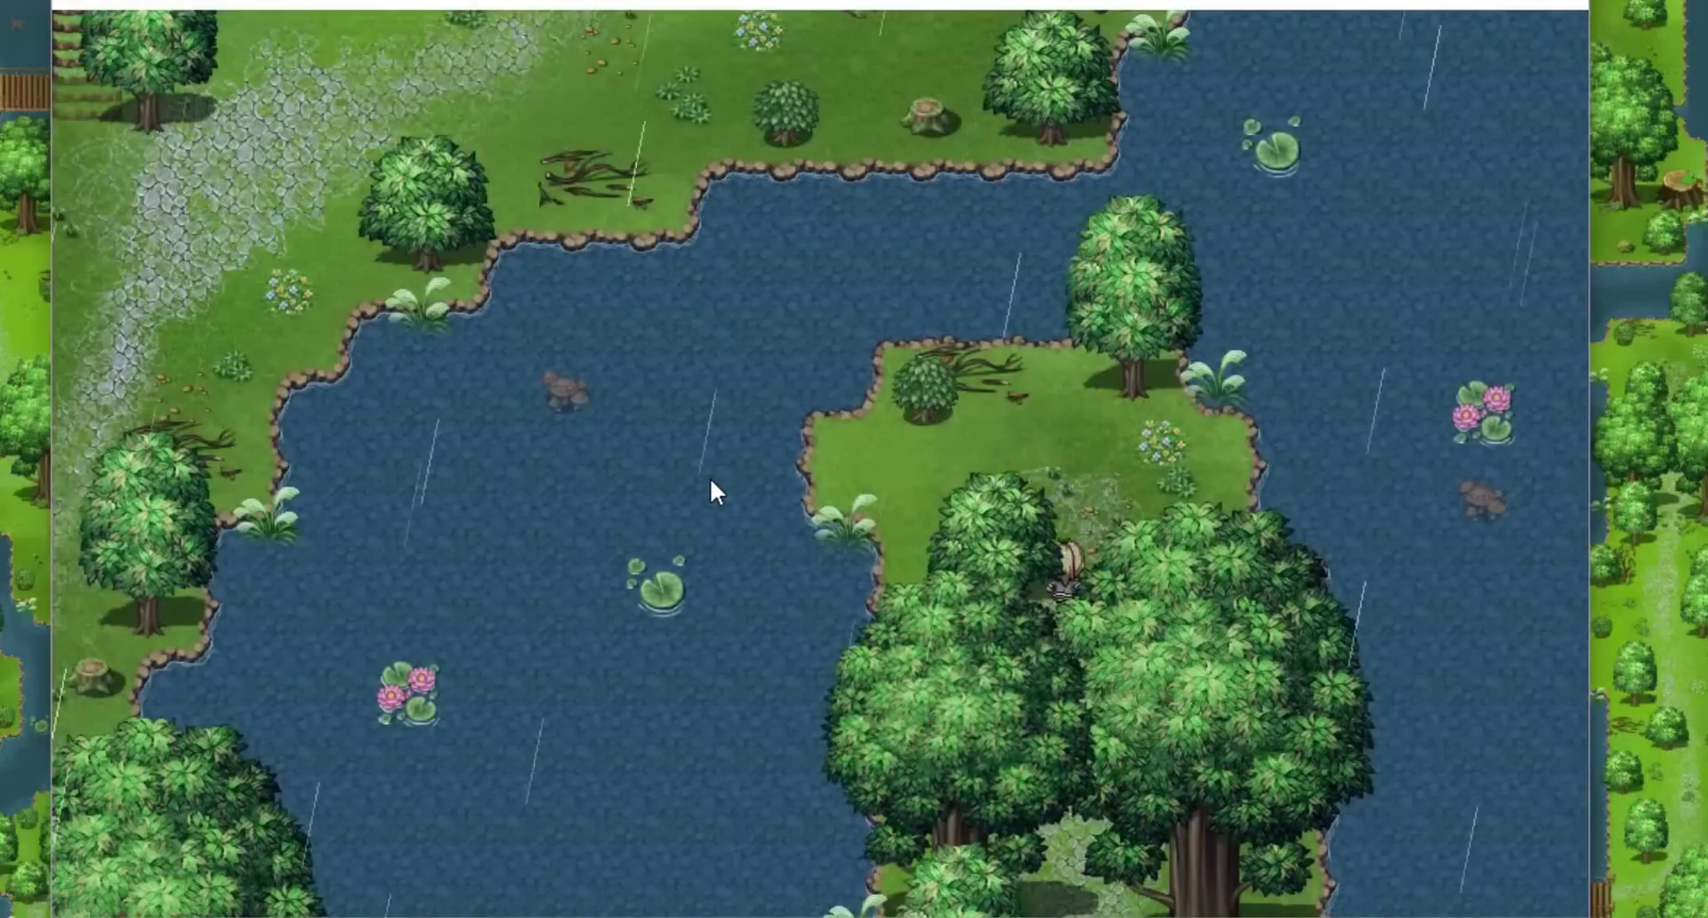
Step: Walk down the stone path, across the wooden bridge, and into the next river map
{"action": "key", "text": "Down"}
{"action": "key", "text": "Down"}
{"action": "key", "text": "Down"}
{"action": "key", "text": "Down"}
{"action": "key", "text": "Down"}
{"action": "key", "text": "Down"}
{"action": "key", "text": "Down"}
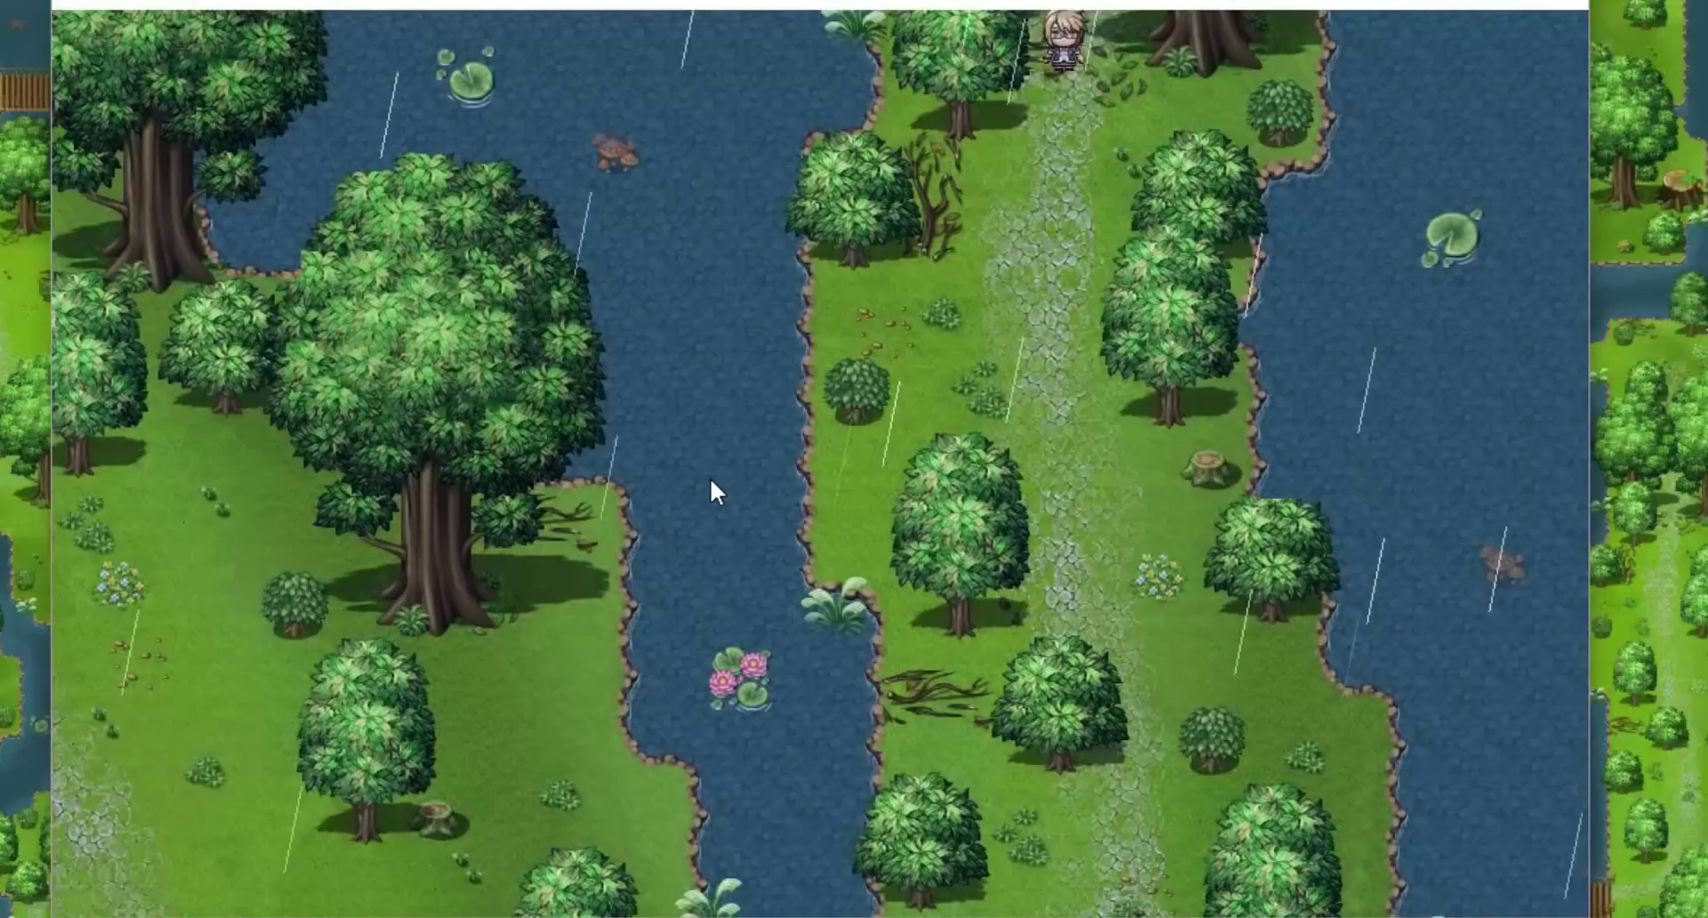
{"action": "key", "text": "Down"}
{"action": "key", "text": "Down"}
{"action": "key", "text": "Down"}
{"action": "key", "text": "Down"}
{"action": "key", "text": "Down"}
{"action": "key", "text": "Down"}
{"action": "key", "text": "Down"}
{"action": "key", "text": "Down"}
{"action": "key", "text": "Down"}
{"action": "key", "text": "Right"}
{"action": "key", "text": "Right"}
{"action": "key", "text": "Down"}
{"action": "key", "text": "Down"}
{"action": "key", "text": "Down"}
{"action": "key", "text": "Down"}
{"action": "key", "text": "Down"}
{"action": "key", "text": "Down"}
{"action": "key", "text": "Down"}
{"action": "key", "text": "Down"}
{"action": "key", "text": "Down"}
{"action": "key", "text": "Down"}
{"action": "key", "text": "Down"}
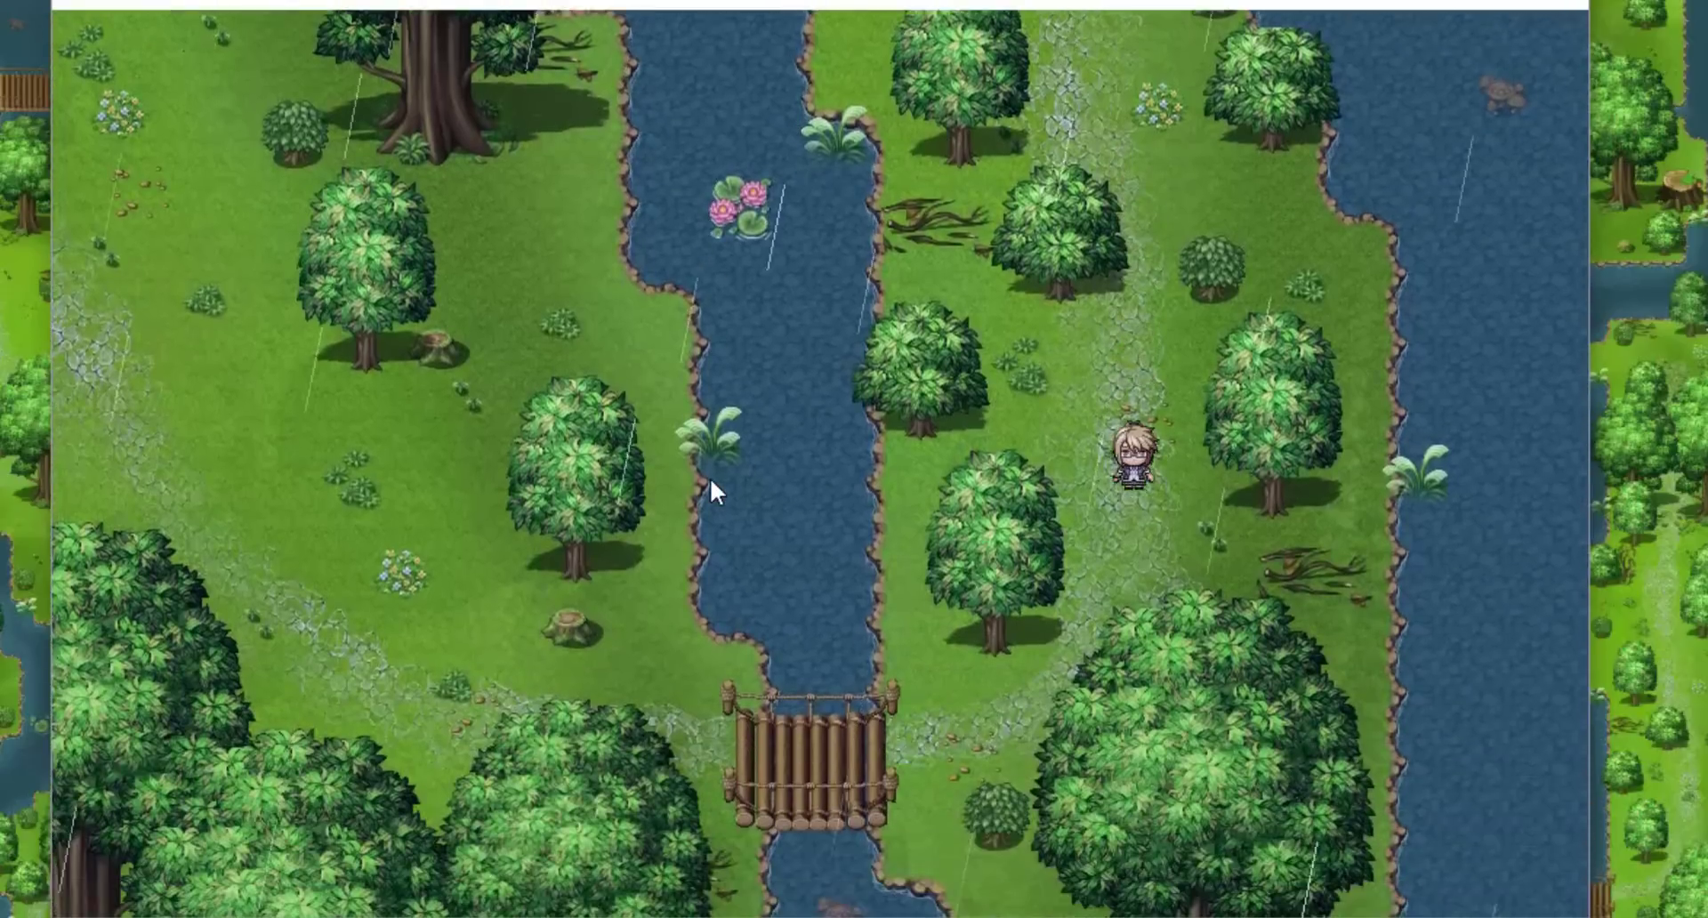
{"action": "key", "text": "Down"}
{"action": "key", "text": "Down"}
{"action": "key", "text": "Down"}
{"action": "key", "text": "Down"}
{"action": "key", "text": "Down"}
{"action": "key", "text": "Left"}
{"action": "key", "text": "Left"}
{"action": "key", "text": "Left"}
{"action": "key", "text": "Left"}
{"action": "key", "text": "Left"}
{"action": "key", "text": "Down"}
{"action": "key", "text": "Down"}
{"action": "key", "text": "Left"}
{"action": "key", "text": "Left"}
{"action": "key", "text": "Left"}
{"action": "key", "text": "Left"}
{"action": "key", "text": "Left"}
{"action": "key", "text": "Left"}
{"action": "key", "text": "Left"}
{"action": "key", "text": "Left"}
{"action": "key", "text": "Left"}
{"action": "key", "text": "Left"}
{"action": "key", "text": "Up"}
{"action": "key", "text": "Up"}
{"action": "key", "text": "Up"}
{"action": "key", "text": "Left"}
{"action": "key", "text": "Left"}
{"action": "key", "text": "Left"}
{"action": "key", "text": "Up"}
{"action": "key", "text": "Up"}
{"action": "key", "text": "Up"}
{"action": "key", "text": "Up"}
{"action": "key", "text": "Up"}
{"action": "key", "text": "Up"}
{"action": "key", "text": "Up"}
{"action": "key", "text": "Up"}
{"action": "key", "text": "Up"}
{"action": "key", "text": "Up"}
{"action": "key", "text": "Up"}
{"action": "key", "text": "Left"}
{"action": "key", "text": "Left"}
{"action": "key", "text": "Left"}
{"action": "key", "text": "Left"}
{"action": "key", "text": "Left"}
{"action": "key", "text": "Left"}
{"action": "key", "text": "Left"}
{"action": "key", "text": "Left"}
{"action": "key", "text": "Left"}
{"action": "key", "text": "Left"}
{"action": "key", "text": "Left"}
{"action": "key", "text": "Left"}
{"action": "key", "text": "Left"}
{"action": "key", "text": "Left"}
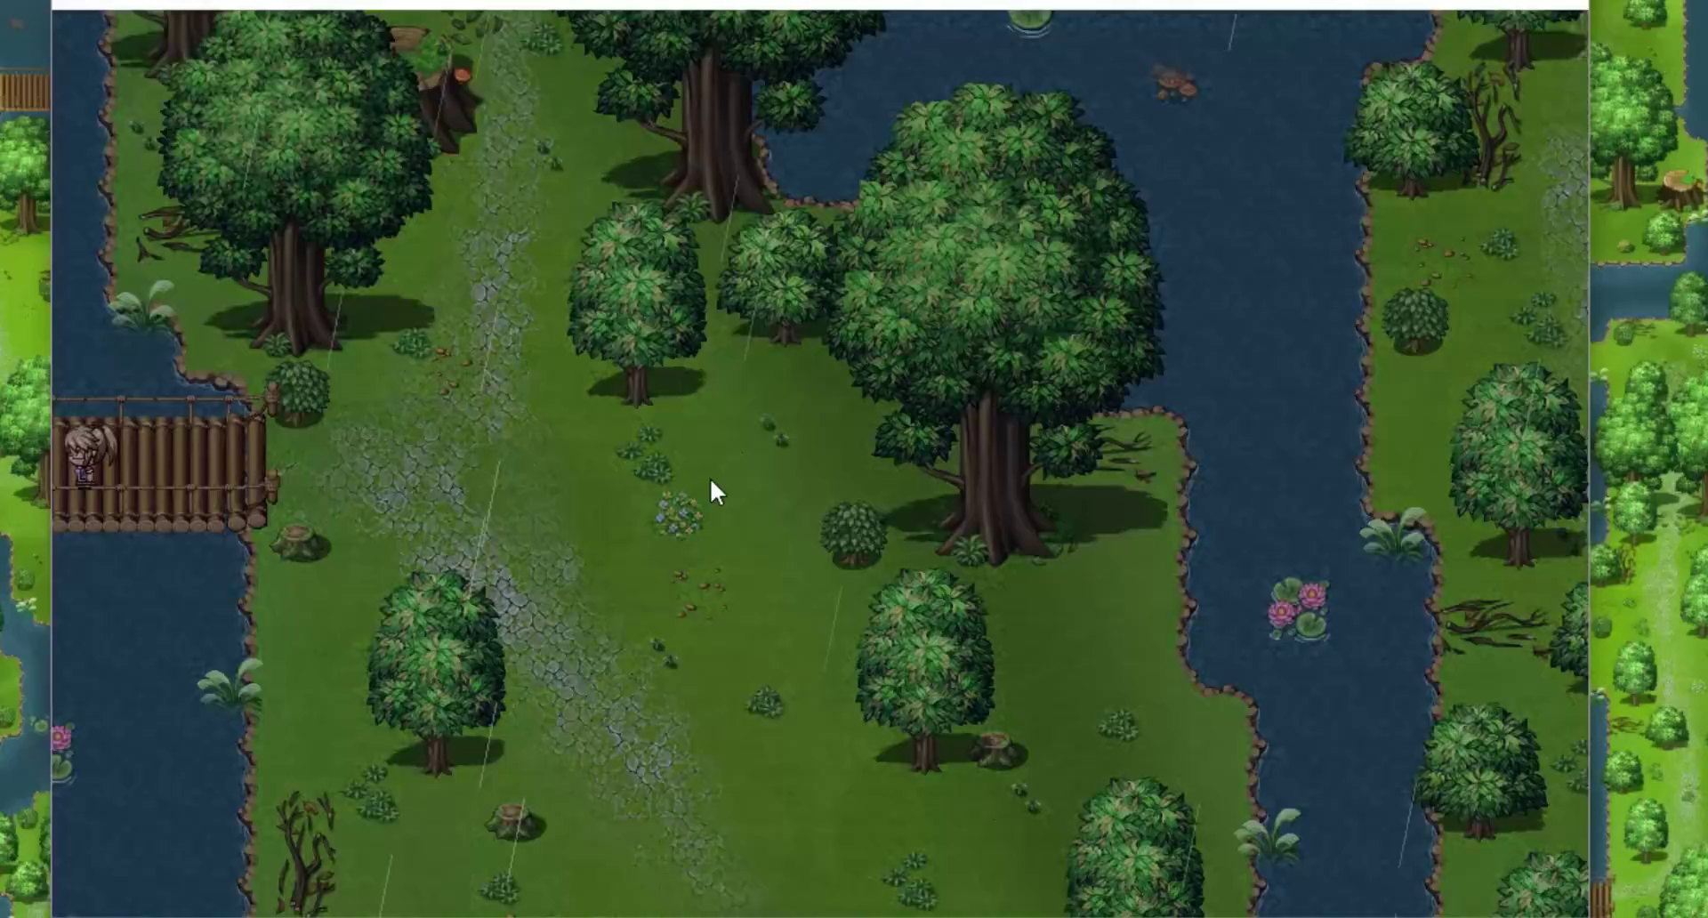
{"action": "key", "text": "Left"}
{"action": "key", "text": "Left"}
{"action": "key", "text": "Left"}
{"action": "key", "text": "Left"}
{"action": "key", "text": "Left"}
{"action": "key", "text": "Left"}
{"action": "key", "text": "Left"}
{"action": "key", "text": "Down"}
{"action": "key", "text": "Down"}
{"action": "key", "text": "Down"}
{"action": "key", "text": "Down"}
{"action": "key", "text": "Left"}
{"action": "key", "text": "Left"}
{"action": "key", "text": "Left"}
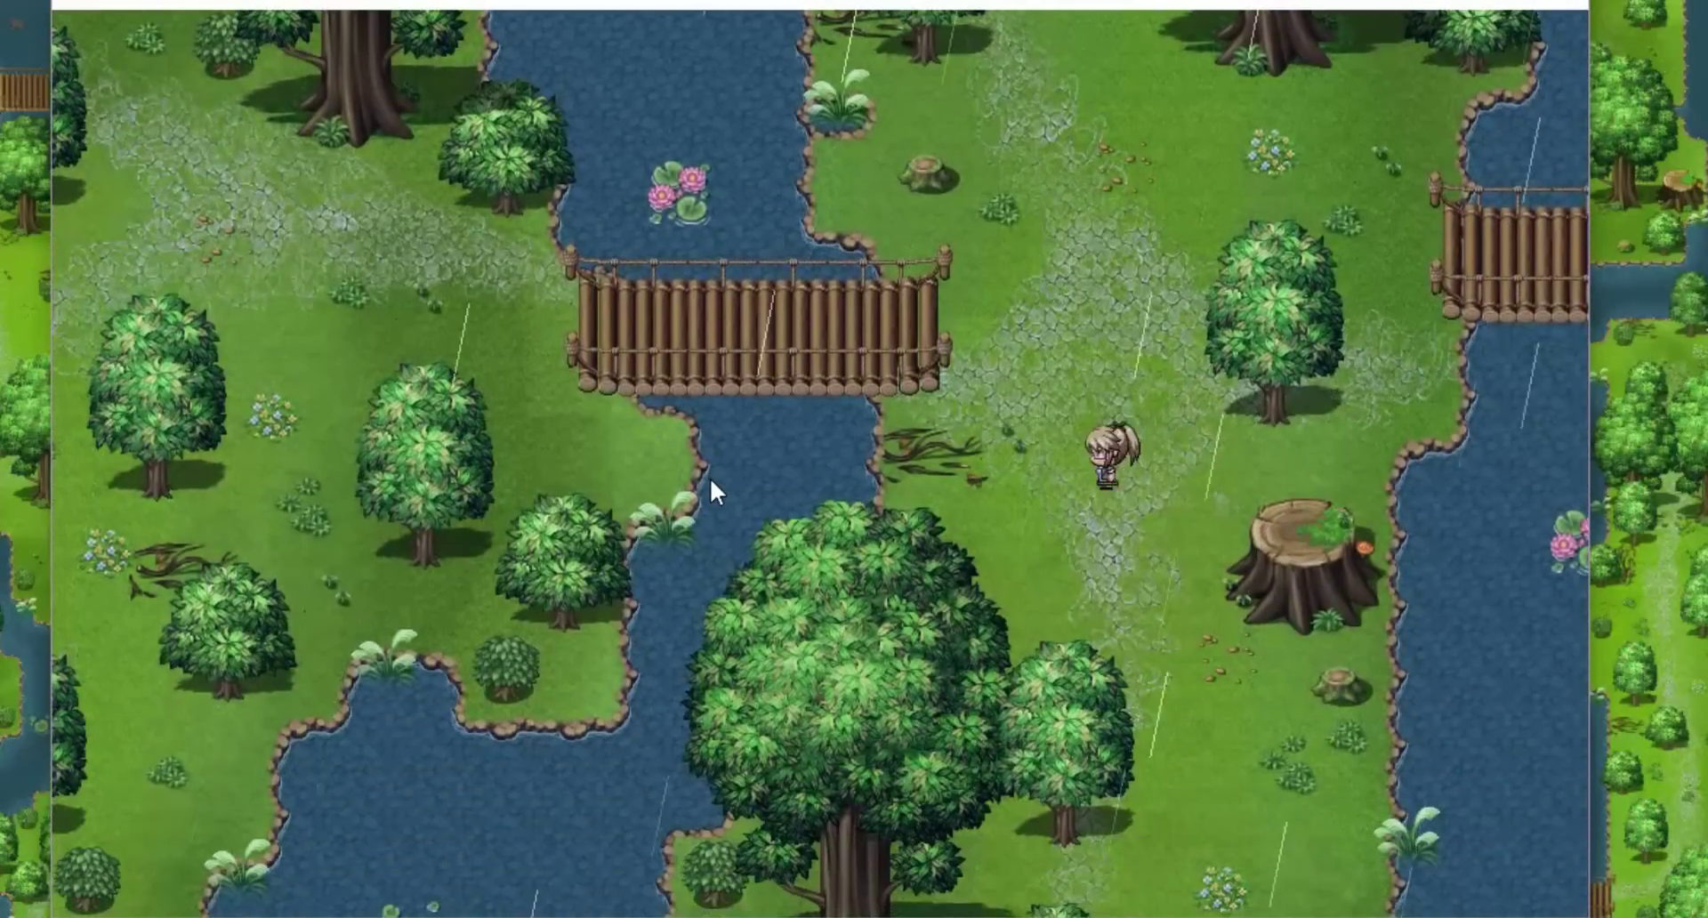
{"action": "key", "text": "Down"}
{"action": "key", "text": "Down"}
{"action": "key", "text": "Right"}
{"action": "key", "text": "Right"}
{"action": "key", "text": "Right"}
{"action": "key", "text": "Down"}
{"action": "key", "text": "Down"}
{"action": "key", "text": "Down"}
{"action": "key", "text": "Down"}
{"action": "key", "text": "Down"}
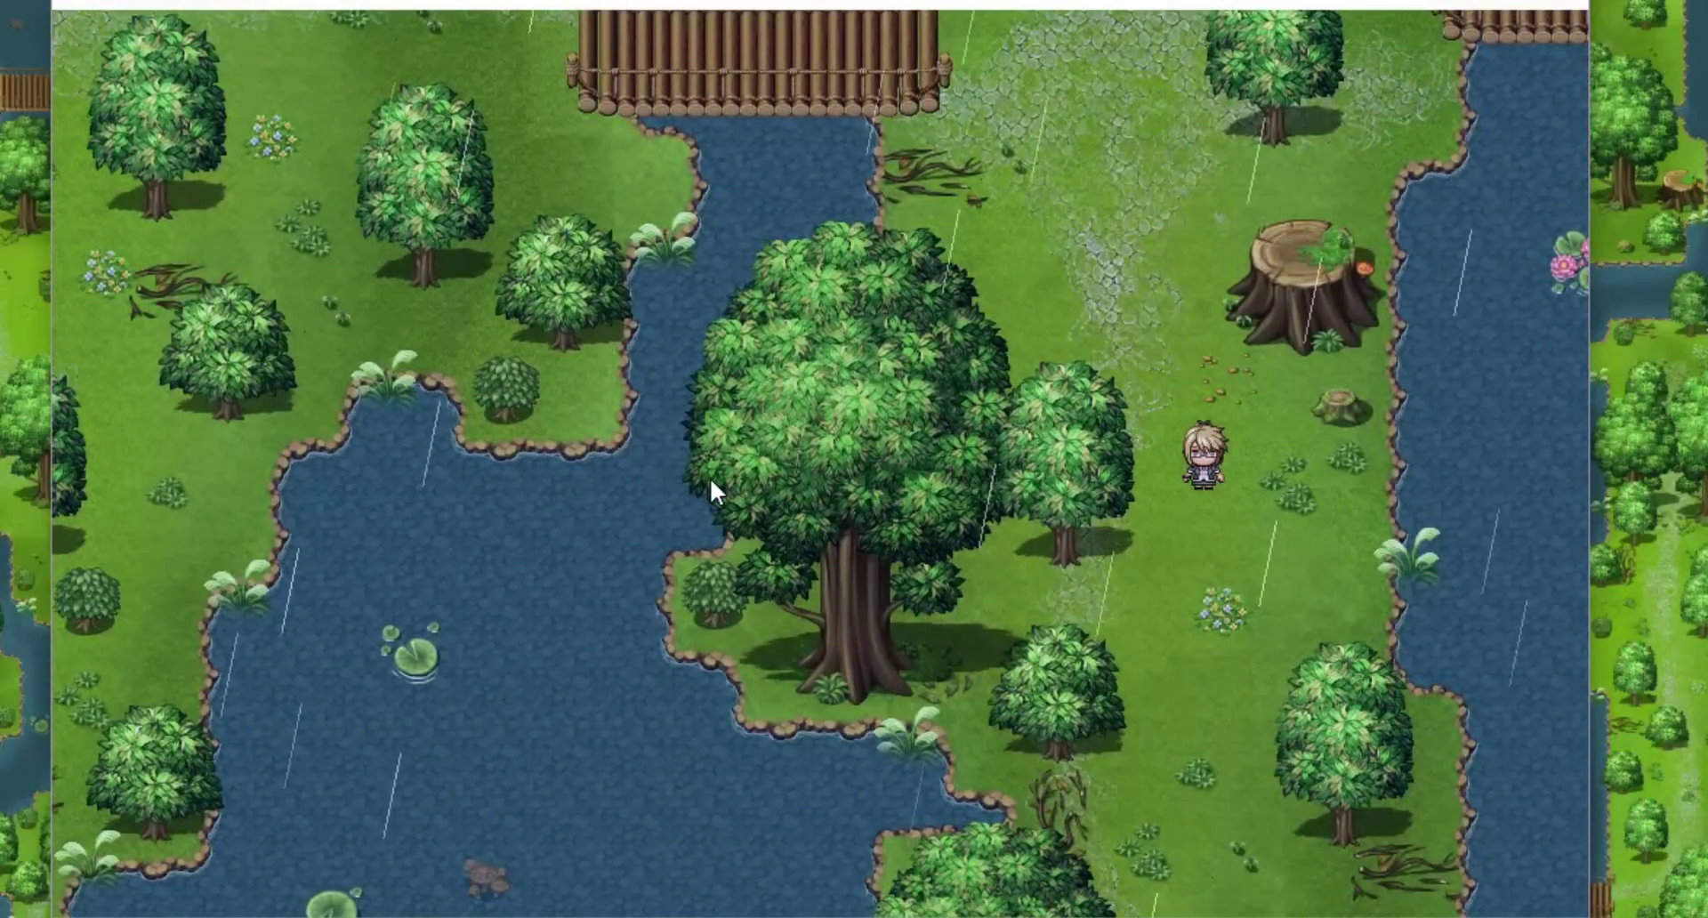
{"action": "key", "text": "Up"}
{"action": "key", "text": "Up"}
{"action": "key", "text": "Up"}
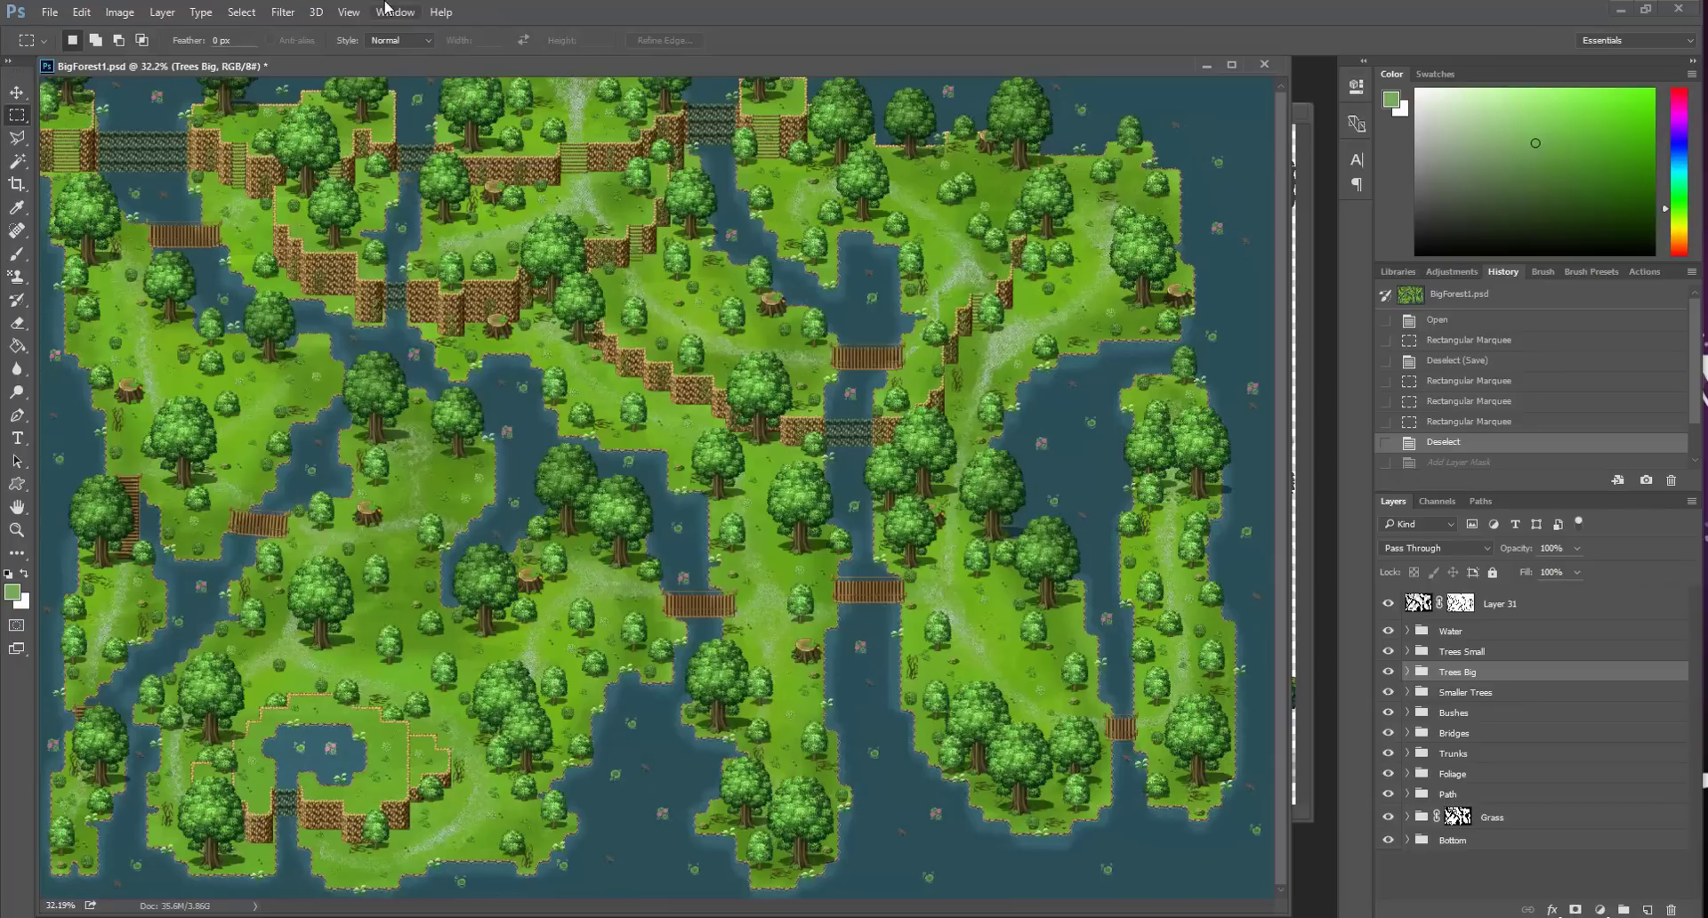
Step: Turn on View > Extras so the teal guides split BigForest1.psd into four sections
{"action": "left_click", "coordinate": [348, 12]}
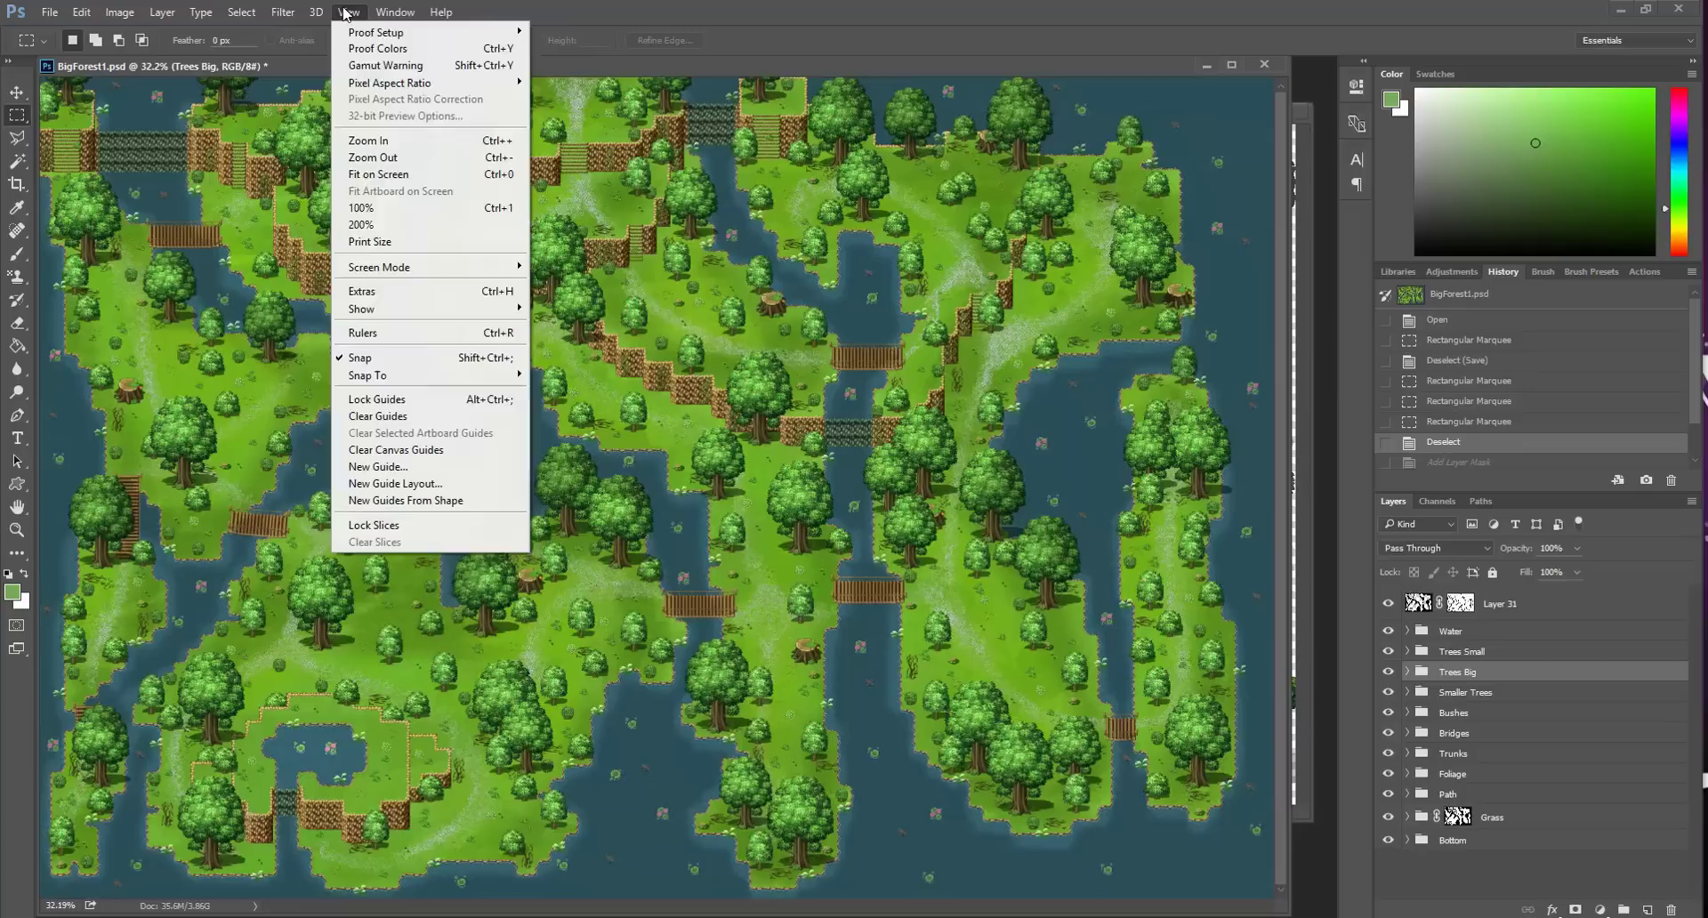
{"action": "left_click", "coordinate": [428, 291]}
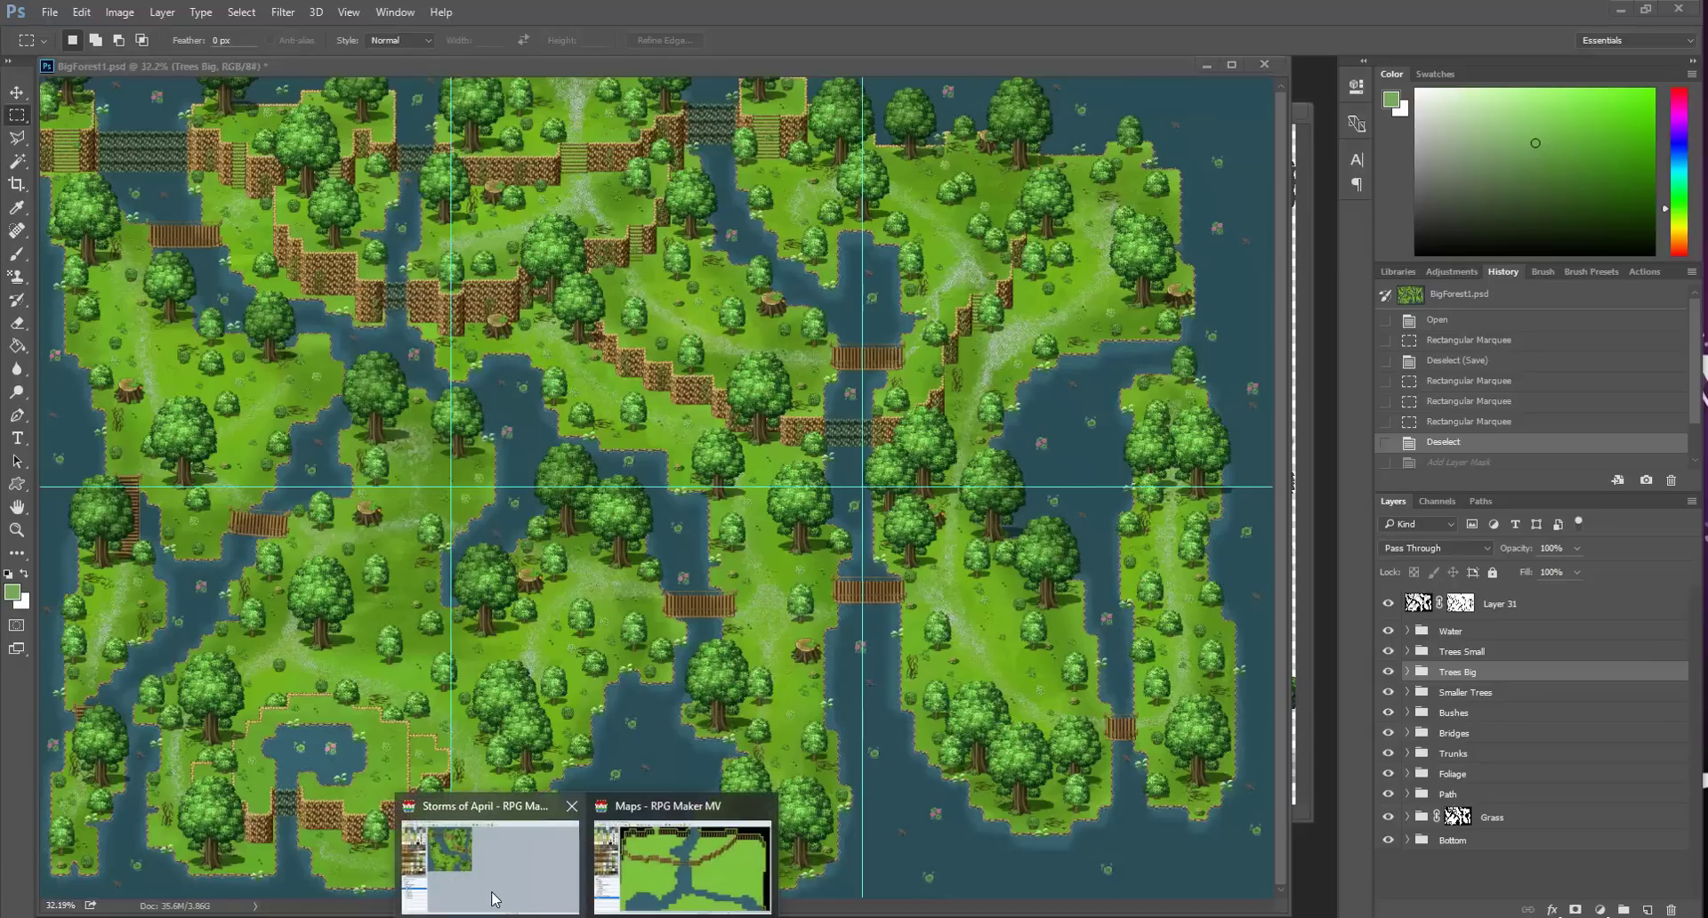
Step: Return to the RPG Maker MV editor and open the large MAP012 map
{"action": "left_click", "coordinate": [496, 899]}
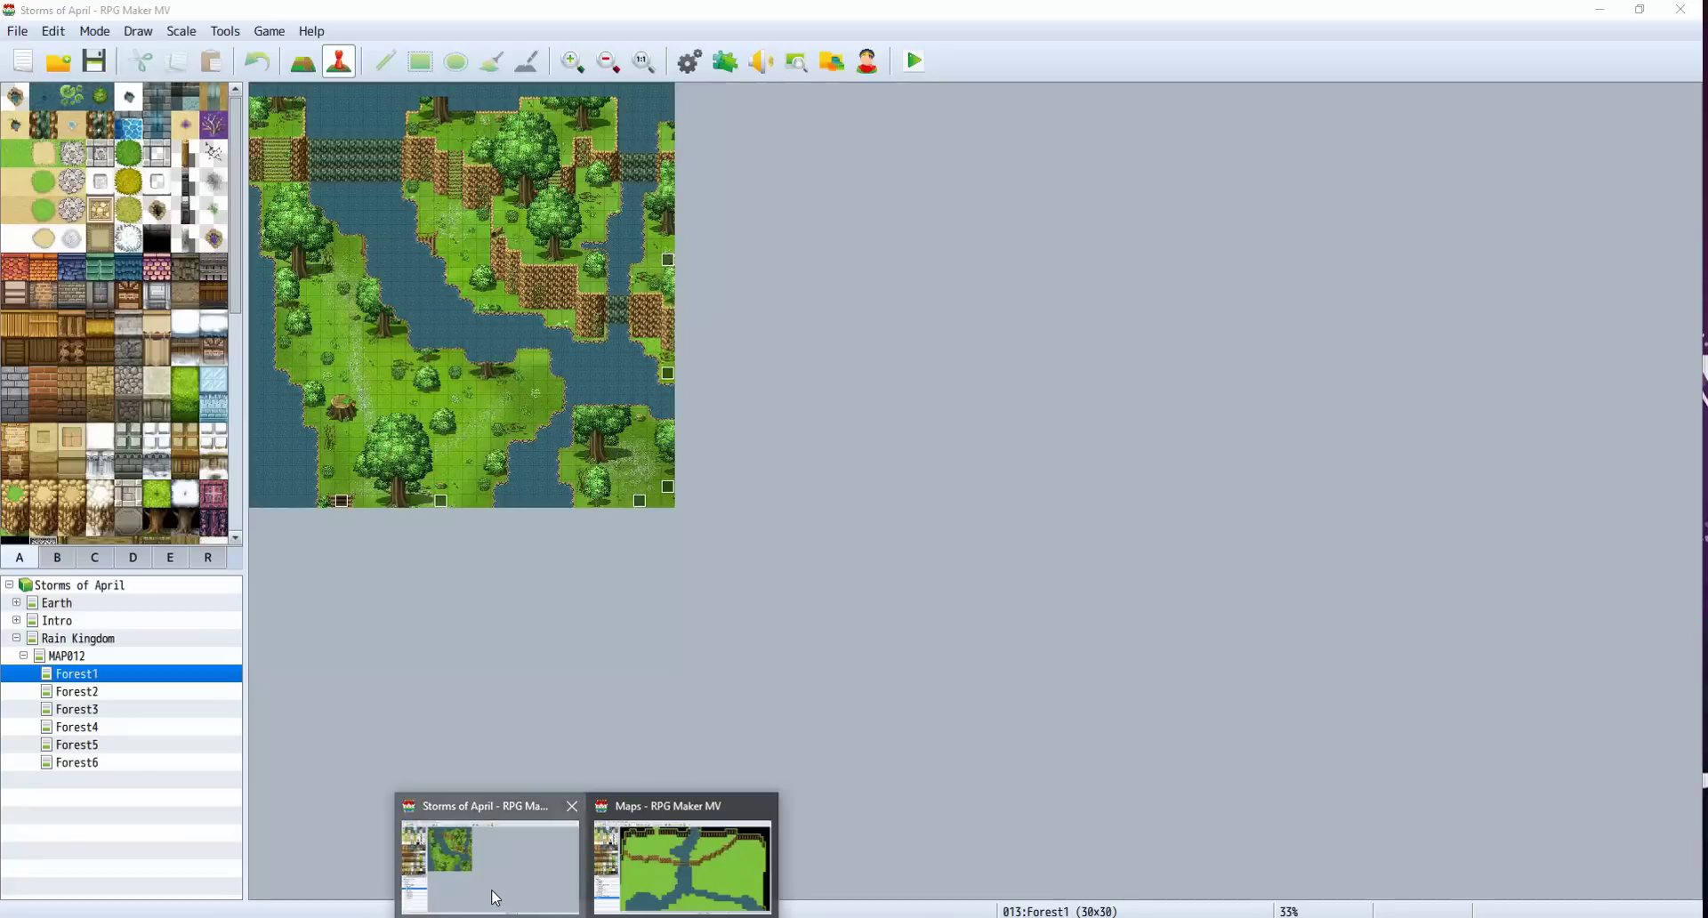
{"action": "left_click", "coordinate": [69, 656]}
{"action": "scroll", "coordinate": [950, 599], "scroll_direction": "up", "scroll_amount": 1}
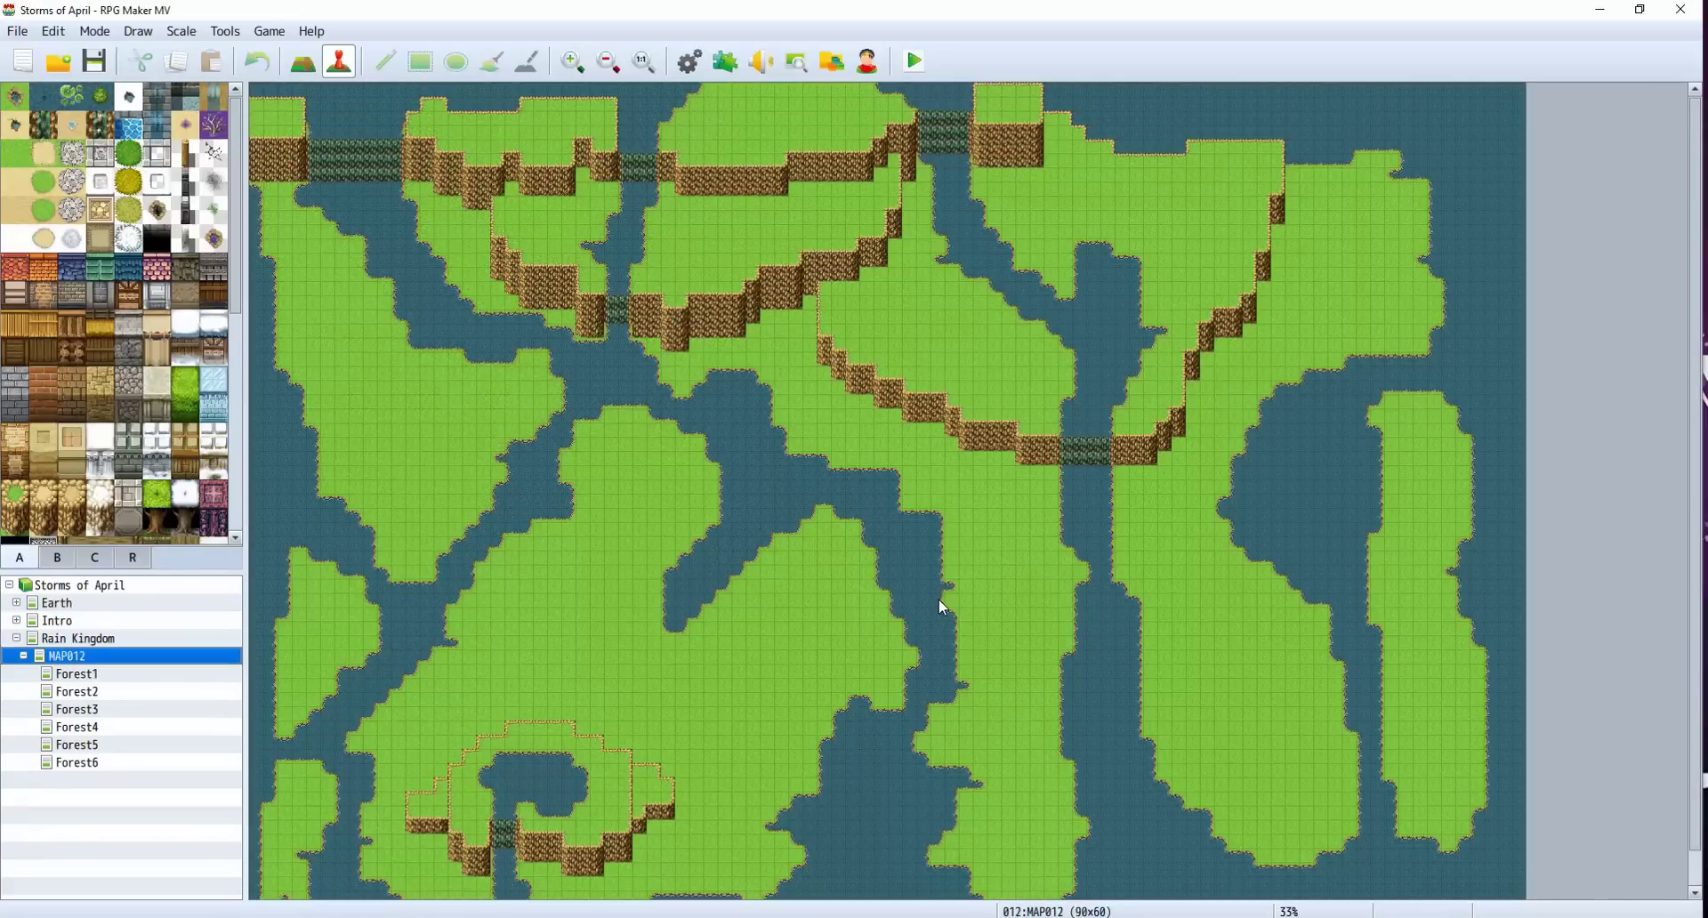
{"action": "scroll", "coordinate": [940, 601], "scroll_direction": "down", "scroll_amount": 1}
{"action": "scroll", "coordinate": [940, 602], "scroll_direction": "up", "scroll_amount": 1}
Step: Step through the Forest1 to Forest6 maps and back down to Forest1
{"action": "left_click", "coordinate": [108, 676]}
{"action": "left_click", "coordinate": [105, 695]}
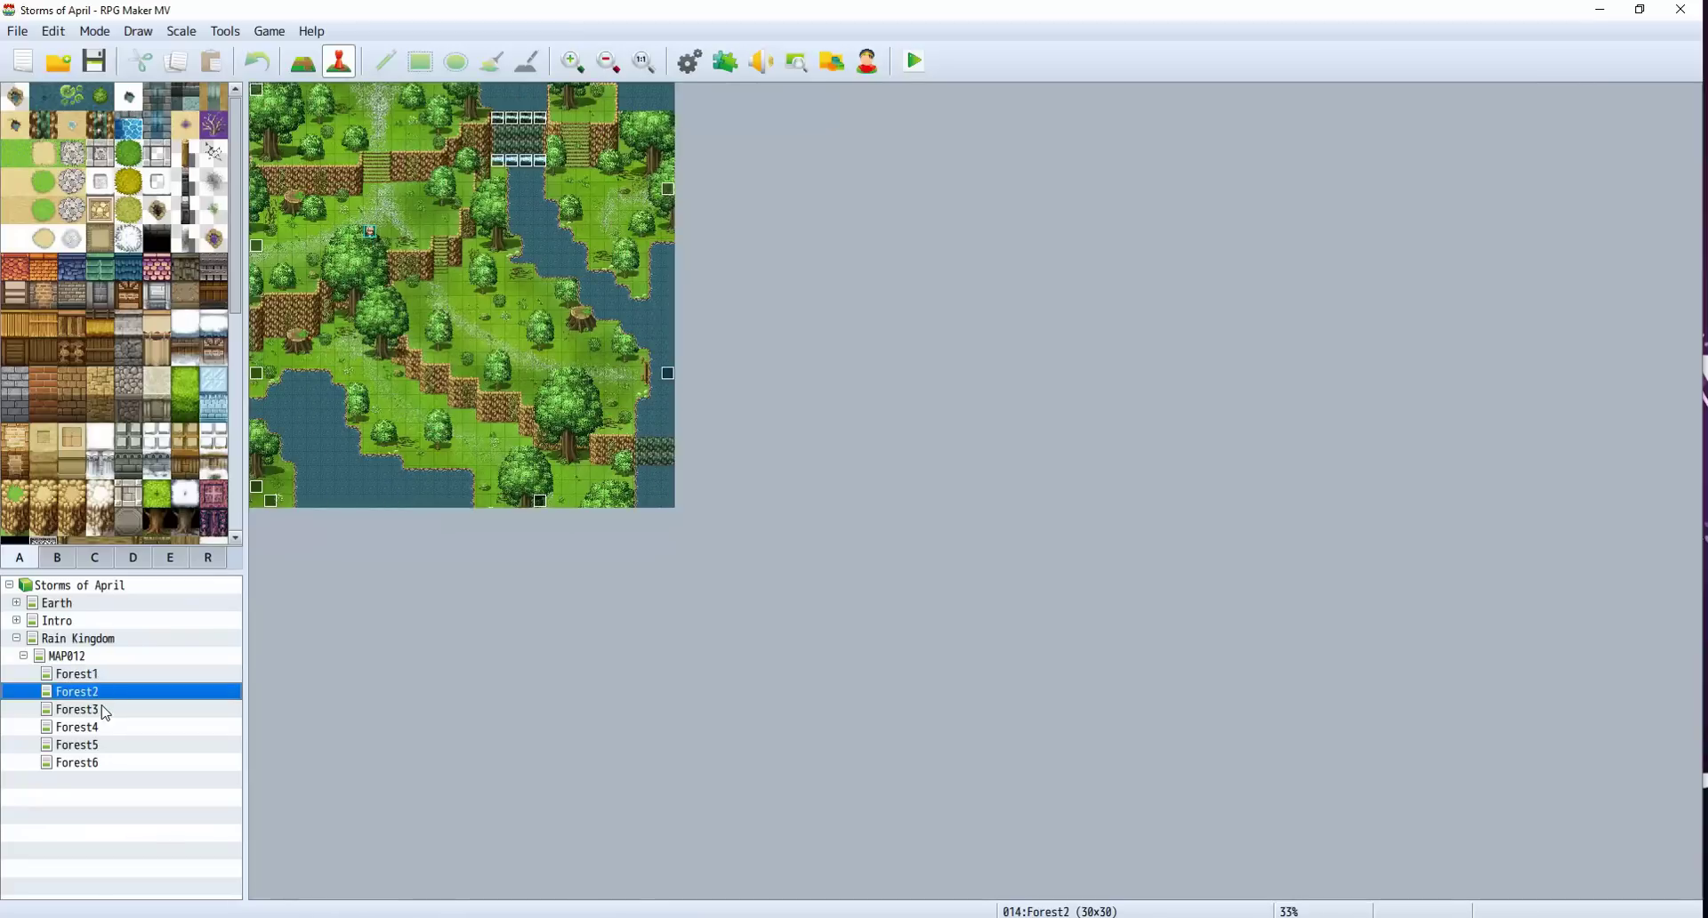
{"action": "left_click", "coordinate": [106, 709]}
{"action": "left_click", "coordinate": [106, 727]}
{"action": "left_click", "coordinate": [105, 744]}
{"action": "left_click", "coordinate": [107, 762]}
{"action": "left_click", "coordinate": [106, 745]}
{"action": "left_click", "coordinate": [110, 727]}
{"action": "left_click", "coordinate": [108, 710]}
{"action": "left_click", "coordinate": [106, 692]}
{"action": "left_click", "coordinate": [104, 676]}
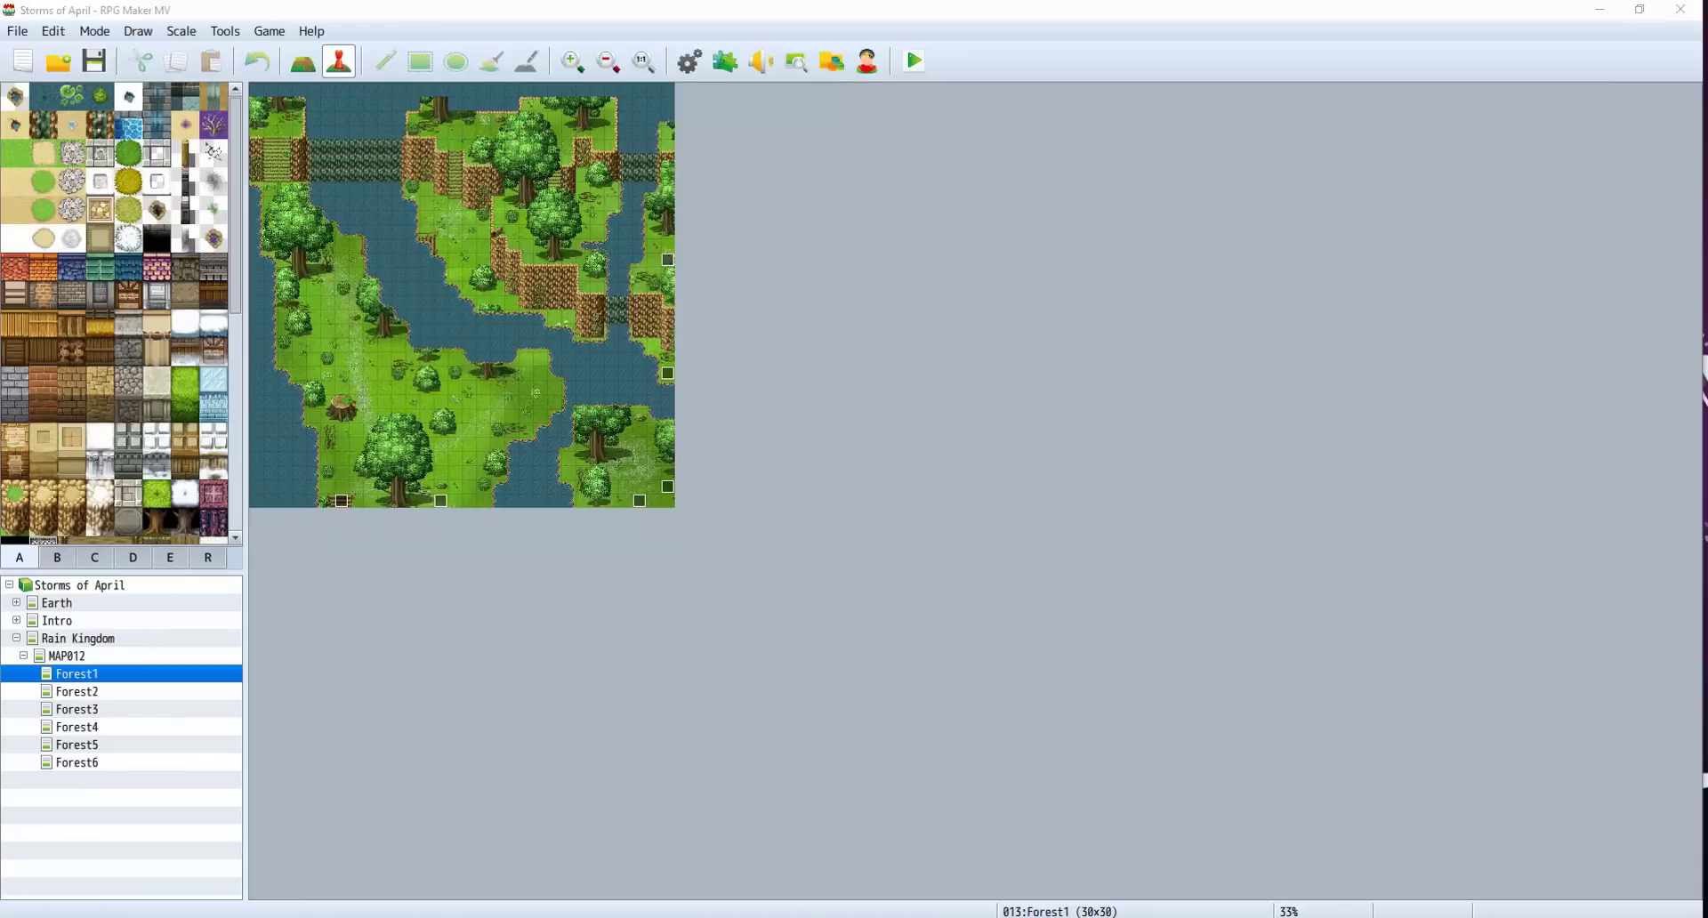
Step: Launch Calculator, focus its window, then return to BigForest1.psd in Photoshop
{"action": "key", "text": "XF86Calculator"}
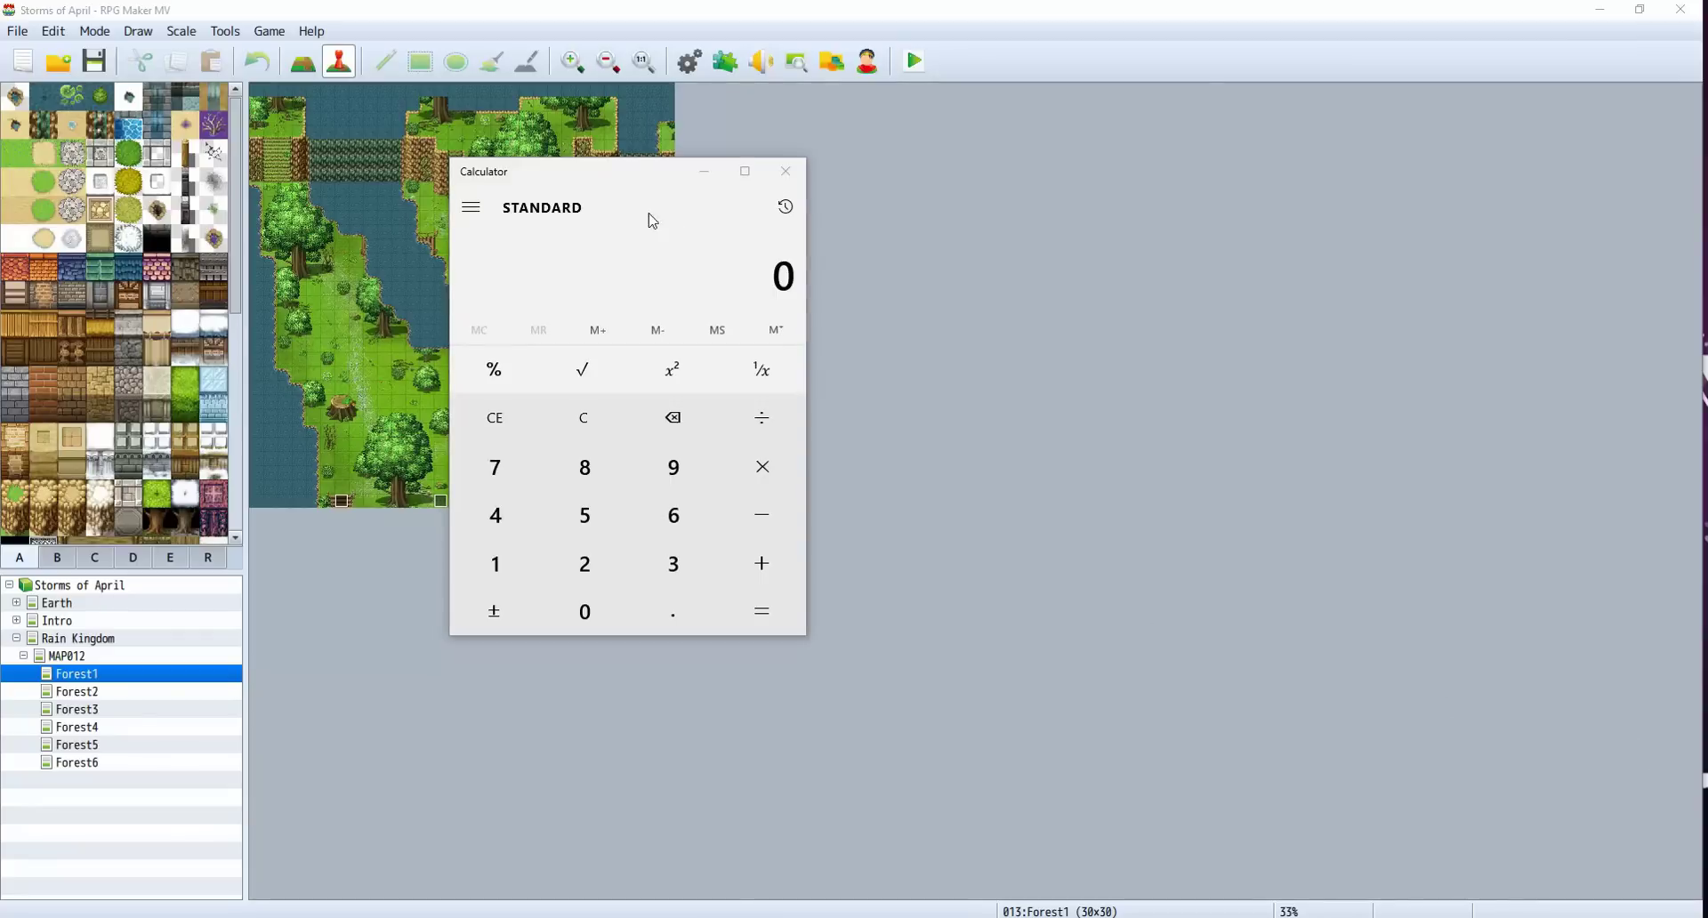
{"action": "left_click", "coordinate": [585, 178]}
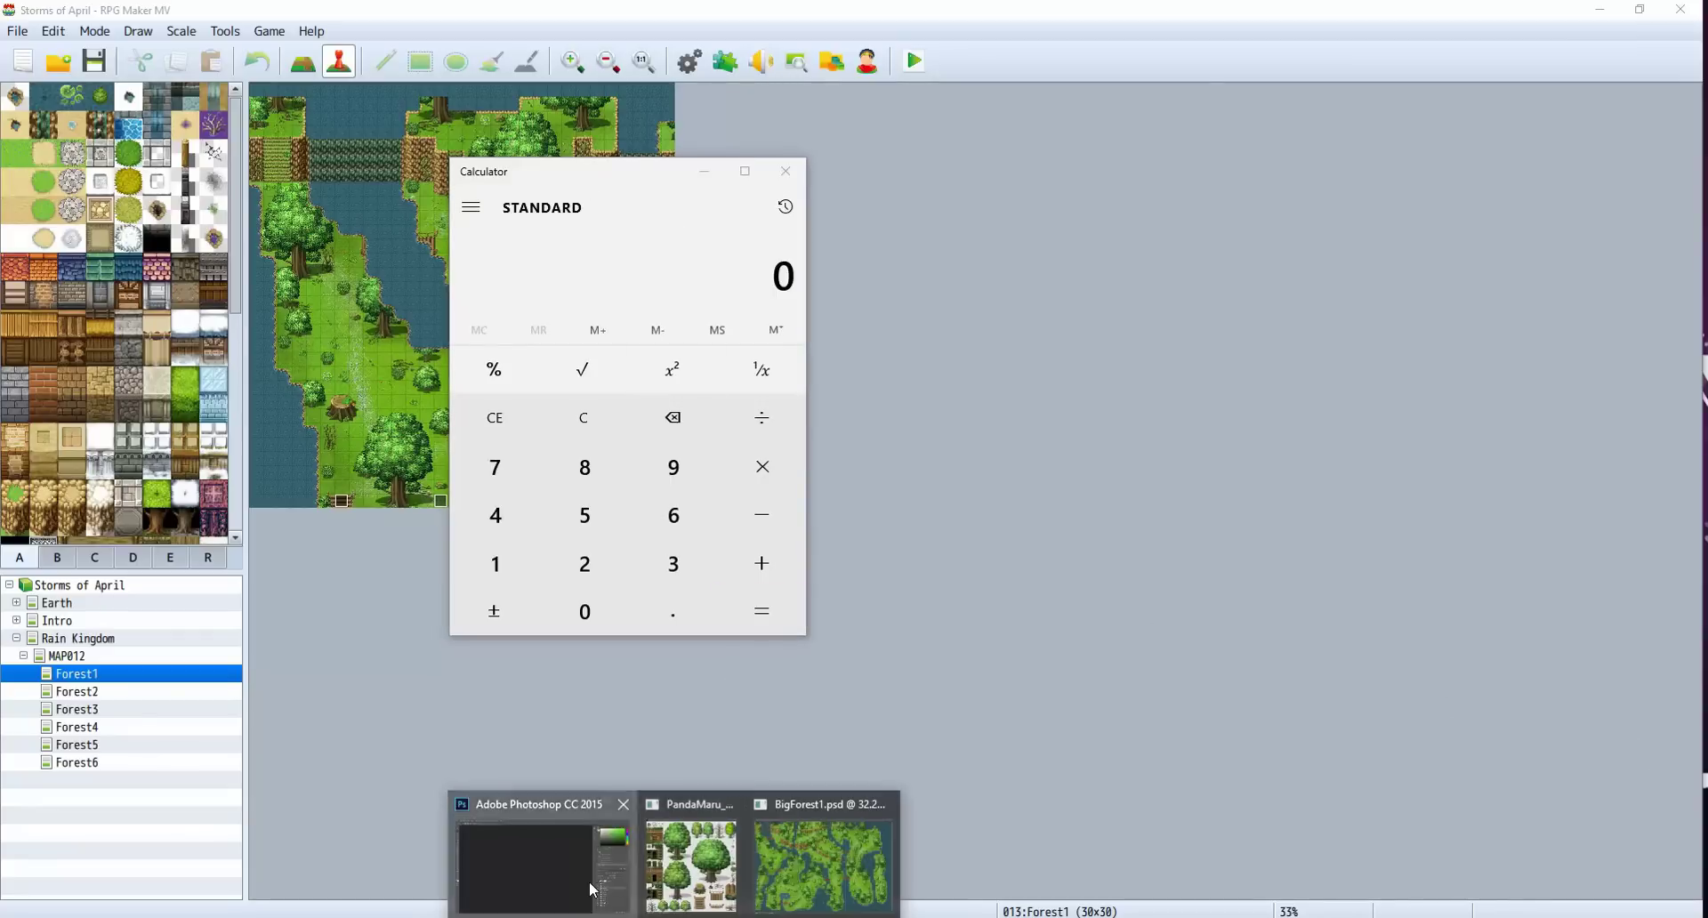
{"action": "left_click", "coordinate": [589, 881]}
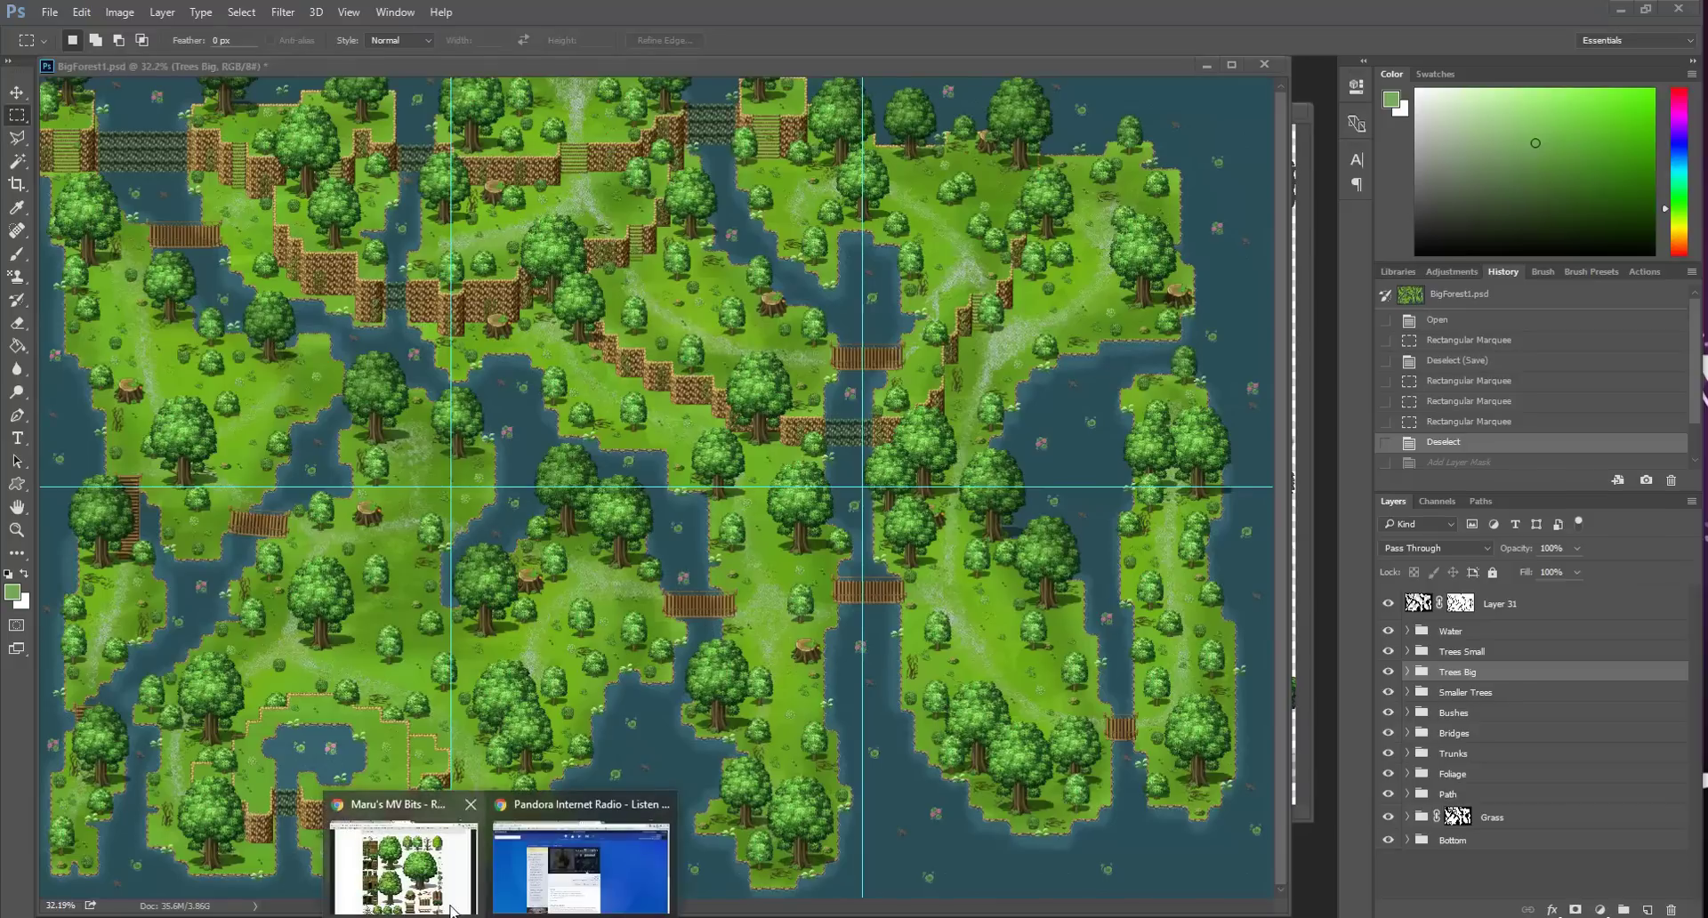
Step: In Chrome, view the Region Restrictions plugin page and its heading
{"action": "left_click", "coordinate": [400, 859]}
{"action": "scroll", "coordinate": [634, 512], "scroll_direction": "up", "scroll_amount": 10}
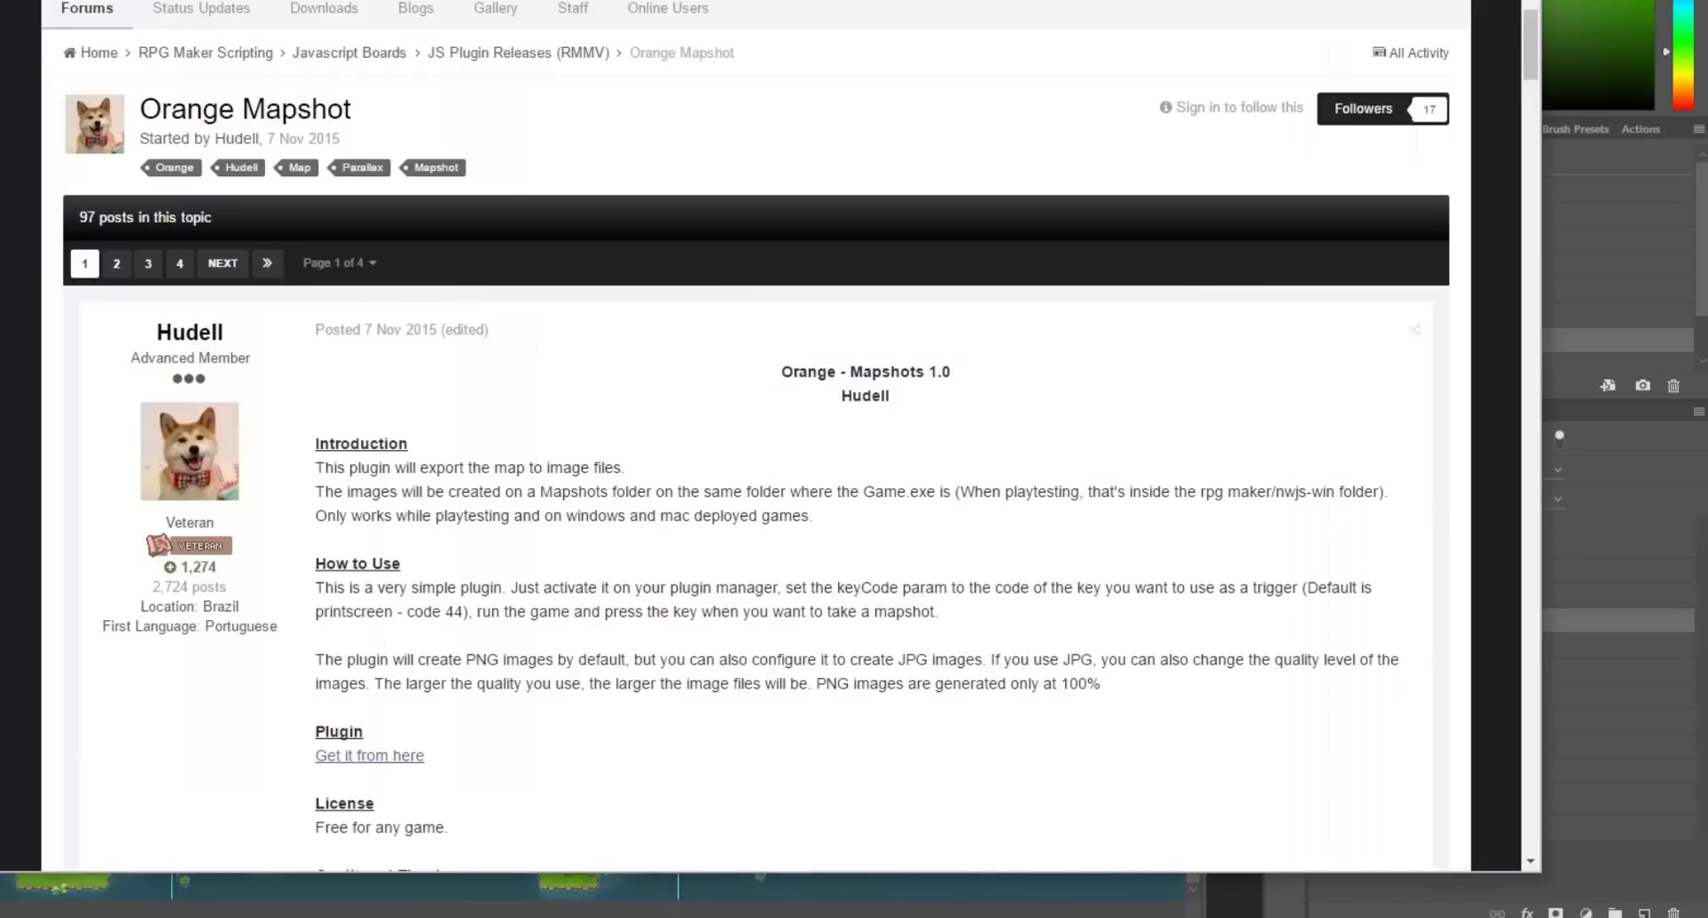
{"action": "key", "text": "ctrl+Tab"}
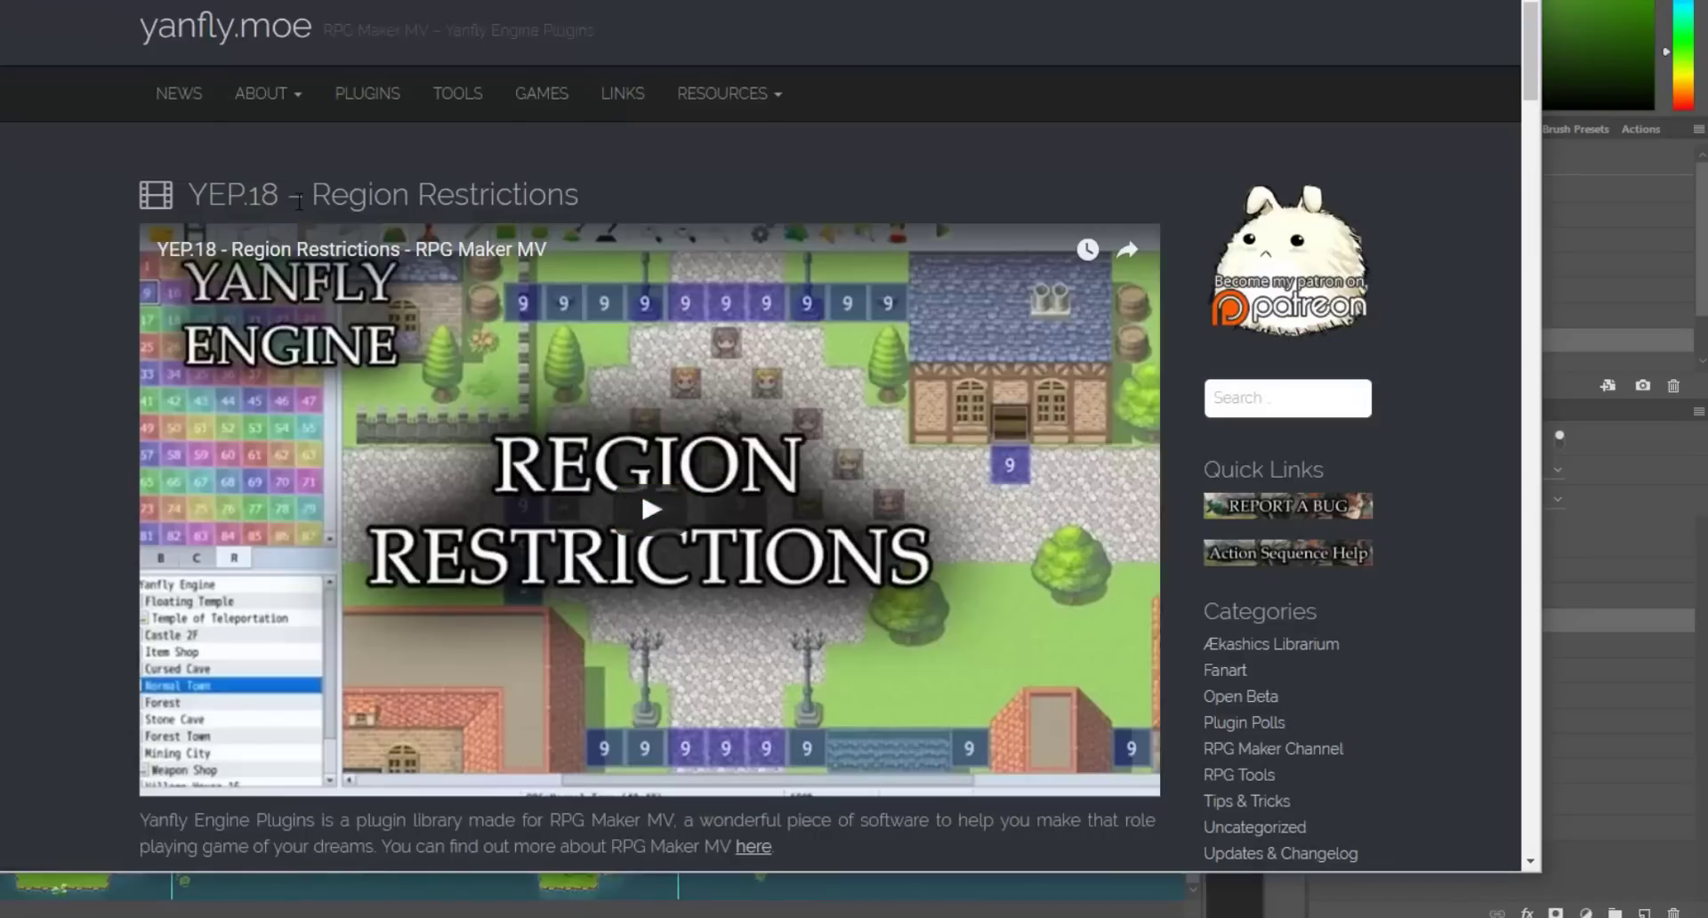
{"action": "left_click_drag", "start_coordinate": [303, 200], "coordinate": [583, 192]}
{"action": "left_click", "coordinate": [667, 201]}
Step: Scroll through the Kaus Ultimate Overlay topic's download and MV 1.2 update-fix notes
{"action": "key", "text": "ctrl+Tab"}
{"action": "scroll", "coordinate": [577, 621], "scroll_direction": "up", "scroll_amount": 5}
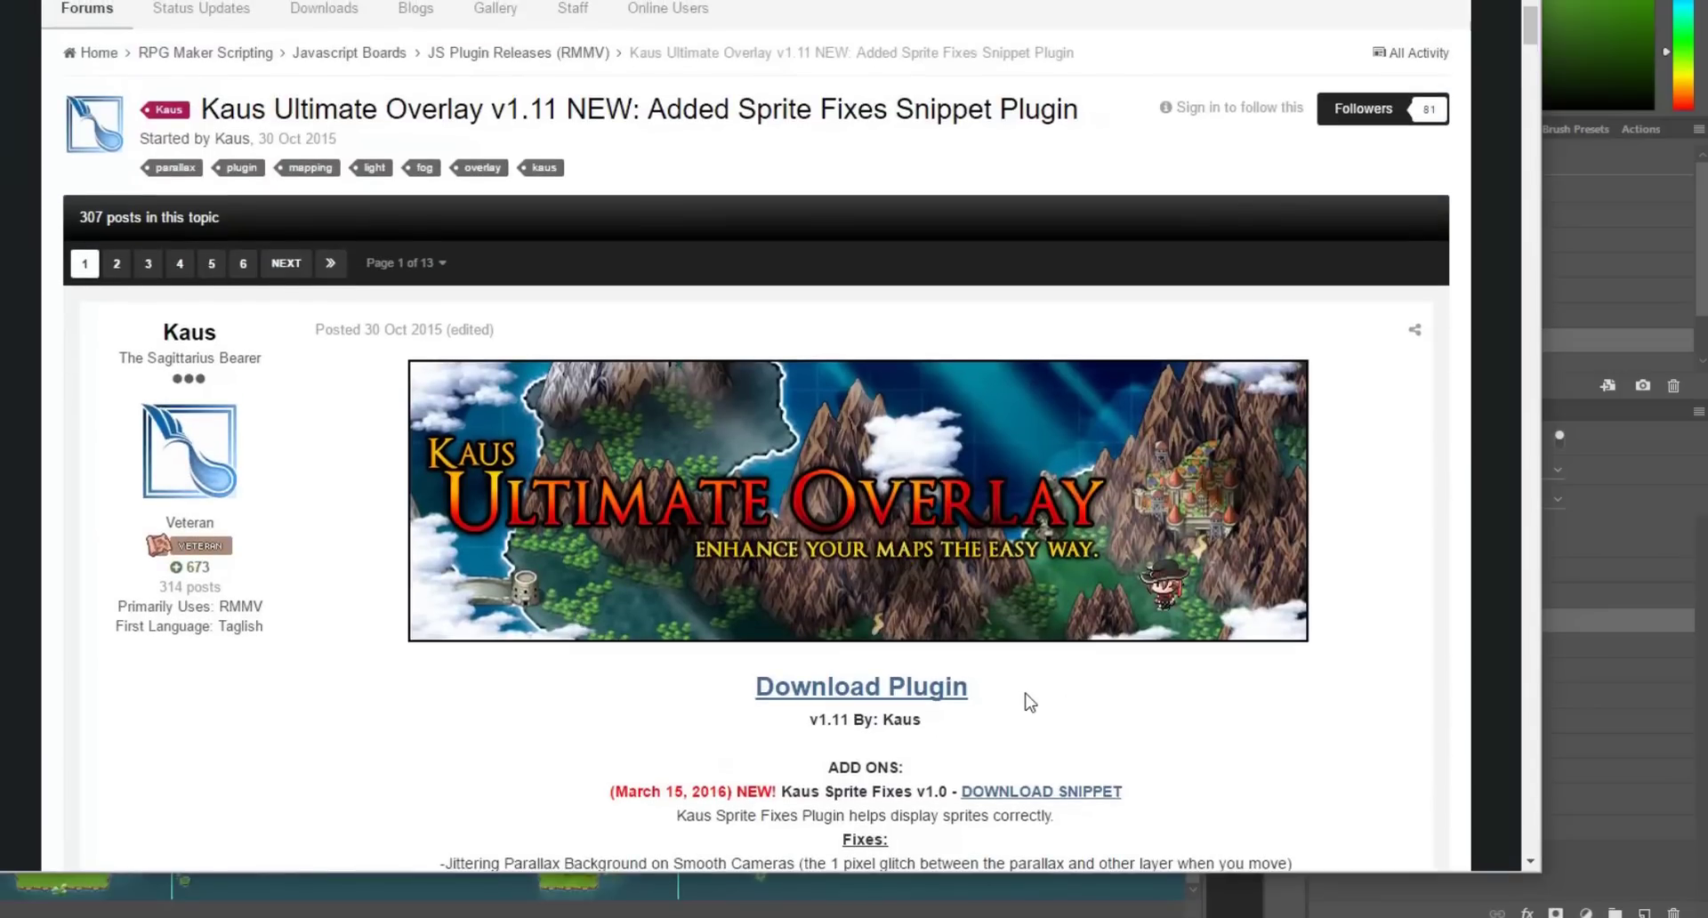
{"action": "scroll", "coordinate": [1029, 703], "scroll_direction": "down", "scroll_amount": 3}
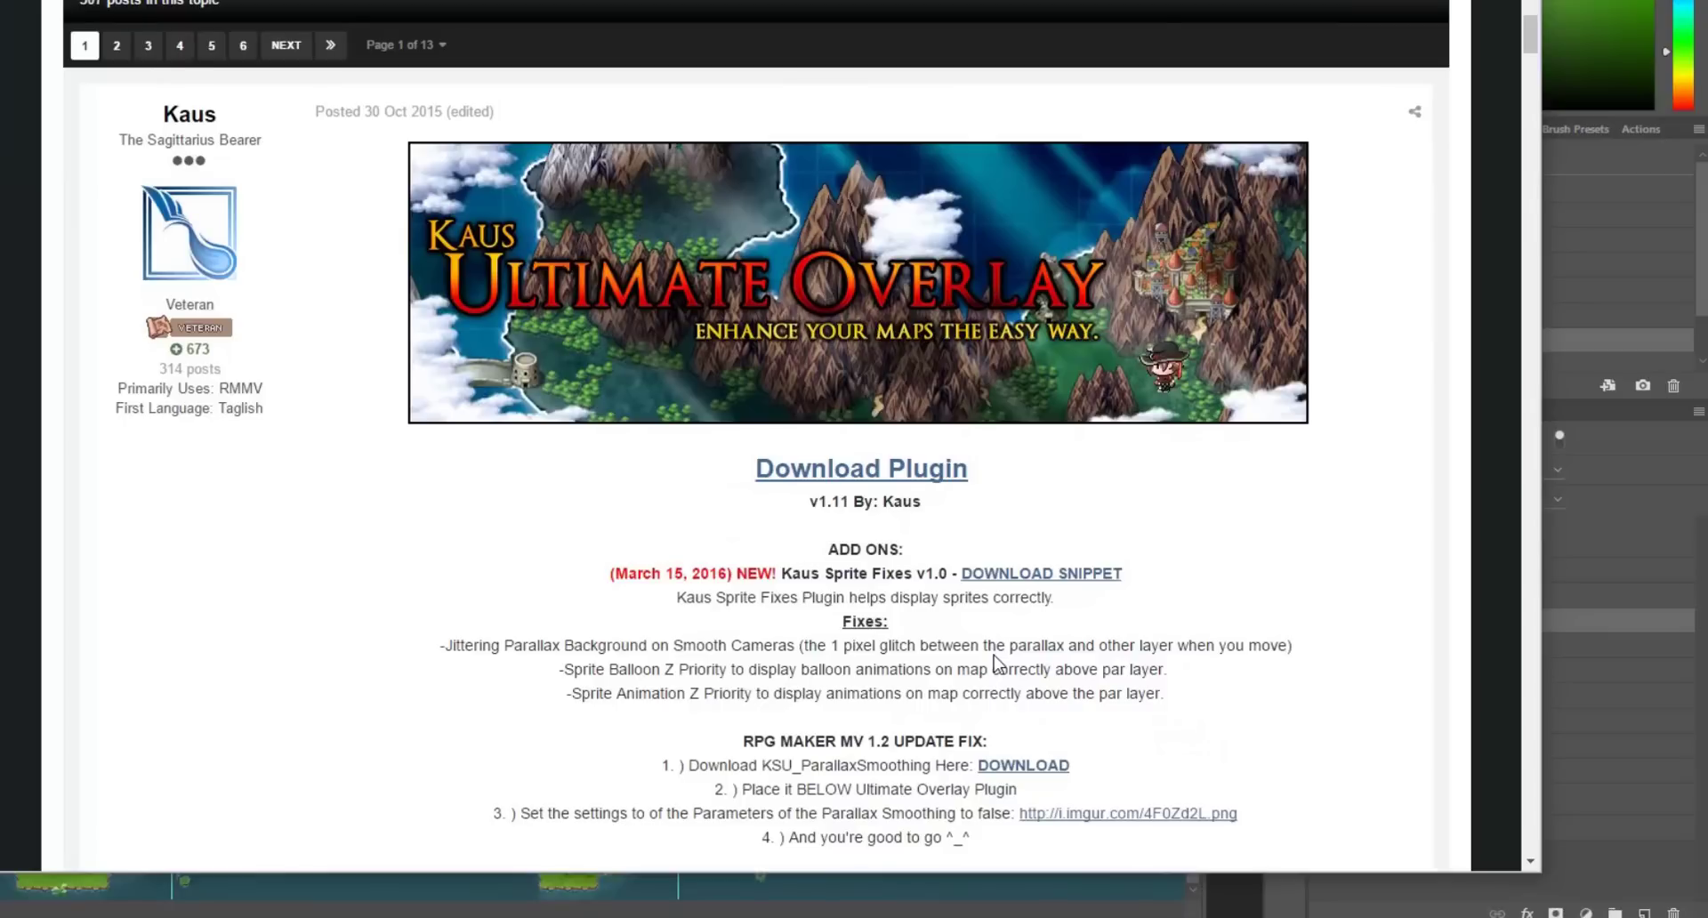
{"action": "scroll", "coordinate": [995, 654], "scroll_direction": "down", "scroll_amount": 2}
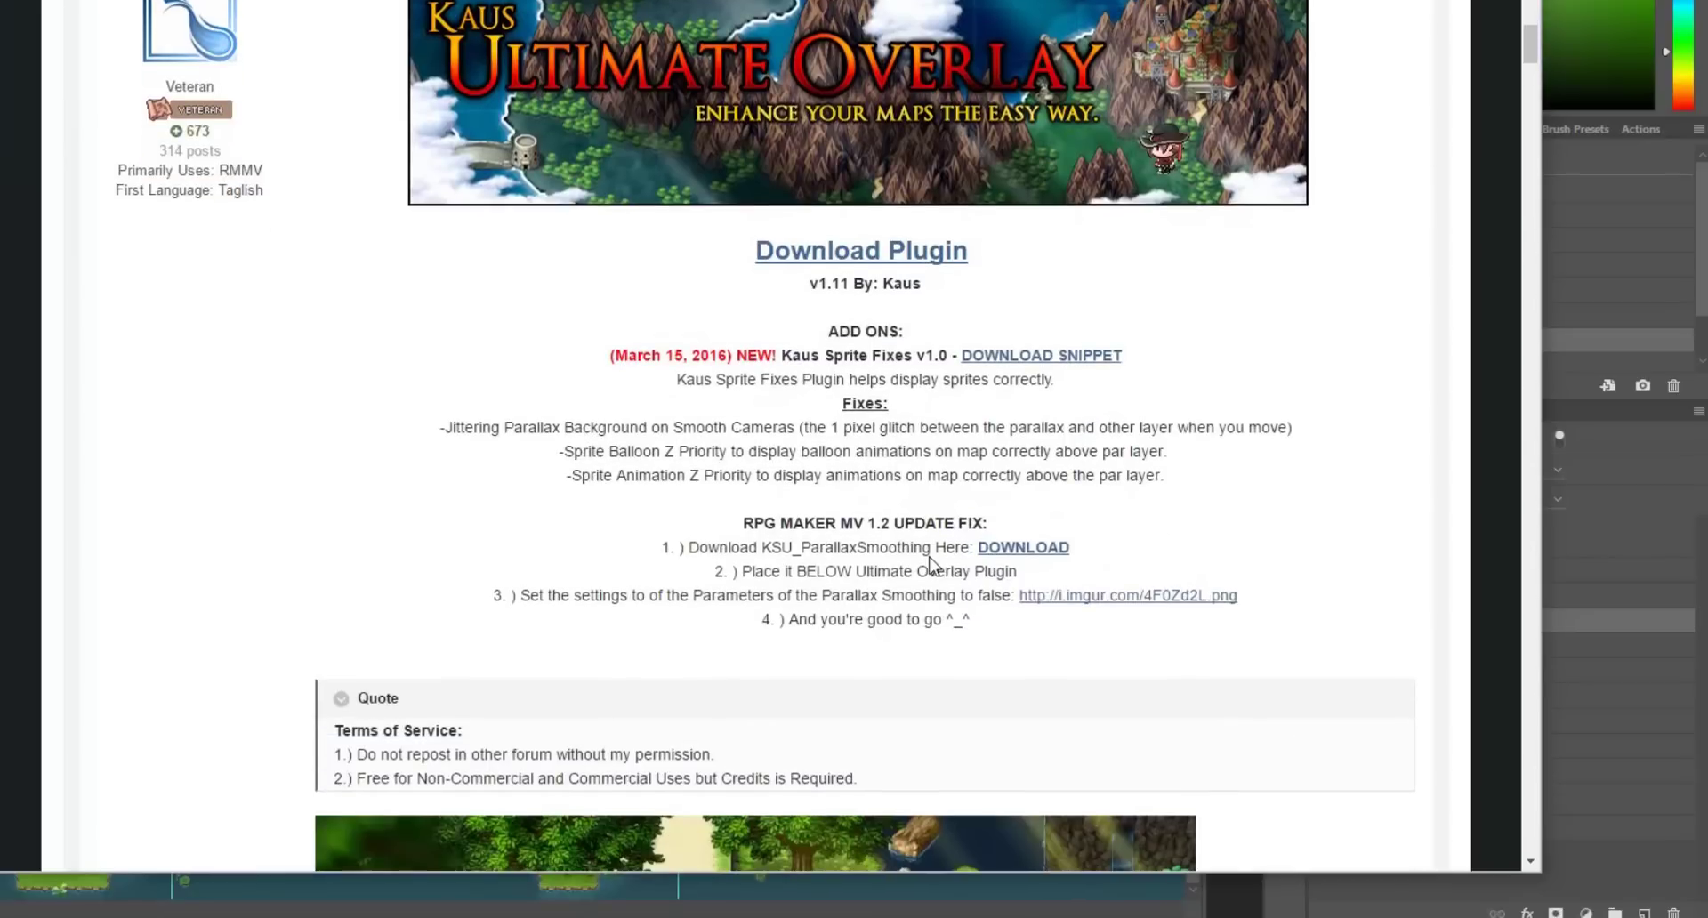
{"action": "scroll", "coordinate": [893, 598], "scroll_direction": "up", "scroll_amount": 2}
{"action": "scroll", "coordinate": [892, 598], "scroll_direction": "up", "scroll_amount": 1}
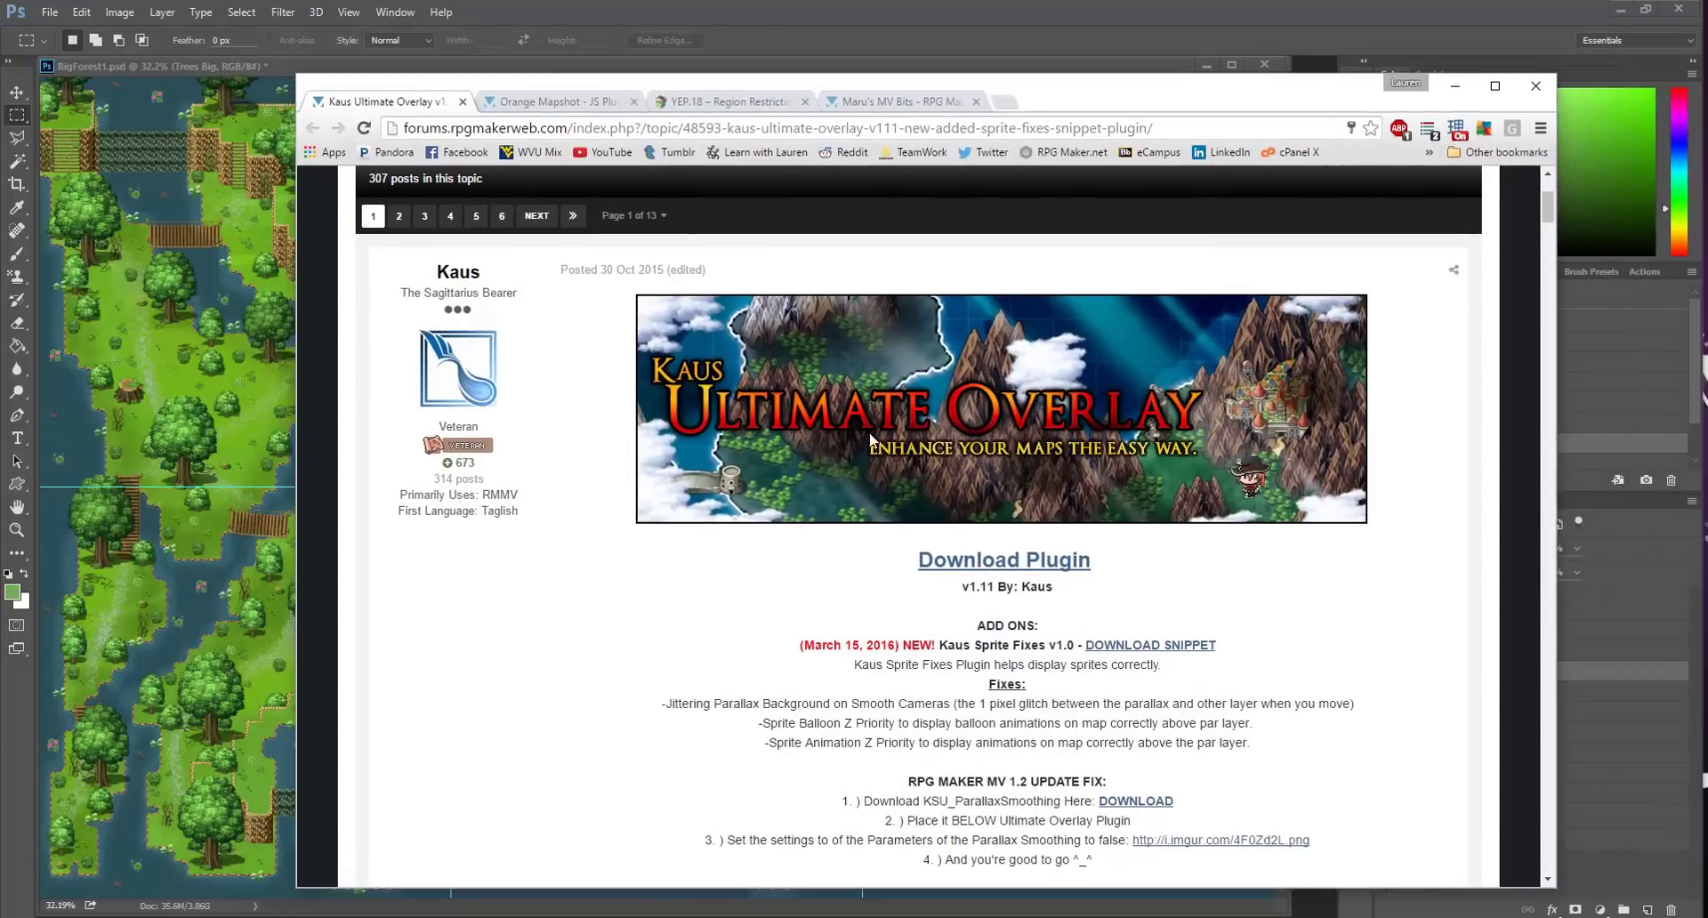
Step: Compare the forest map with the PandaMaru_MV_nature1.png tree sheet in Photoshop
{"action": "left_click", "coordinate": [760, 7]}
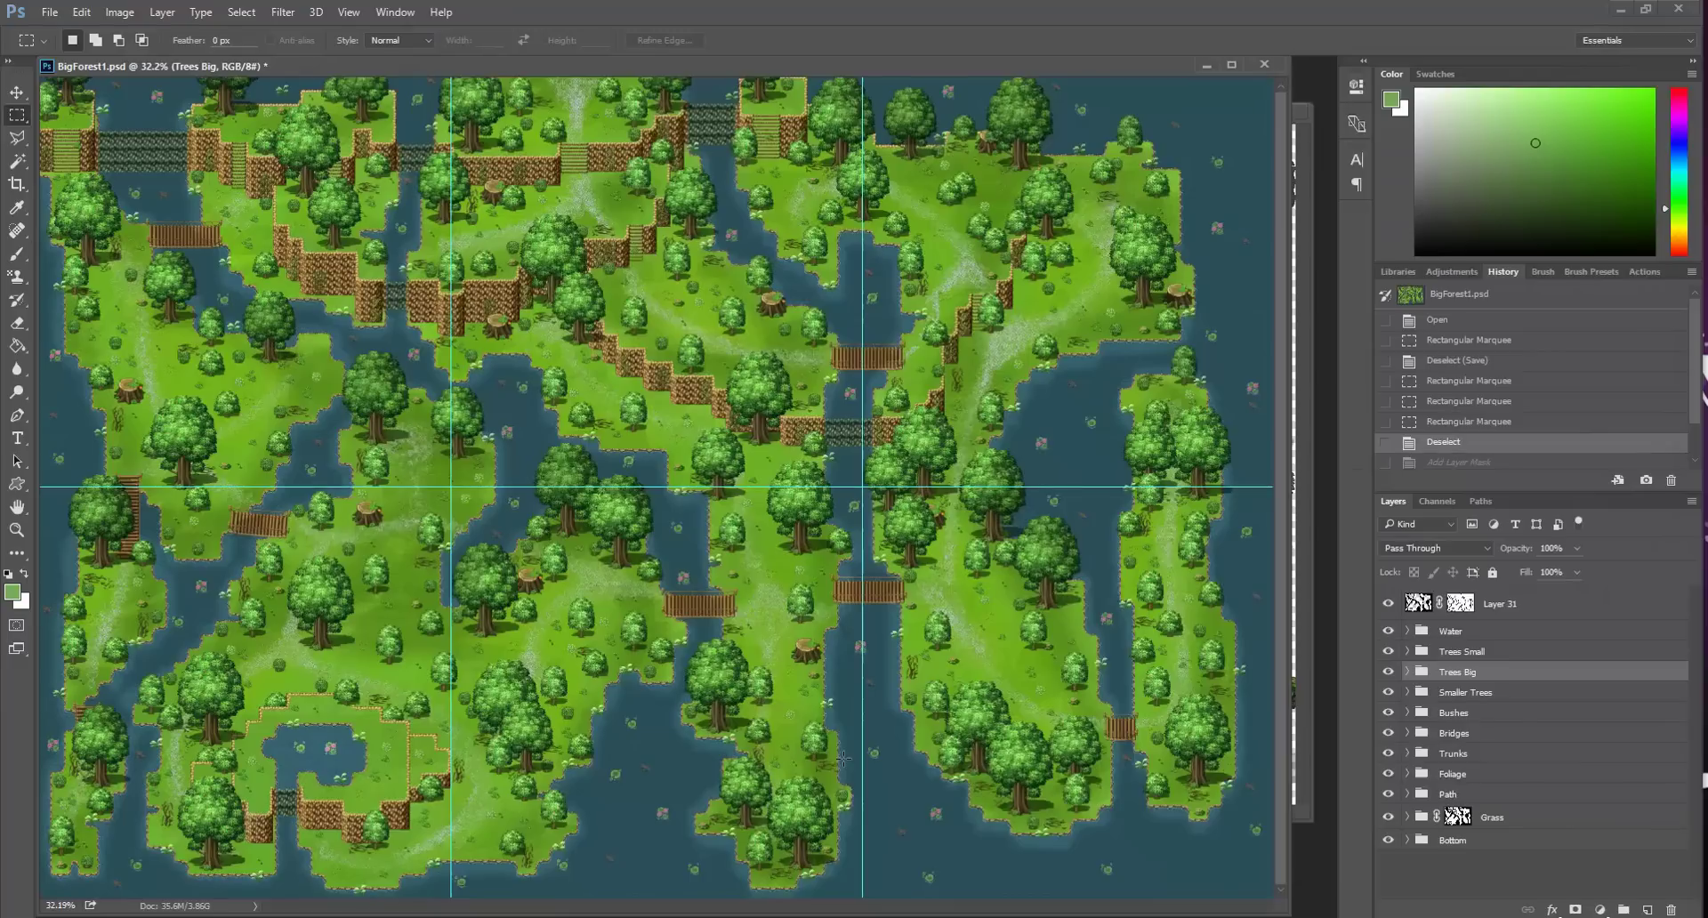
{"action": "left_click", "coordinate": [1299, 724]}
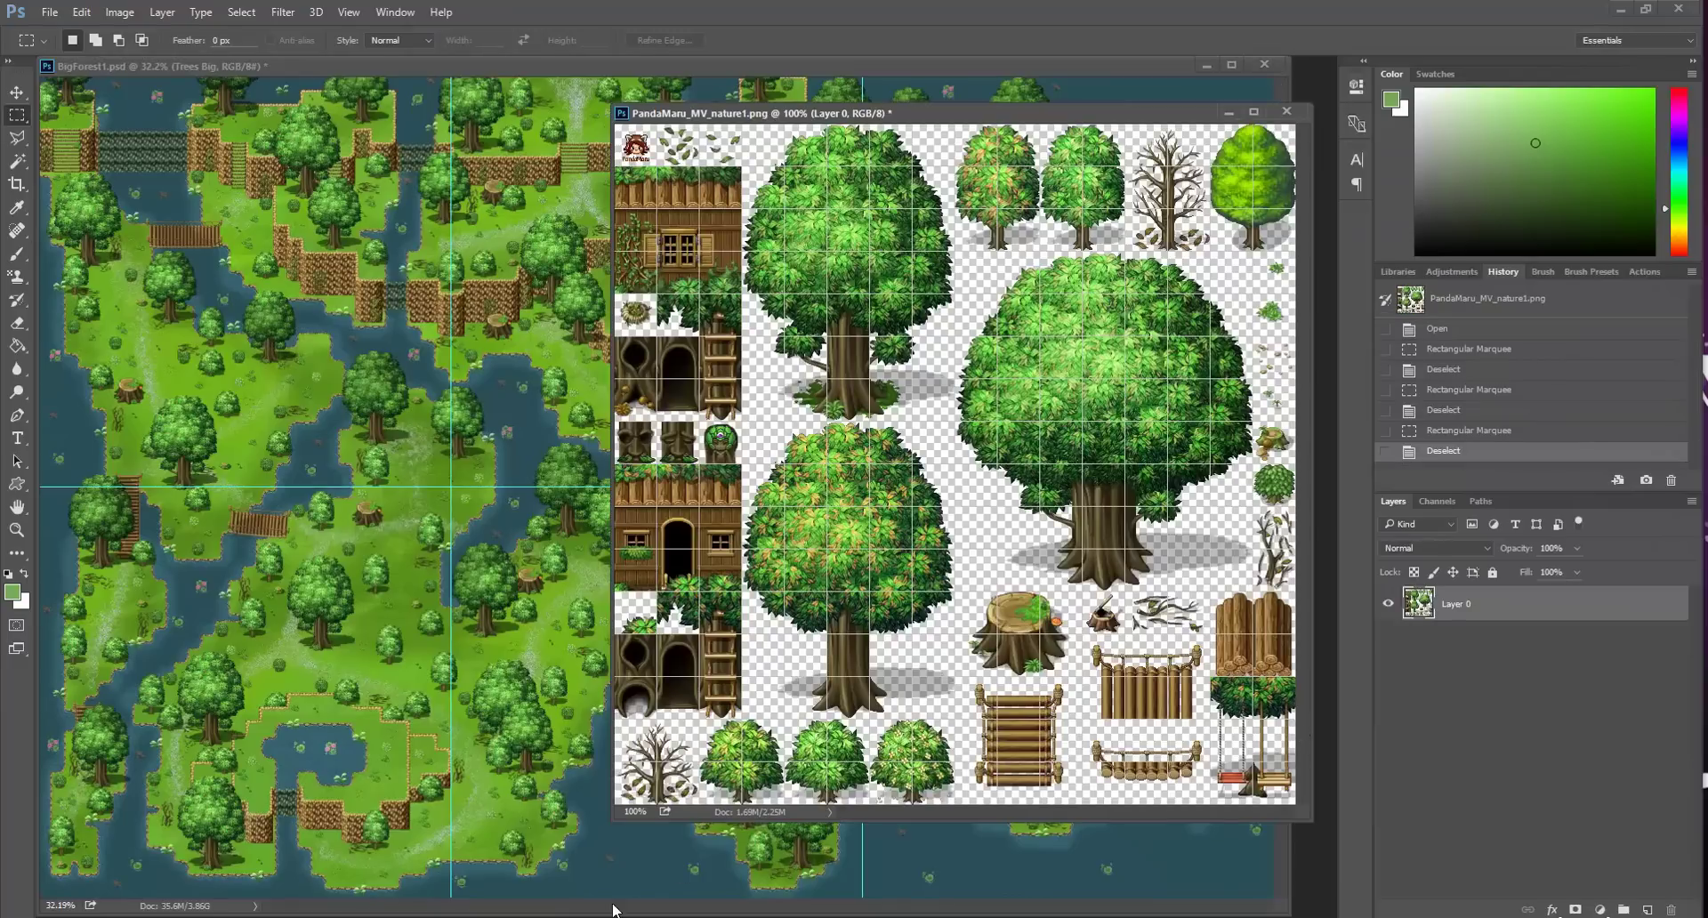
{"action": "left_click", "coordinate": [415, 917]}
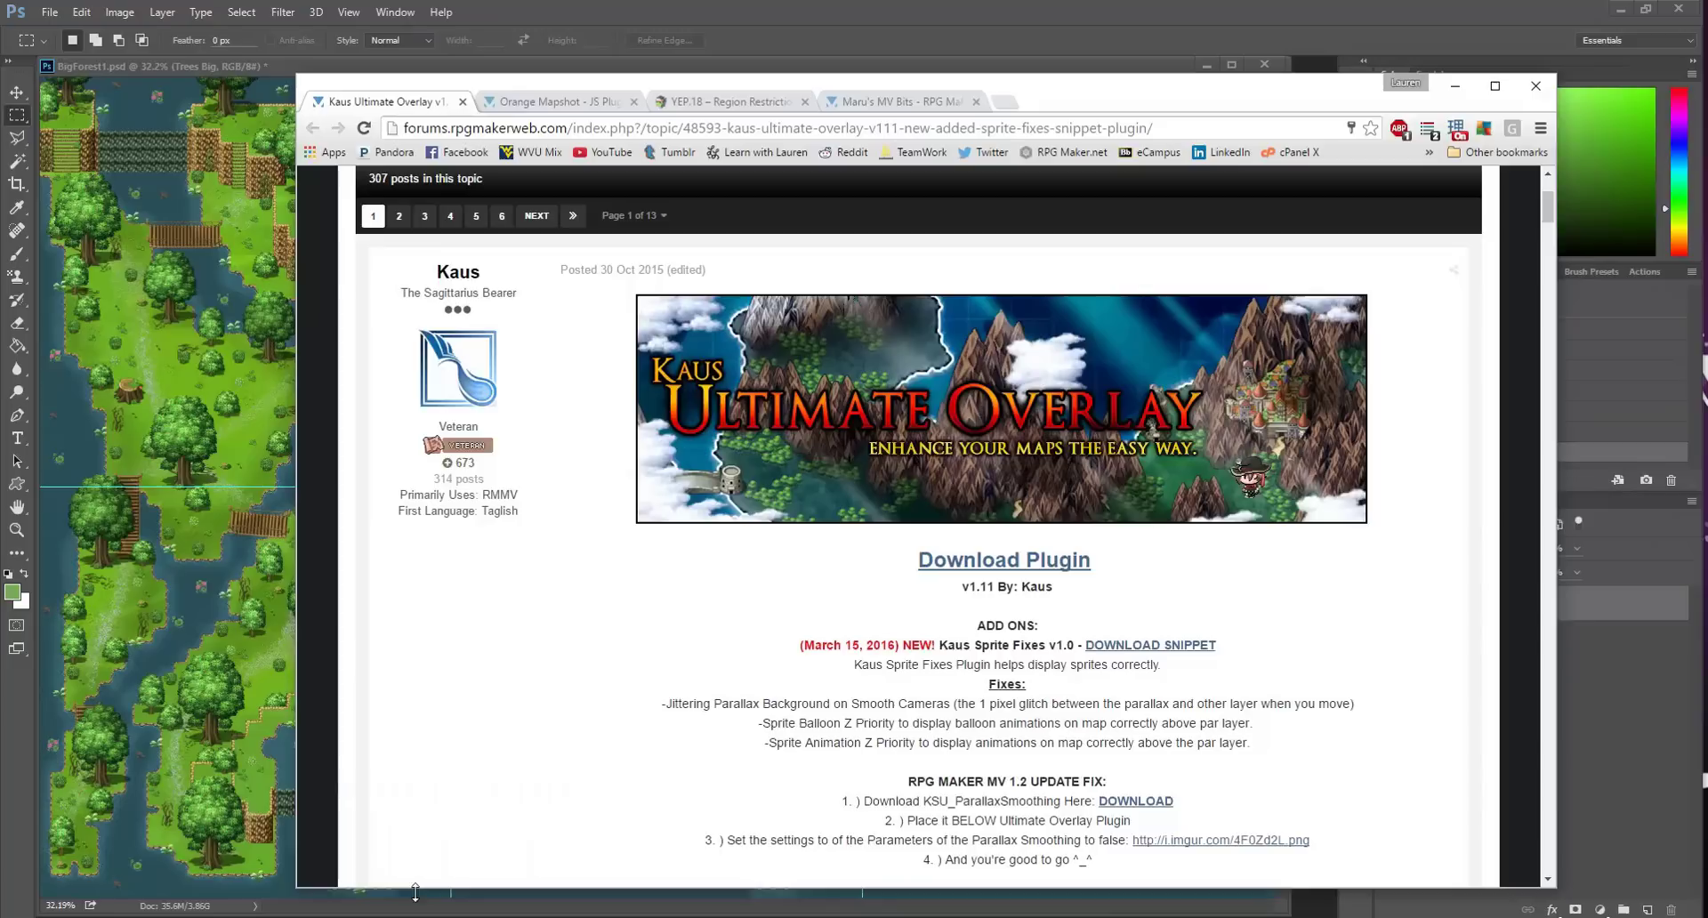
Step: Browse the Maru's MV Bits forum post's tree, stump and bridge sprites
{"action": "left_click", "coordinate": [903, 102]}
{"action": "scroll", "coordinate": [910, 680], "scroll_direction": "up", "scroll_amount": 10}
{"action": "scroll", "coordinate": [909, 678], "scroll_direction": "up", "scroll_amount": 3}
{"action": "scroll", "coordinate": [908, 686], "scroll_direction": "down", "scroll_amount": 14}
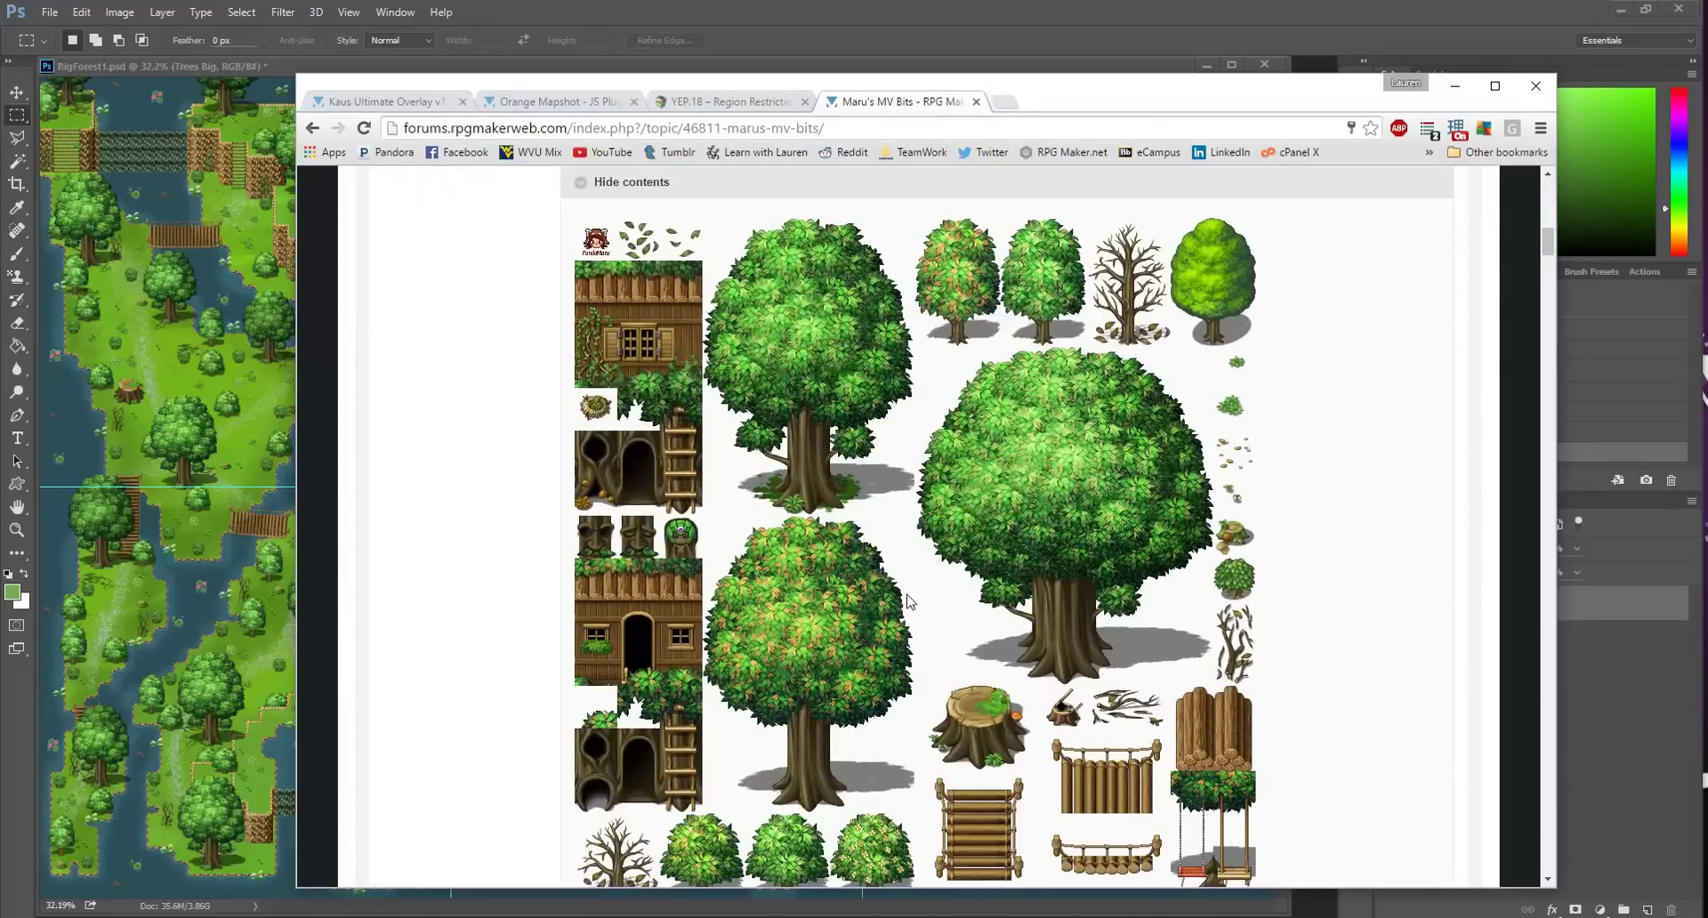
{"action": "scroll", "coordinate": [907, 601], "scroll_direction": "down", "scroll_amount": 2}
{"action": "scroll", "coordinate": [834, 652], "scroll_direction": "up", "scroll_amount": 1}
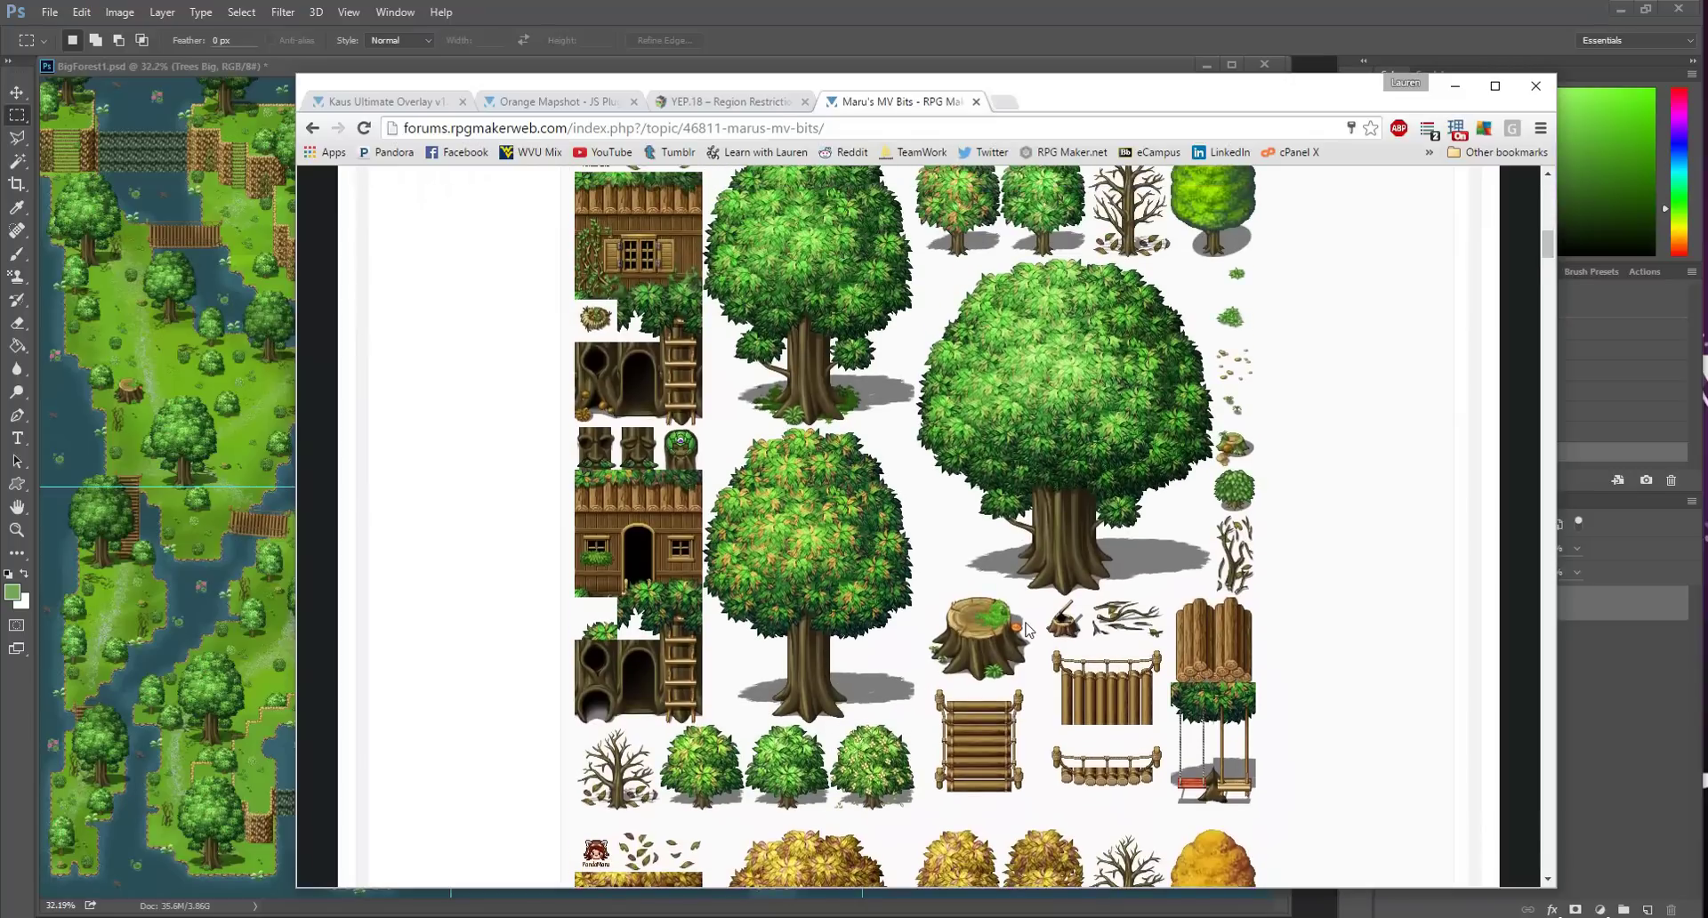
{"action": "scroll", "coordinate": [1028, 629], "scroll_direction": "up", "scroll_amount": 1}
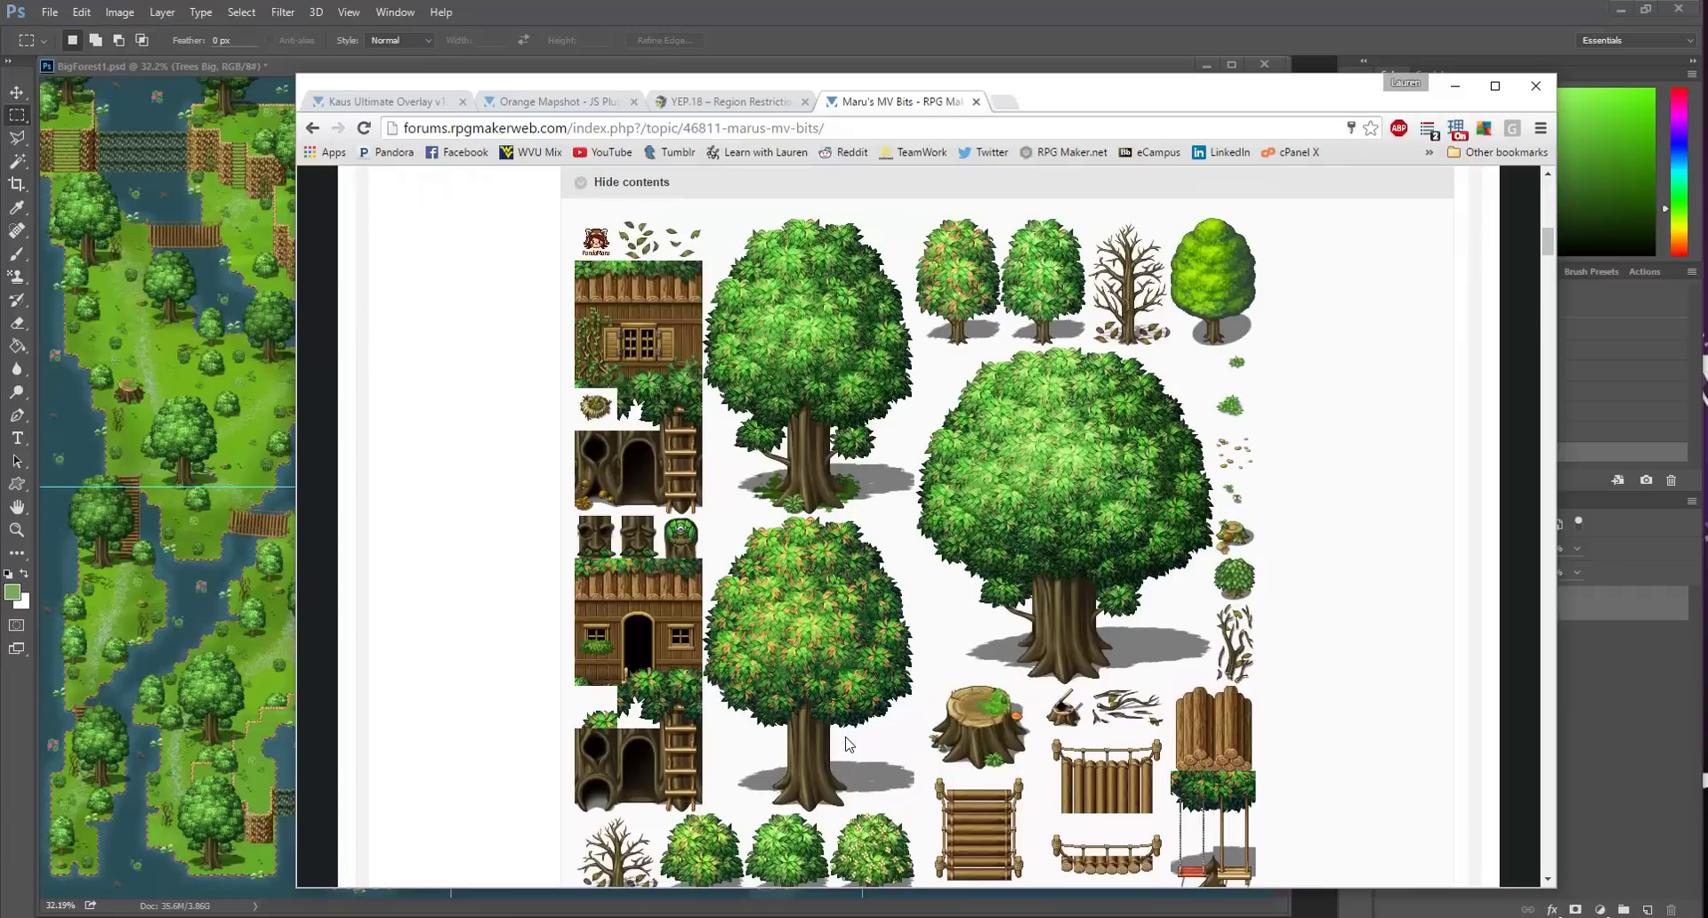
{"action": "scroll", "coordinate": [875, 654], "scroll_direction": "down", "scroll_amount": 2}
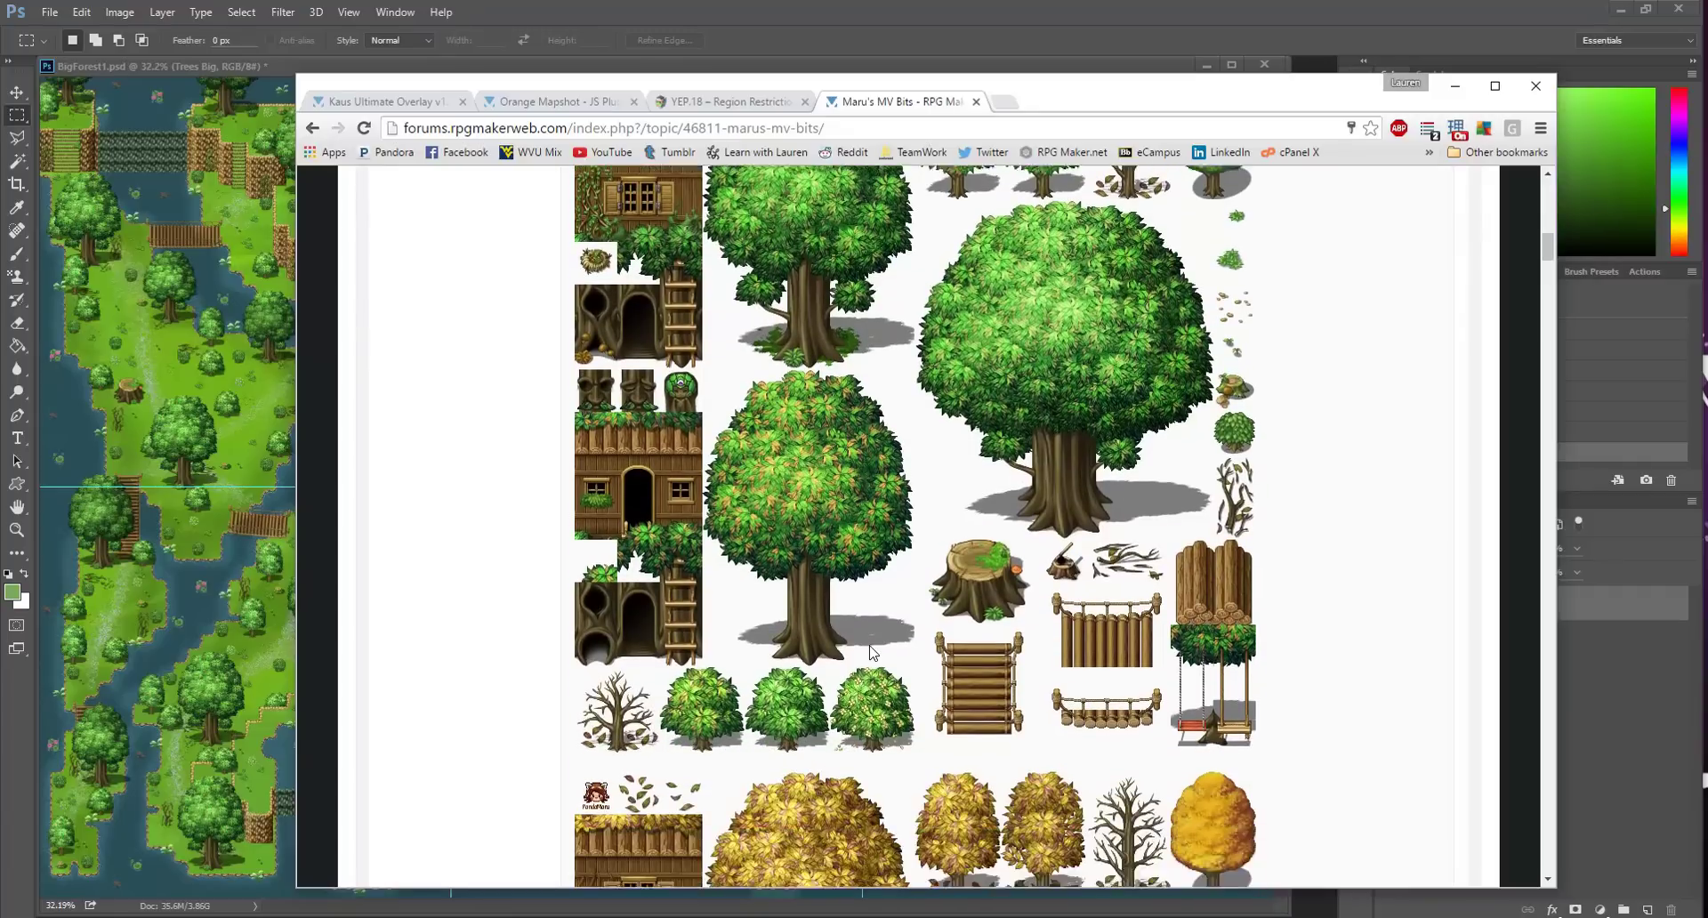
{"action": "scroll", "coordinate": [961, 585], "scroll_direction": "up", "scroll_amount": 3}
{"action": "scroll", "coordinate": [772, 636], "scroll_direction": "down", "scroll_amount": 4}
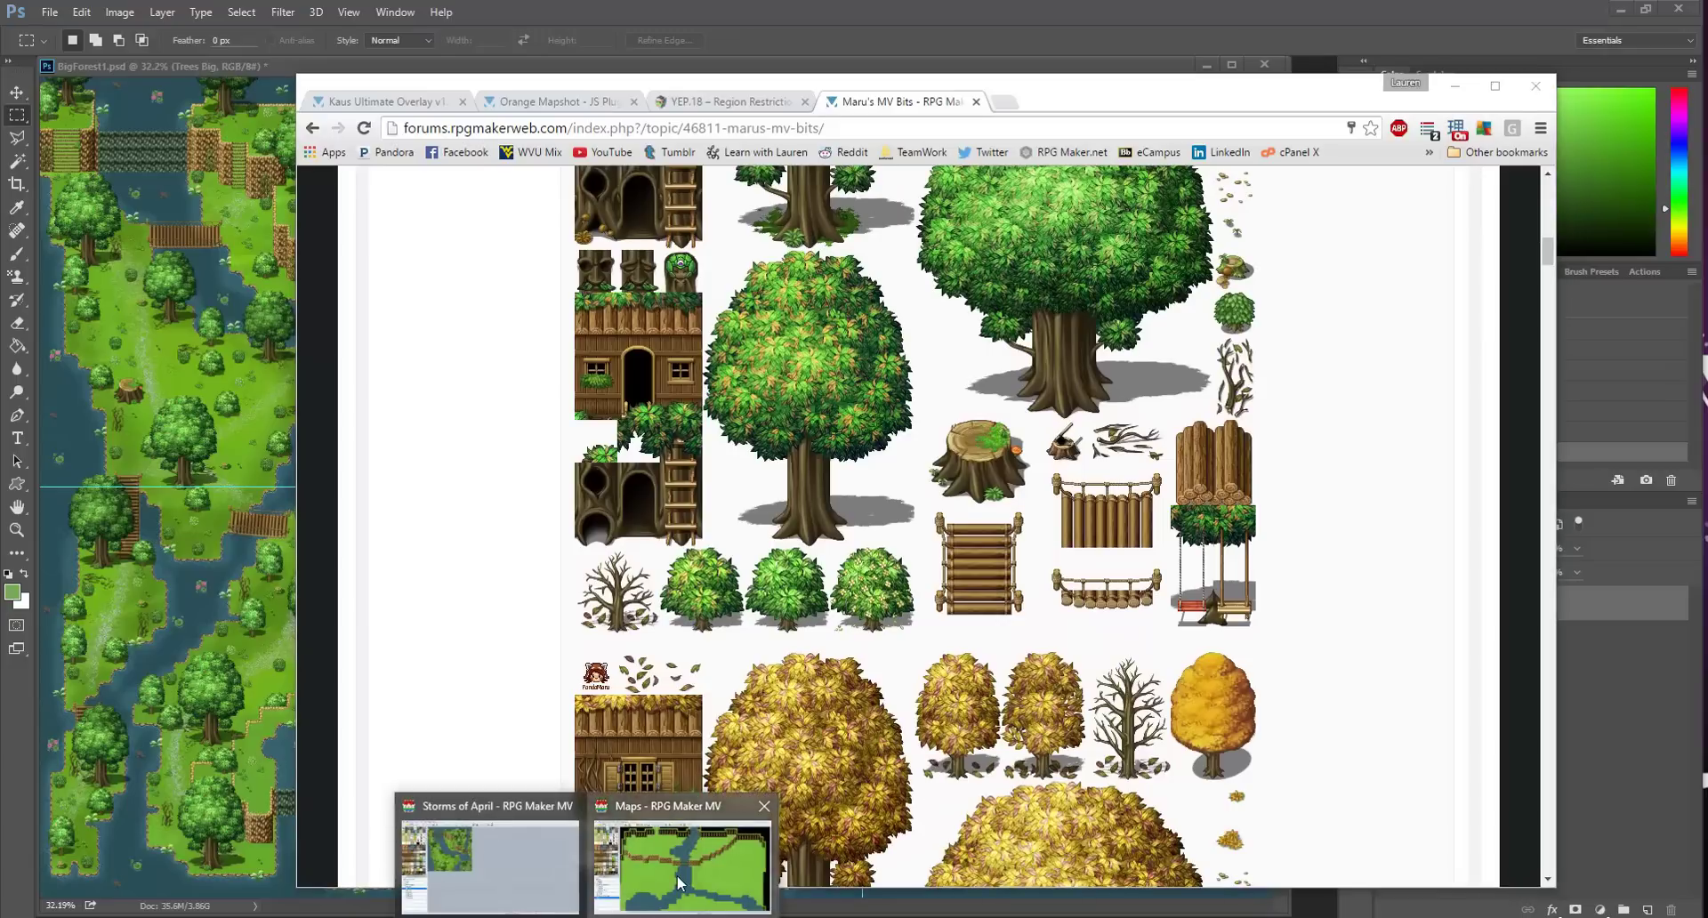
Step: Create new map MAP014 under Forest and select its 17x13 width and height fields
{"action": "left_click", "coordinate": [677, 875]}
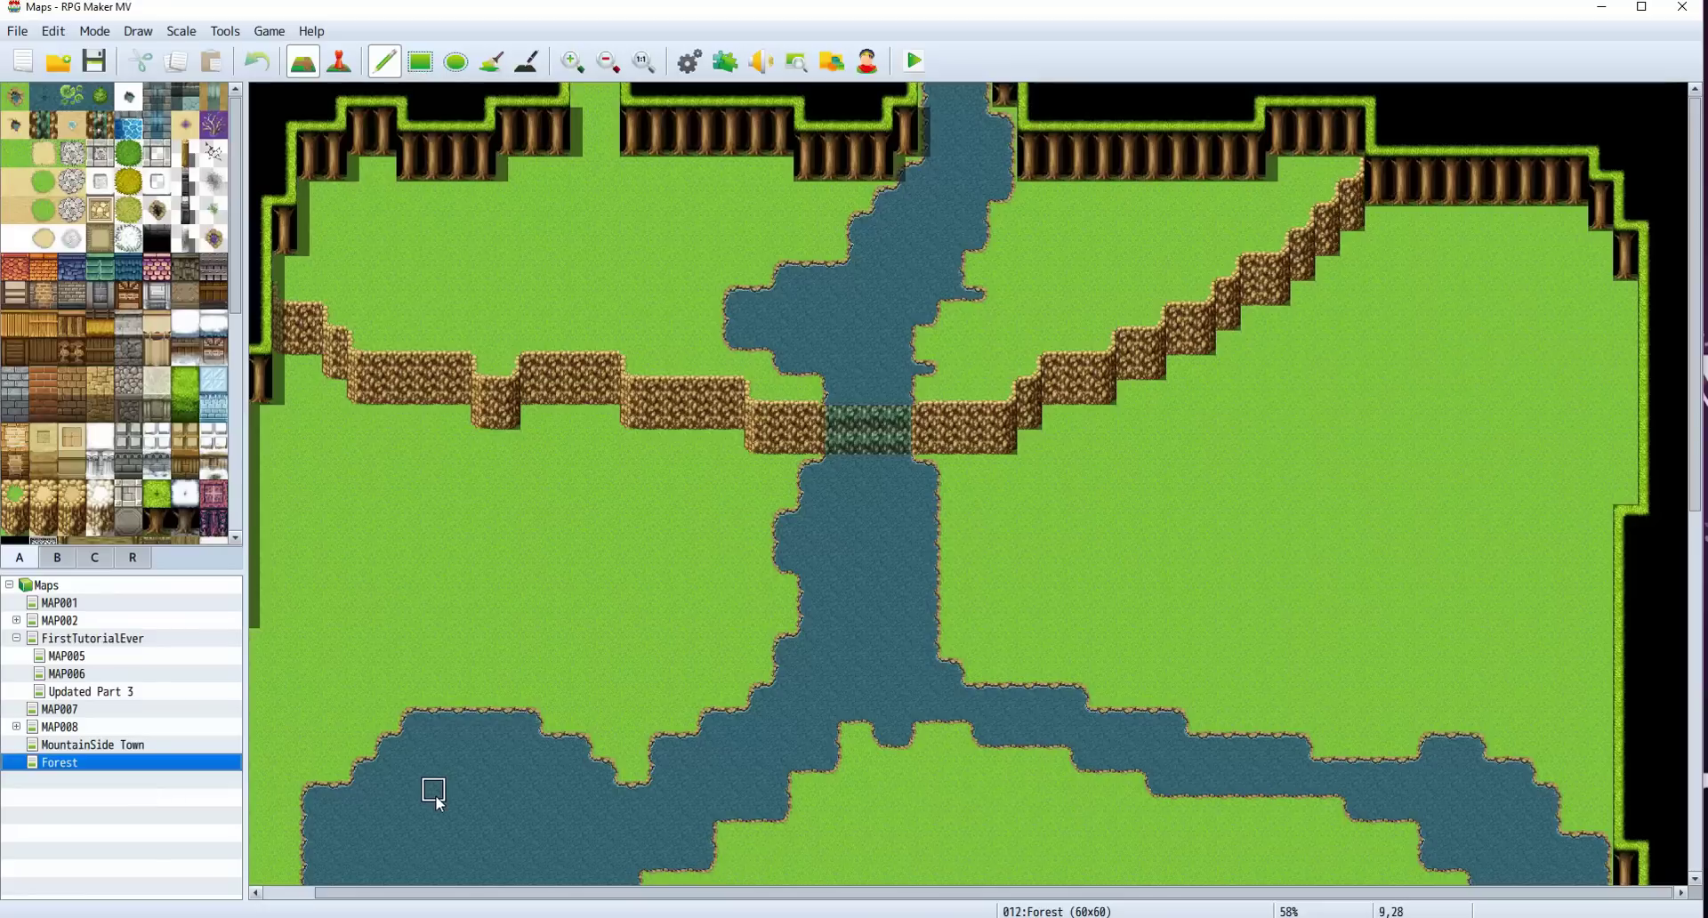
{"action": "right_click", "coordinate": [79, 767]}
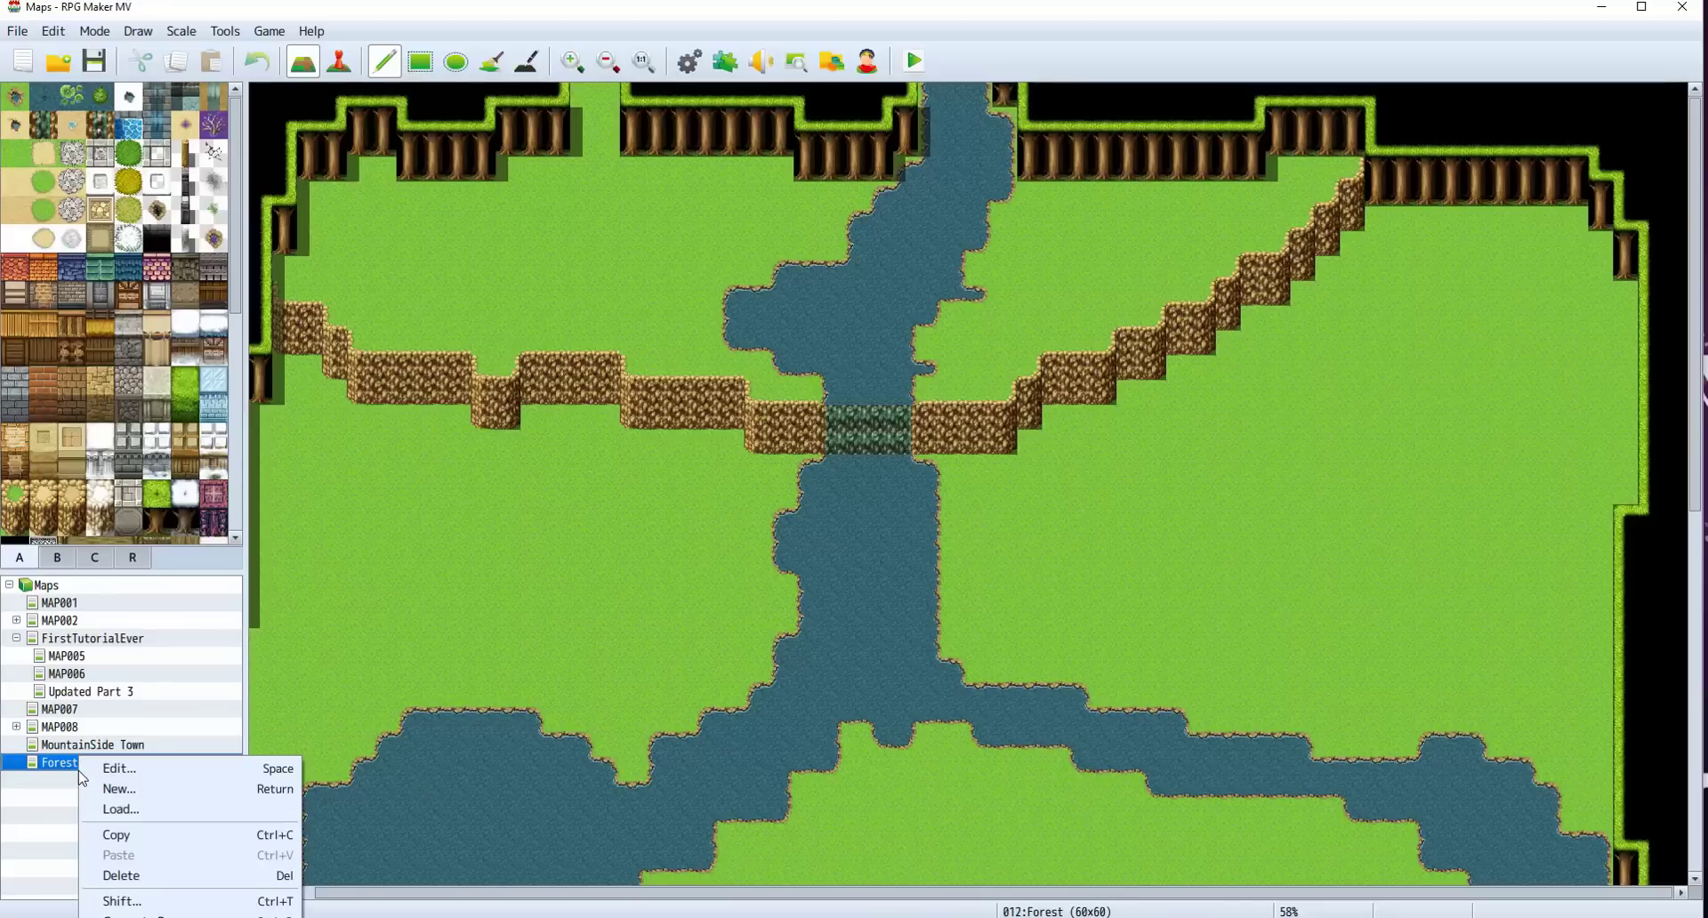
{"action": "left_click", "coordinate": [121, 790]}
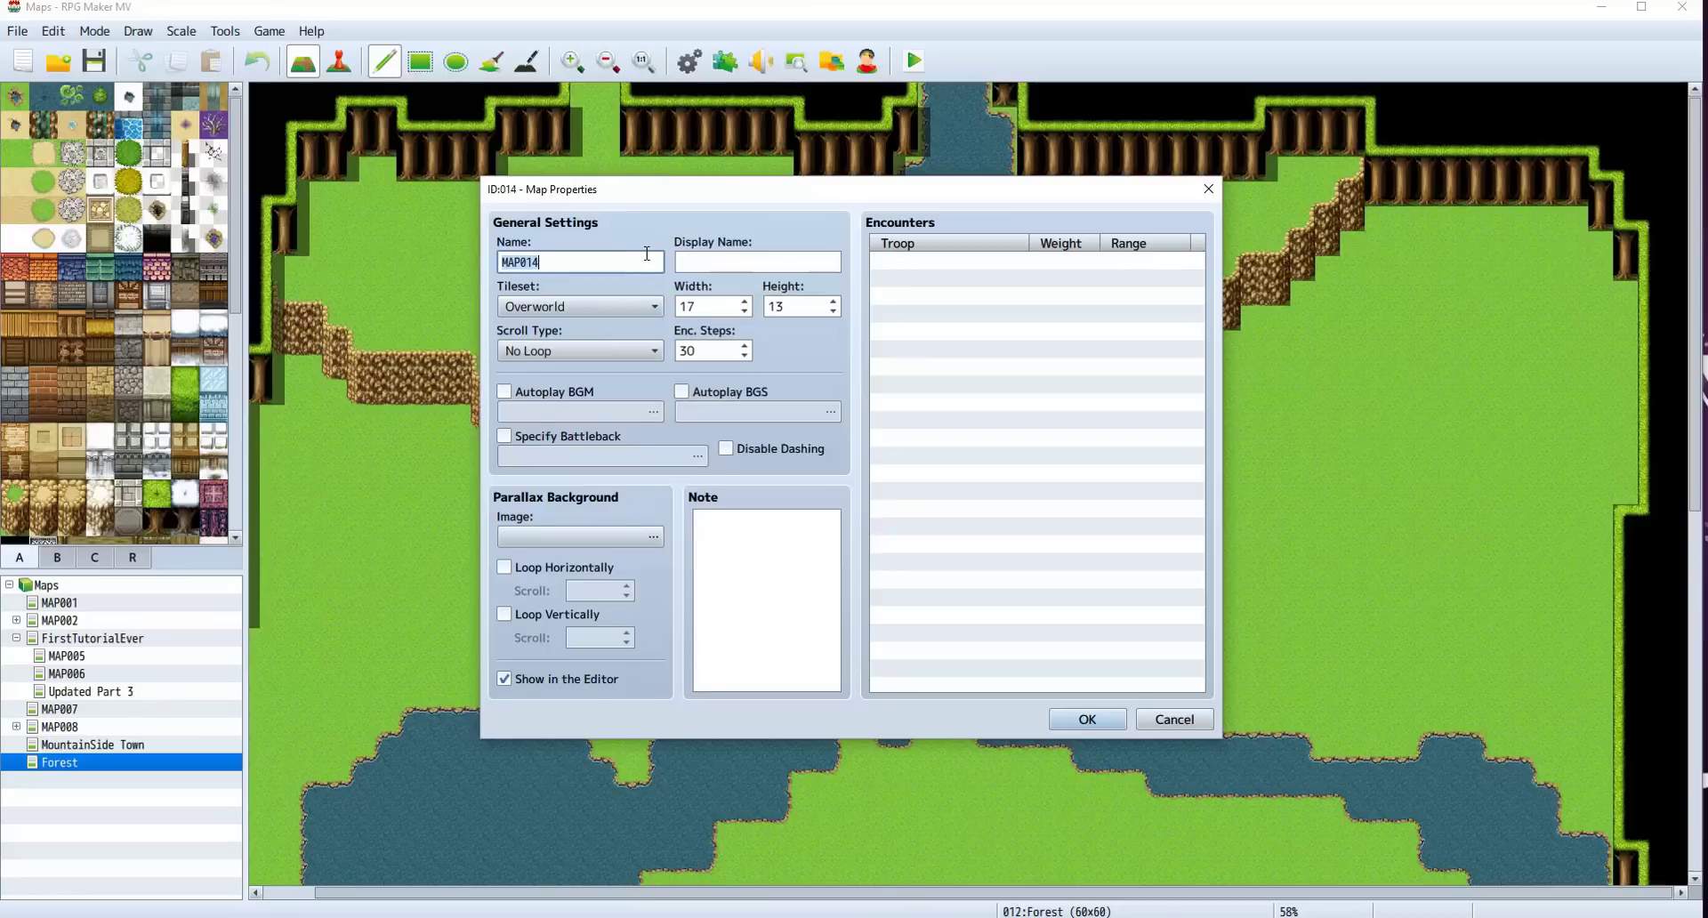
{"action": "left_click", "coordinate": [709, 306]}
{"action": "left_click", "coordinate": [796, 307]}
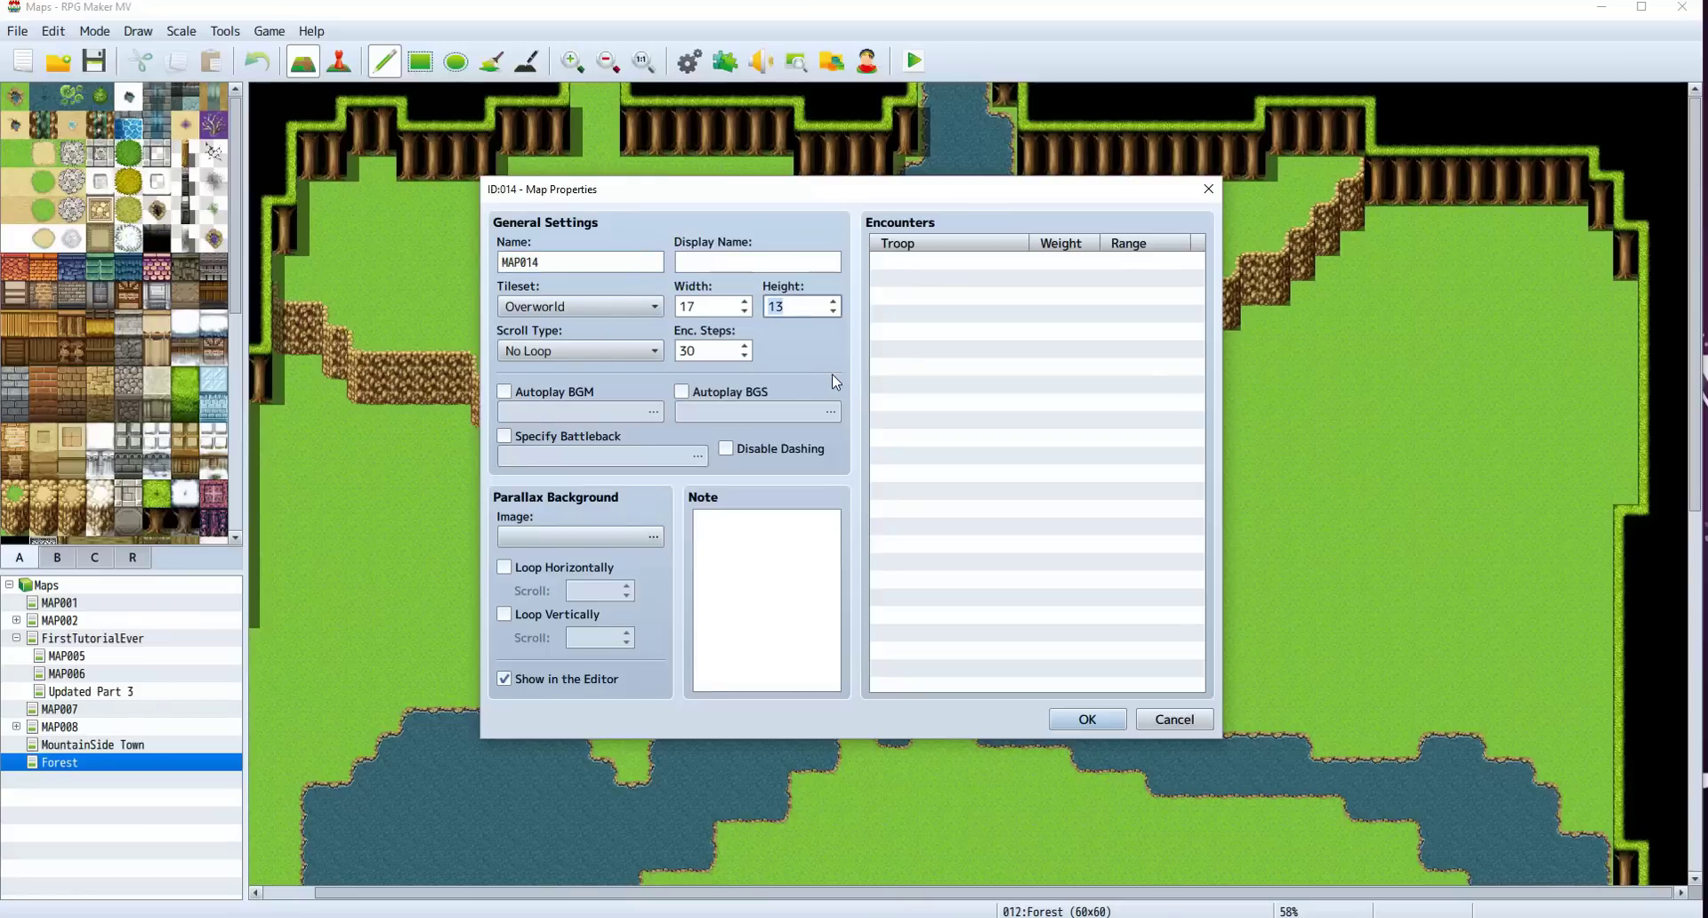
Step: In the Storms of April playtest, walk the hero down the river, then up off the top edge
{"action": "left_click", "coordinate": [781, 917]}
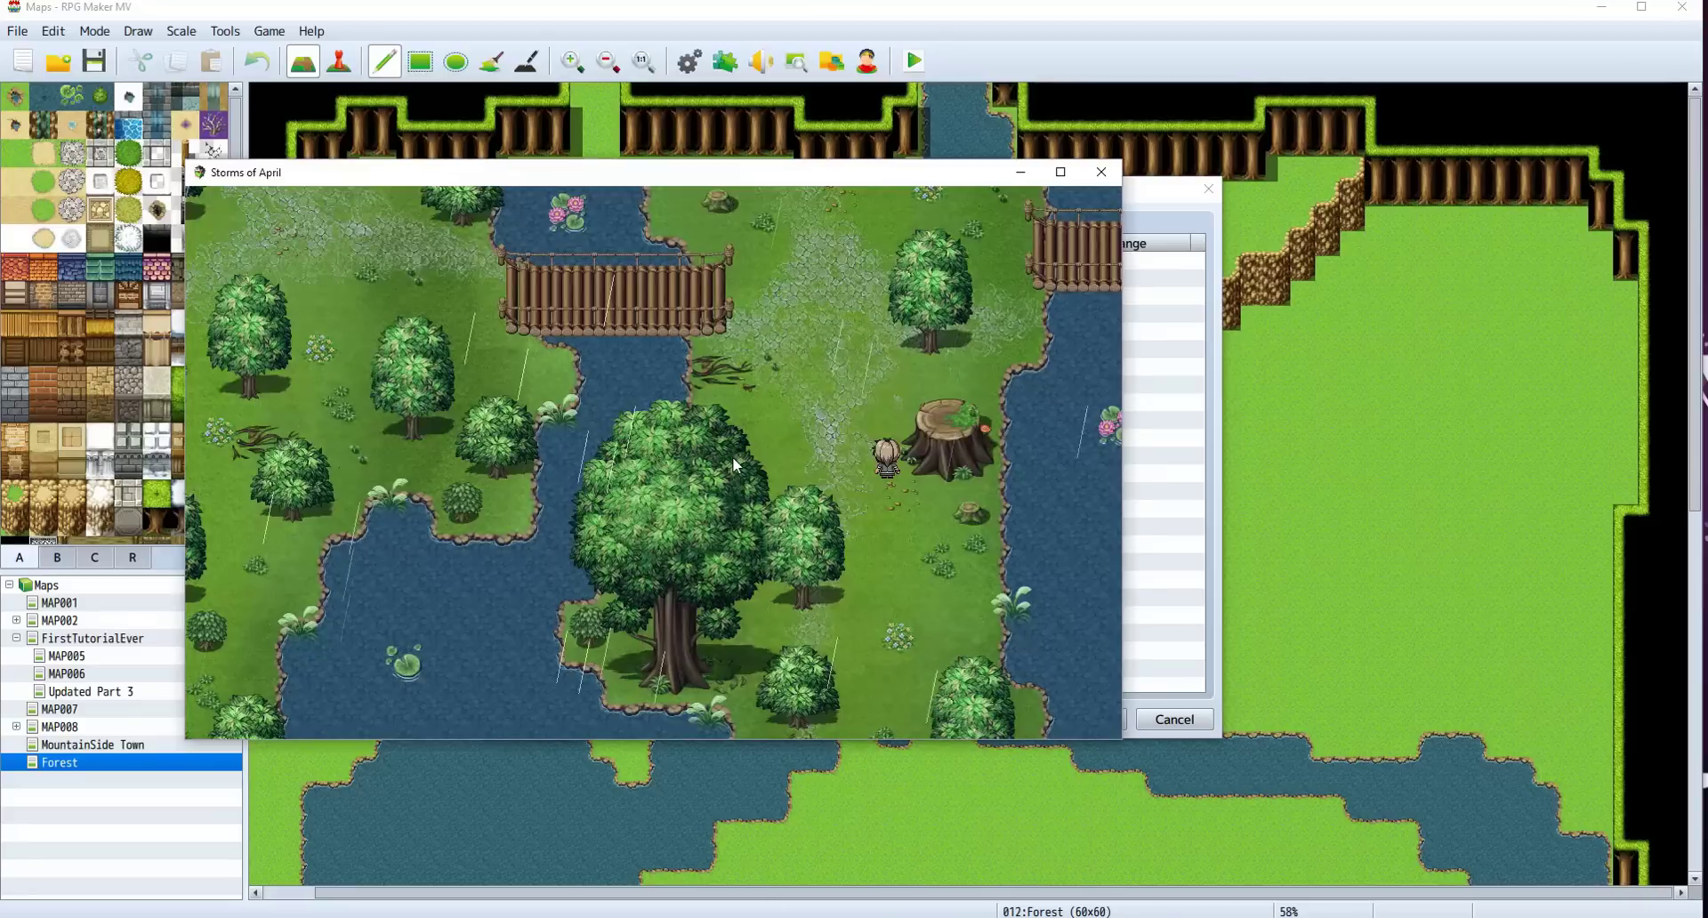
{"action": "key", "text": "Left"}
{"action": "key", "text": "Down"}
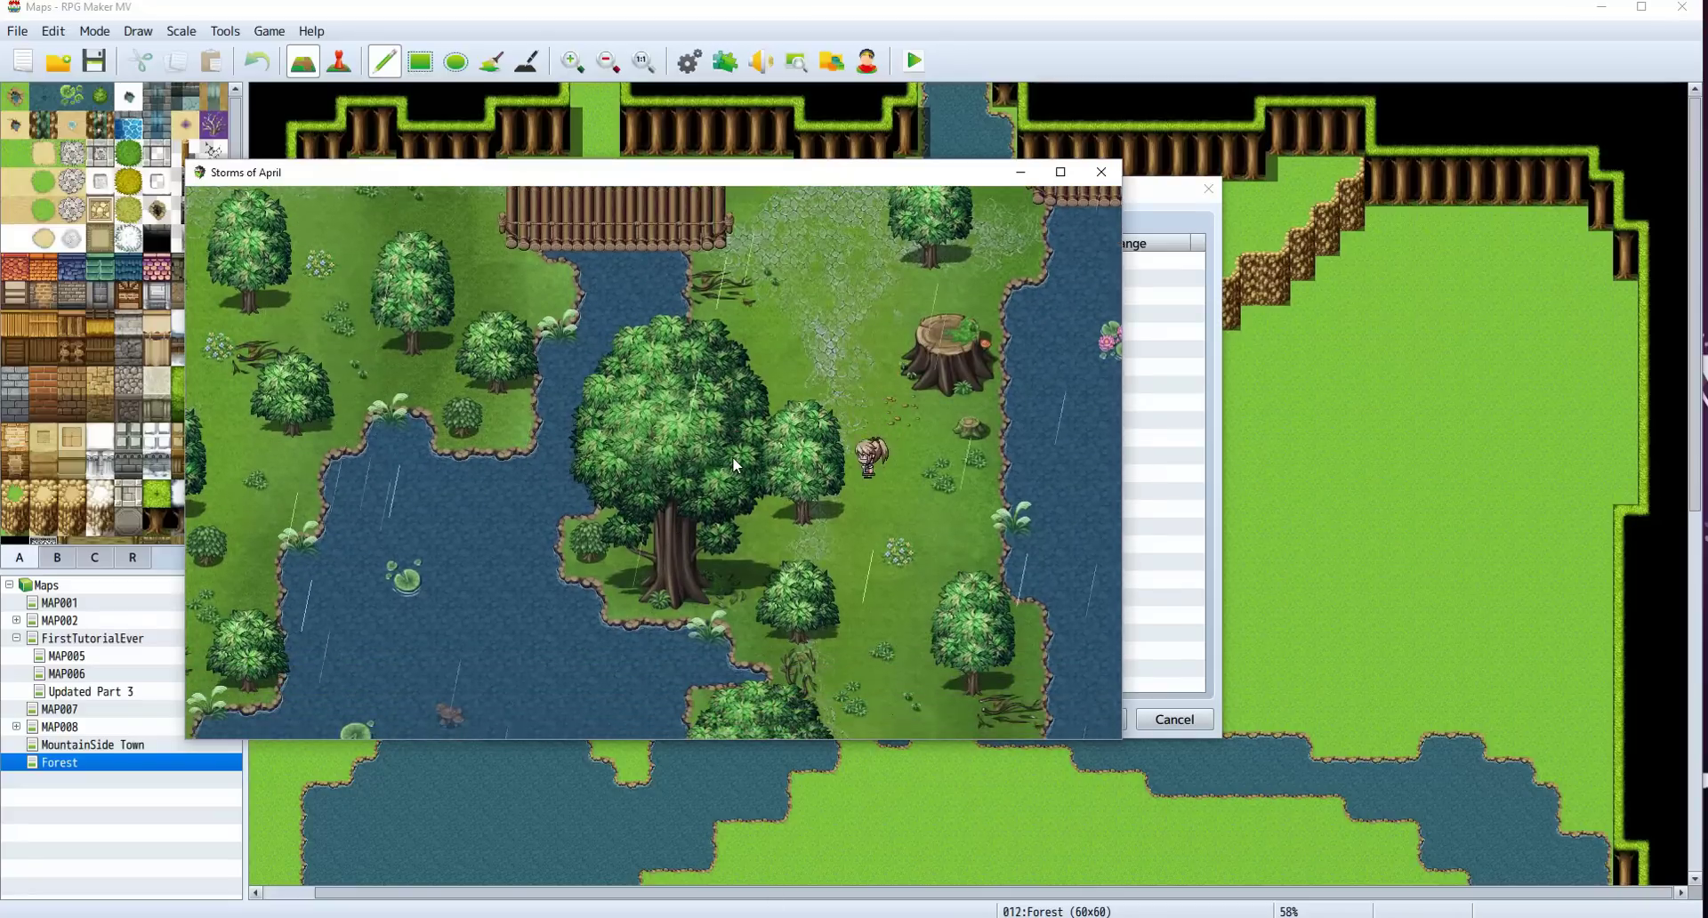
{"action": "key", "text": "Down"}
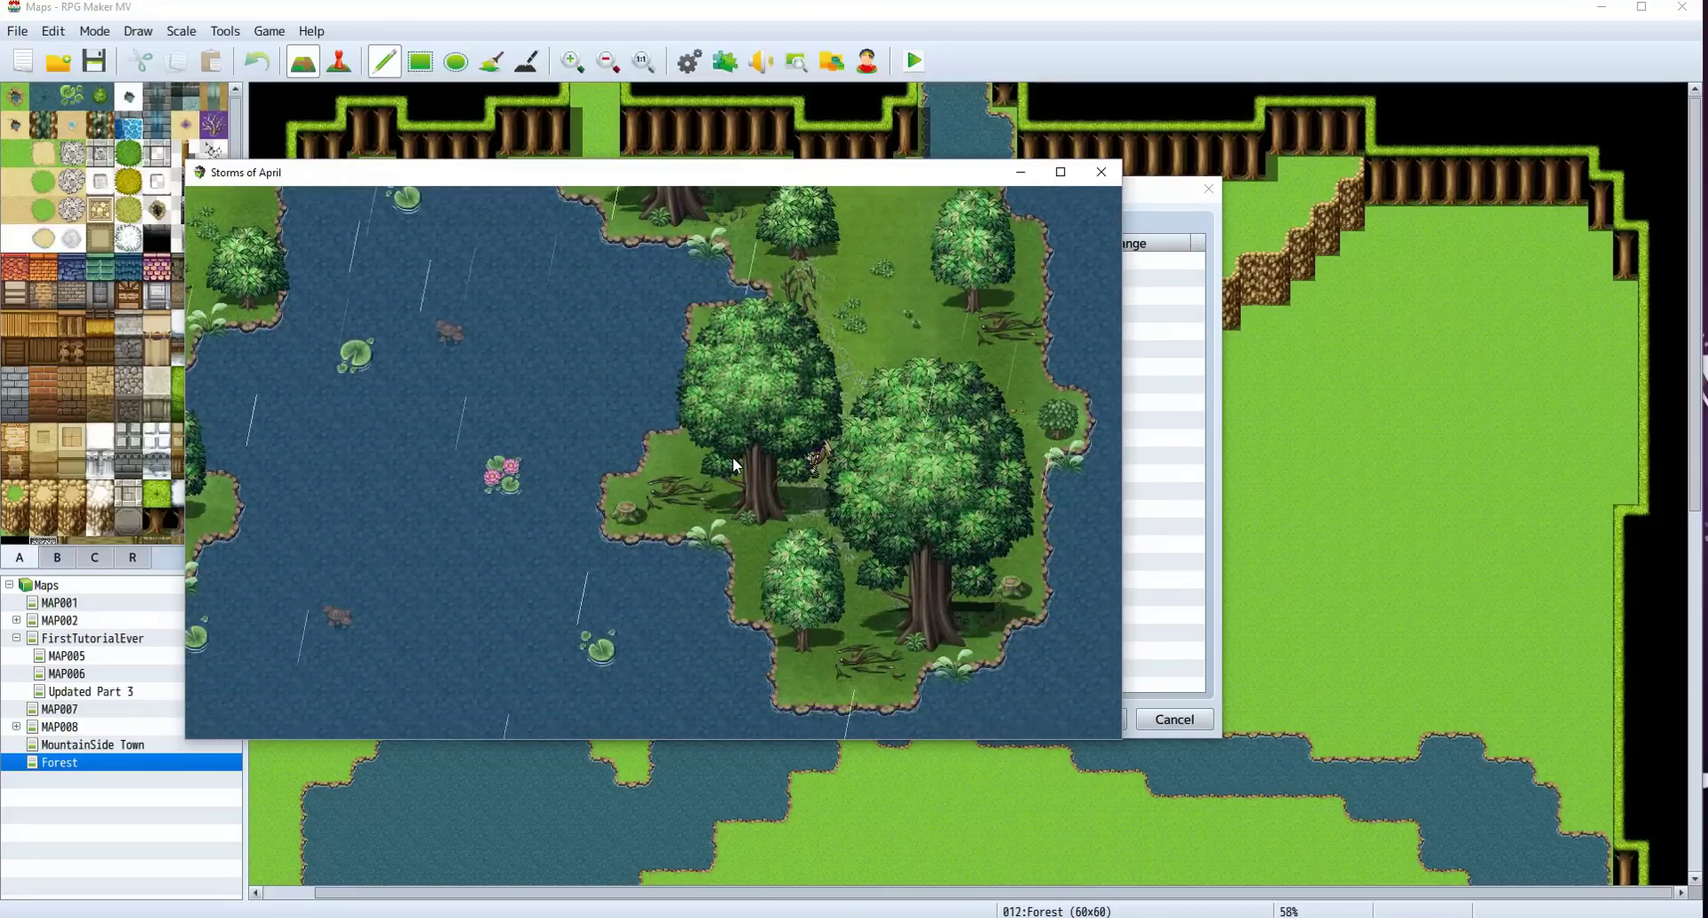
{"action": "key", "text": "Up"}
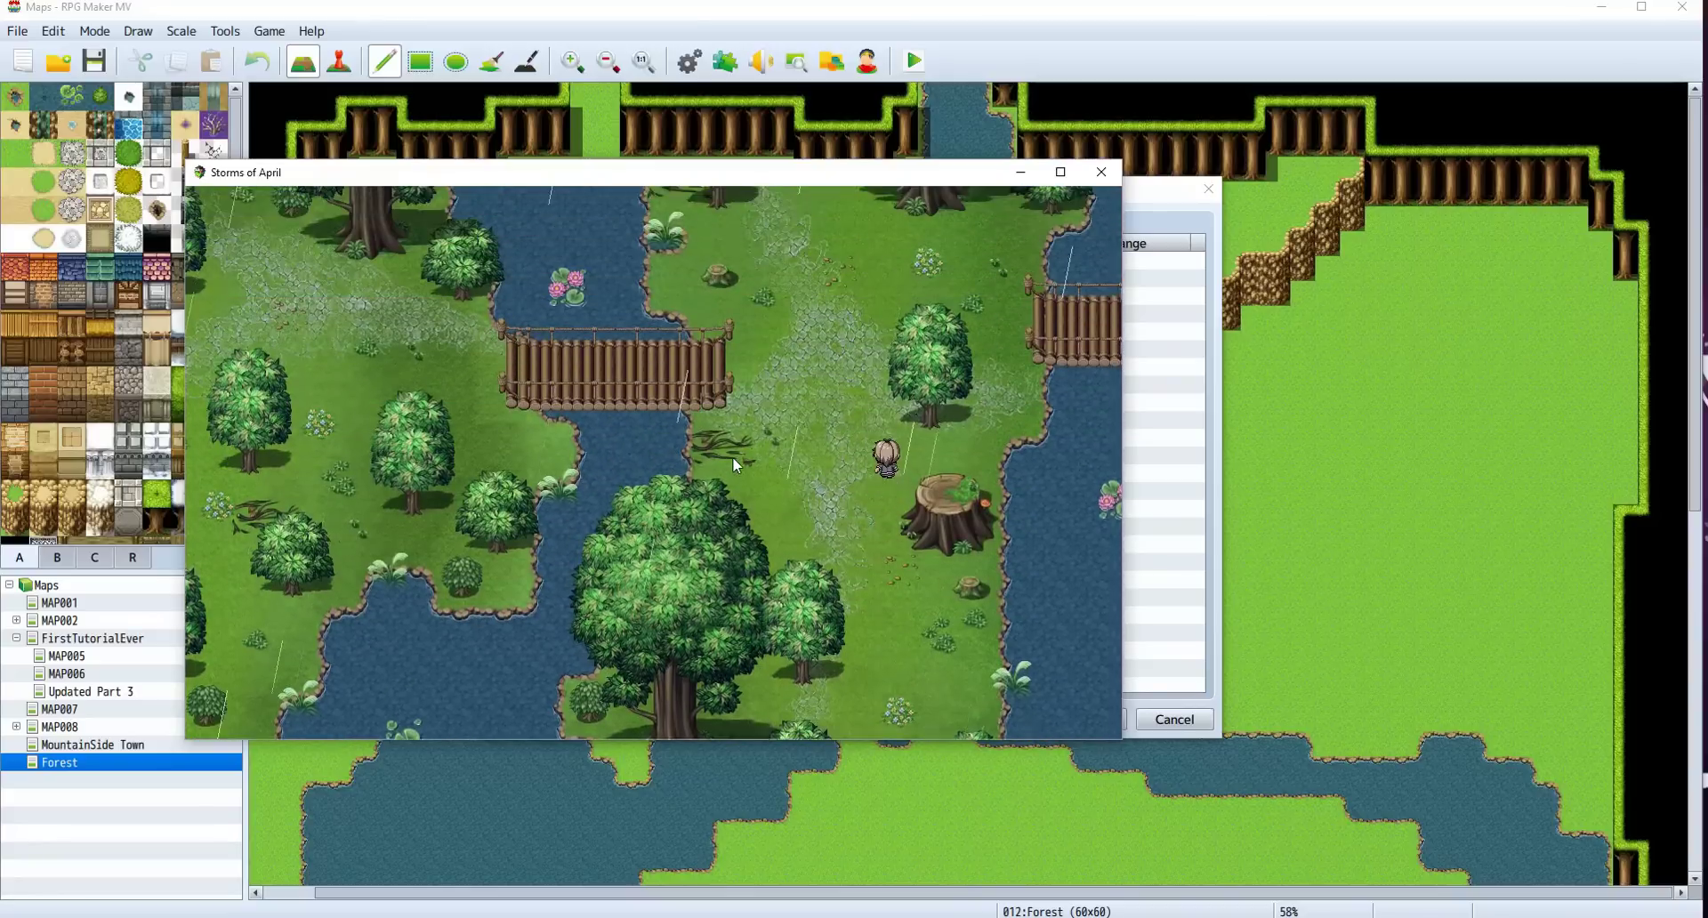
{"action": "key", "text": "Up"}
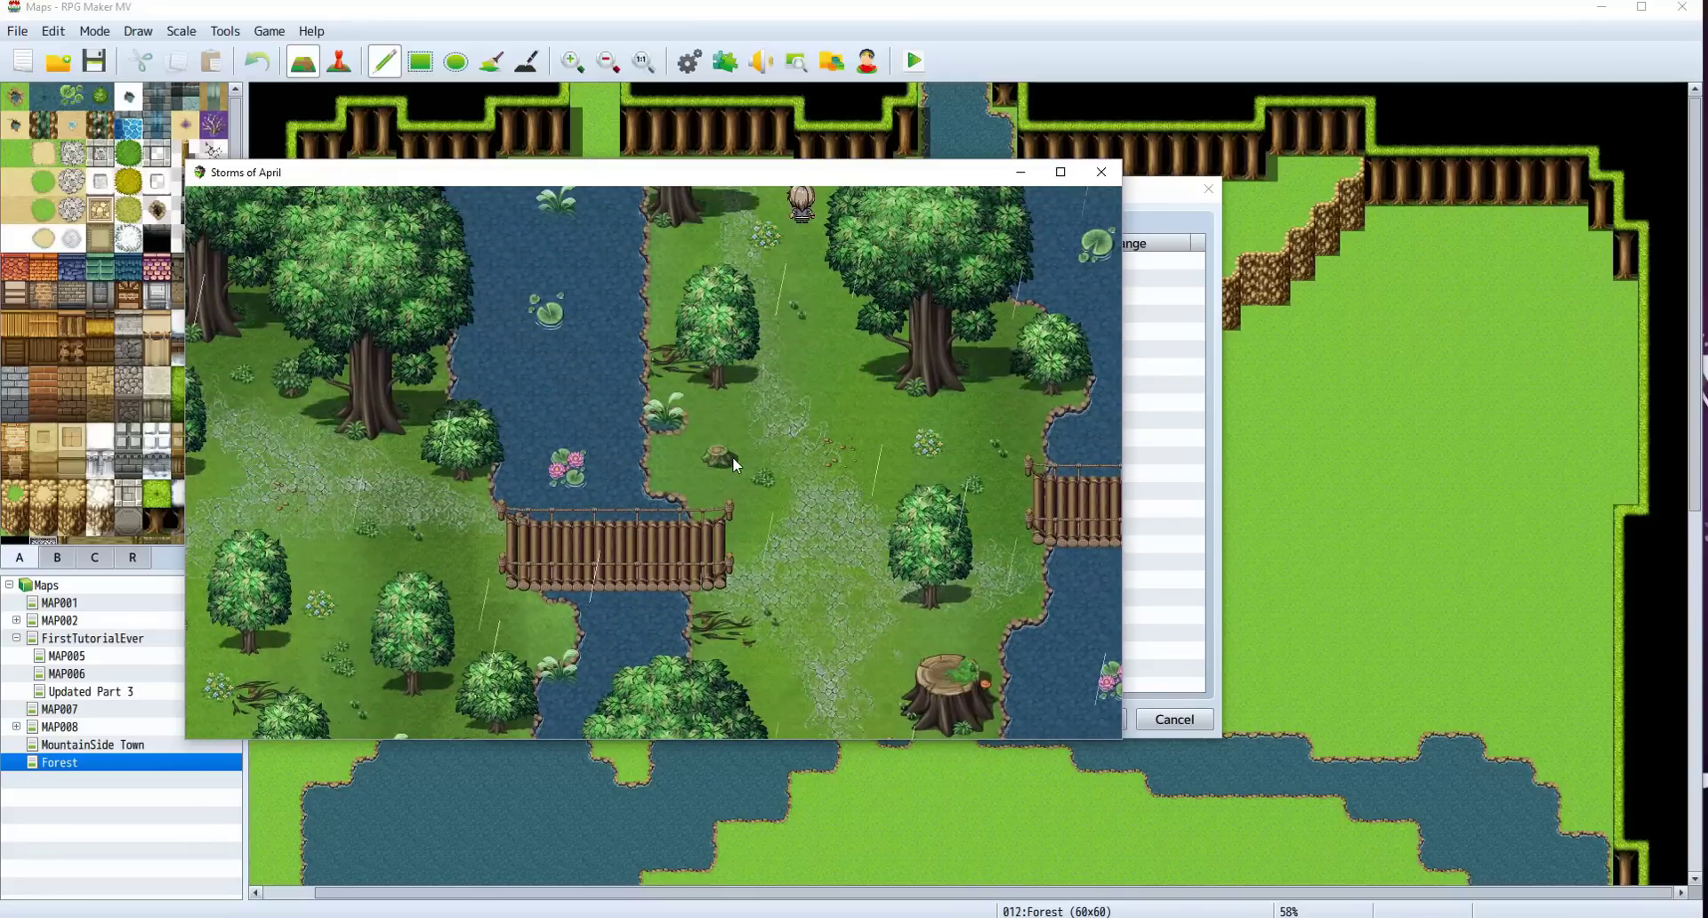
{"action": "key", "text": "Up"}
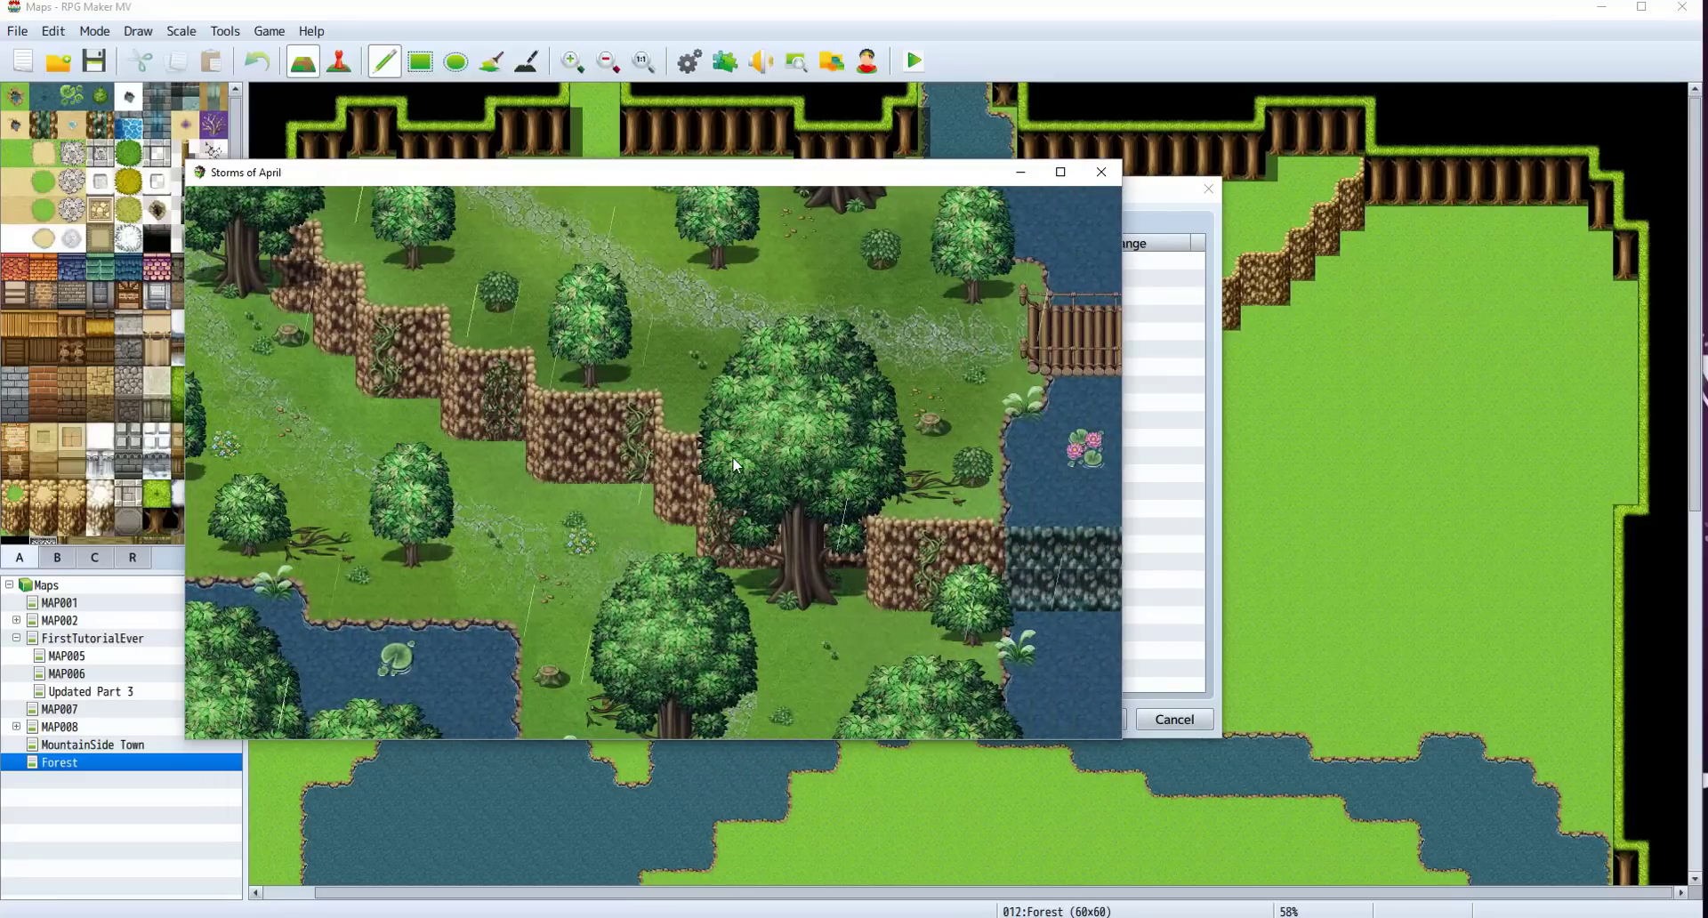
Step: Walk back down the river map, then select the Width value in MAP014's Map Properties
{"action": "key", "text": "Down"}
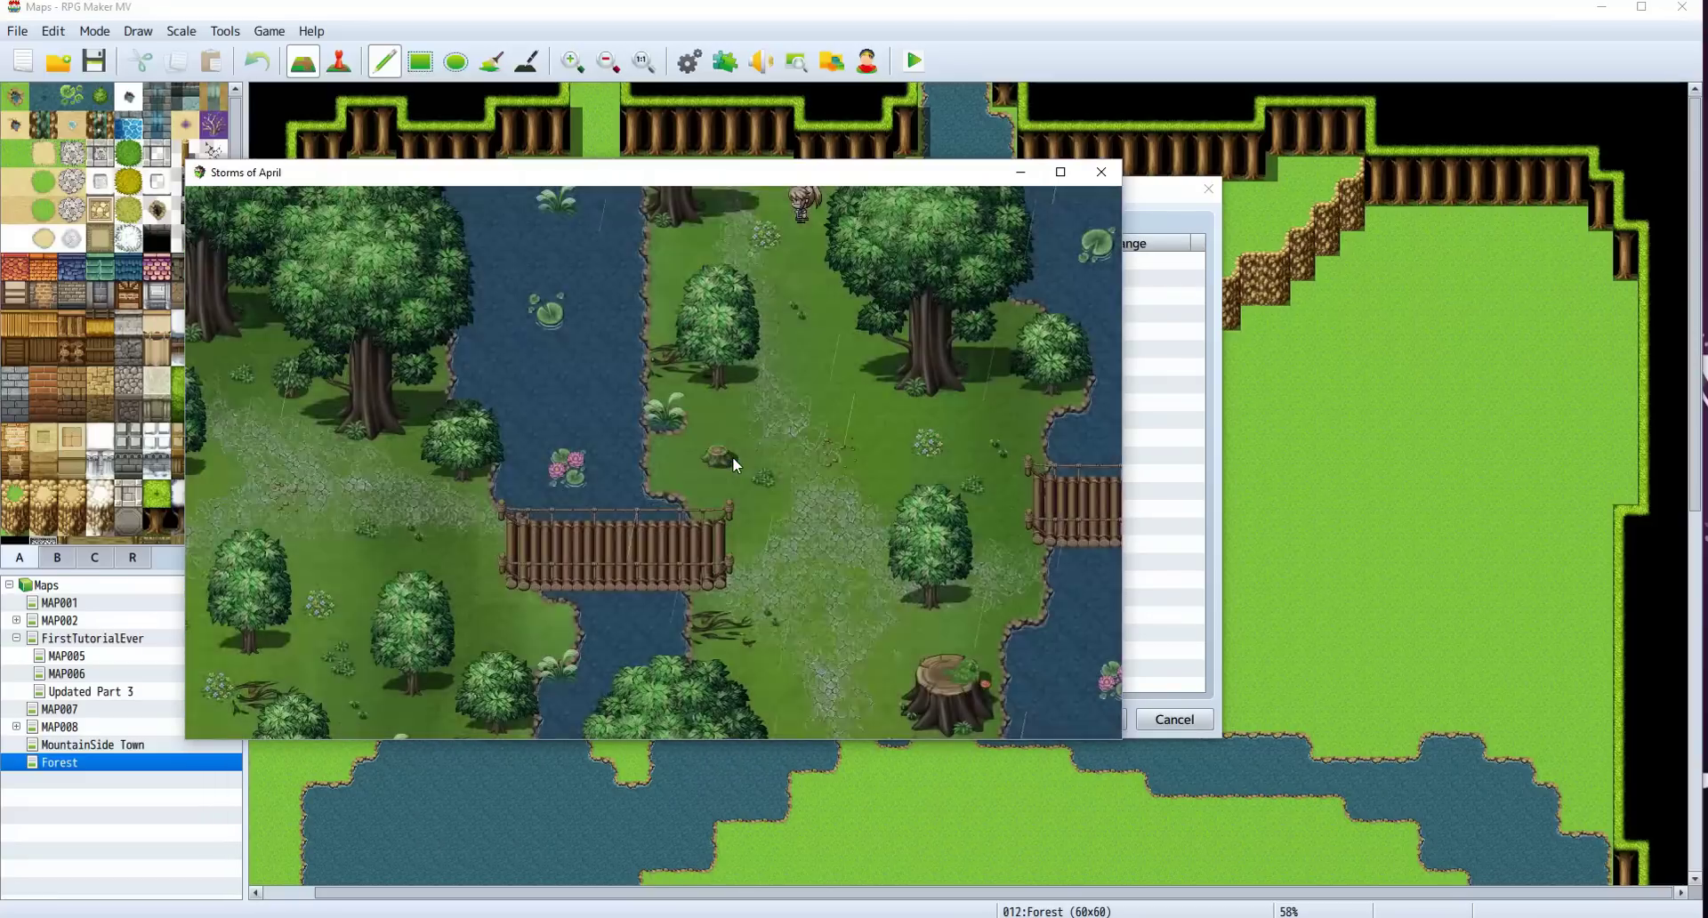
{"action": "key", "text": "Down"}
{"action": "key", "text": "Left"}
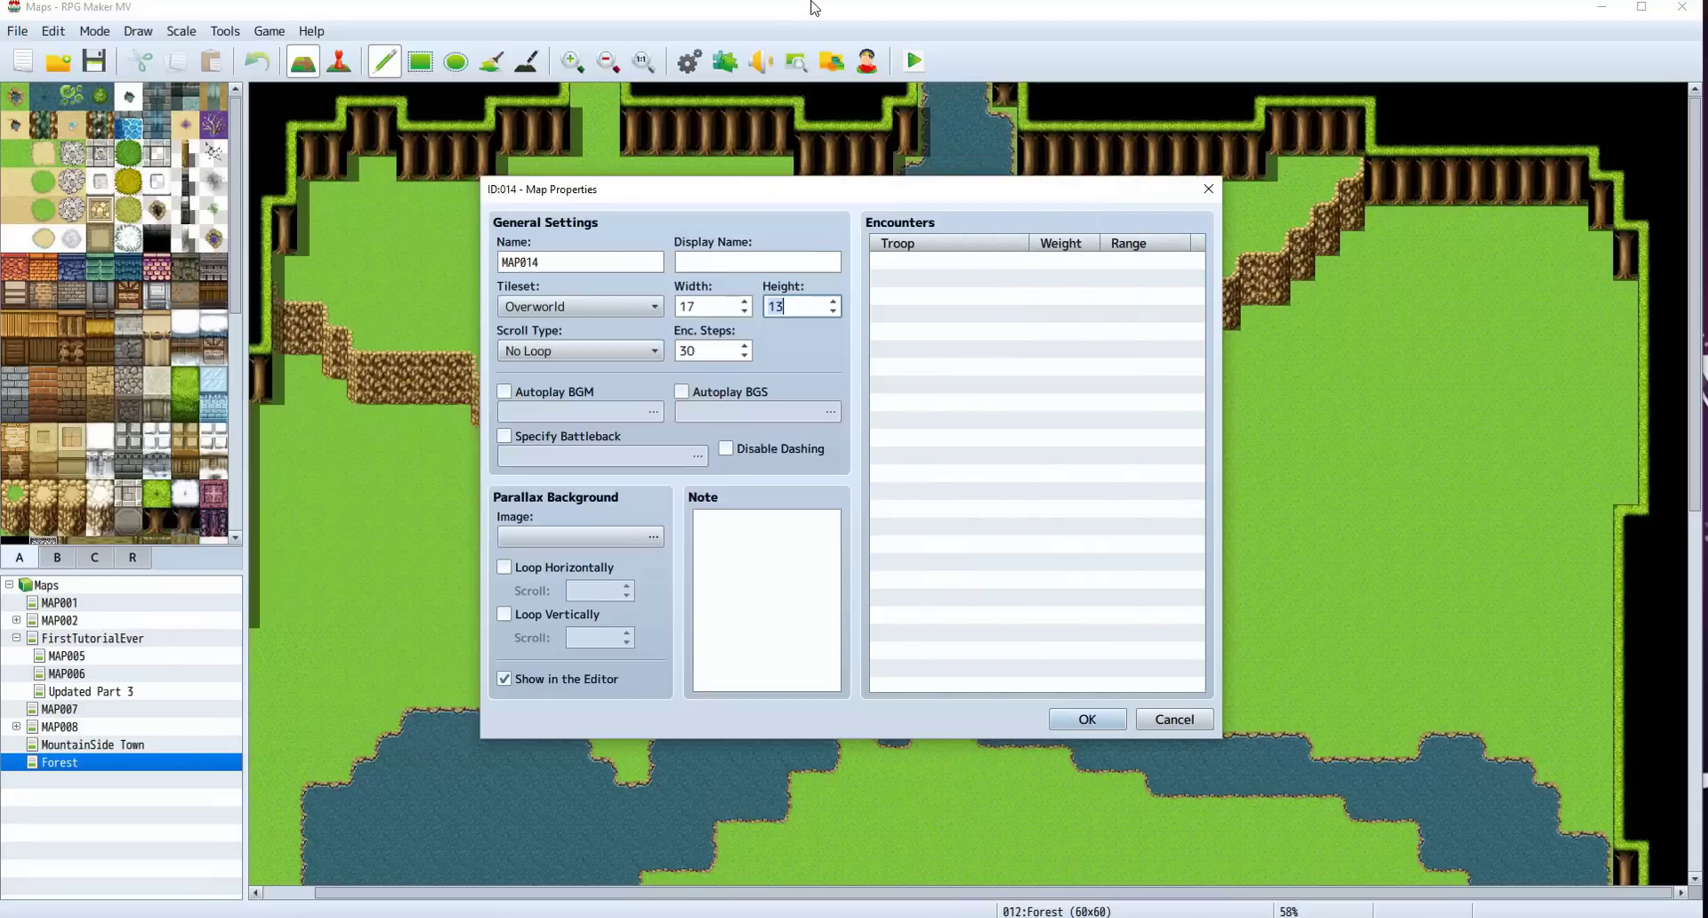
{"action": "left_click", "coordinate": [815, 9]}
{"action": "left_click", "coordinate": [704, 307]}
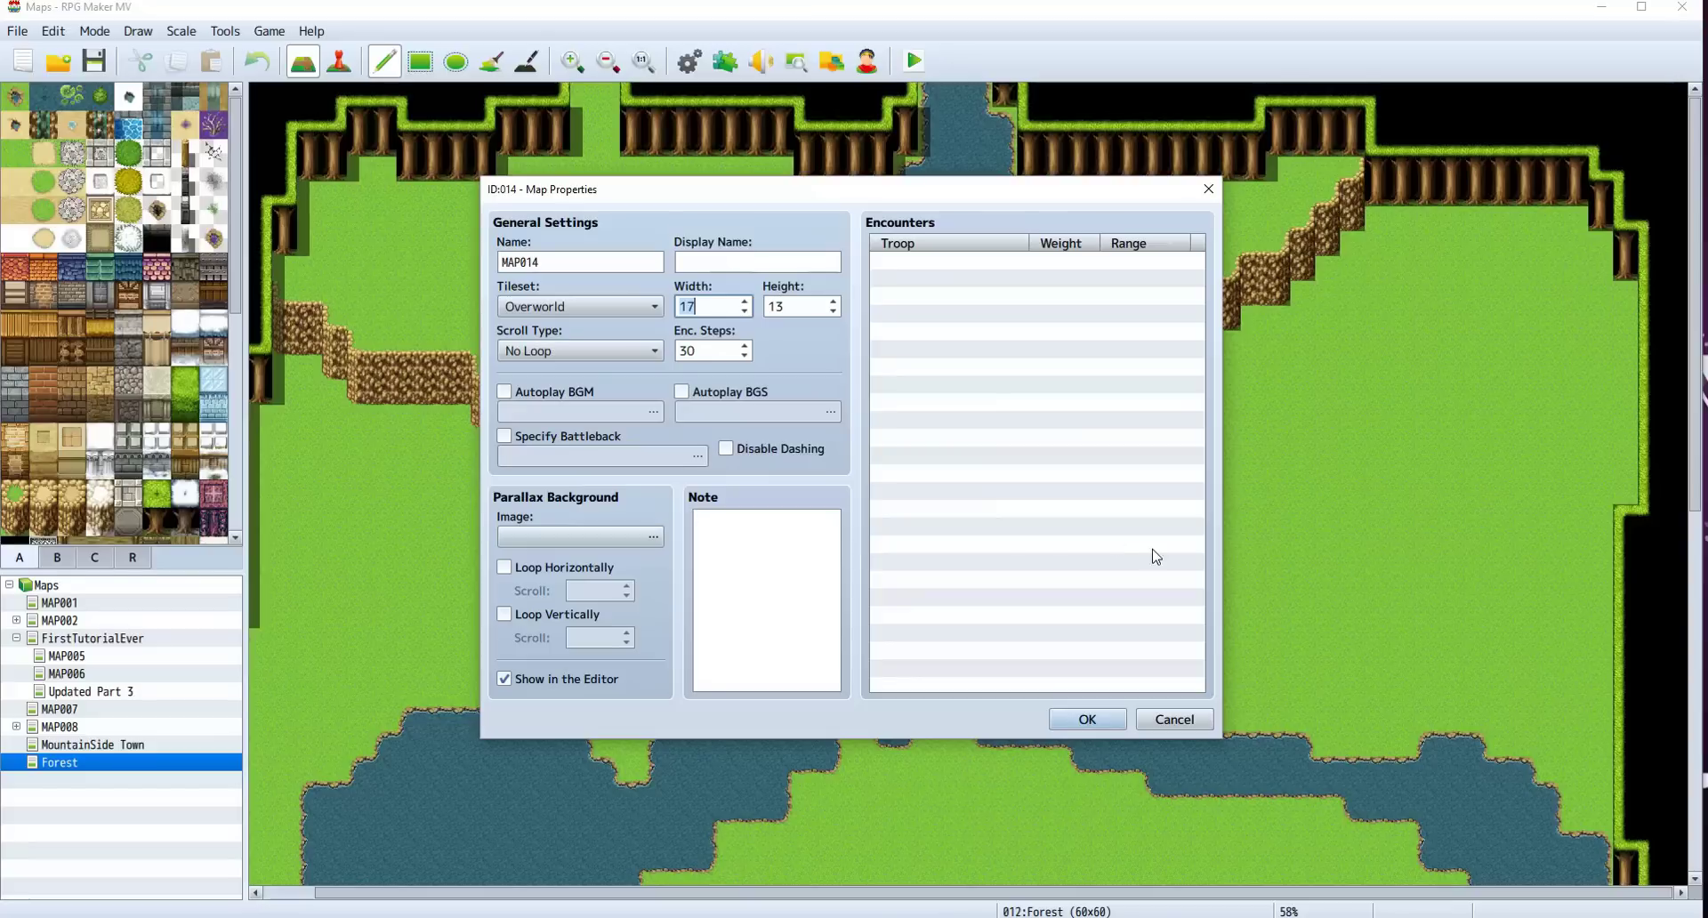
Step: Make the new map 25x20 tiles with the Outside tileset, name it ForestTutorial, and confirm
{"action": "type", "text": "25"}
{"action": "key", "text": "Tab"}
{"action": "type", "text": "20"}
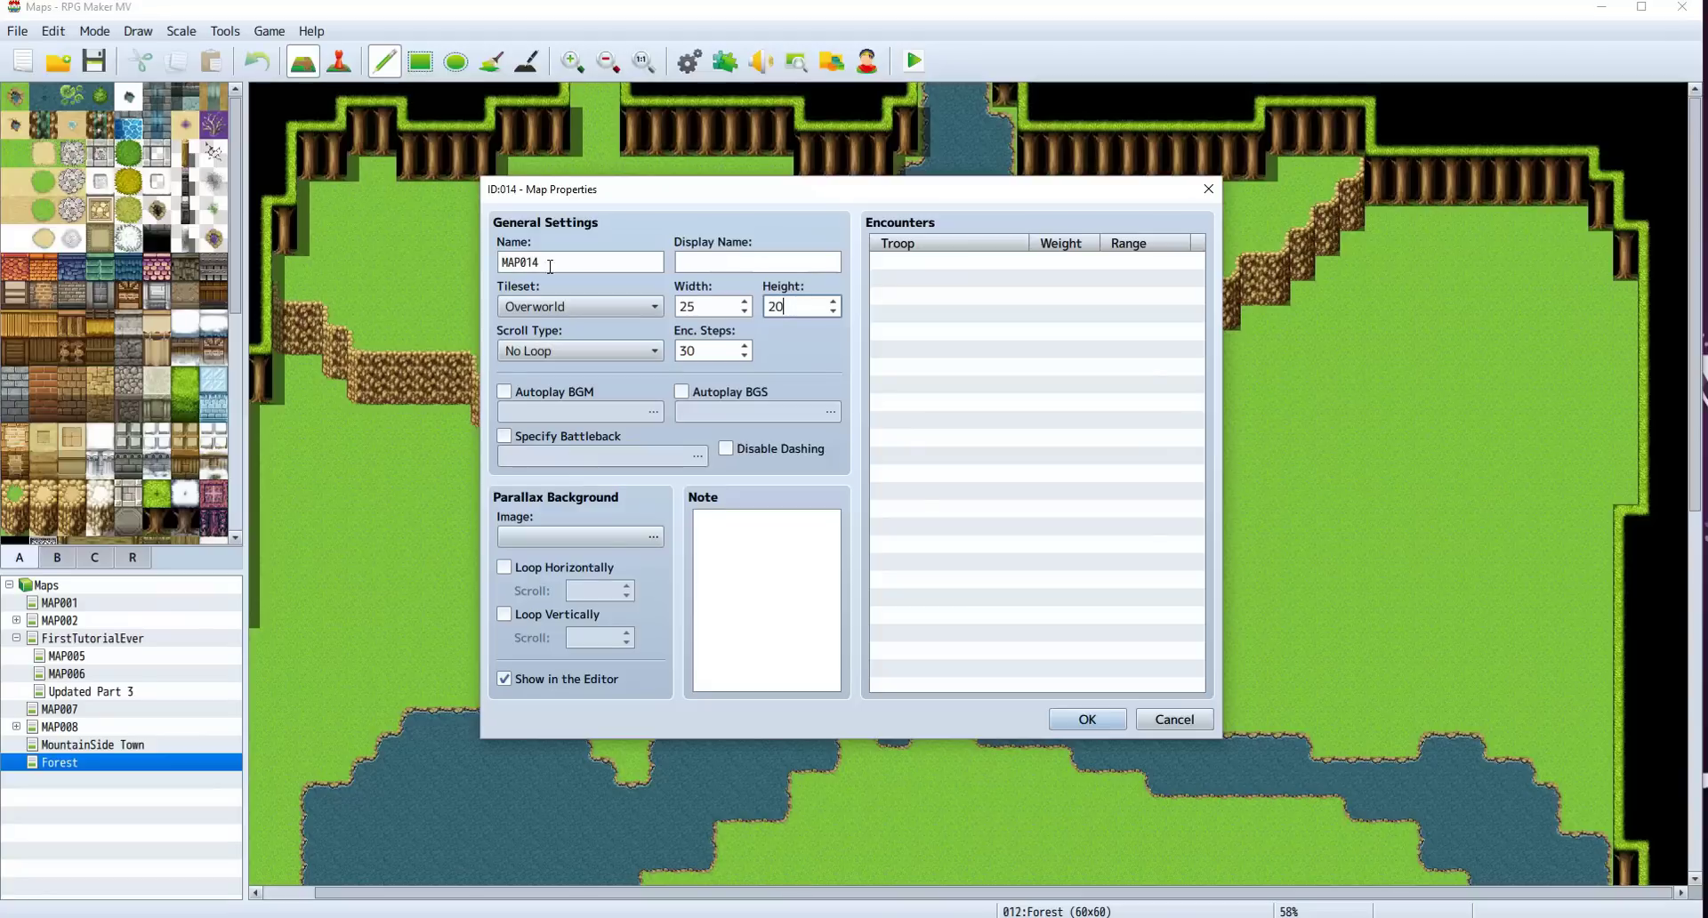
{"action": "left_click", "coordinate": [574, 307]}
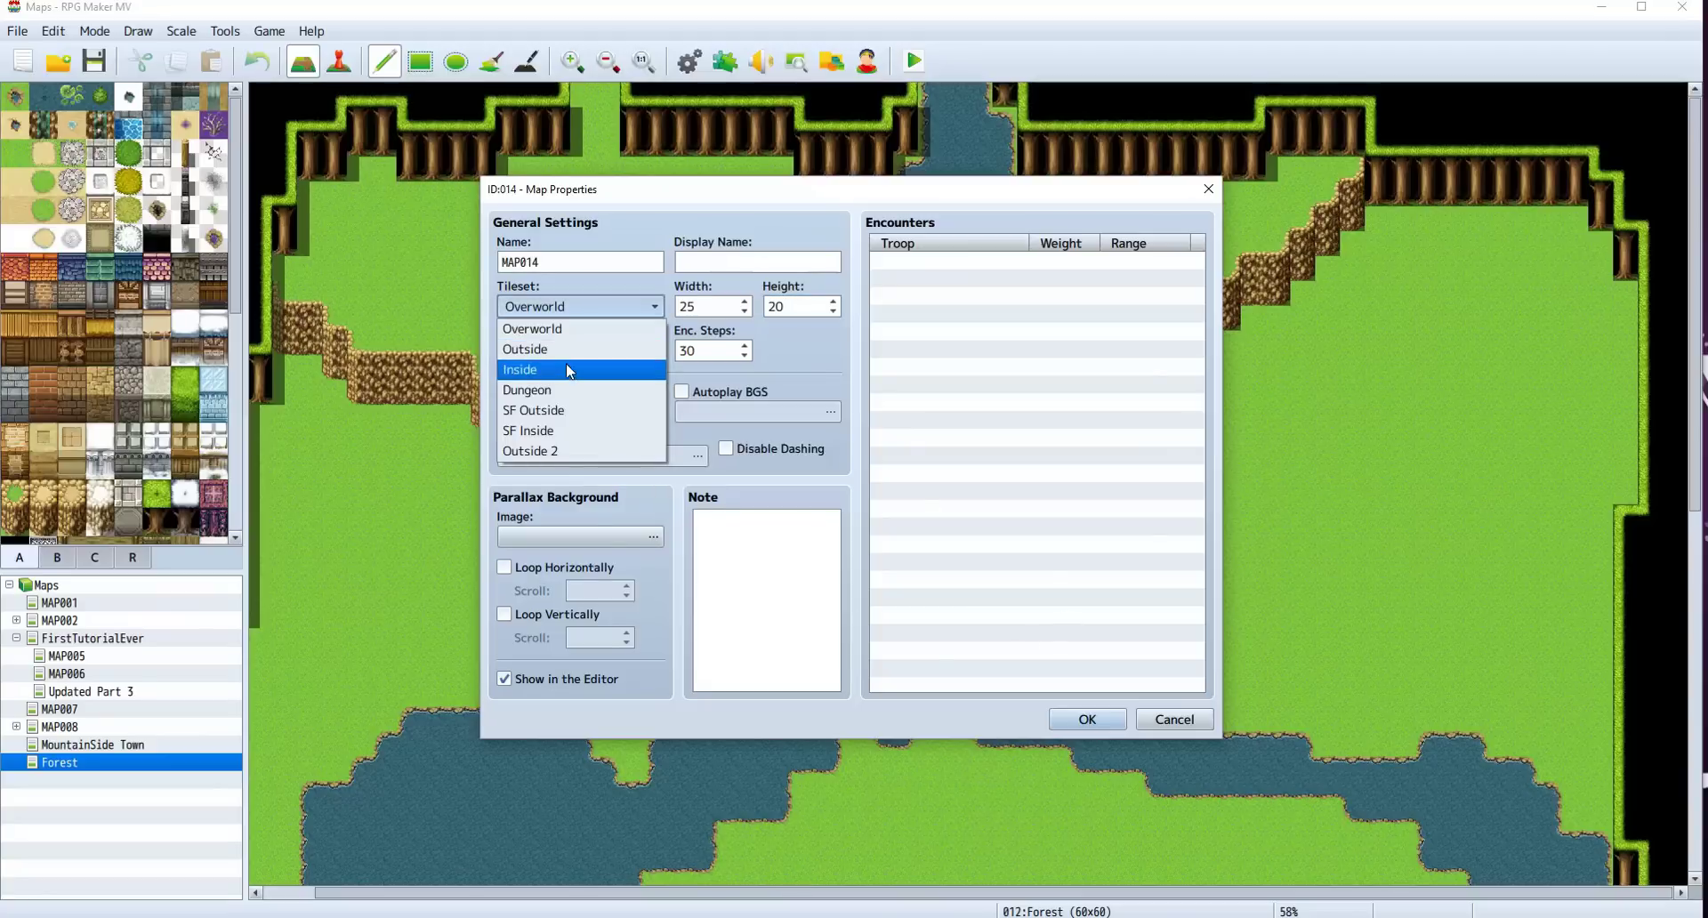
{"action": "left_click", "coordinate": [529, 350]}
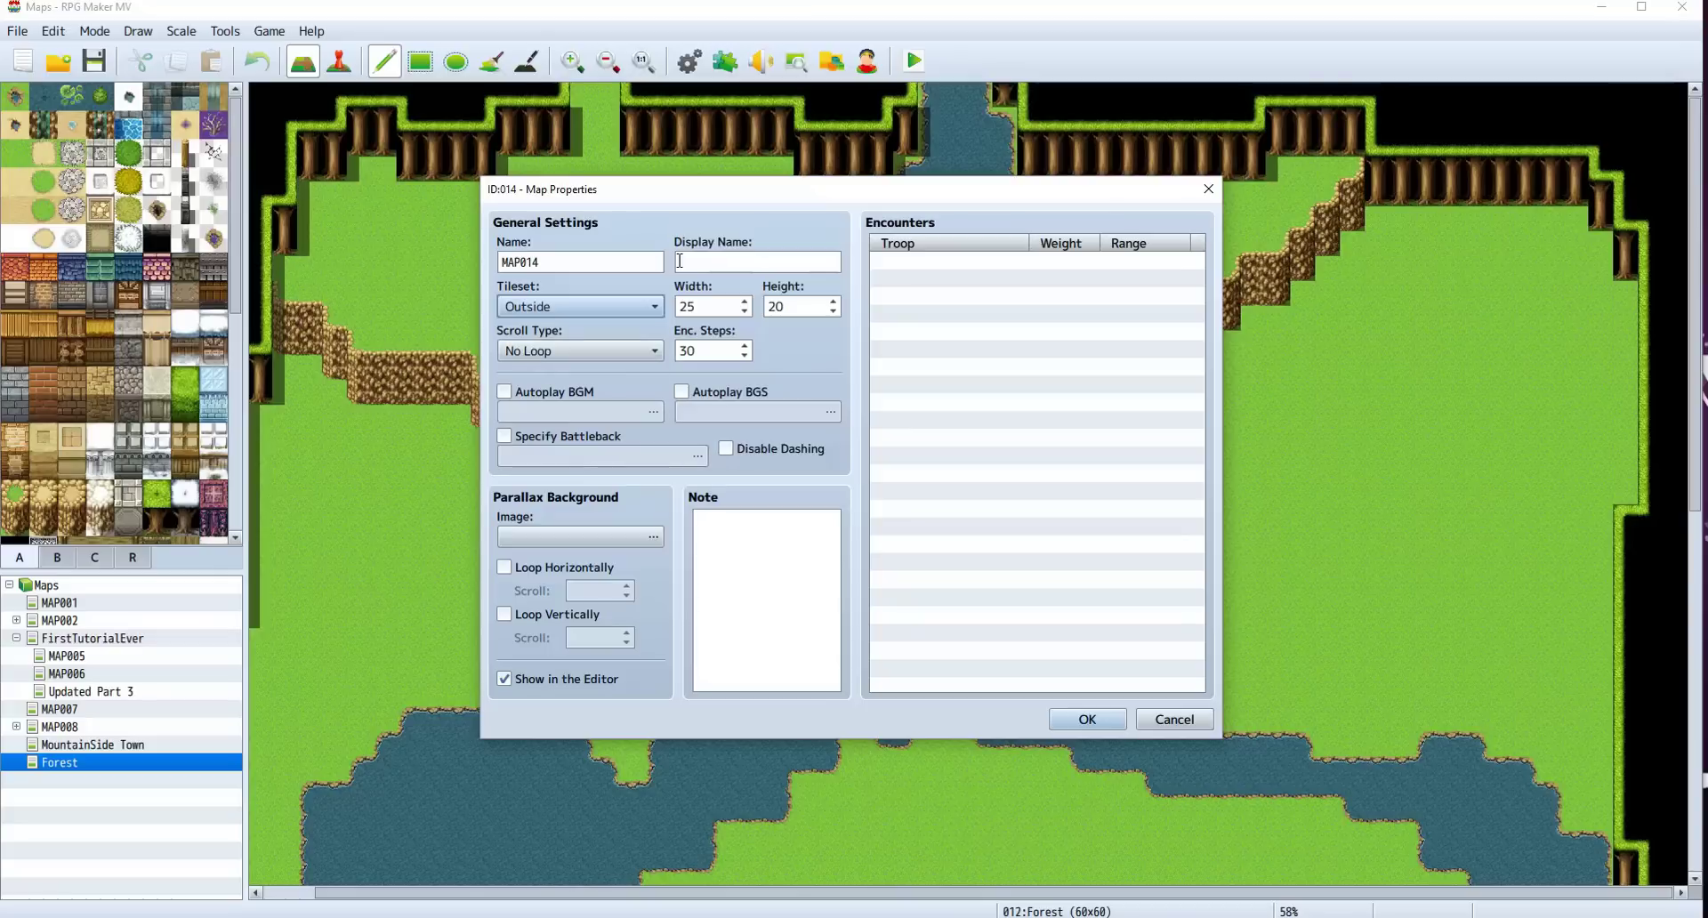
{"action": "double_click", "coordinate": [599, 263]}
{"action": "type", "text": "ForestTutorial"}
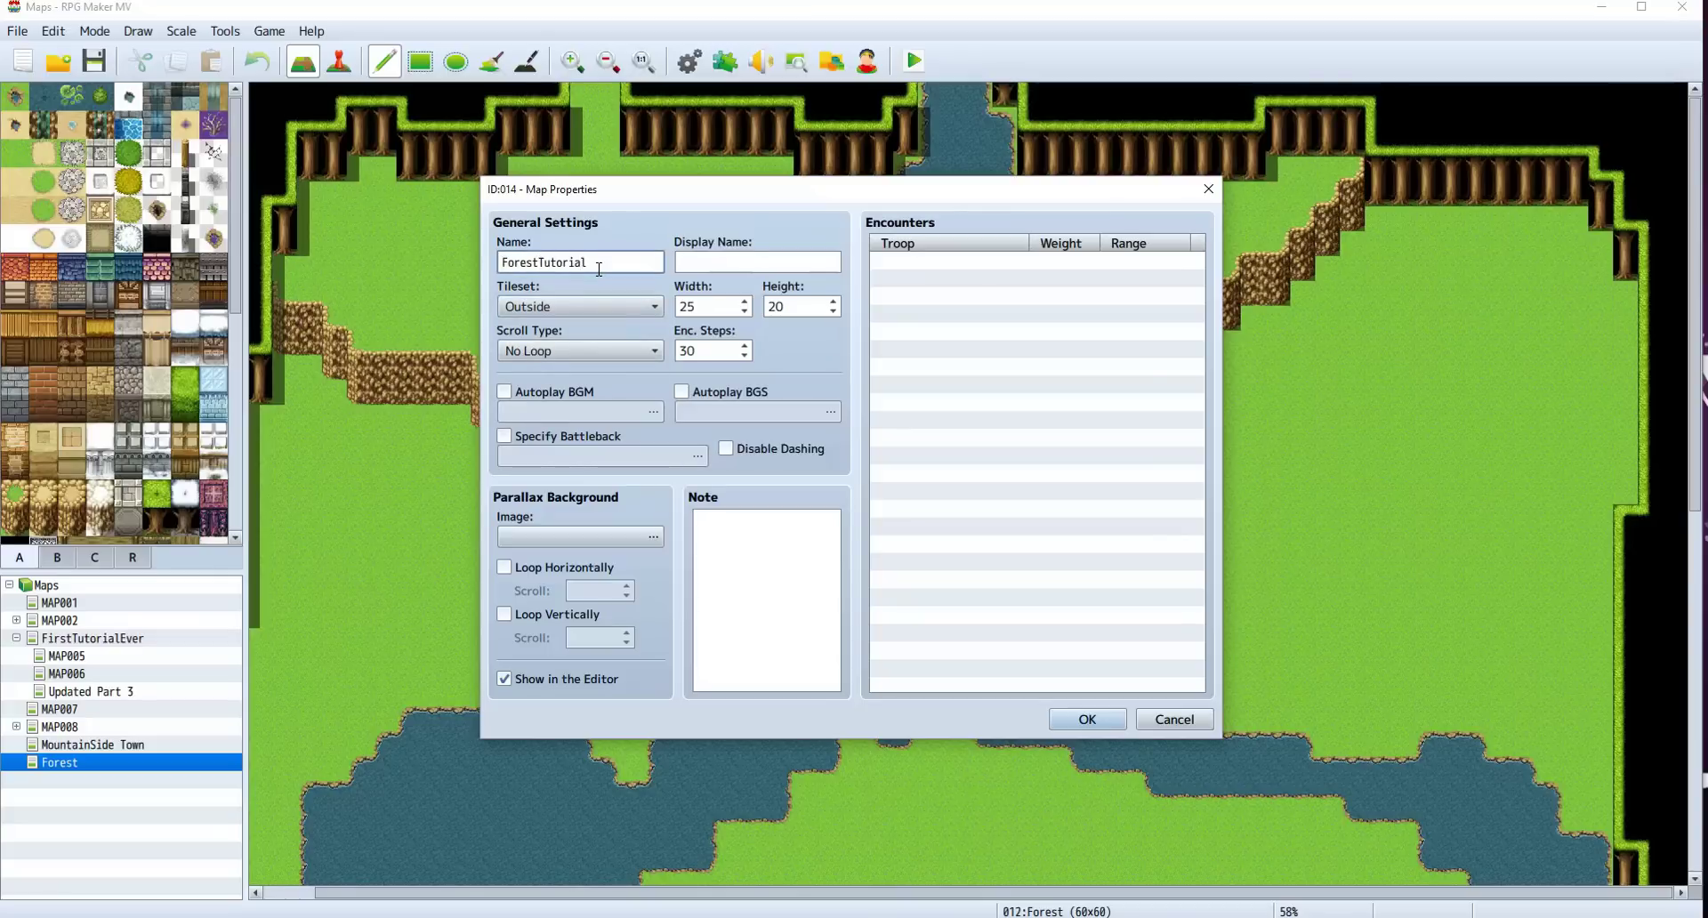
{"action": "key", "text": "Return"}
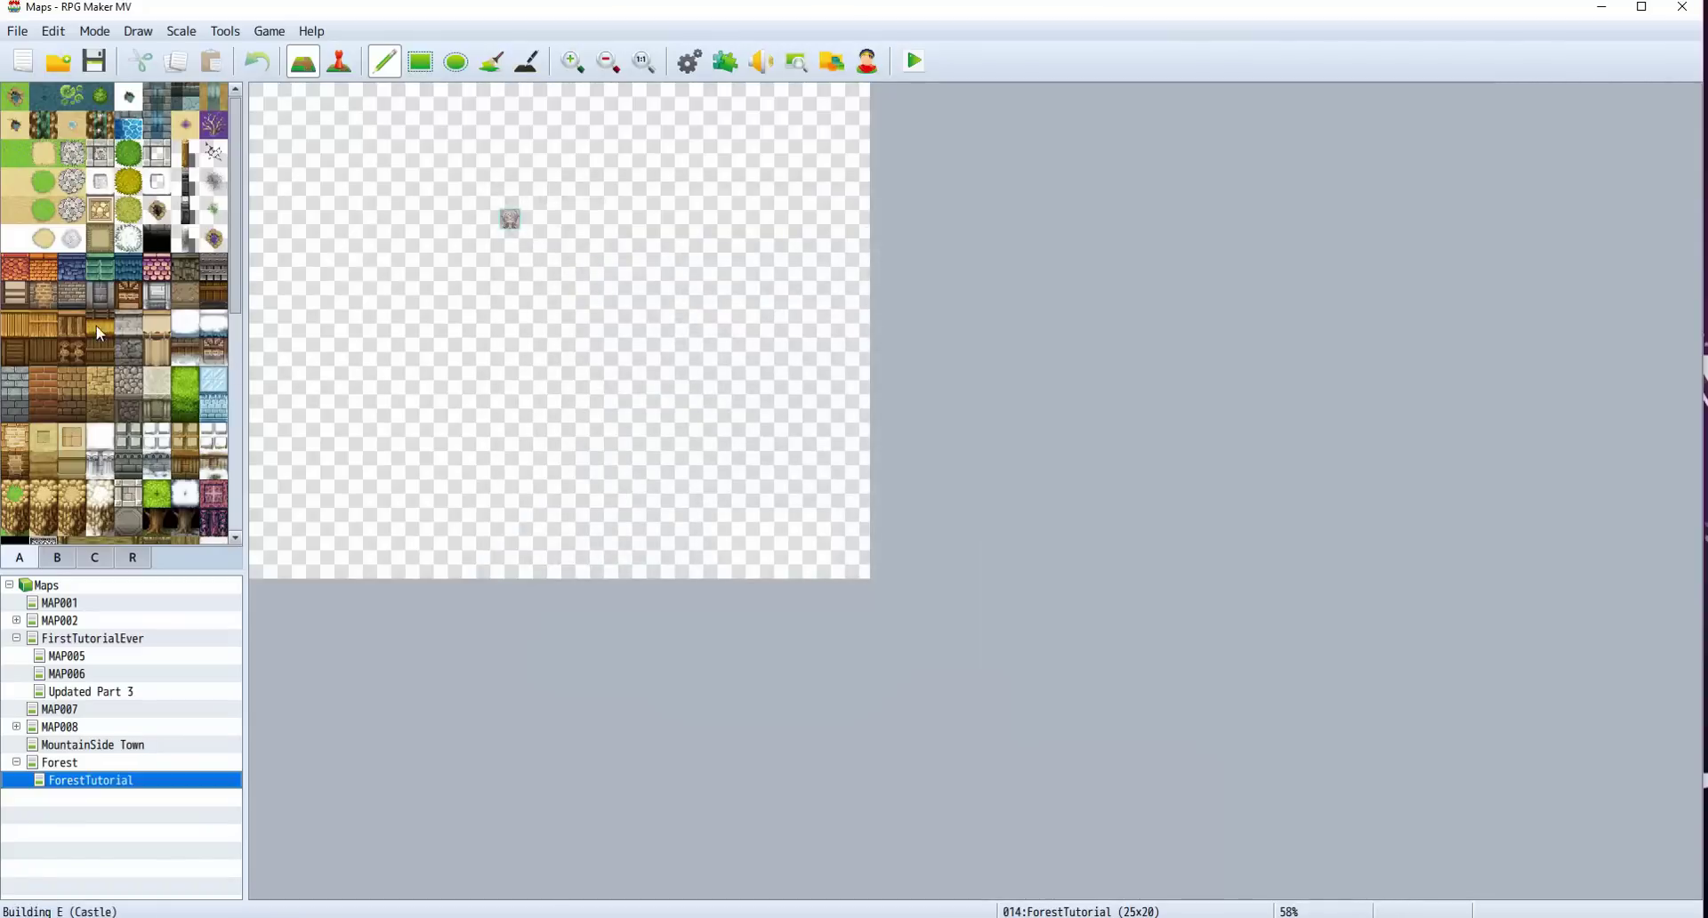
Step: Fill the entire empty ForestTutorial map with the plain grass tile
{"action": "left_click", "coordinate": [15, 153]}
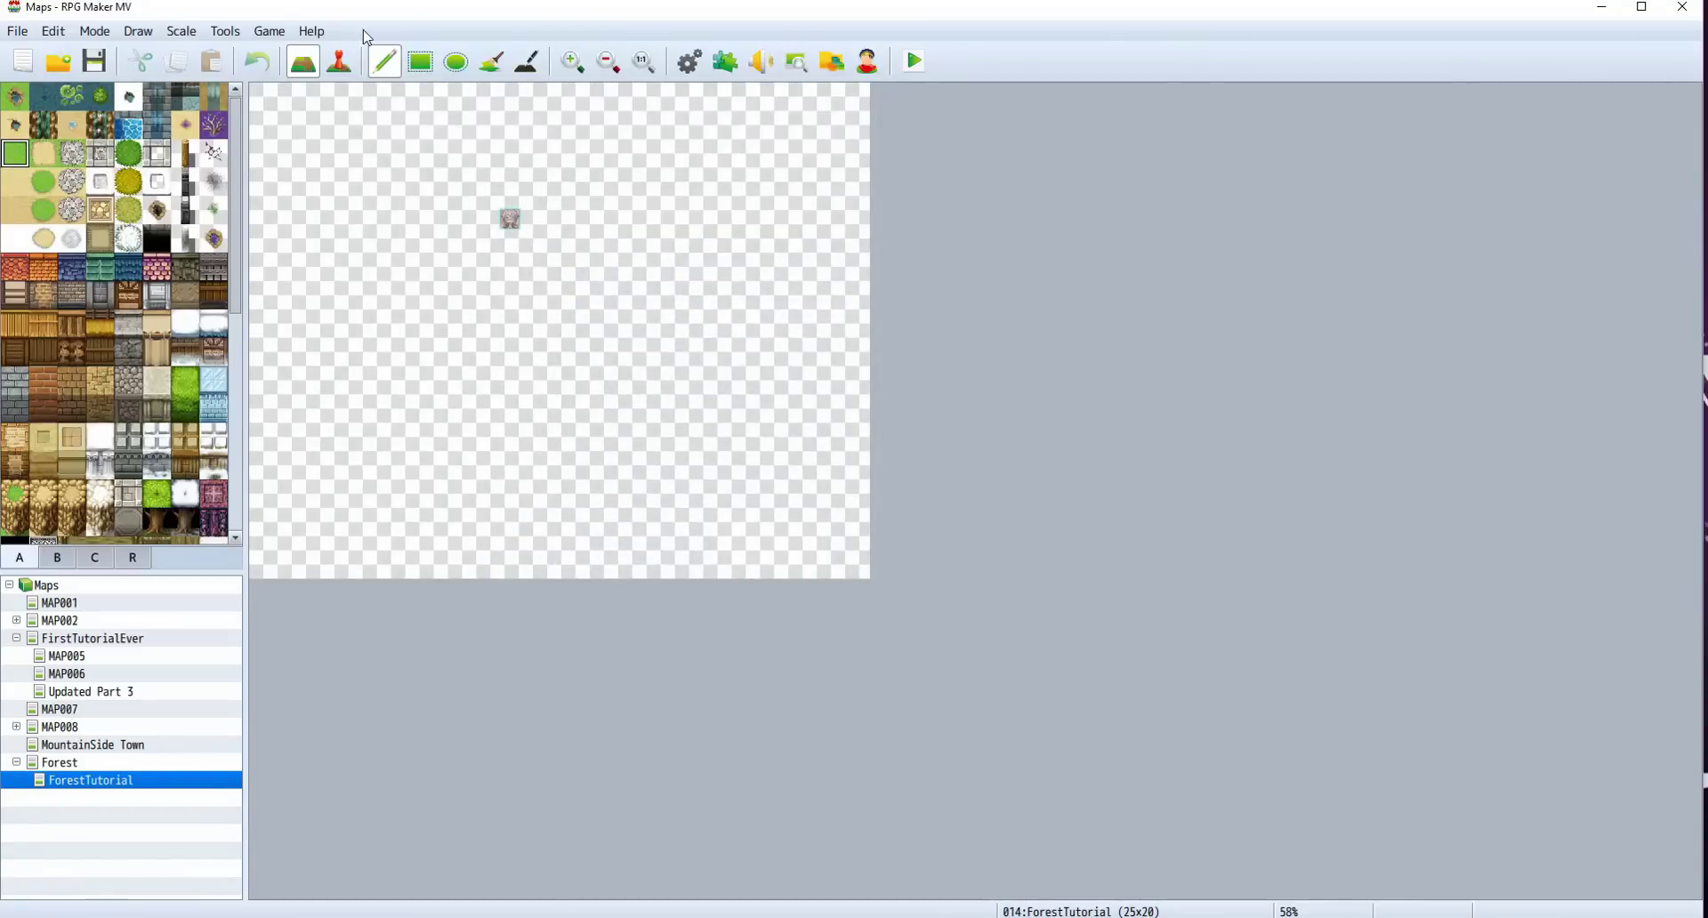
{"action": "left_click", "coordinate": [491, 62]}
{"action": "left_click", "coordinate": [639, 463]}
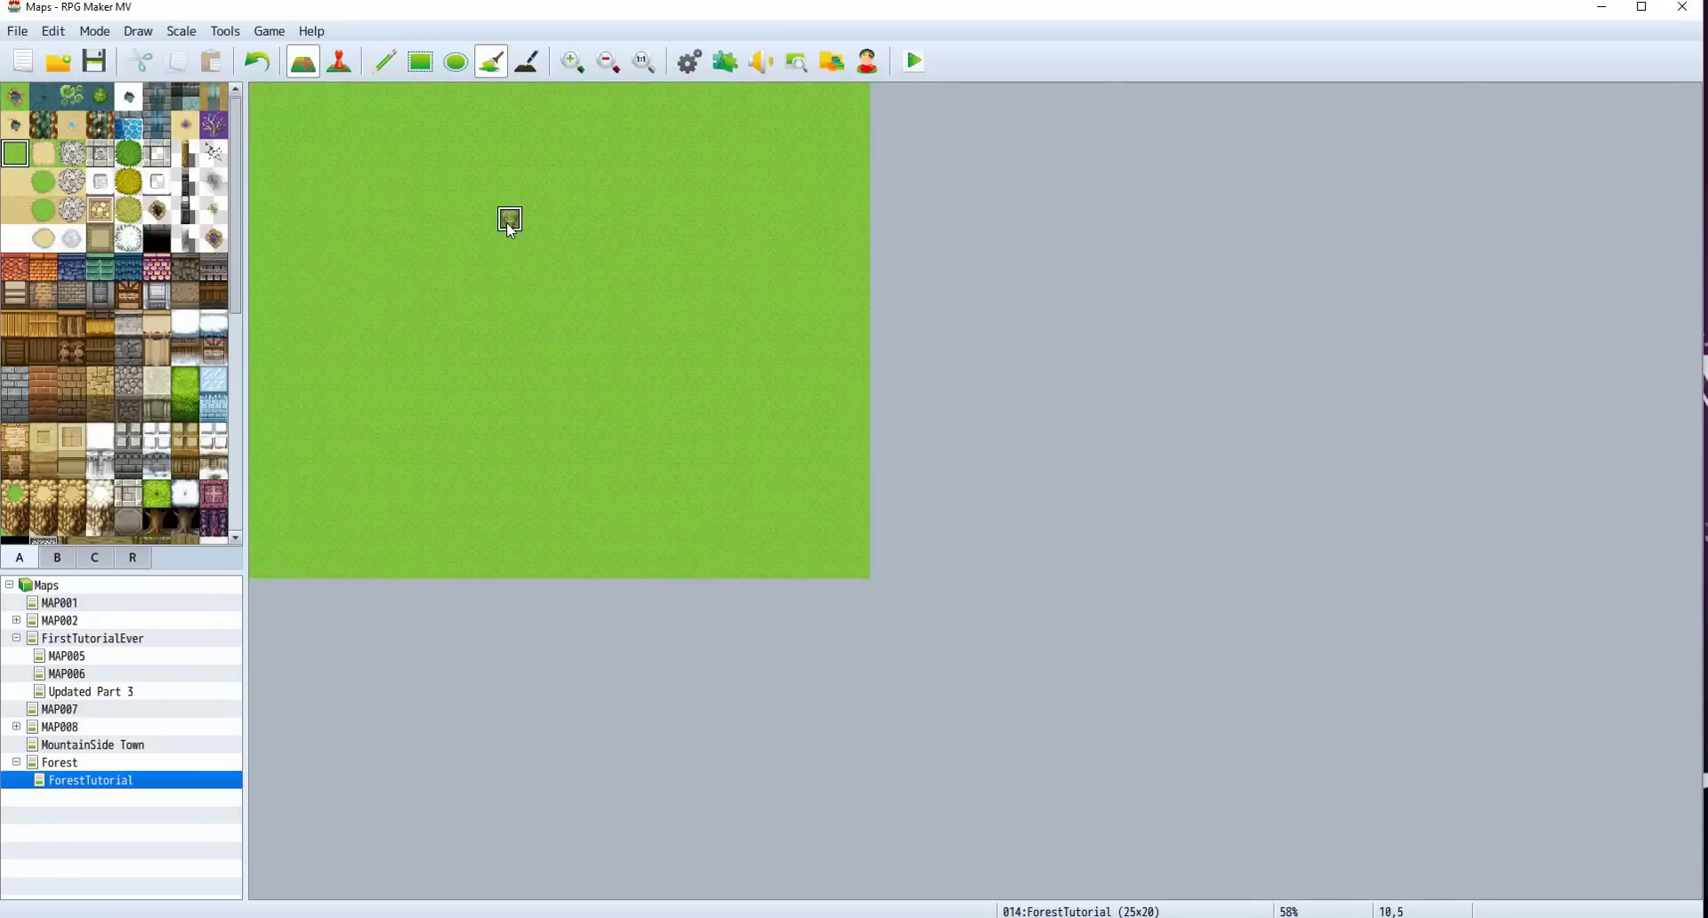
Step: Save and launch a playtest, closing the old Storms of April window and starting a New Game
{"action": "left_click", "coordinate": [915, 62]}
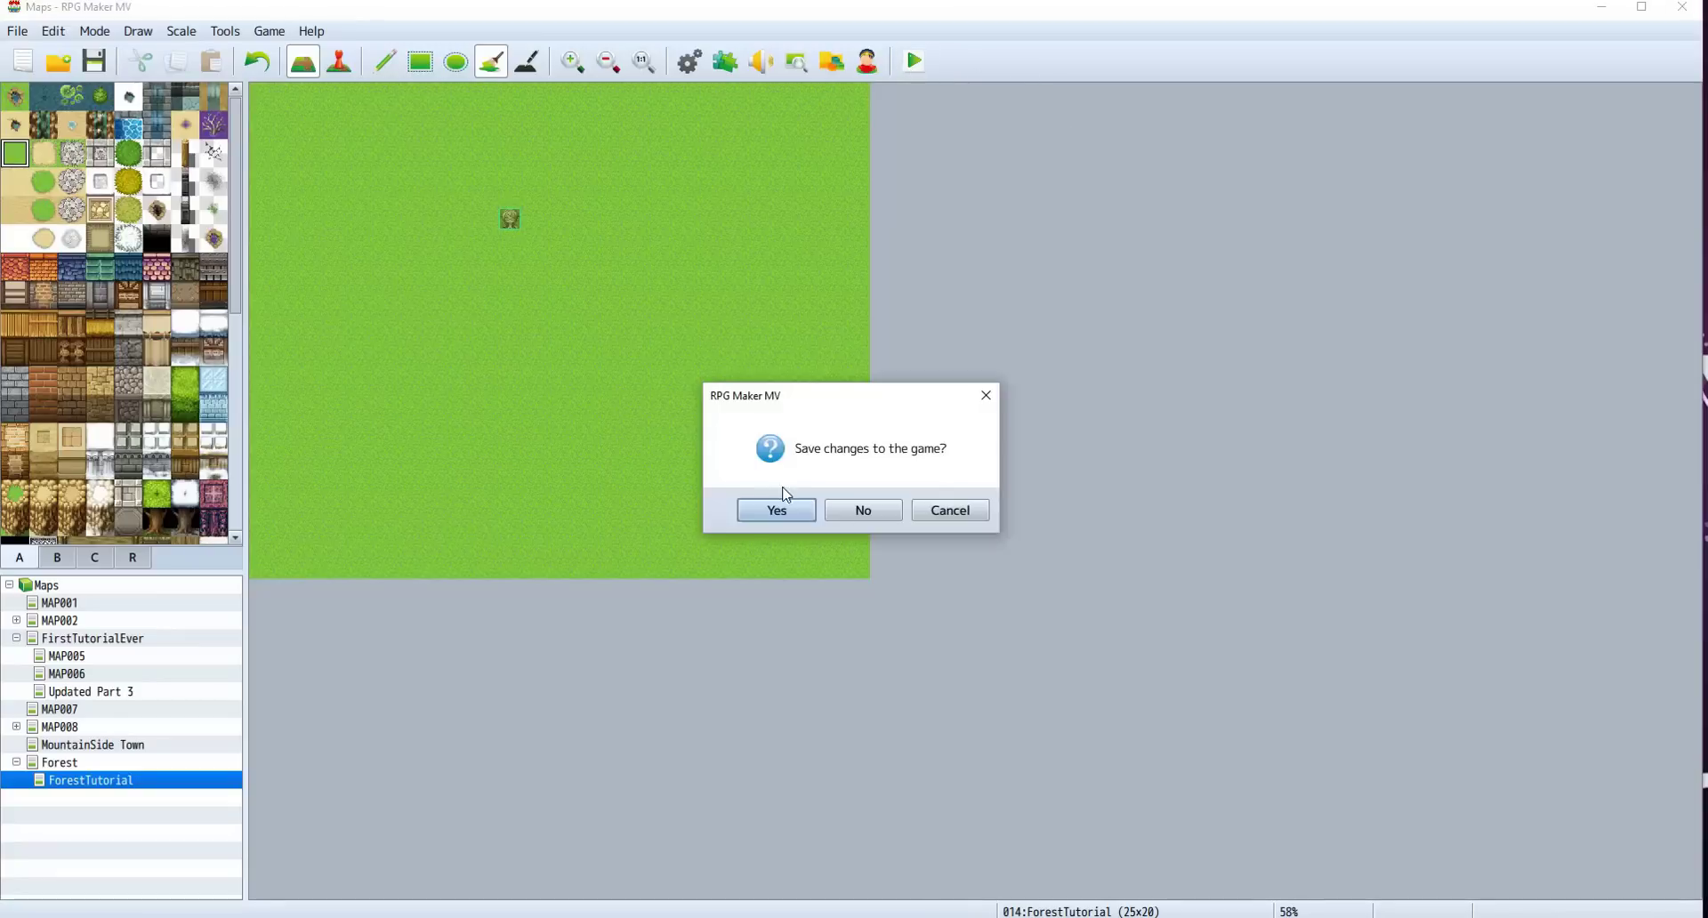
{"action": "left_click", "coordinate": [758, 509]}
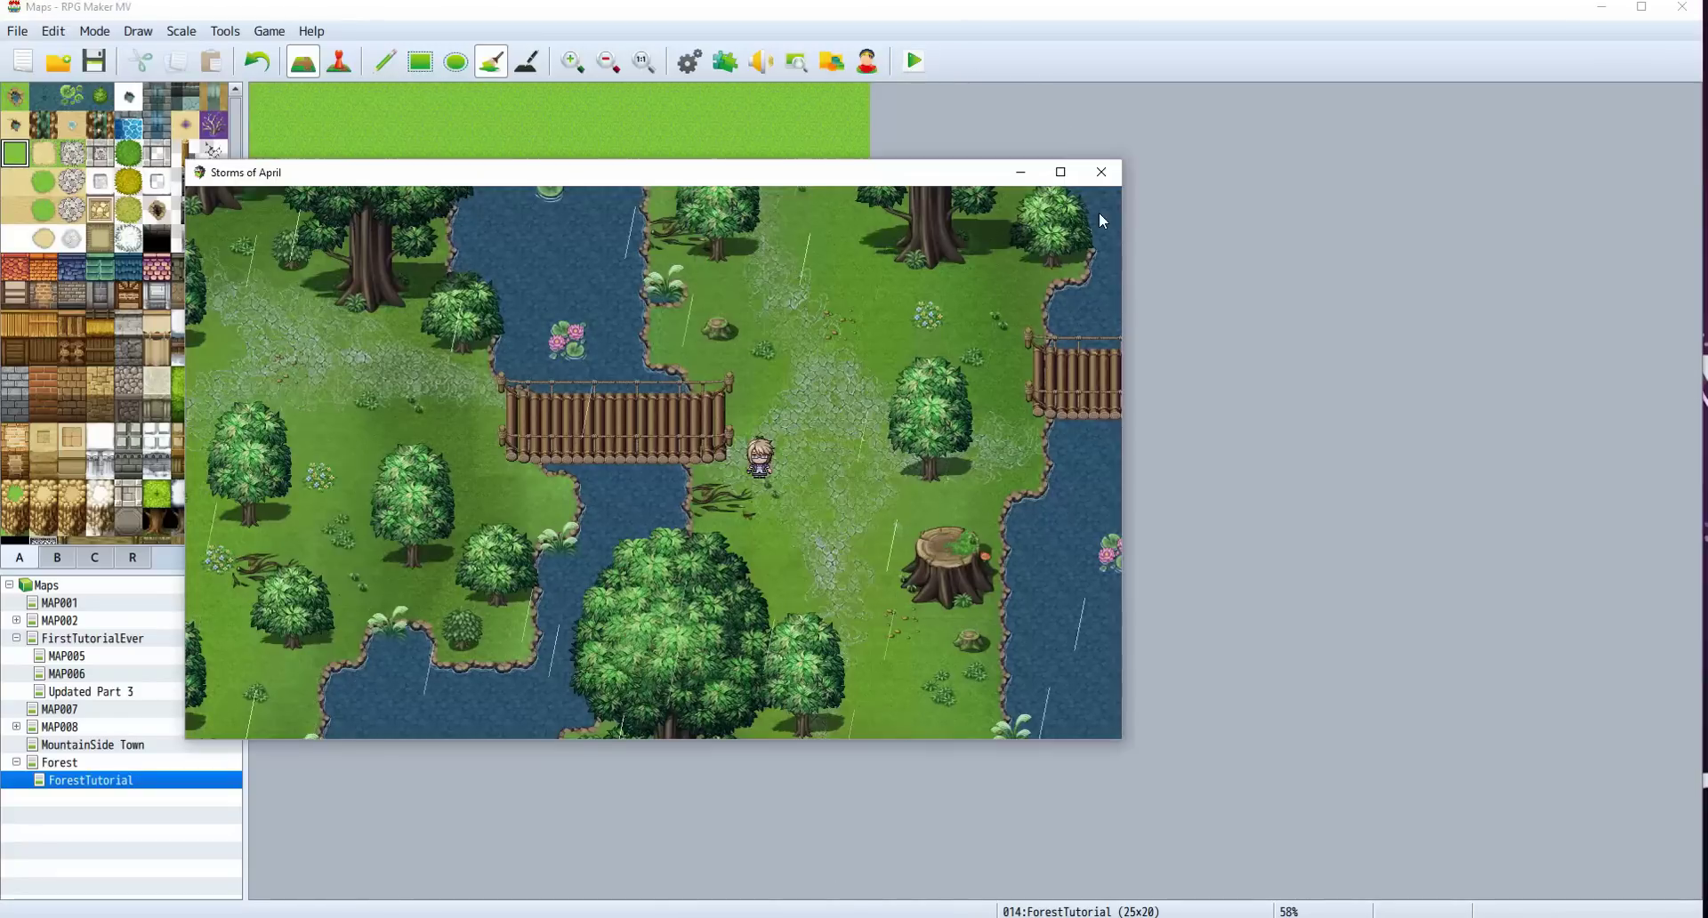
{"action": "left_click", "coordinate": [1102, 172]}
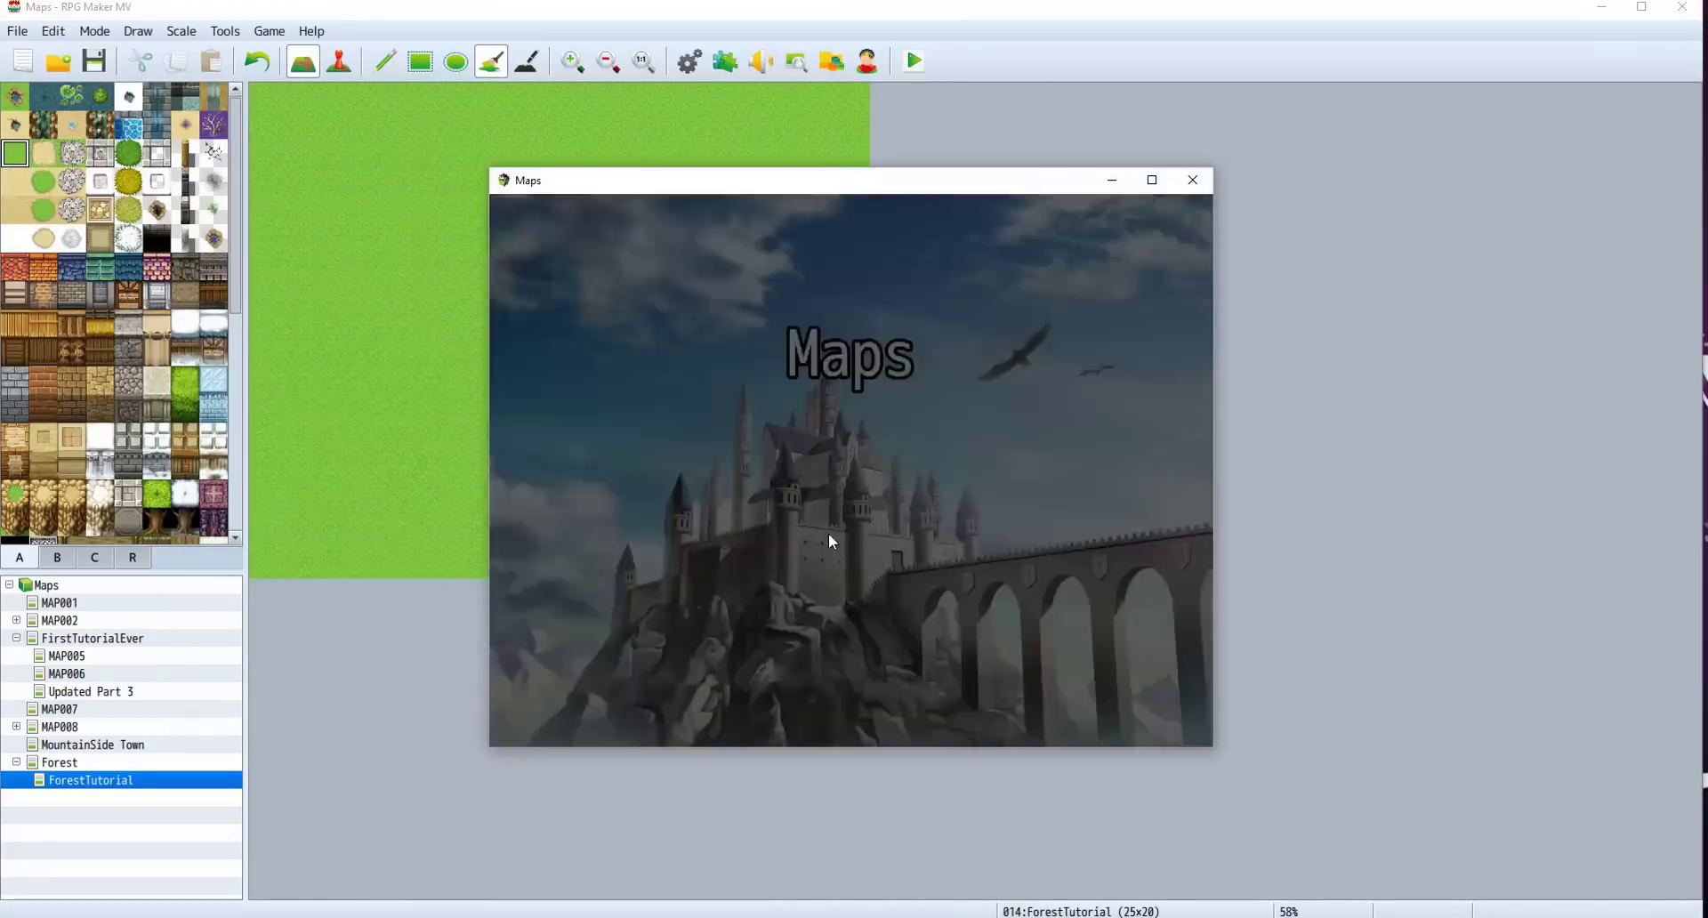
{"action": "left_click", "coordinate": [899, 552]}
Step: Walk the player down, right, up, left and down on the grass, then close the playtest
{"action": "key", "text": "Down"}
{"action": "key", "text": "Right"}
{"action": "key", "text": "Up"}
{"action": "key", "text": "Up"}
{"action": "key", "text": "Left"}
{"action": "key", "text": "Down"}
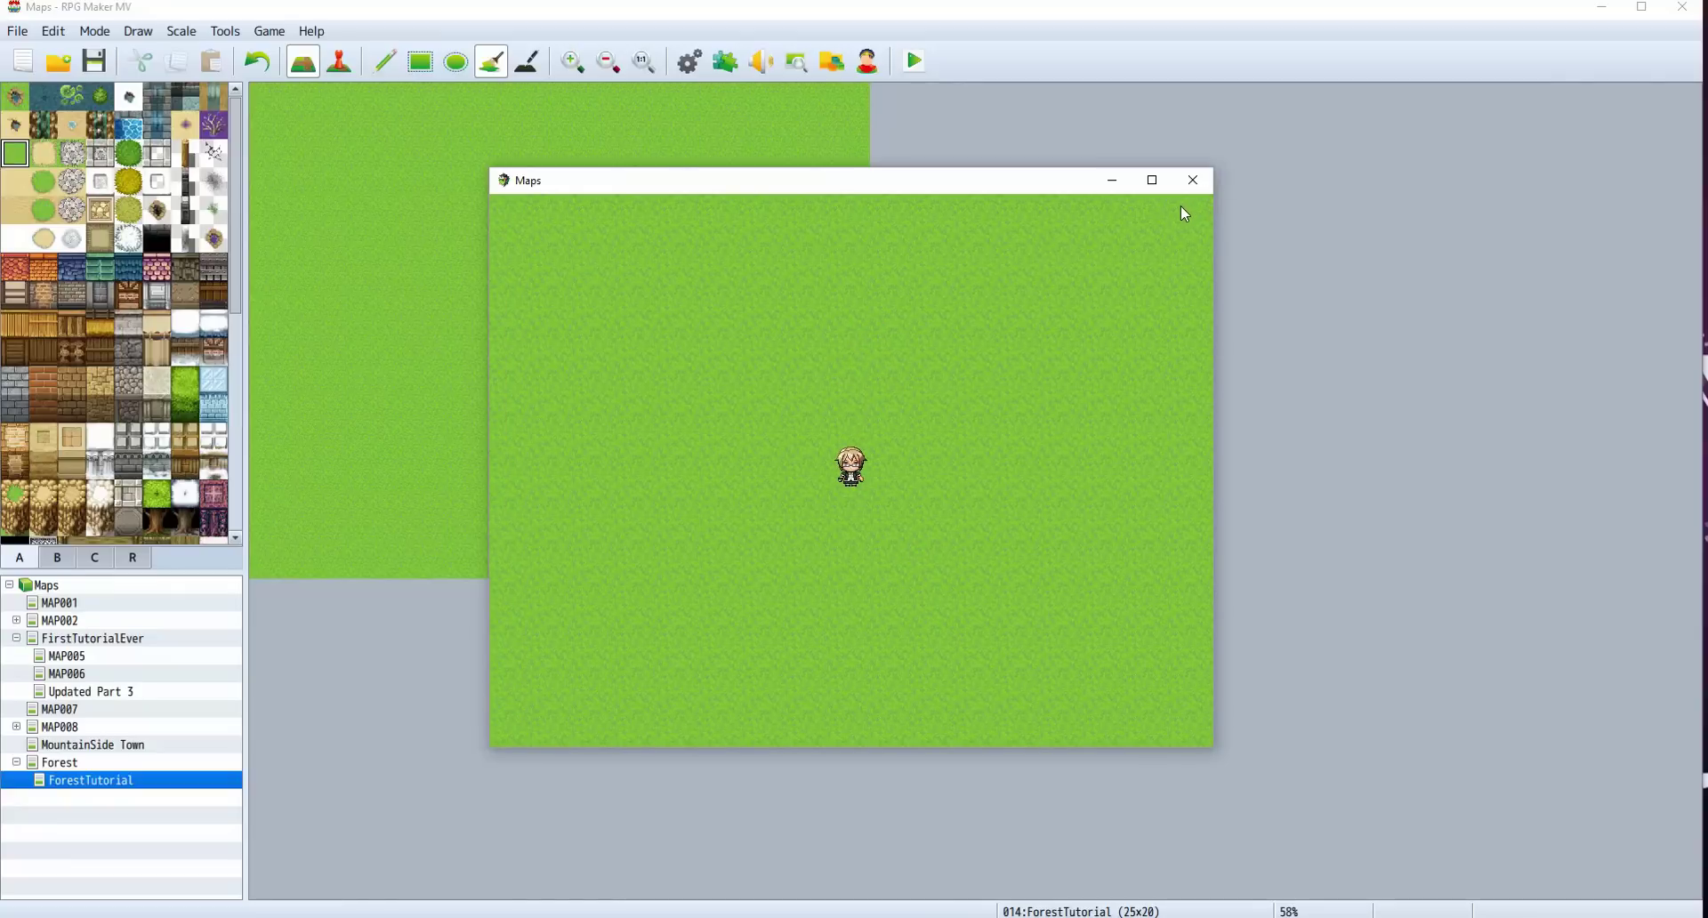
{"action": "left_click", "coordinate": [1191, 181]}
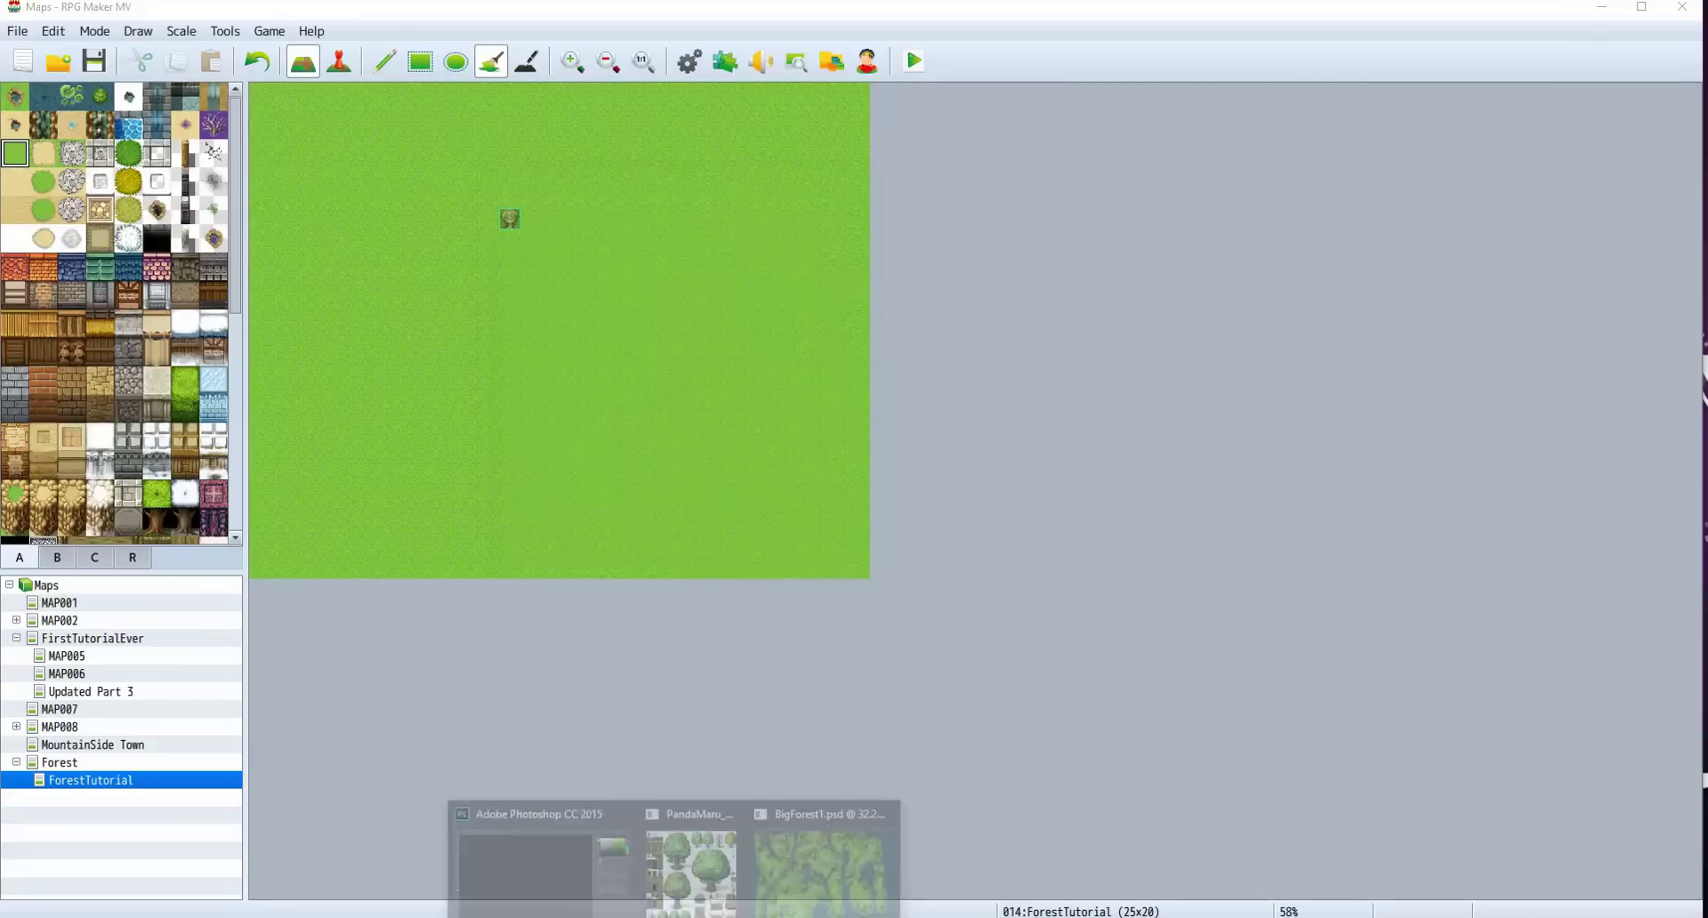
Step: Switch to Photoshop's BigForest1.psd window to study the guided forest map
{"action": "left_click", "coordinate": [596, 877]}
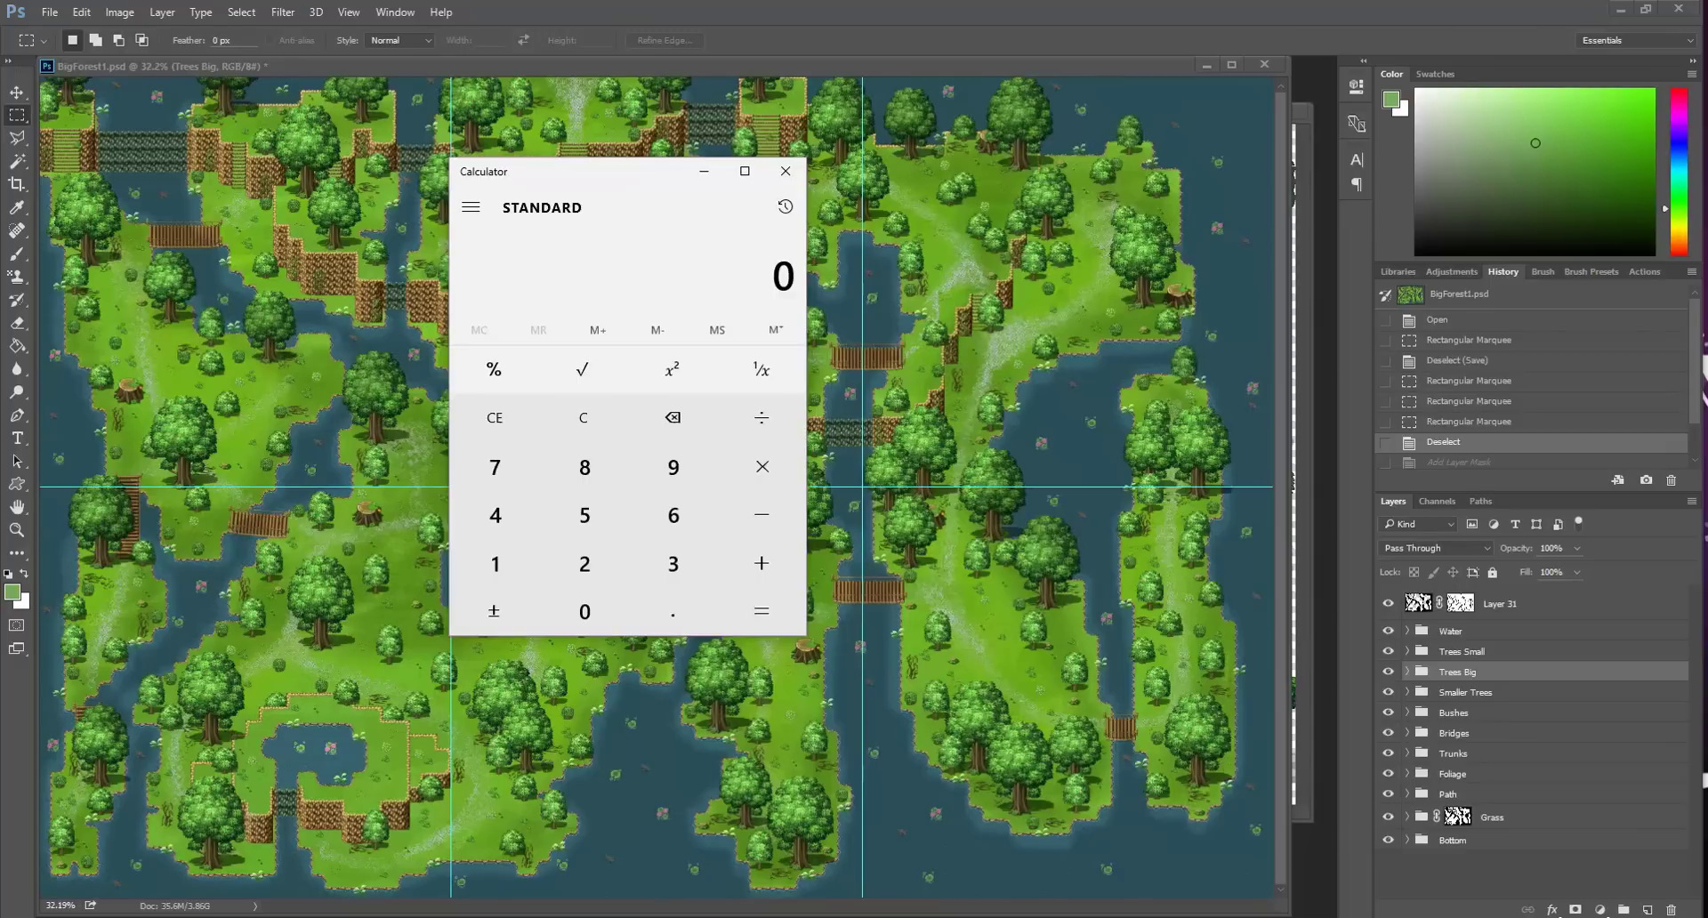
Step: Open ForestTutorial's Map Properties from the map list and move the dialog to the right
{"action": "left_click", "coordinate": [667, 858]}
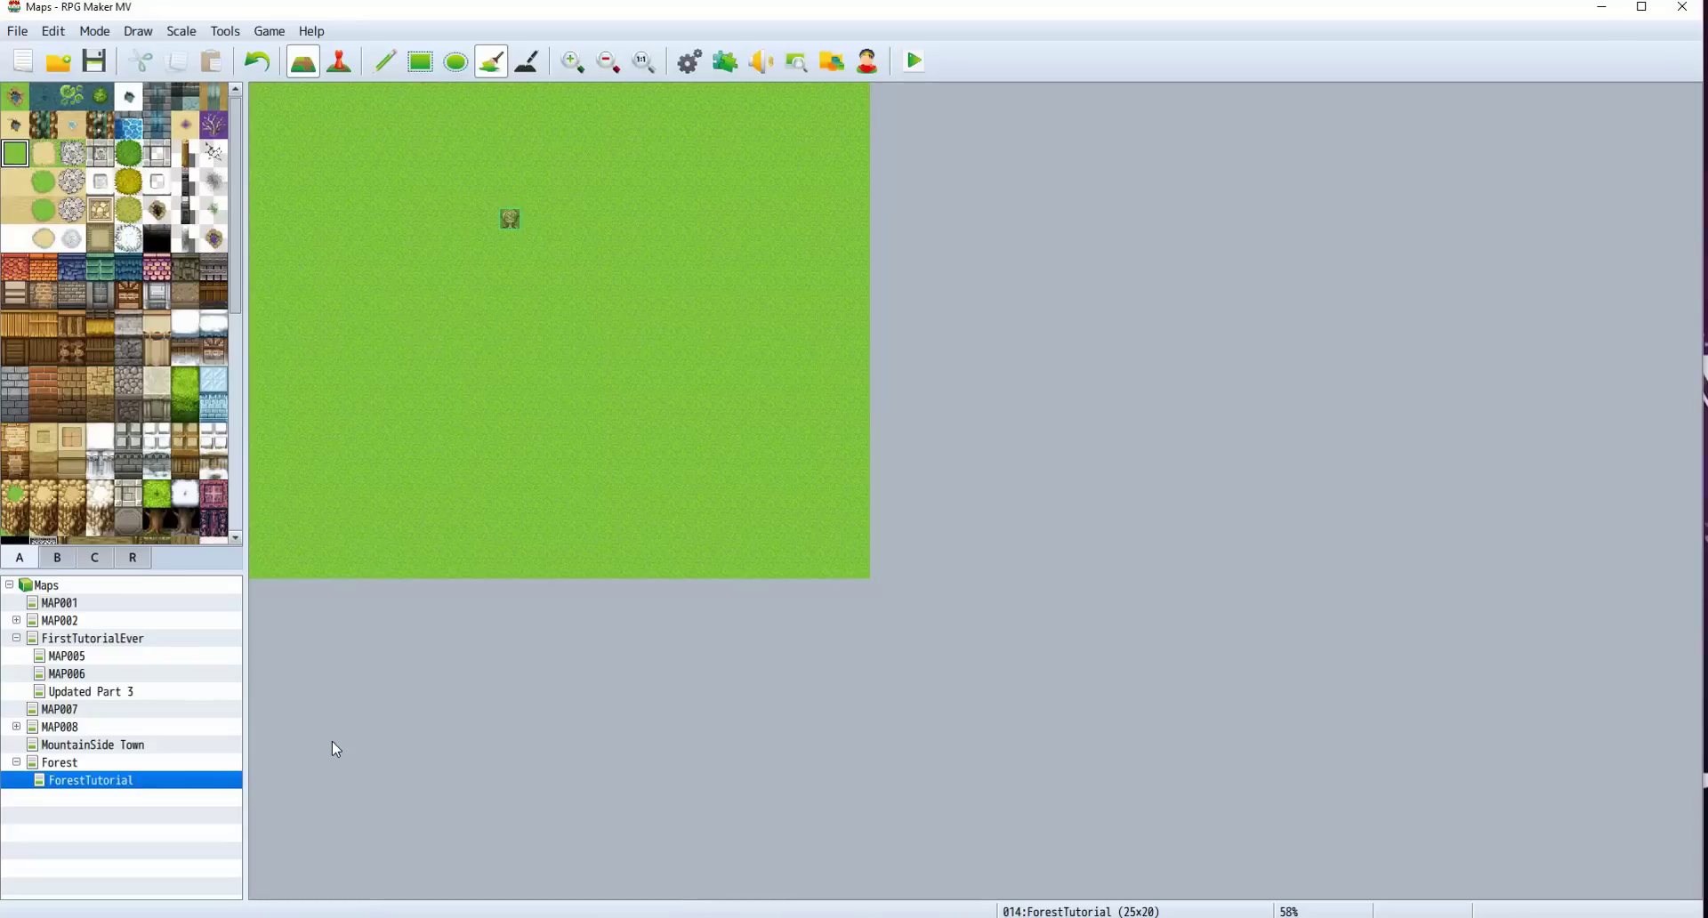
{"action": "right_click", "coordinate": [141, 780]}
{"action": "left_click", "coordinate": [498, 660]}
{"action": "right_click", "coordinate": [119, 787]}
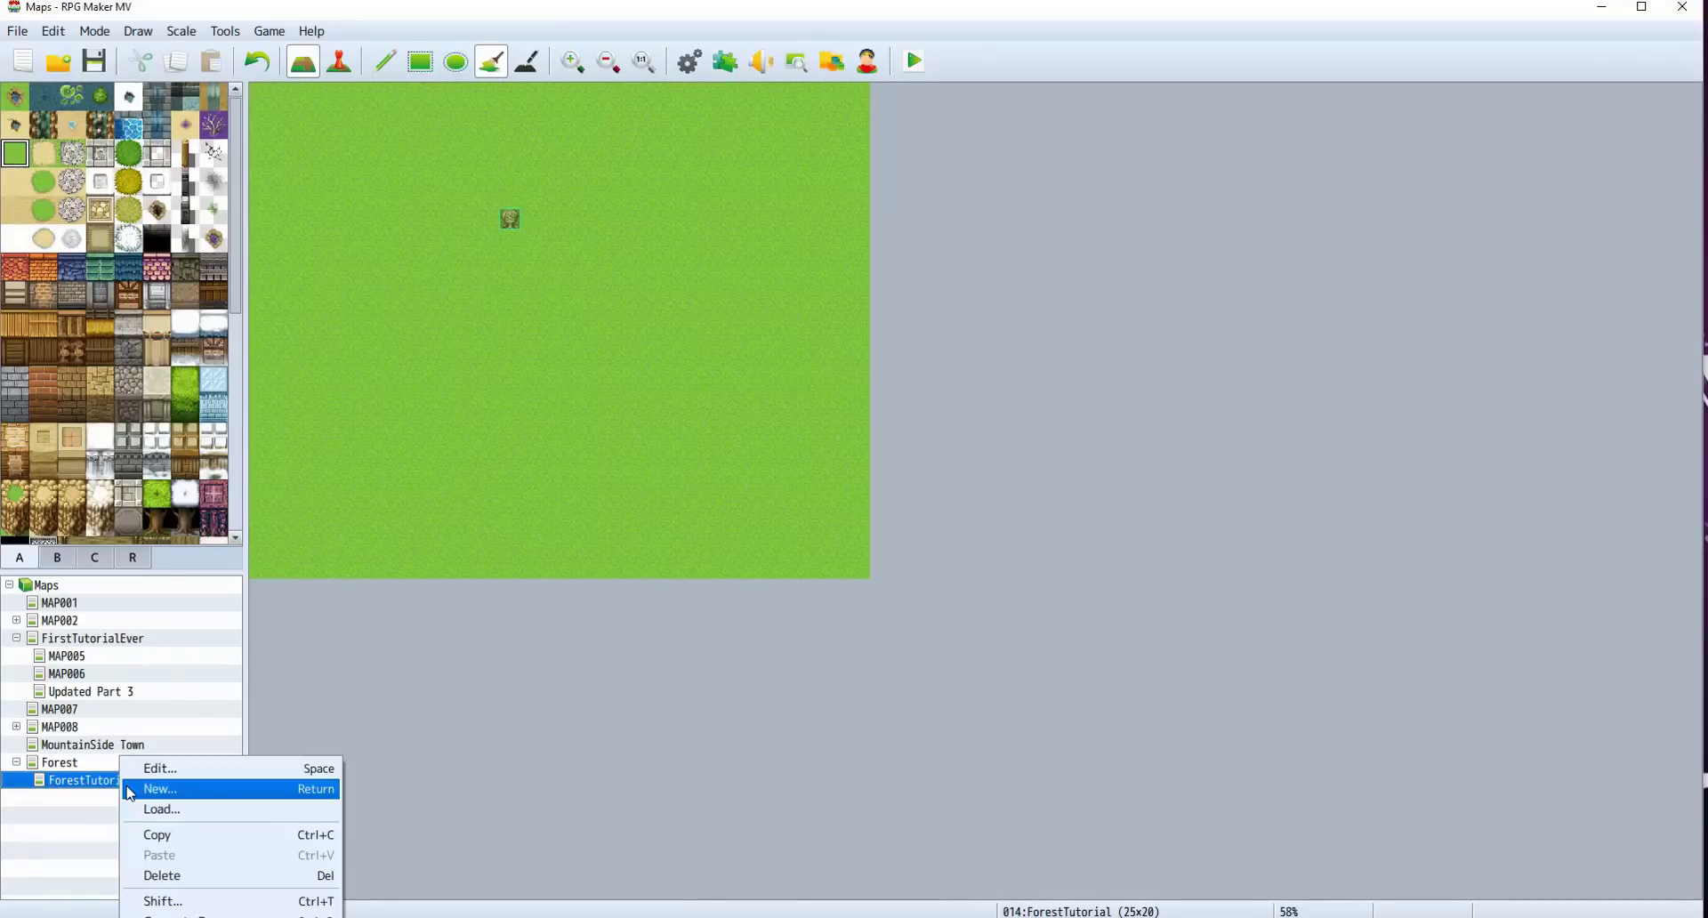
{"action": "left_click", "coordinate": [156, 768]}
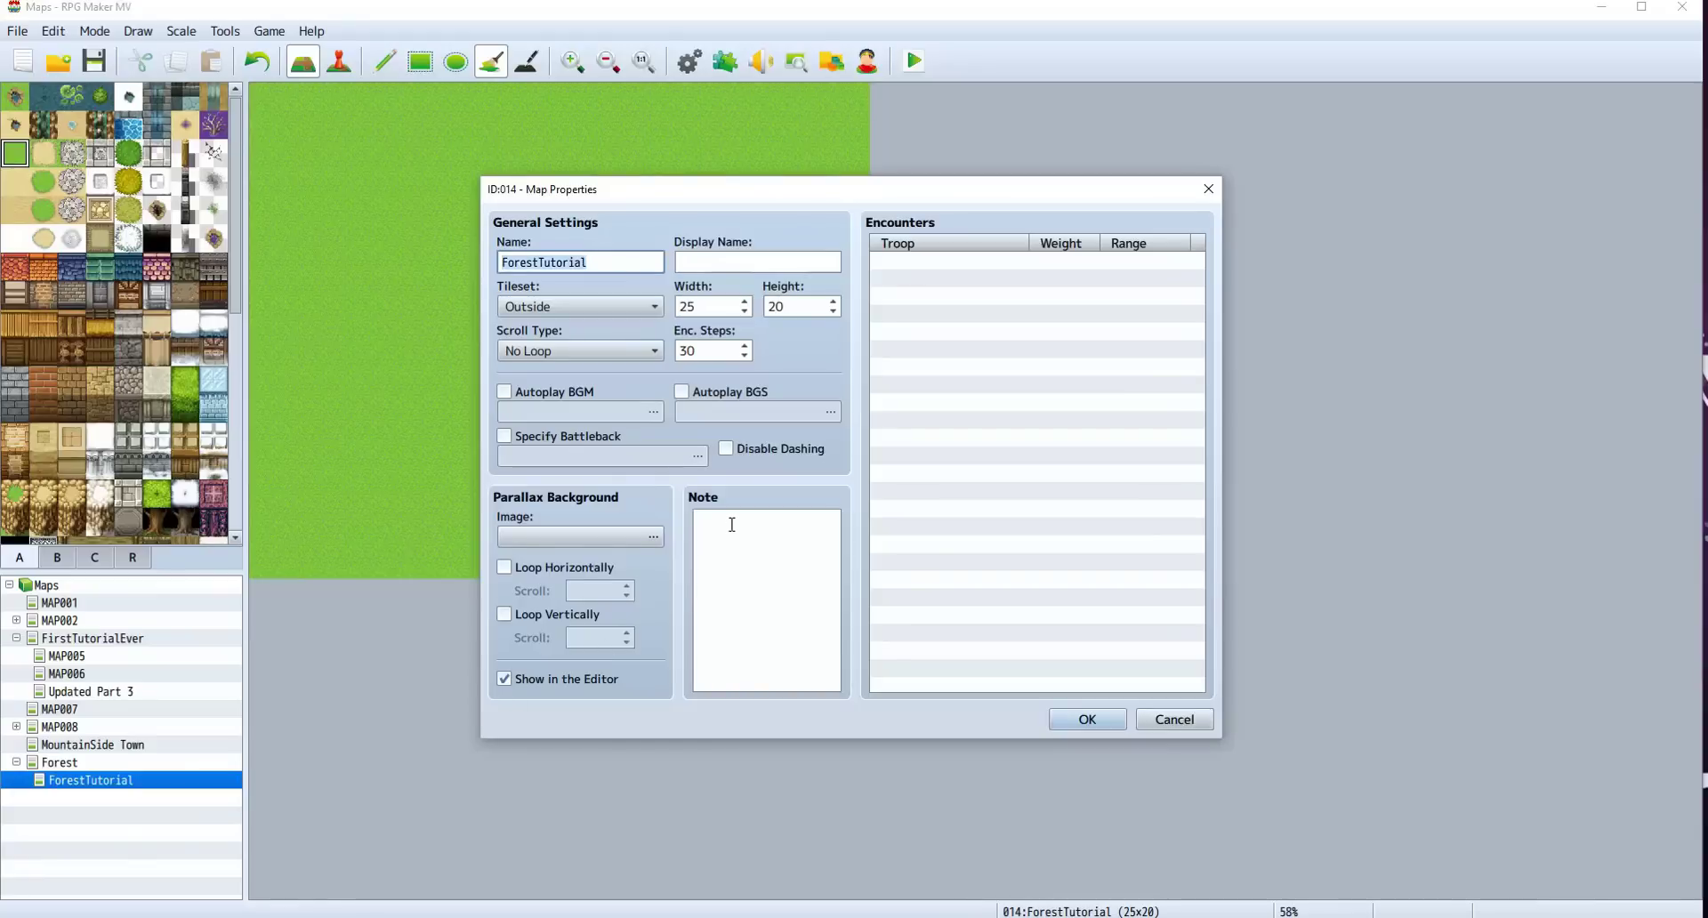
{"action": "left_click_drag", "start_coordinate": [639, 191], "coordinate": [880, 227]}
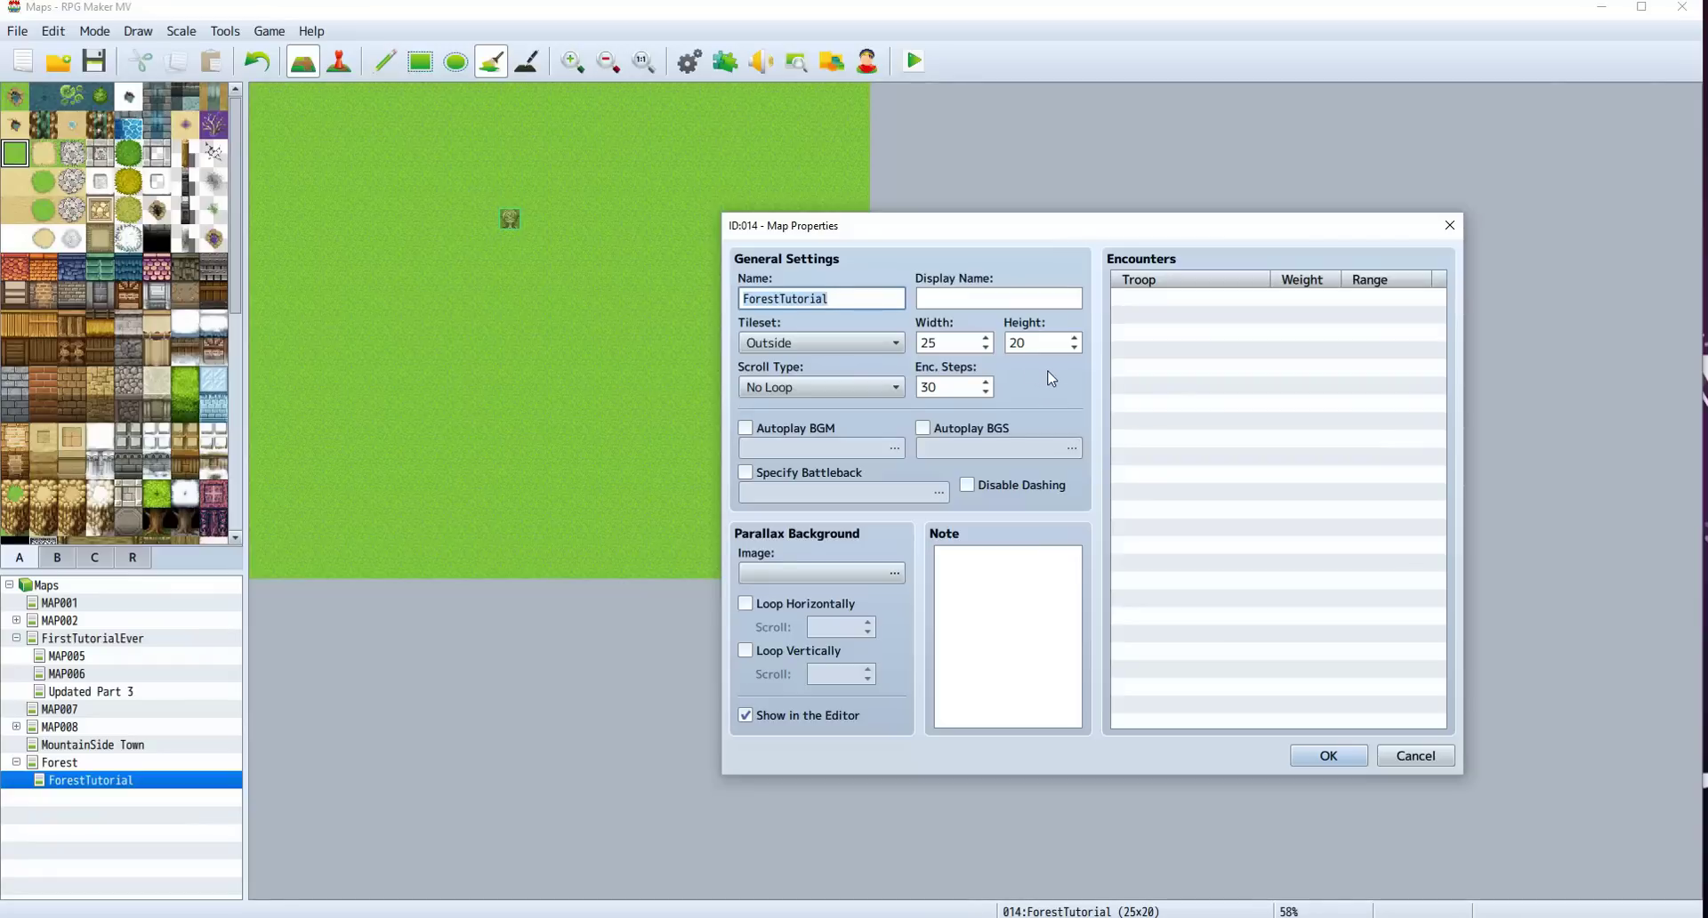
Step: Set the map height to 40 and work out the new width 25 × 3 = 75 in Calculator
{"action": "double_click", "coordinate": [957, 345]}
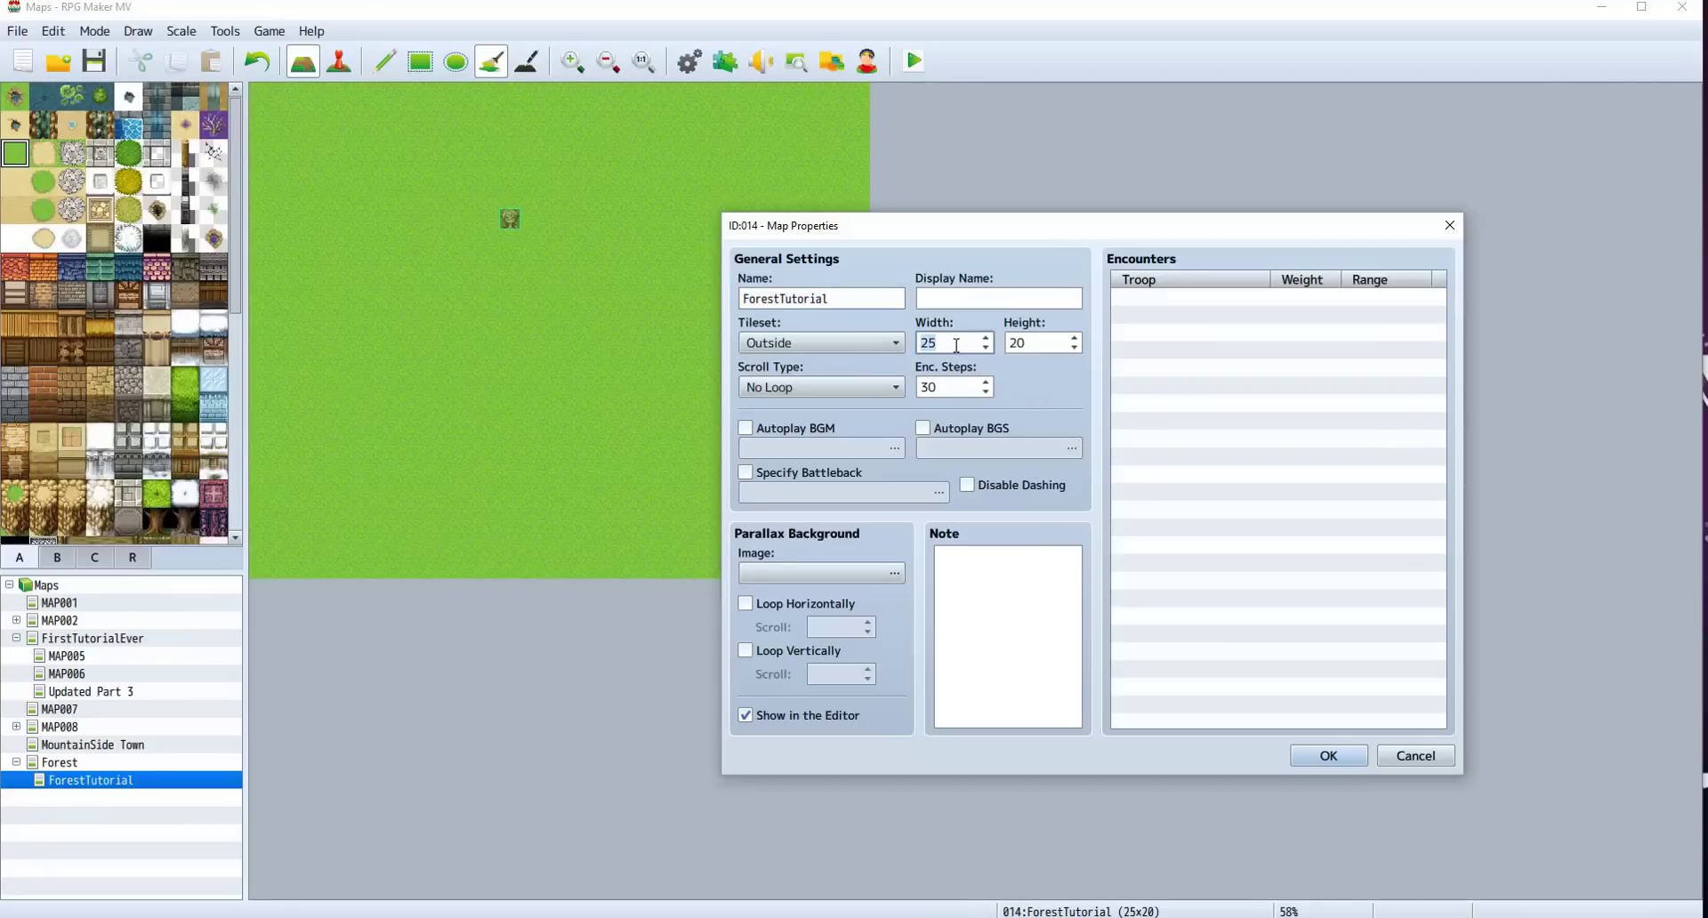
{"action": "double_click", "coordinate": [1044, 343]}
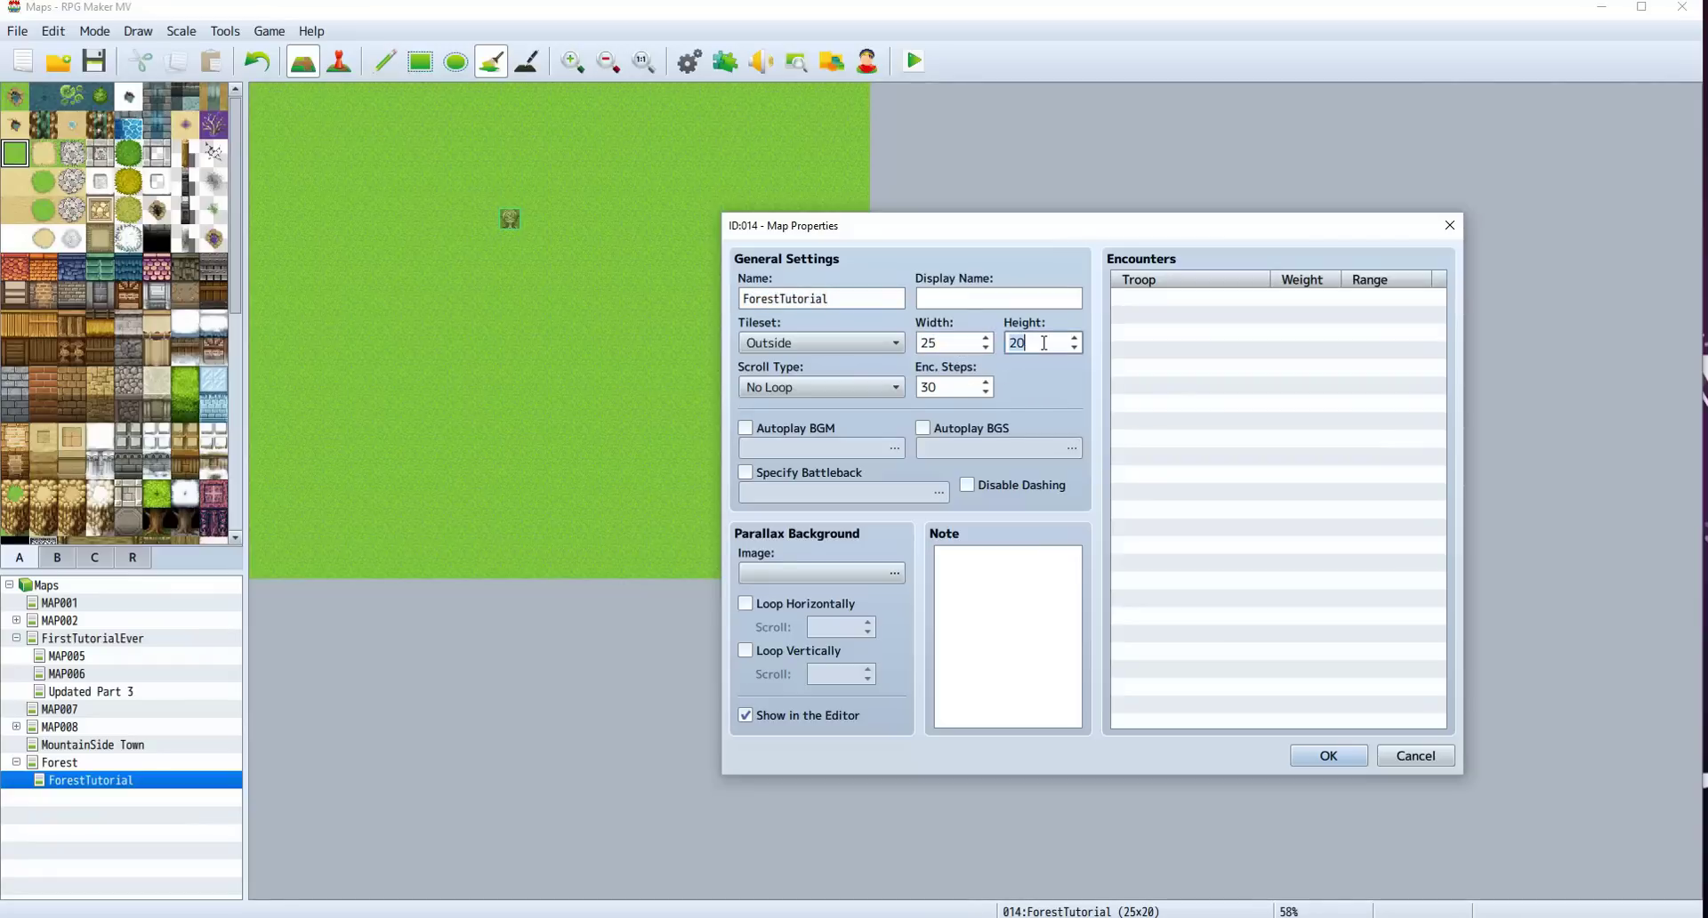
{"action": "type", "text": "40"}
{"action": "left_click", "coordinate": [945, 350]}
{"action": "left_click", "coordinate": [564, 841]}
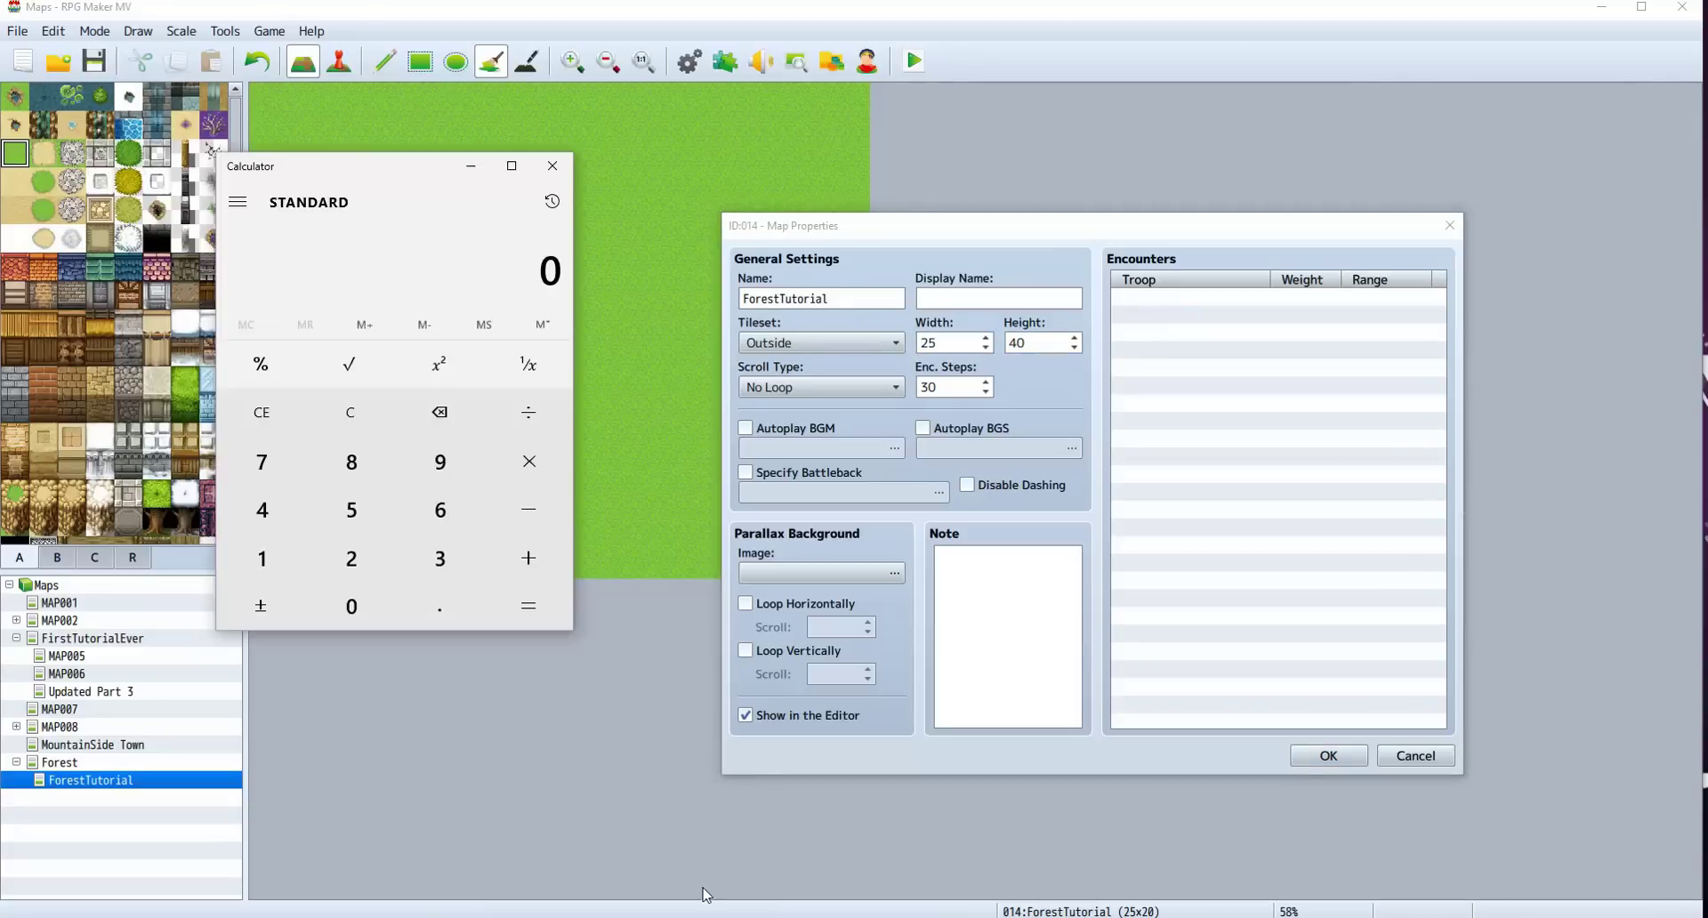
{"action": "left_click", "coordinate": [352, 558]}
{"action": "left_click", "coordinate": [352, 510]}
{"action": "left_click", "coordinate": [529, 462]}
{"action": "left_click", "coordinate": [439, 559]}
{"action": "left_click", "coordinate": [528, 606]}
Step: Enter width 75, apply the 75x40 size, and zoom out to see the enlarged map
{"action": "left_click", "coordinate": [887, 409]}
{"action": "double_click", "coordinate": [952, 342]}
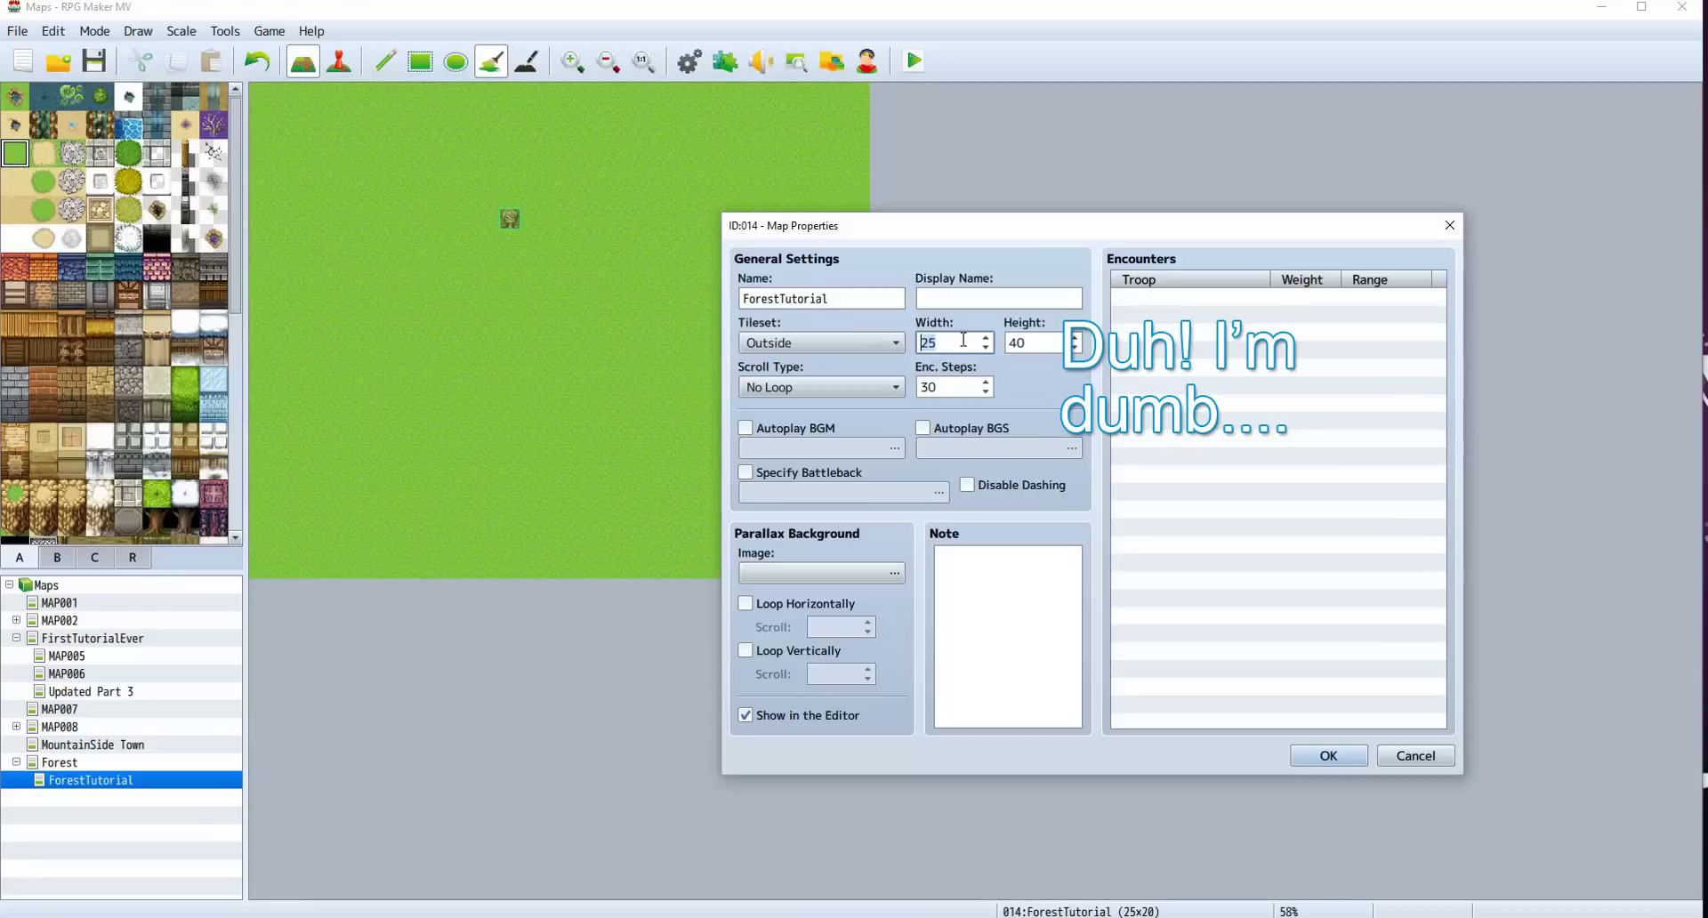
{"action": "type", "text": "75"}
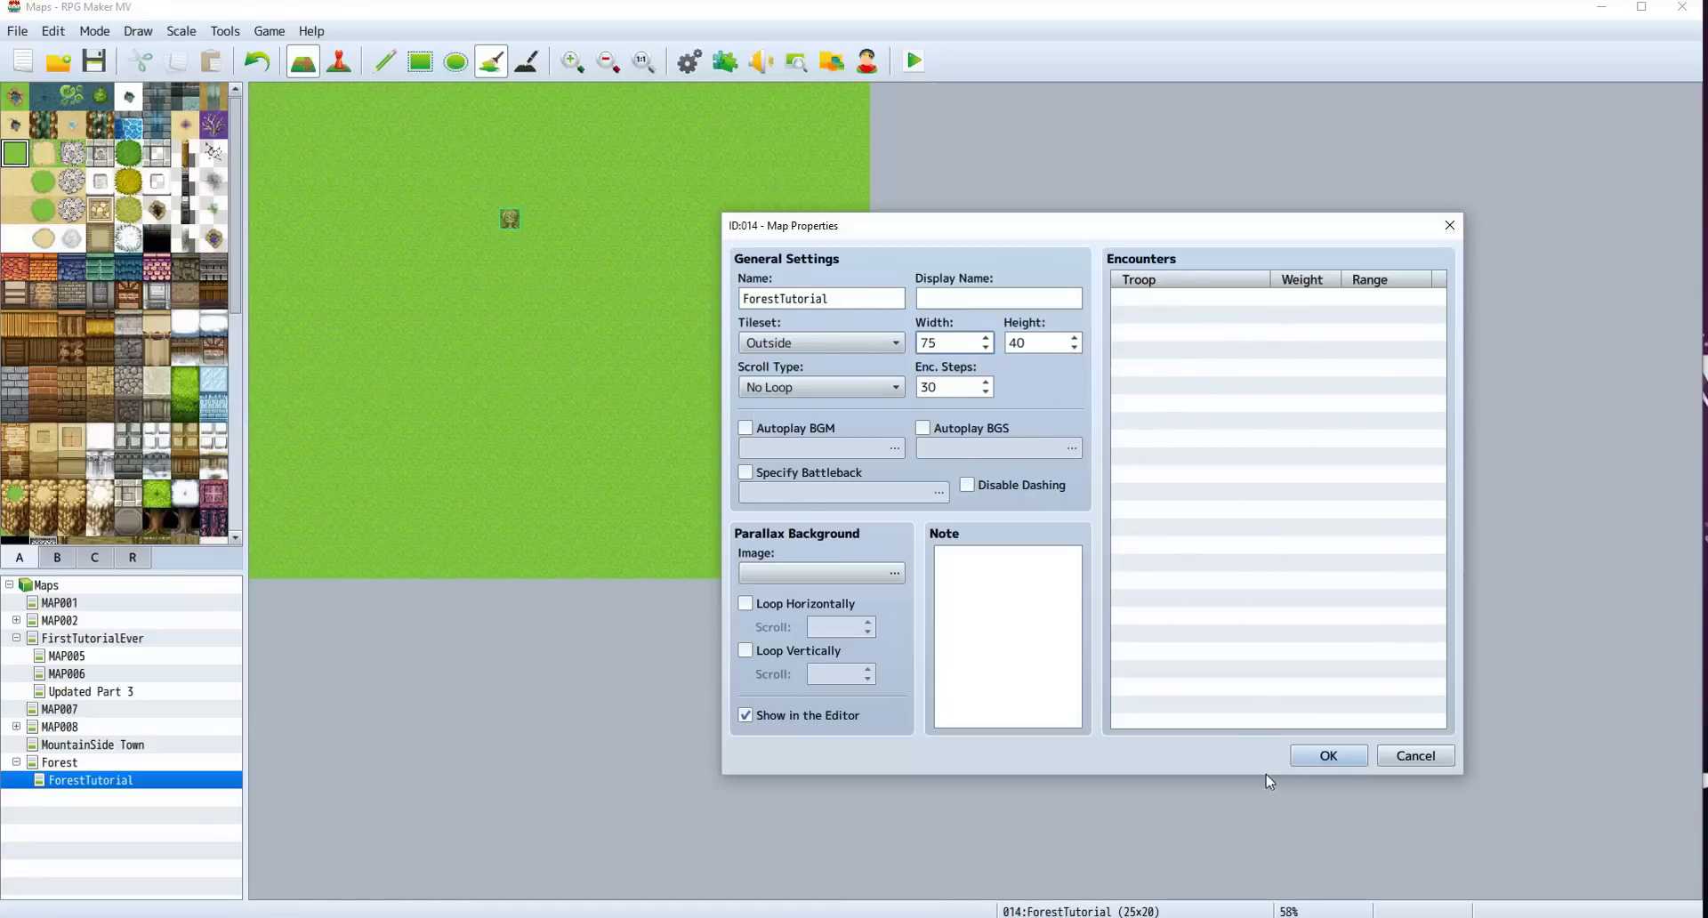
{"action": "left_click", "coordinate": [1322, 758]}
{"action": "scroll", "coordinate": [1010, 571], "scroll_direction": "down", "scroll_amount": 2}
{"action": "scroll", "coordinate": [798, 297], "scroll_direction": "up", "scroll_amount": 2}
{"action": "left_click", "coordinate": [609, 61]}
{"action": "left_click", "coordinate": [609, 61]}
{"action": "left_click", "coordinate": [609, 62]}
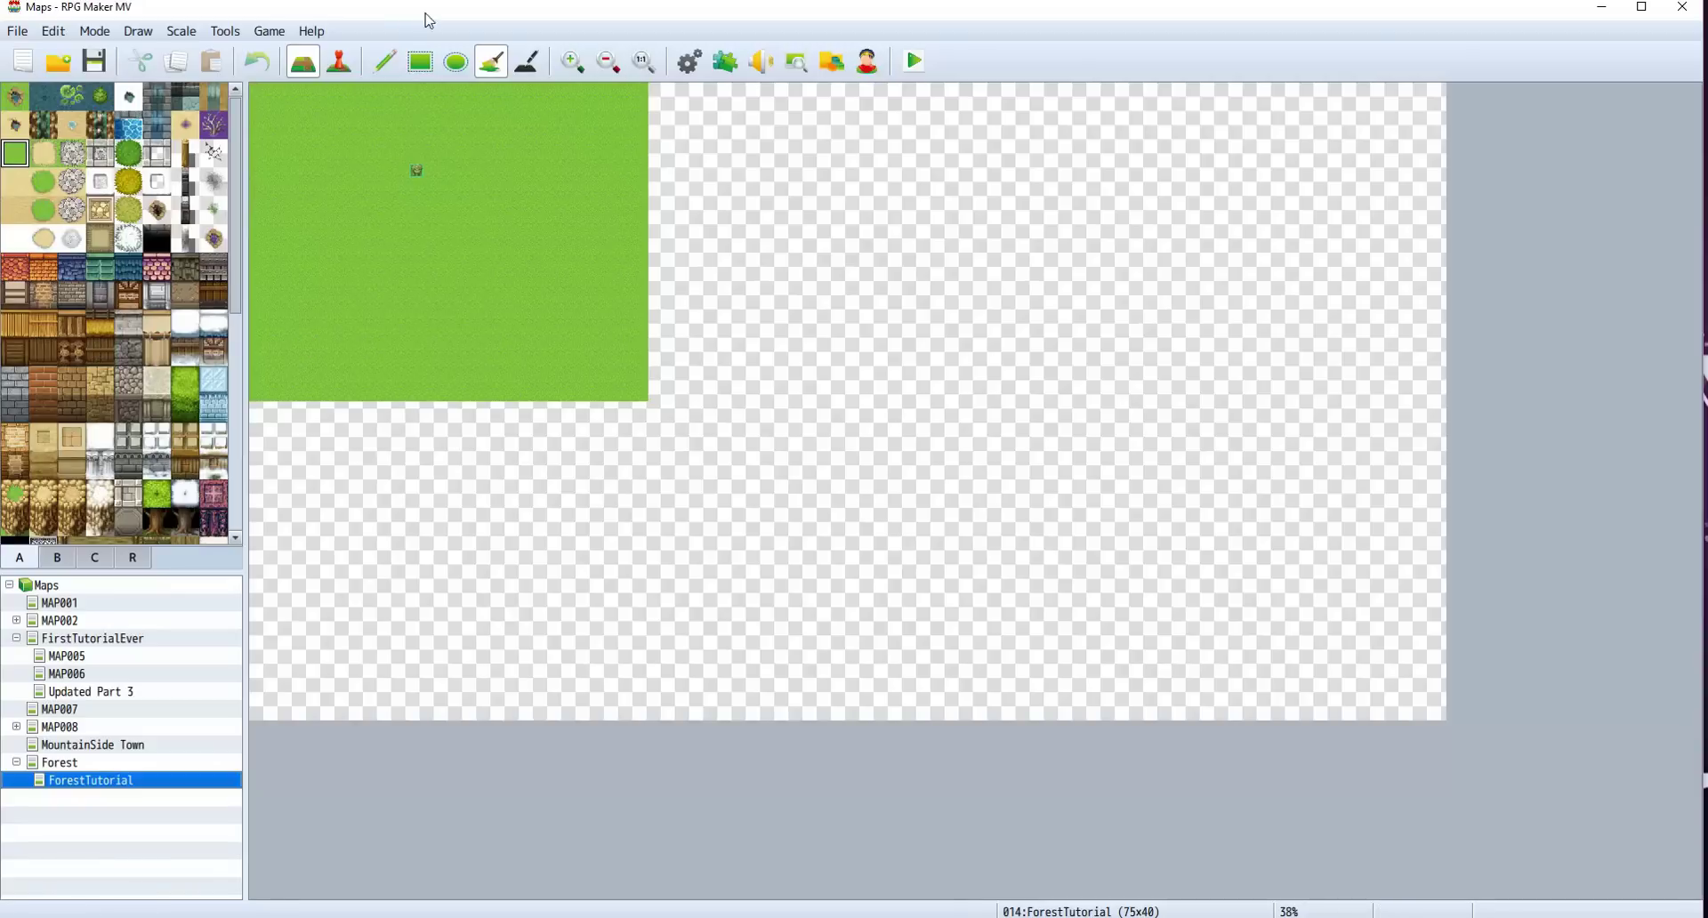
Step: Fill the rest of the map with grass, zoom in slightly, and pick Deep Water with the Pencil
{"action": "left_click", "coordinate": [876, 372]}
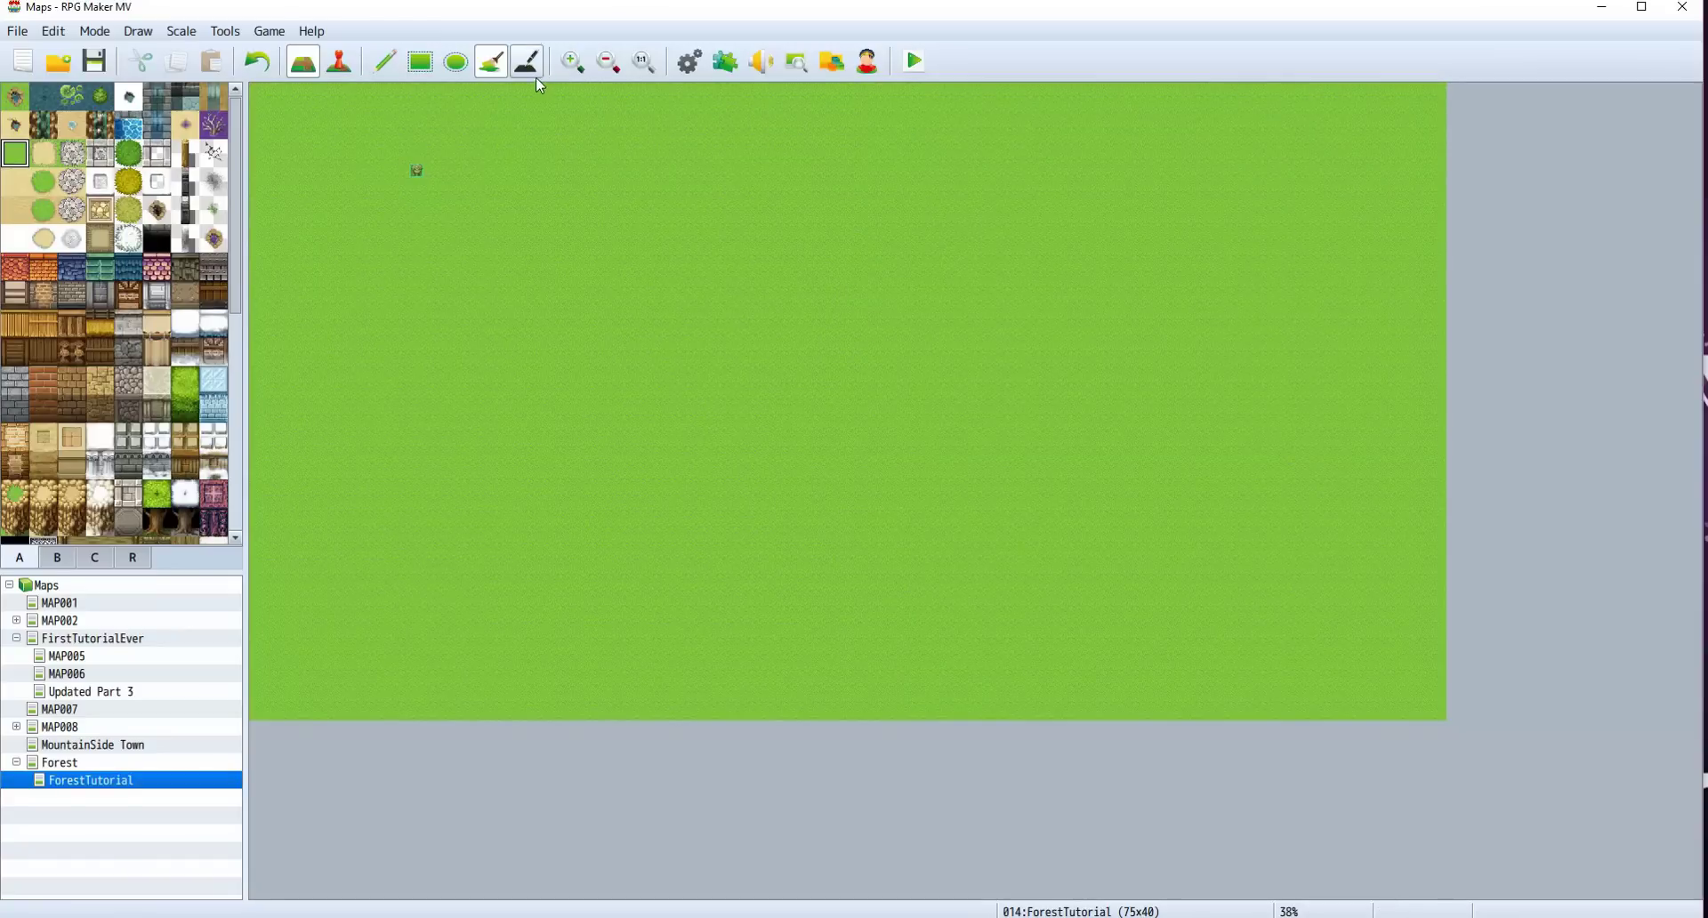
{"action": "left_click", "coordinate": [572, 61]}
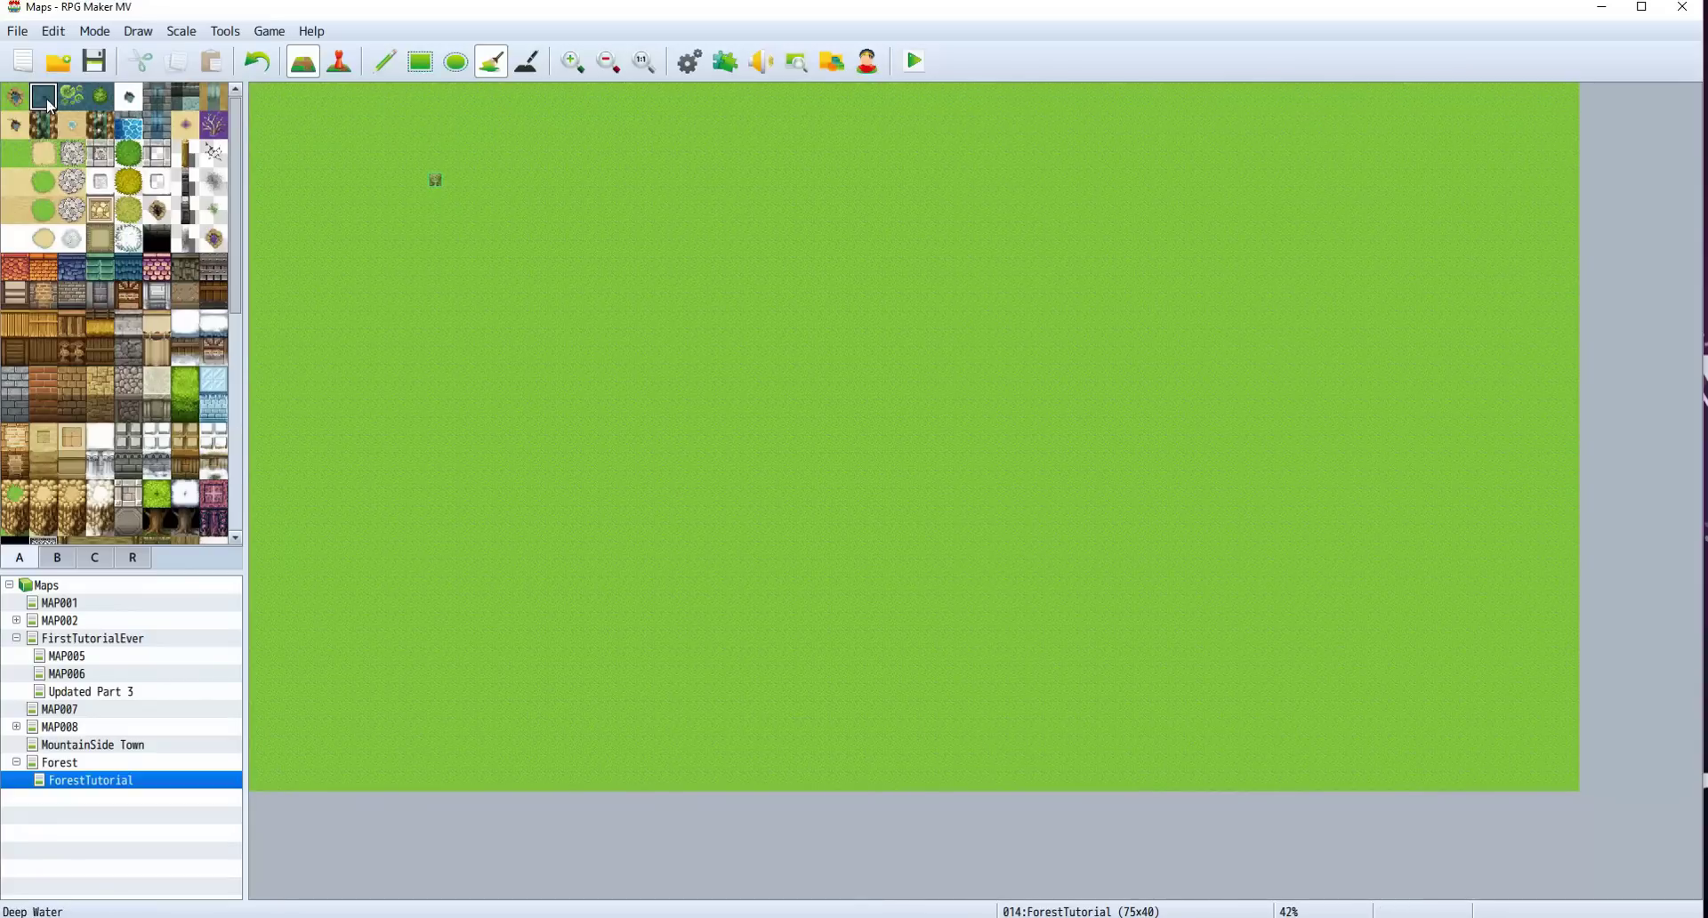
{"action": "left_click", "coordinate": [15, 96]}
{"action": "left_click", "coordinate": [384, 62]}
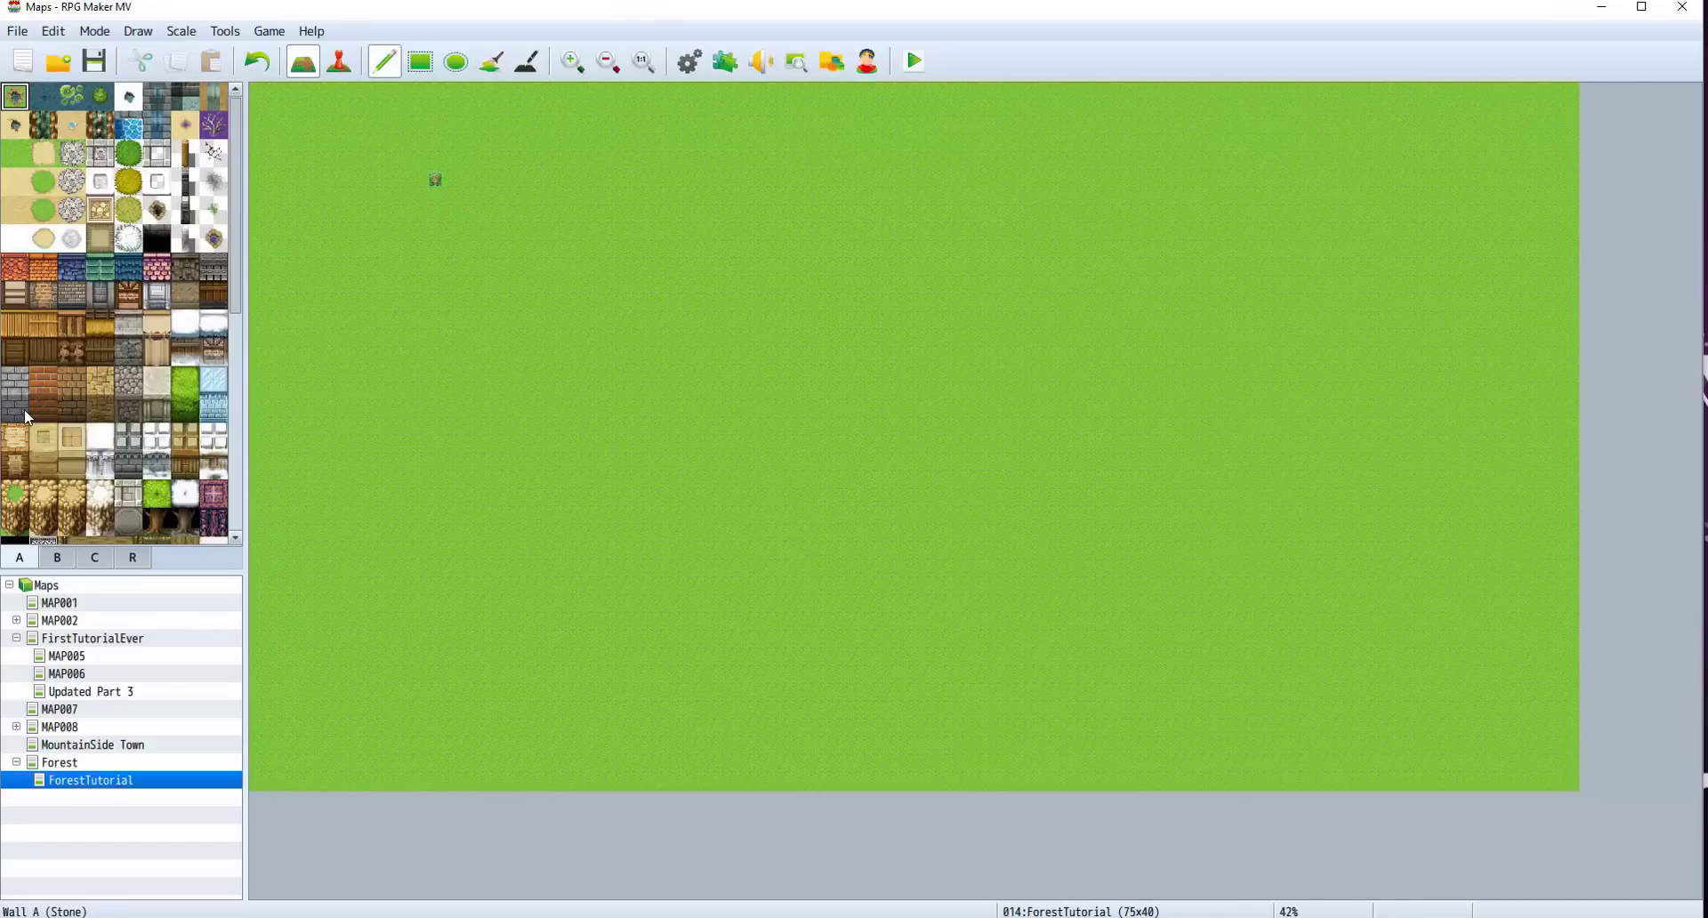
{"action": "scroll", "coordinate": [116, 429], "scroll_direction": "down", "scroll_amount": 5}
{"action": "scroll", "coordinate": [115, 429], "scroll_direction": "up", "scroll_amount": 4}
{"action": "scroll", "coordinate": [116, 429], "scroll_direction": "up", "scroll_amount": 1}
Step: Paint the Deep Water river diagonally right from the top, then down to the bottom edge, undoing one stray strip
{"action": "mouse_move", "coordinate": [385, 95]}
{"action": "left_mouse_down"}
{"action": "mouse_move", "coordinate": [468, 84]}
{"action": "mouse_move", "coordinate": [413, 110]}
{"action": "mouse_move", "coordinate": [438, 112]}
{"action": "mouse_move", "coordinate": [465, 99]}
{"action": "mouse_move", "coordinate": [430, 104]}
{"action": "mouse_move", "coordinate": [445, 112]}
{"action": "mouse_move", "coordinate": [448, 86]}
{"action": "mouse_move", "coordinate": [405, 84]}
{"action": "mouse_move", "coordinate": [431, 86]}
{"action": "mouse_move", "coordinate": [425, 120]}
{"action": "mouse_move", "coordinate": [493, 143]}
{"action": "mouse_move", "coordinate": [493, 187]}
{"action": "mouse_move", "coordinate": [458, 155]}
{"action": "mouse_move", "coordinate": [541, 171]}
{"action": "mouse_move", "coordinate": [572, 213]}
{"action": "left_mouse_up"}
{"action": "key", "text": "ctrl+z"}
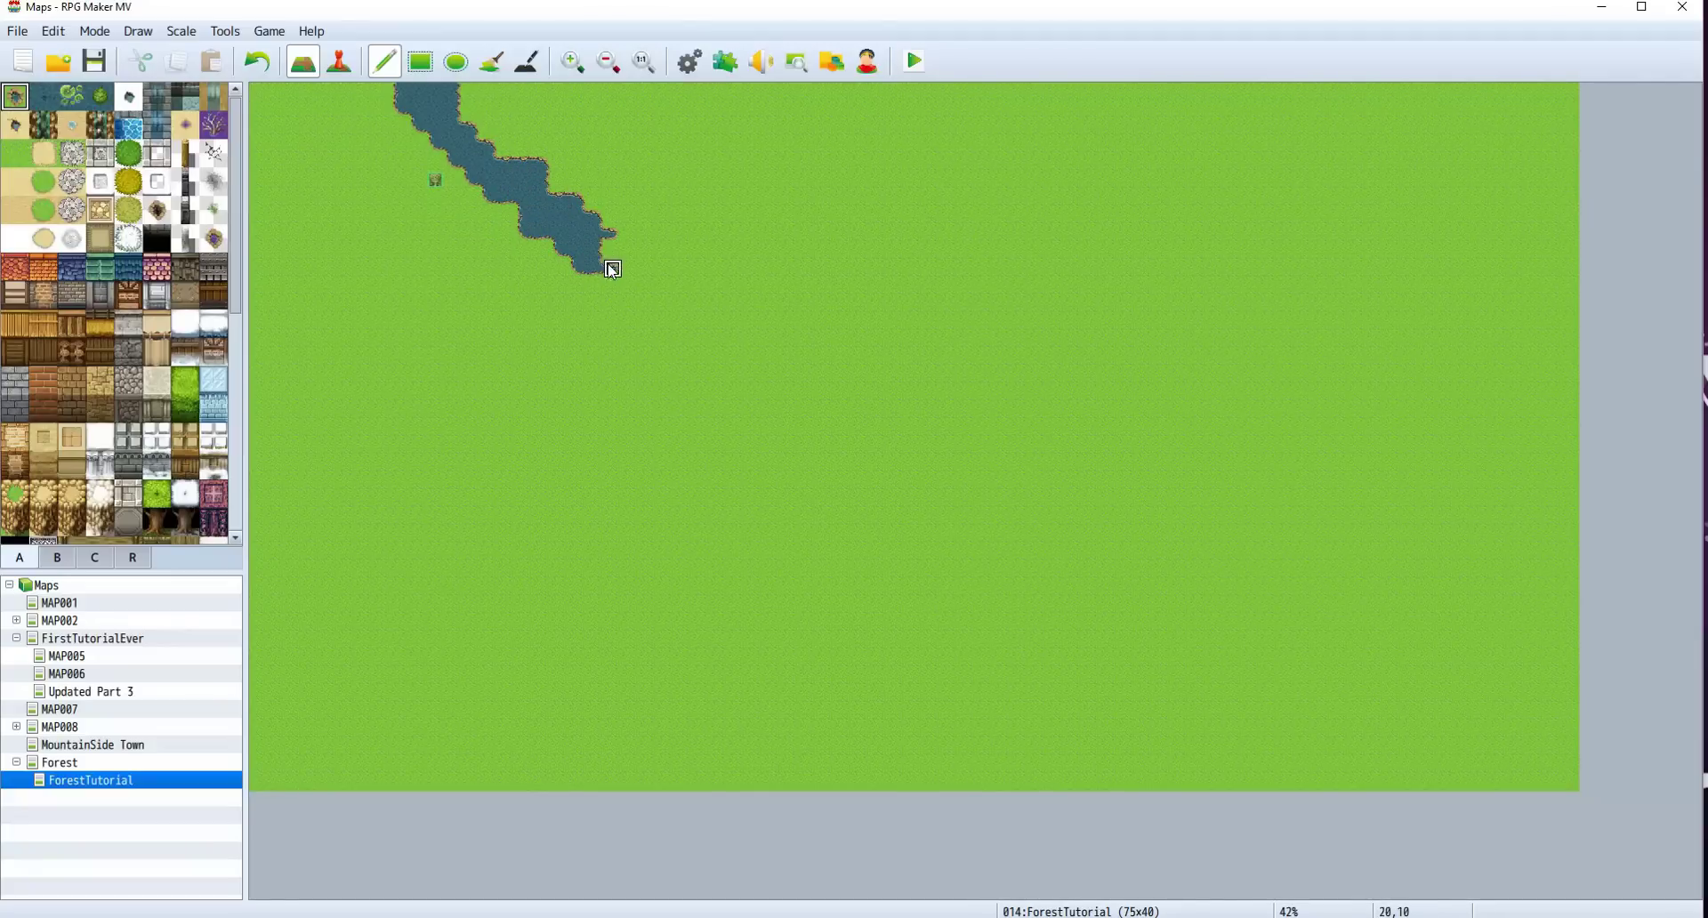
{"action": "mouse_move", "coordinate": [630, 271]}
{"action": "left_mouse_down"}
{"action": "mouse_move", "coordinate": [646, 315]}
{"action": "mouse_move", "coordinate": [680, 294]}
{"action": "mouse_move", "coordinate": [735, 321]}
{"action": "left_mouse_up"}
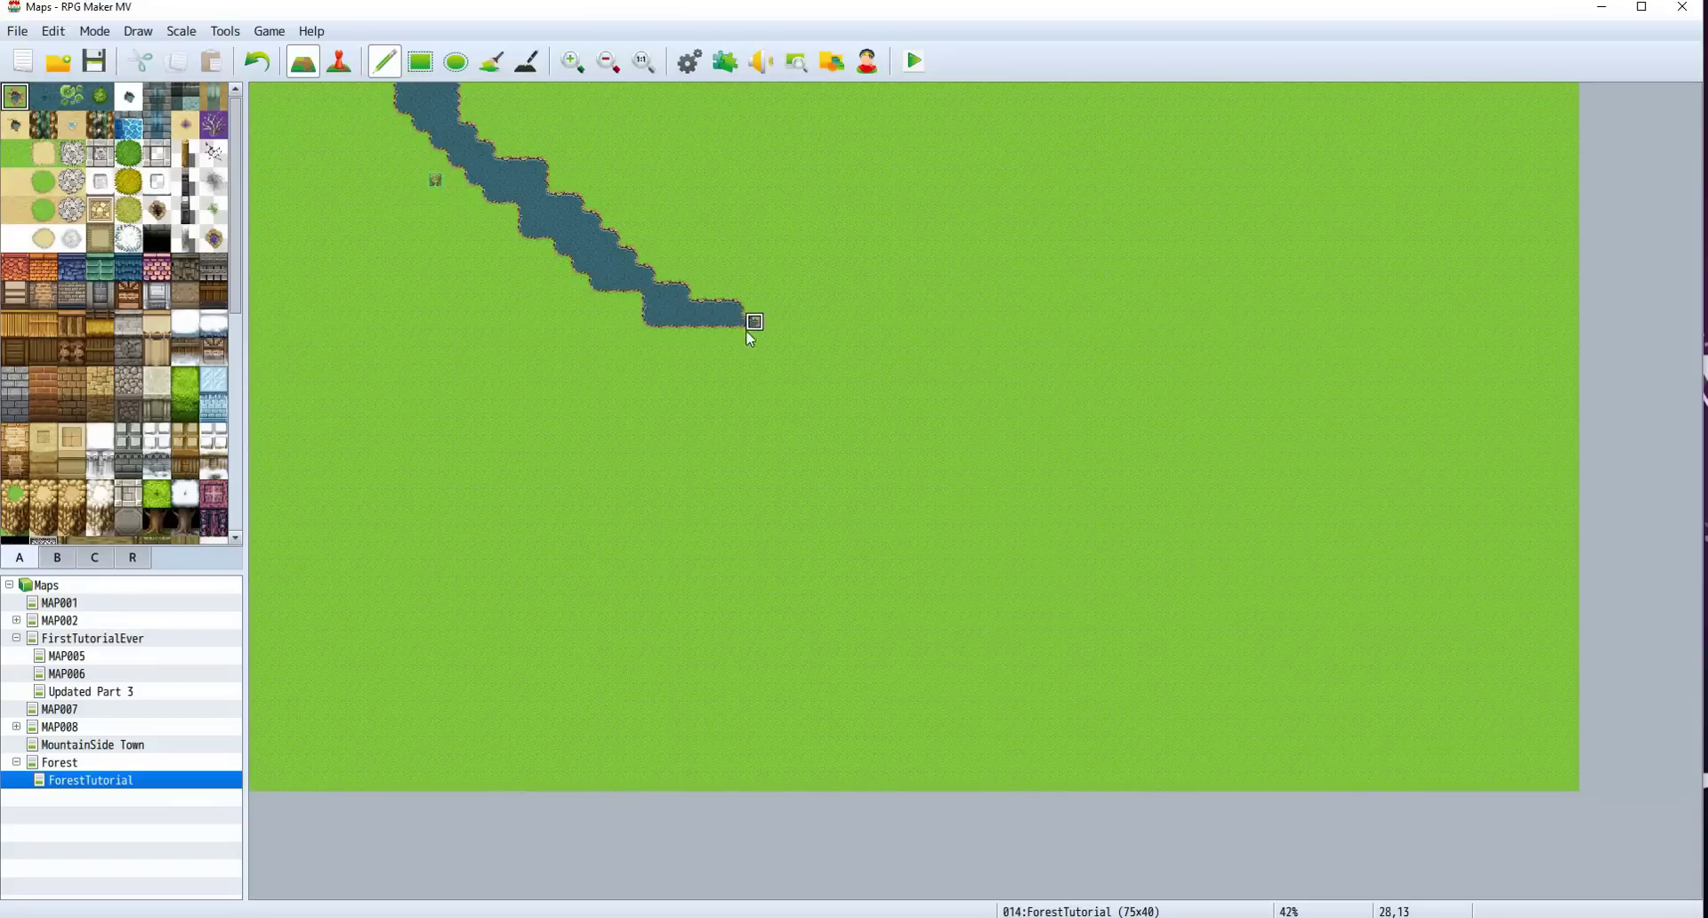
{"action": "mouse_move", "coordinate": [746, 339]}
{"action": "left_mouse_down"}
{"action": "mouse_move", "coordinate": [791, 309]}
{"action": "mouse_move", "coordinate": [765, 340]}
{"action": "mouse_move", "coordinate": [788, 349]}
{"action": "mouse_move", "coordinate": [787, 380]}
{"action": "mouse_move", "coordinate": [765, 389]}
{"action": "mouse_move", "coordinate": [794, 400]}
{"action": "mouse_move", "coordinate": [764, 427]}
{"action": "mouse_move", "coordinate": [783, 458]}
{"action": "mouse_move", "coordinate": [877, 478]}
{"action": "left_mouse_up"}
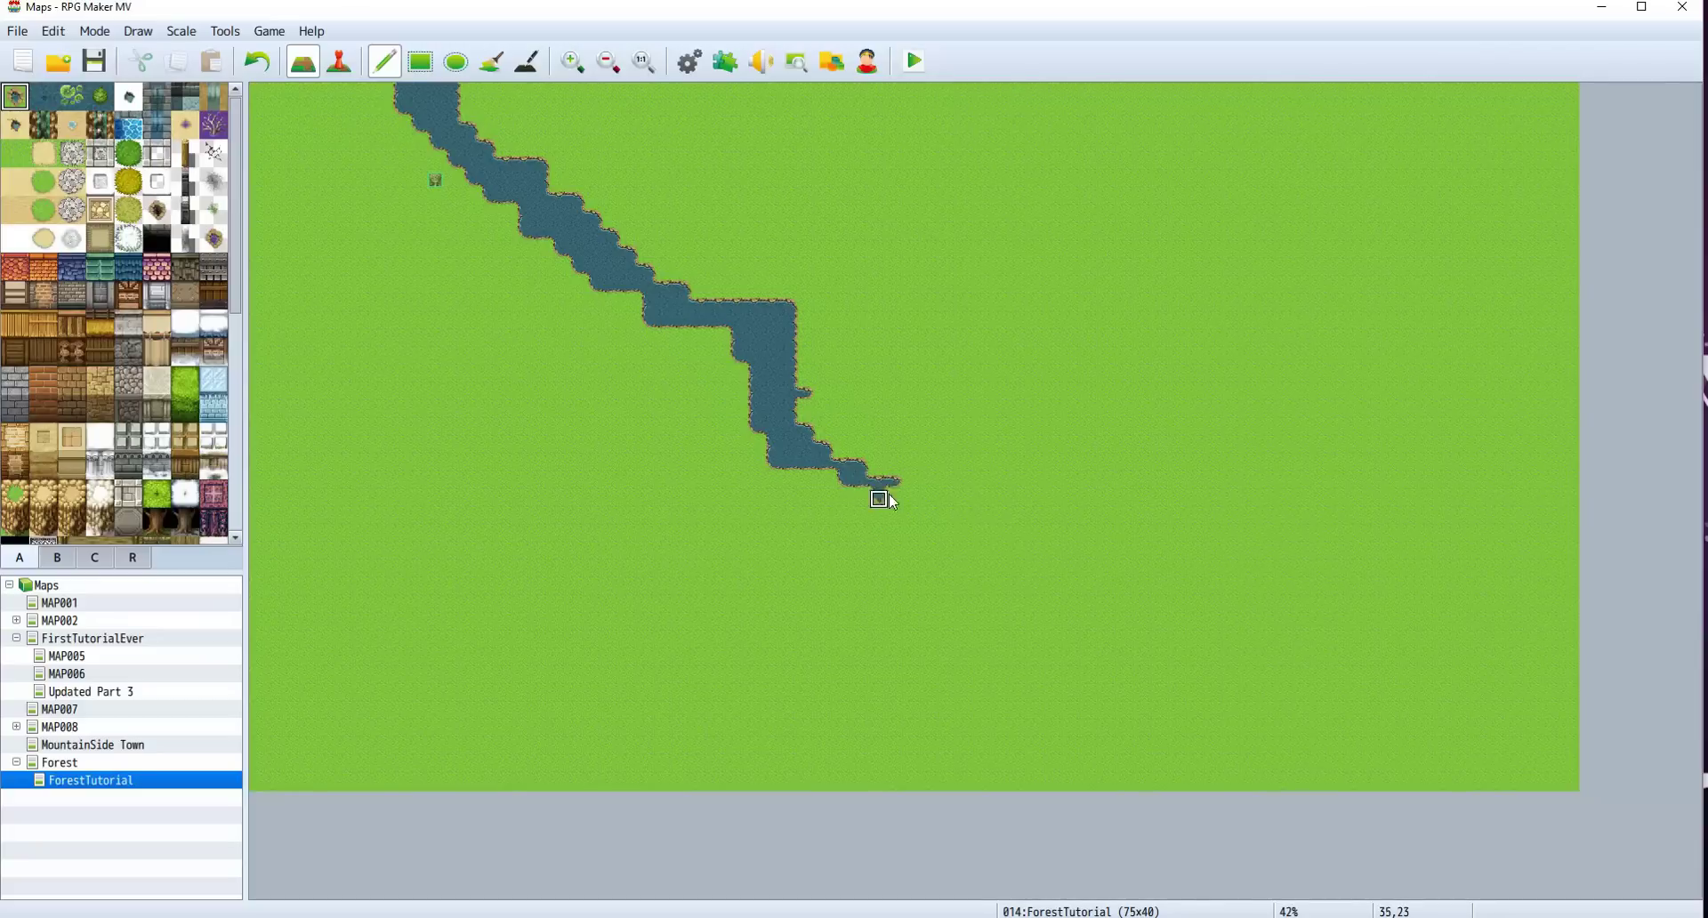
{"action": "mouse_move", "coordinate": [748, 355]}
{"action": "left_mouse_down"}
{"action": "mouse_move", "coordinate": [713, 370]}
{"action": "mouse_move", "coordinate": [738, 357]}
{"action": "mouse_move", "coordinate": [719, 387]}
{"action": "mouse_move", "coordinate": [738, 304]}
{"action": "mouse_move", "coordinate": [796, 317]}
{"action": "mouse_move", "coordinate": [802, 355]}
{"action": "mouse_move", "coordinate": [776, 397]}
{"action": "mouse_move", "coordinate": [790, 444]}
{"action": "mouse_move", "coordinate": [869, 515]}
{"action": "mouse_move", "coordinate": [873, 498]}
{"action": "mouse_move", "coordinate": [815, 472]}
{"action": "mouse_move", "coordinate": [921, 533]}
{"action": "mouse_move", "coordinate": [924, 516]}
{"action": "mouse_move", "coordinate": [930, 540]}
{"action": "mouse_move", "coordinate": [990, 508]}
{"action": "mouse_move", "coordinate": [1043, 529]}
{"action": "mouse_move", "coordinate": [930, 528]}
{"action": "mouse_move", "coordinate": [1220, 537]}
{"action": "mouse_move", "coordinate": [1034, 532]}
{"action": "mouse_move", "coordinate": [1206, 513]}
{"action": "mouse_move", "coordinate": [990, 512]}
{"action": "mouse_move", "coordinate": [1120, 541]}
{"action": "mouse_move", "coordinate": [1104, 546]}
{"action": "mouse_move", "coordinate": [1033, 520]}
{"action": "mouse_move", "coordinate": [1169, 498]}
{"action": "mouse_move", "coordinate": [1001, 503]}
{"action": "mouse_move", "coordinate": [1225, 518]}
{"action": "mouse_move", "coordinate": [1214, 542]}
{"action": "mouse_move", "coordinate": [1274, 549]}
{"action": "mouse_move", "coordinate": [869, 529]}
{"action": "mouse_move", "coordinate": [838, 508]}
{"action": "mouse_move", "coordinate": [1043, 535]}
{"action": "mouse_move", "coordinate": [946, 530]}
{"action": "mouse_move", "coordinate": [1053, 552]}
{"action": "mouse_move", "coordinate": [914, 551]}
{"action": "left_mouse_up"}
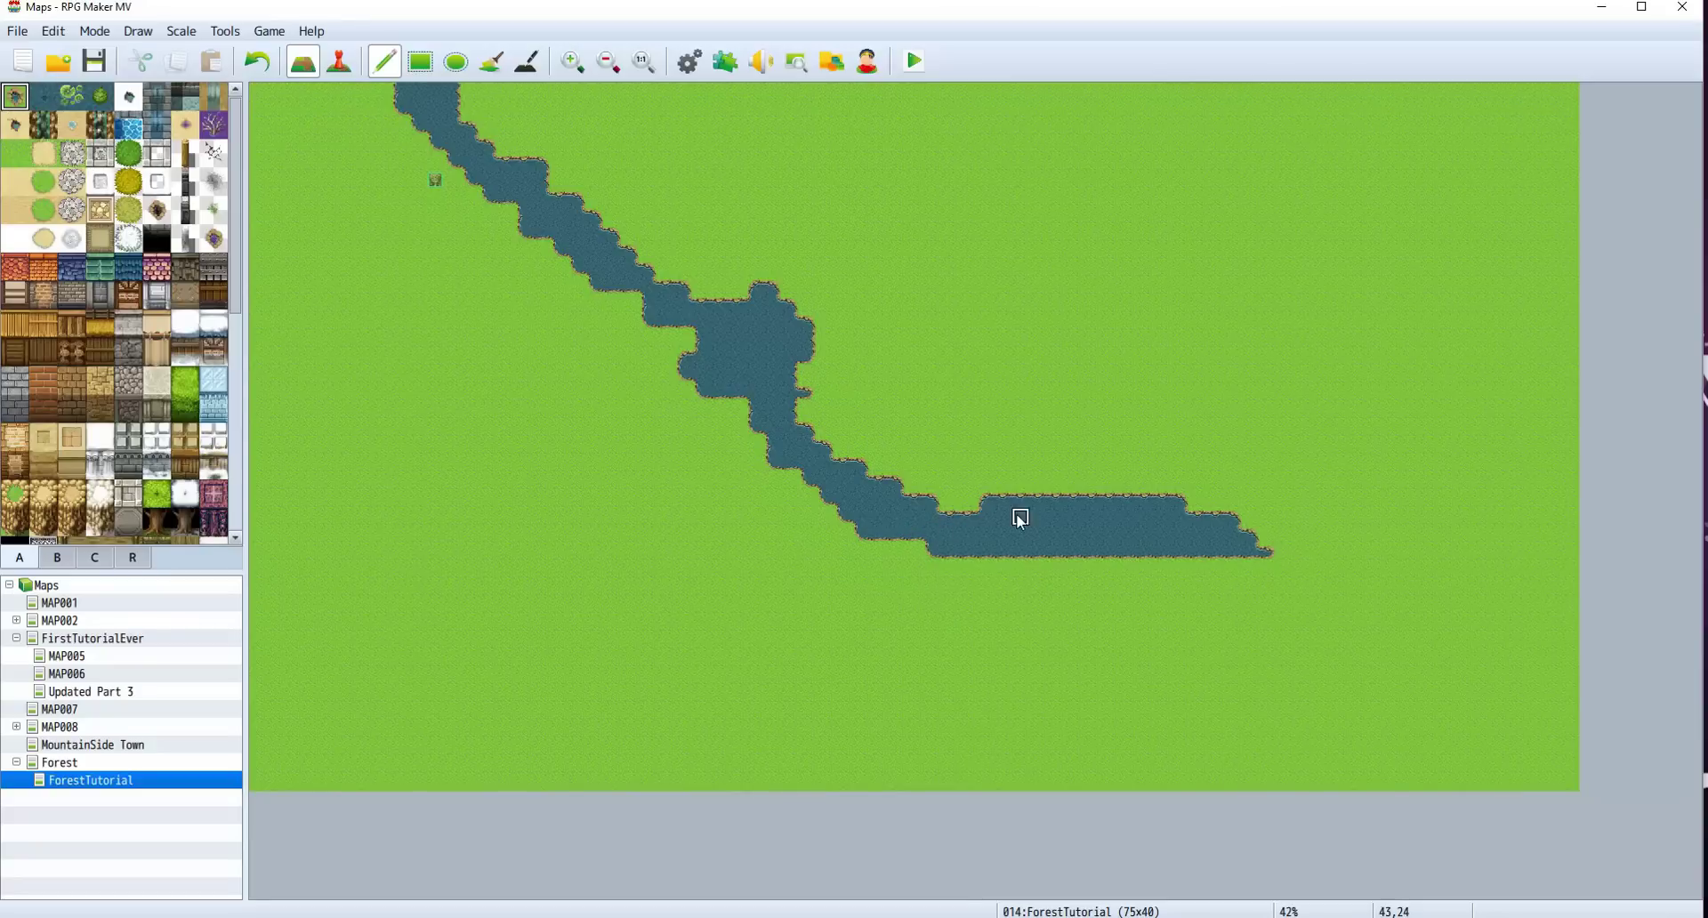
{"action": "mouse_move", "coordinate": [1202, 522]}
{"action": "left_mouse_down"}
{"action": "mouse_move", "coordinate": [1253, 495]}
{"action": "mouse_move", "coordinate": [1238, 531]}
{"action": "mouse_move", "coordinate": [1371, 475]}
{"action": "mouse_move", "coordinate": [1268, 549]}
{"action": "mouse_move", "coordinate": [1357, 585]}
{"action": "mouse_move", "coordinate": [1340, 619]}
{"action": "mouse_move", "coordinate": [1467, 633]}
{"action": "mouse_move", "coordinate": [1450, 663]}
{"action": "mouse_move", "coordinate": [1413, 697]}
{"action": "left_mouse_up"}
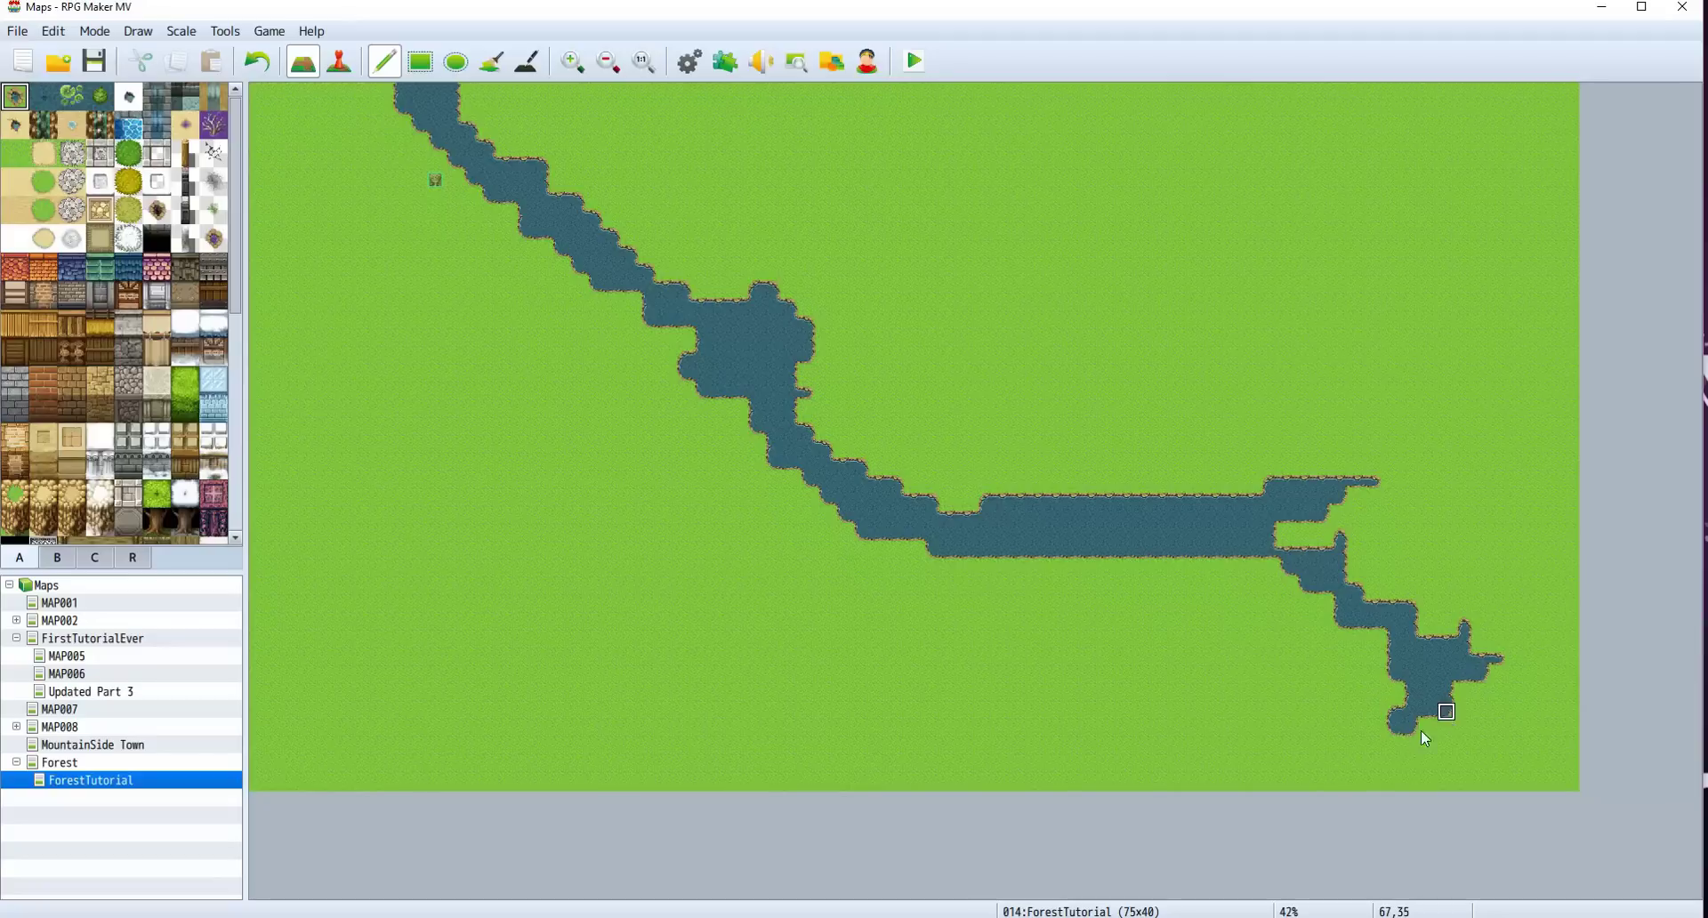
{"action": "mouse_move", "coordinate": [1412, 782]}
{"action": "left_mouse_down"}
{"action": "mouse_move", "coordinate": [1440, 685]}
{"action": "mouse_move", "coordinate": [1447, 783]}
{"action": "mouse_move", "coordinate": [1448, 707]}
{"action": "mouse_move", "coordinate": [1453, 680]}
{"action": "mouse_move", "coordinate": [1458, 757]}
{"action": "mouse_move", "coordinate": [1472, 662]}
{"action": "mouse_move", "coordinate": [1455, 633]}
{"action": "mouse_move", "coordinate": [1411, 619]}
{"action": "mouse_move", "coordinate": [1461, 622]}
{"action": "mouse_move", "coordinate": [1286, 529]}
{"action": "mouse_move", "coordinate": [1324, 537]}
{"action": "mouse_move", "coordinate": [1337, 507]}
{"action": "mouse_move", "coordinate": [1306, 507]}
{"action": "mouse_move", "coordinate": [1297, 468]}
{"action": "left_mouse_up"}
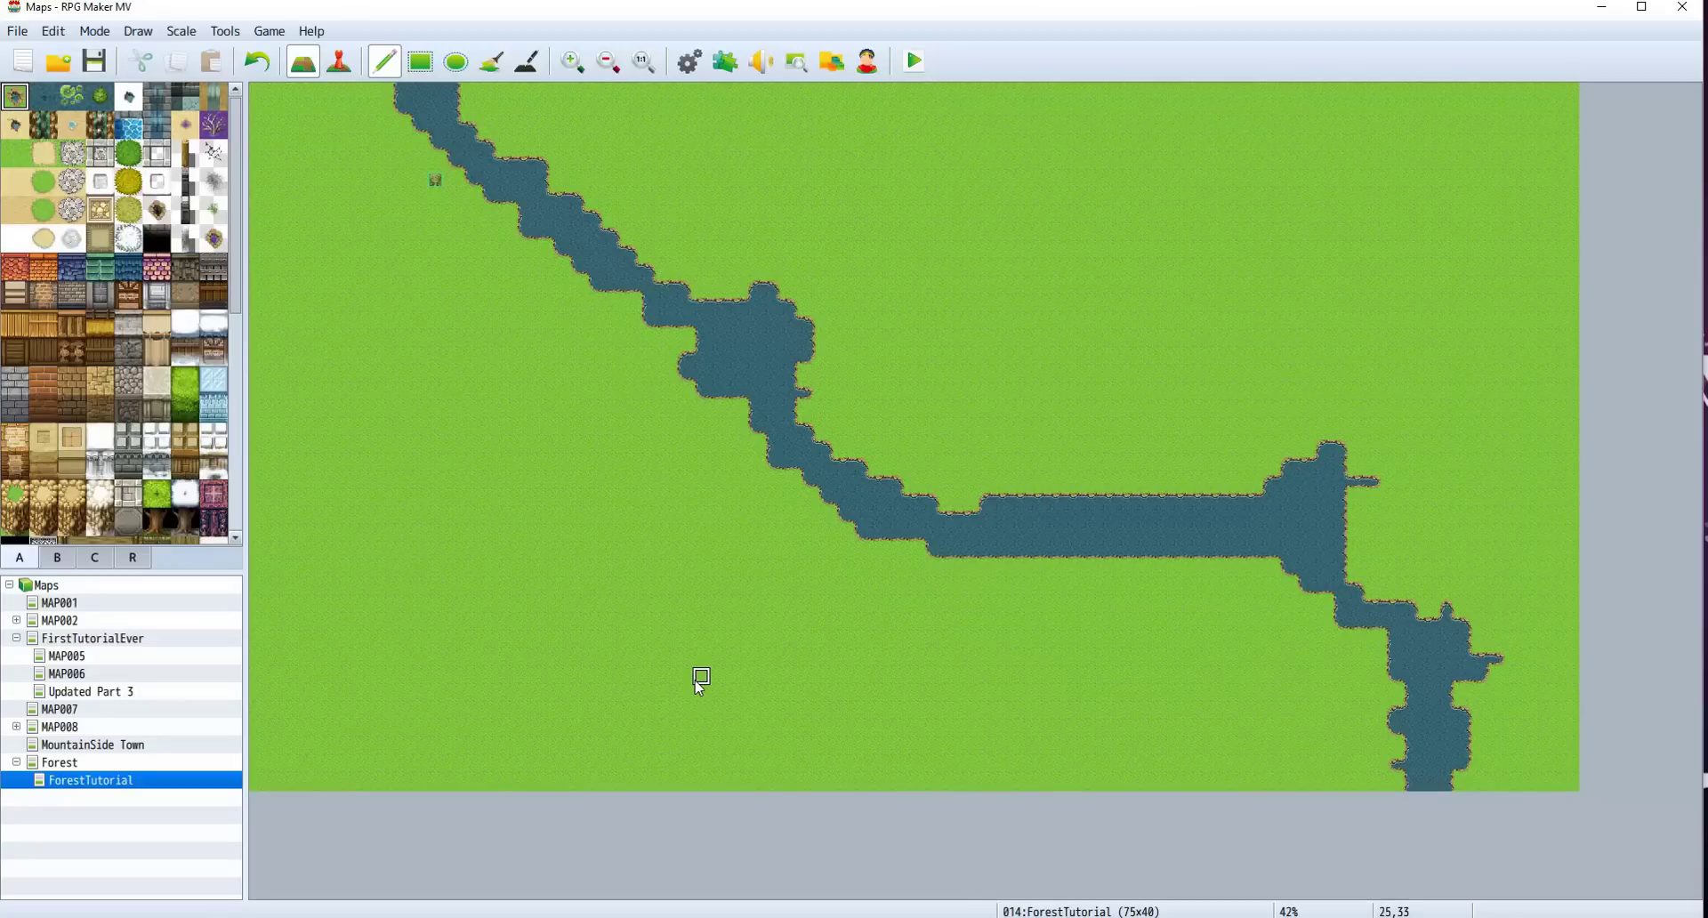
Step: Paint a water branch down-left to the left edge and thicken the three-way junction
{"action": "mouse_move", "coordinate": [771, 452]}
{"action": "left_mouse_down"}
{"action": "mouse_move", "coordinate": [239, 682]}
{"action": "mouse_move", "coordinate": [762, 447]}
{"action": "mouse_move", "coordinate": [263, 652]}
{"action": "mouse_move", "coordinate": [438, 593]}
{"action": "mouse_move", "coordinate": [643, 474]}
{"action": "mouse_move", "coordinate": [750, 440]}
{"action": "mouse_move", "coordinate": [240, 692]}
{"action": "mouse_move", "coordinate": [722, 481]}
{"action": "mouse_move", "coordinate": [767, 466]}
{"action": "mouse_move", "coordinate": [755, 482]}
{"action": "mouse_move", "coordinate": [804, 482]}
{"action": "mouse_move", "coordinate": [745, 402]}
{"action": "mouse_move", "coordinate": [737, 446]}
{"action": "left_mouse_up"}
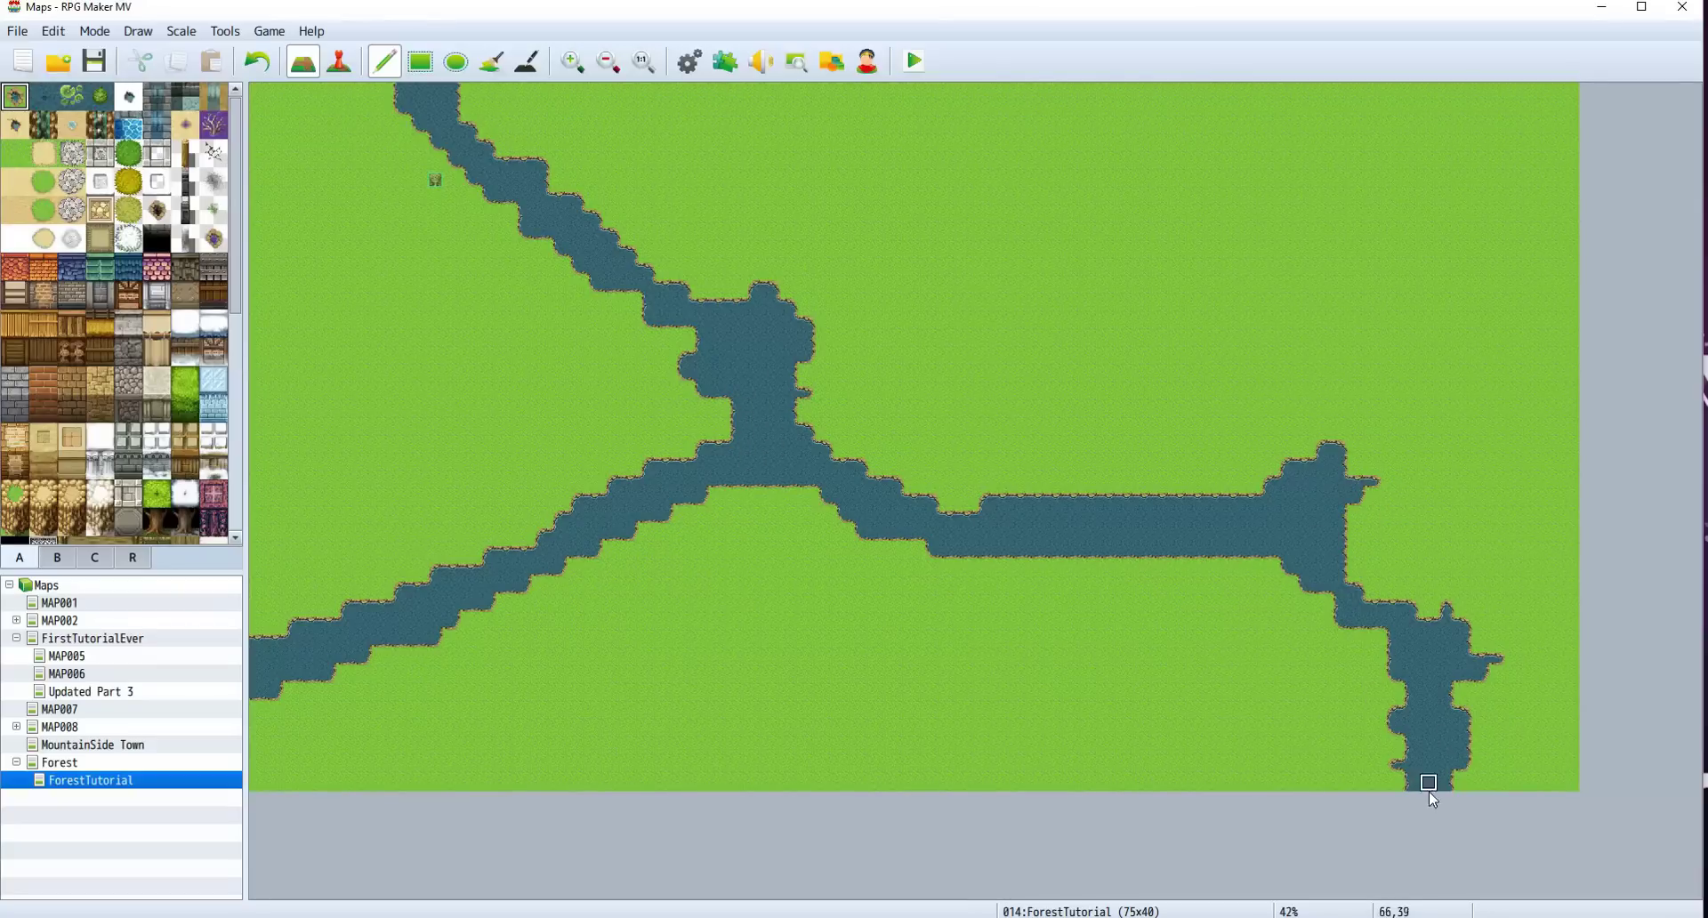
{"action": "mouse_move", "coordinate": [1340, 500]}
{"action": "left_mouse_down"}
{"action": "mouse_move", "coordinate": [1343, 557]}
{"action": "mouse_move", "coordinate": [1393, 621]}
{"action": "left_mouse_up"}
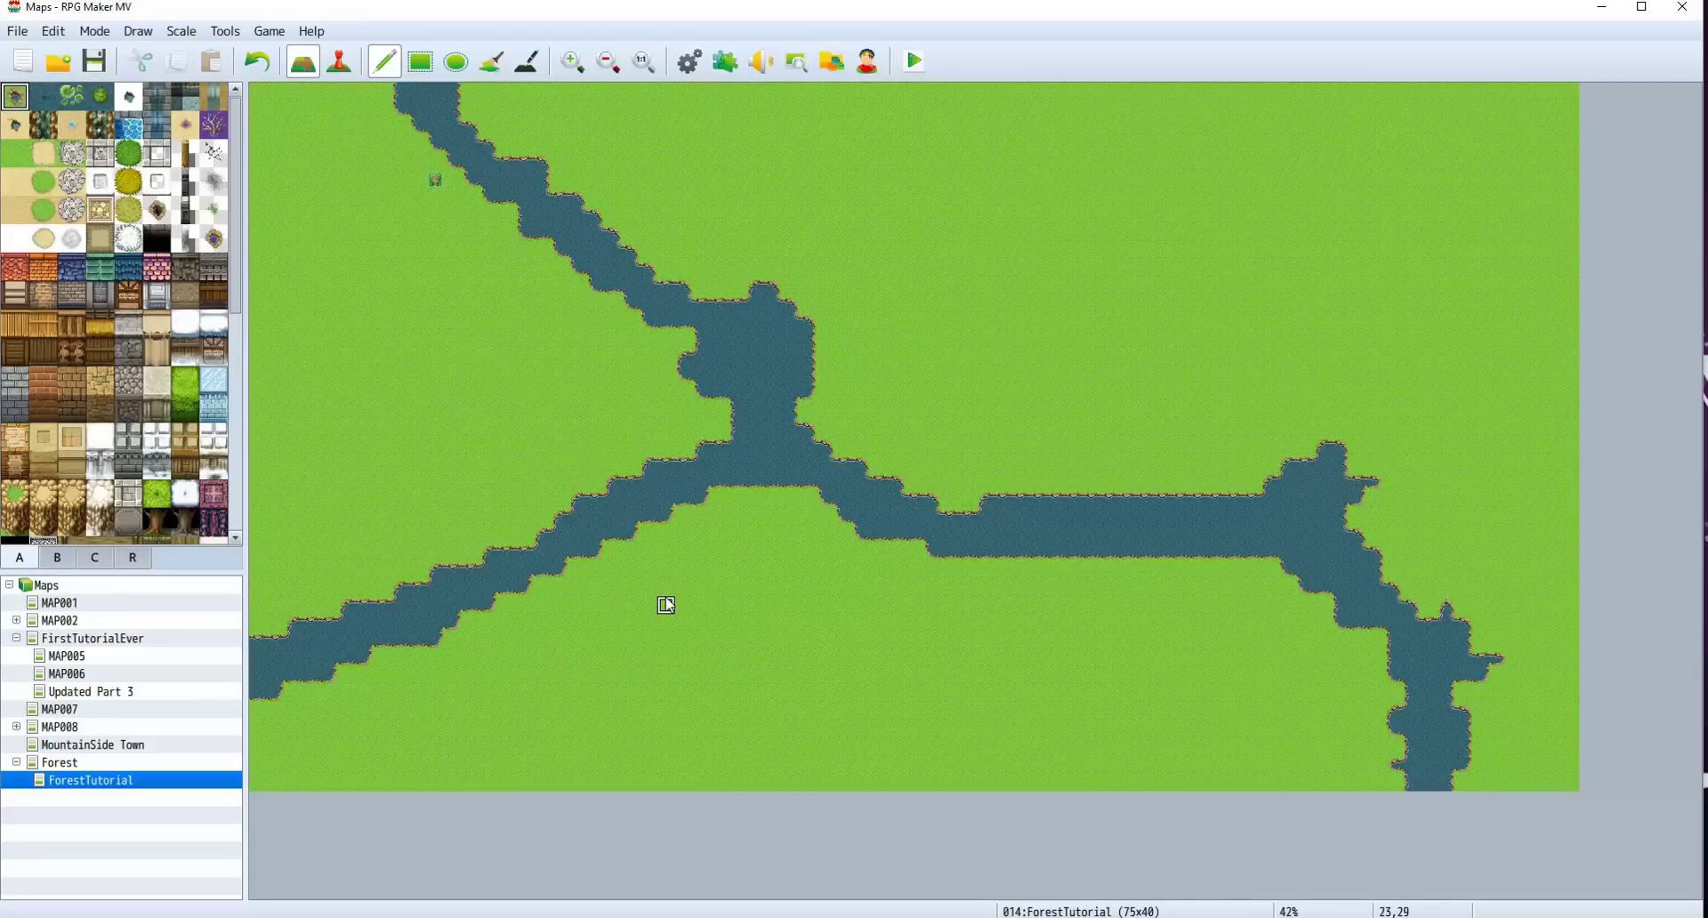
Step: Save, start a New Game in the playtest, walk the player down and up, then close it
{"action": "left_click", "coordinate": [913, 64]}
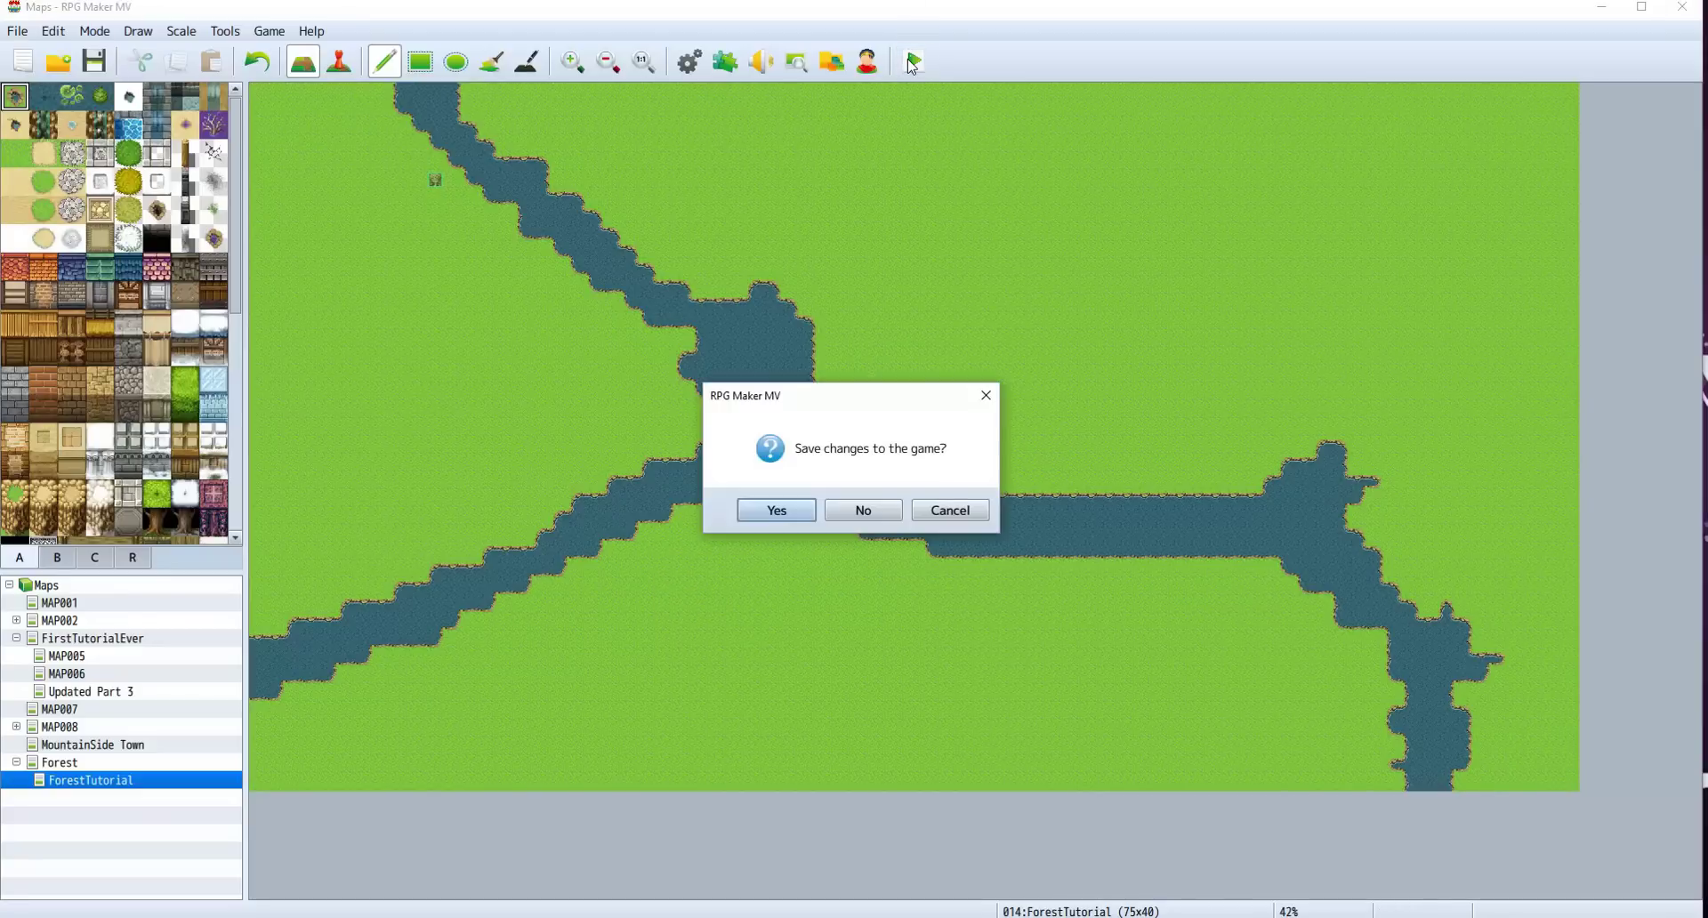
{"action": "left_click", "coordinate": [774, 510]}
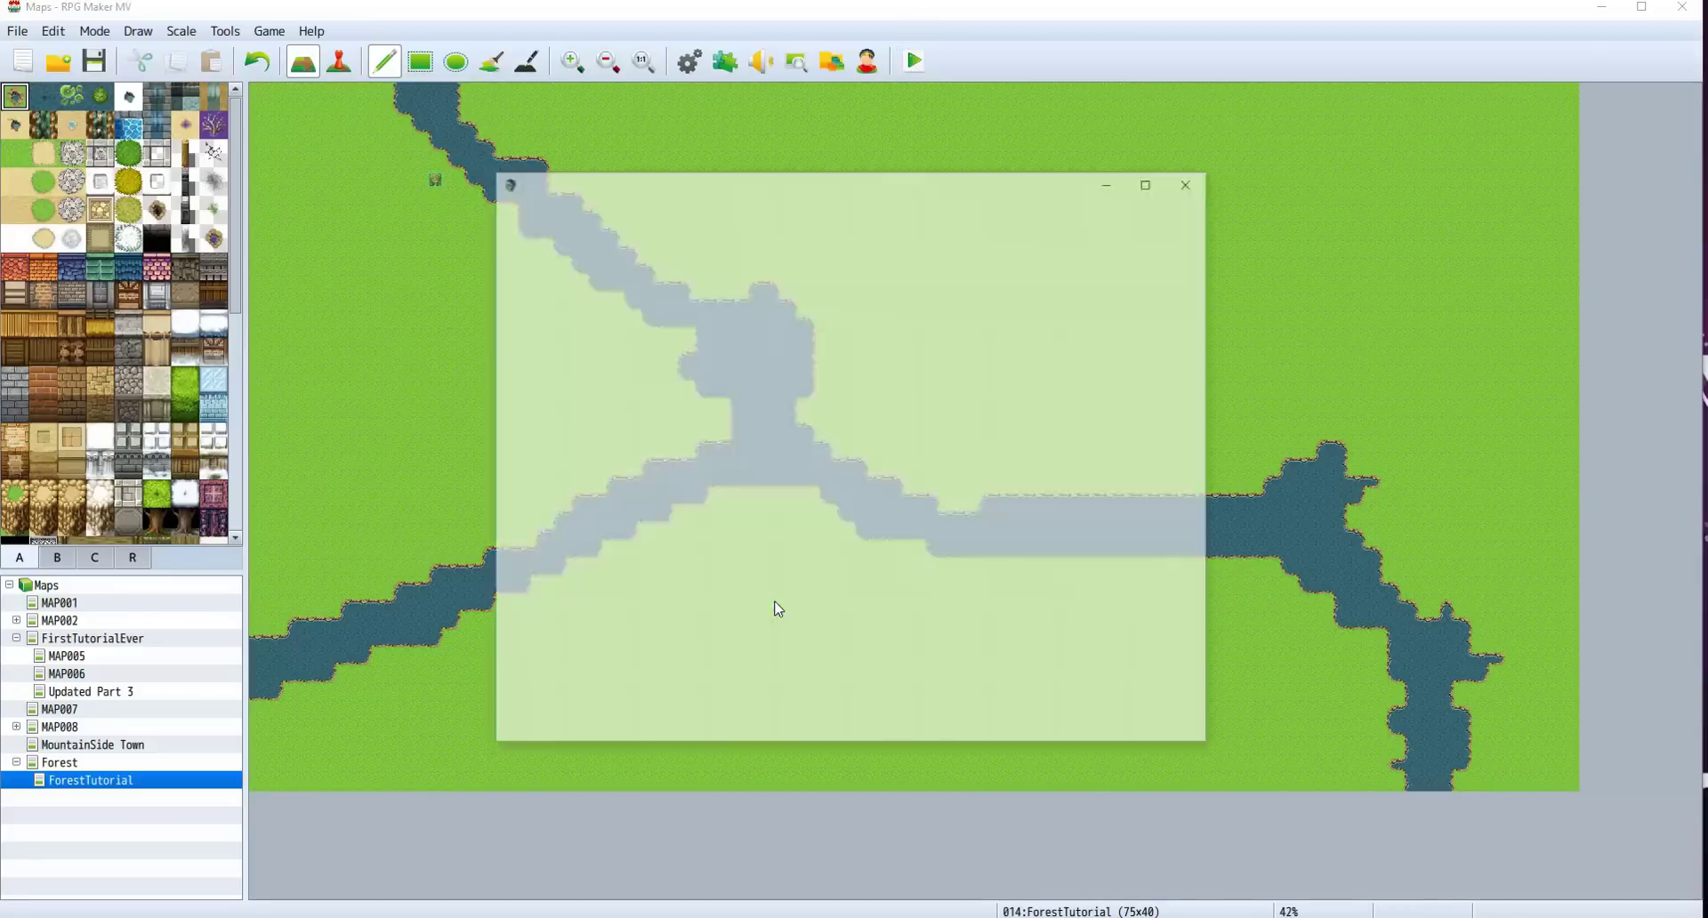
{"action": "key", "text": "Return"}
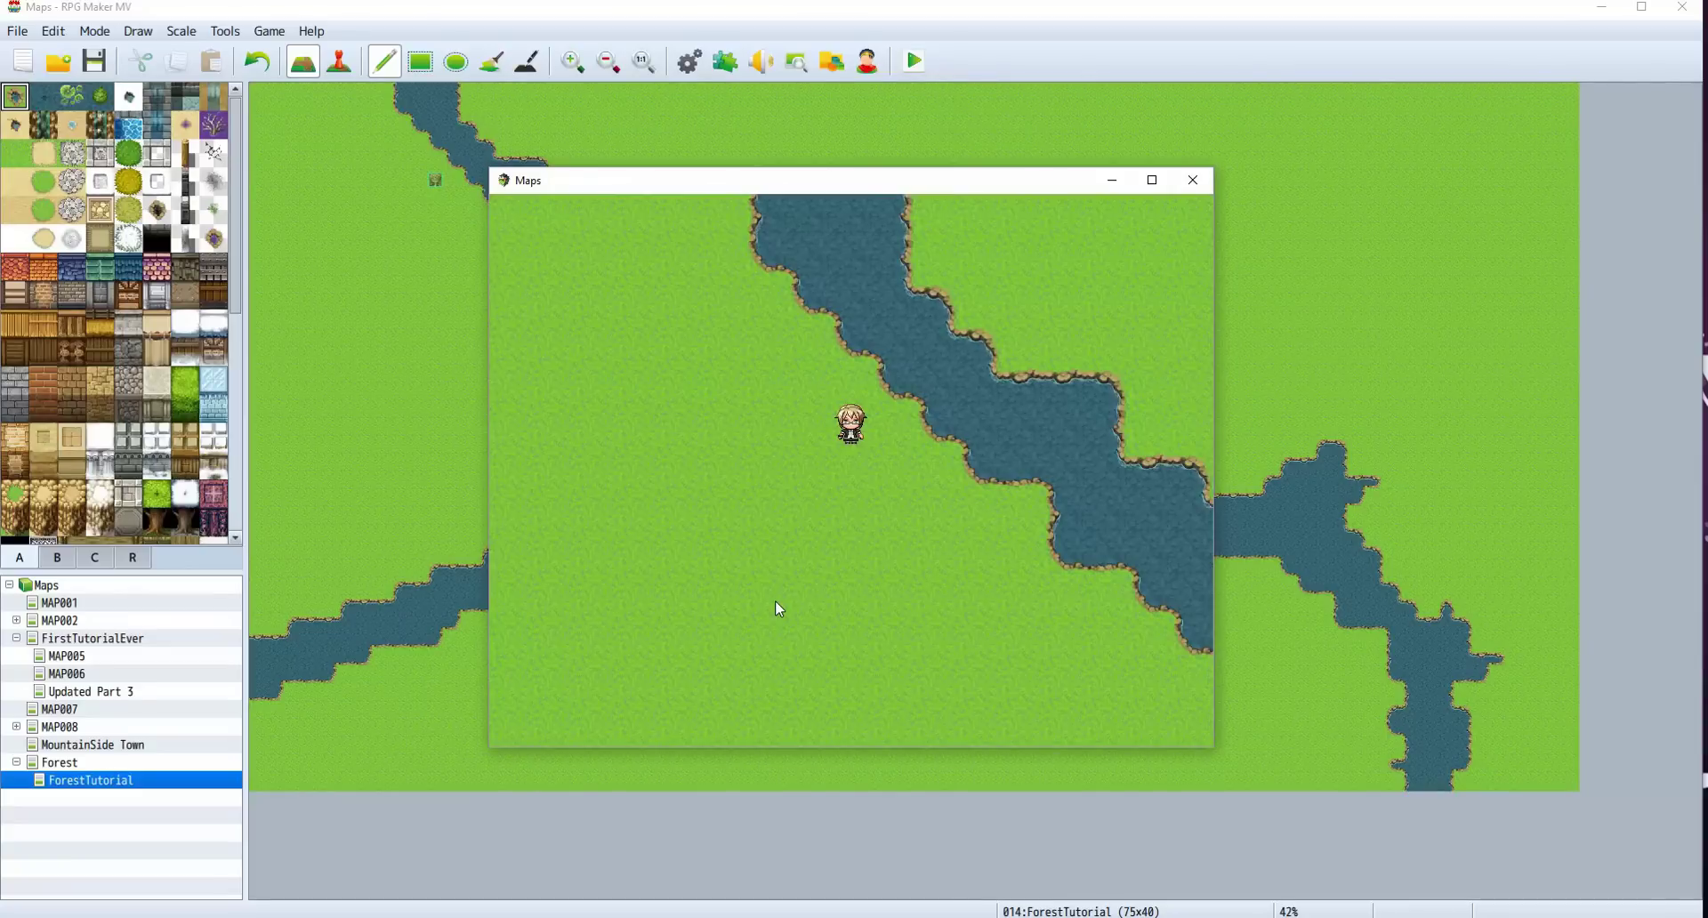
{"action": "key", "text": "Down"}
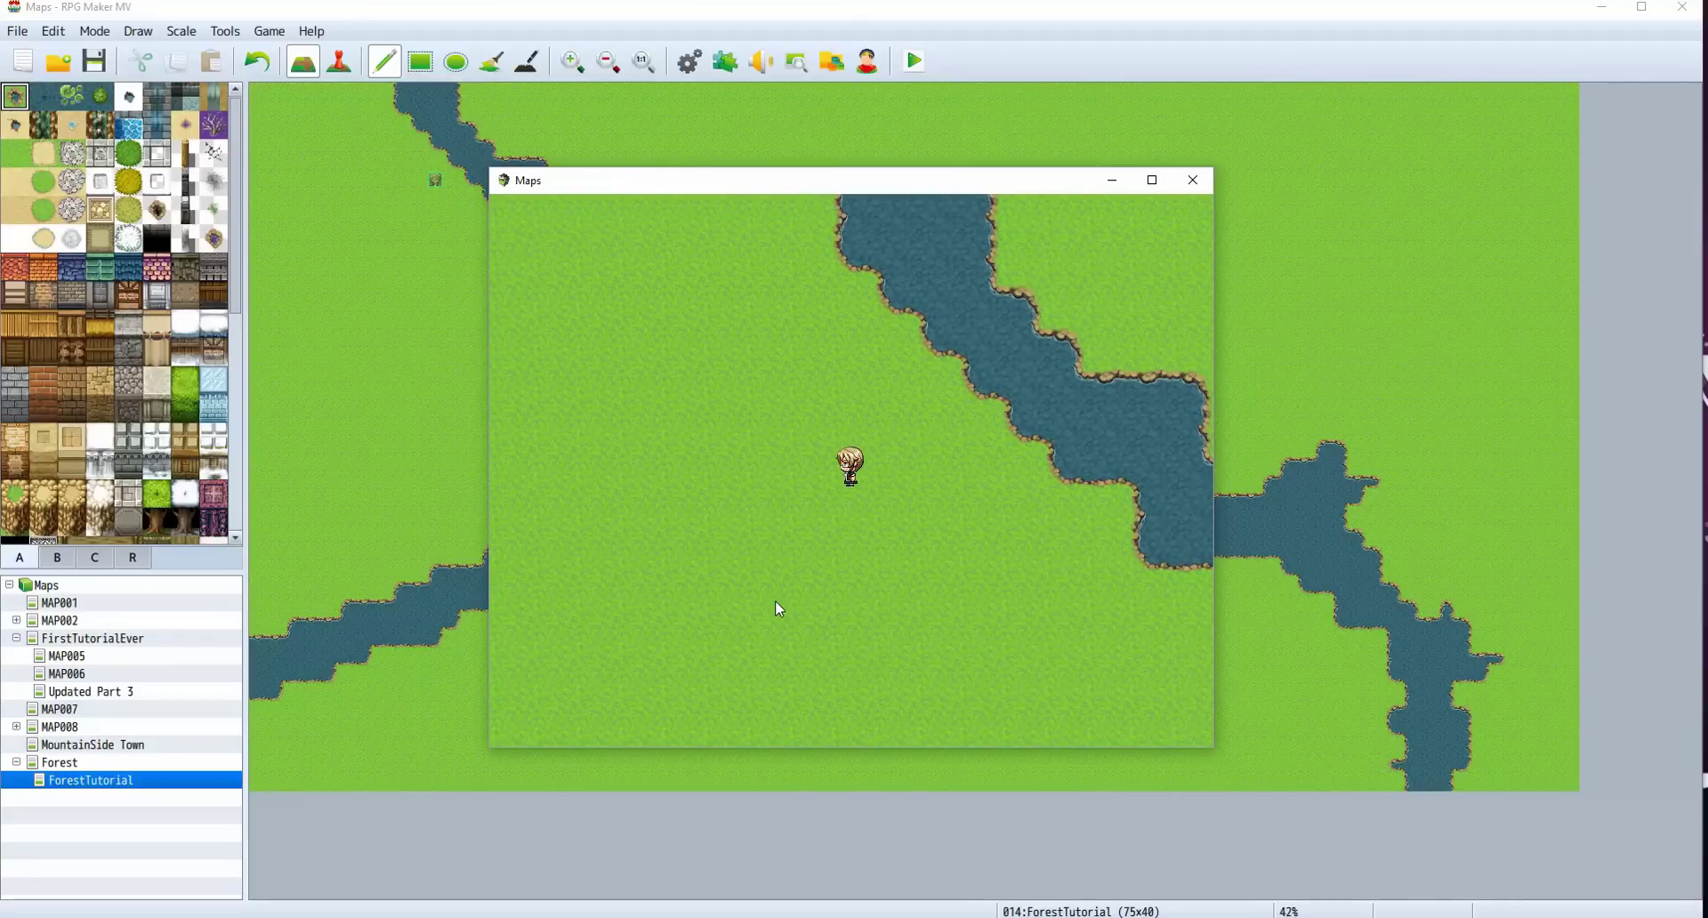
{"action": "key", "text": "Up"}
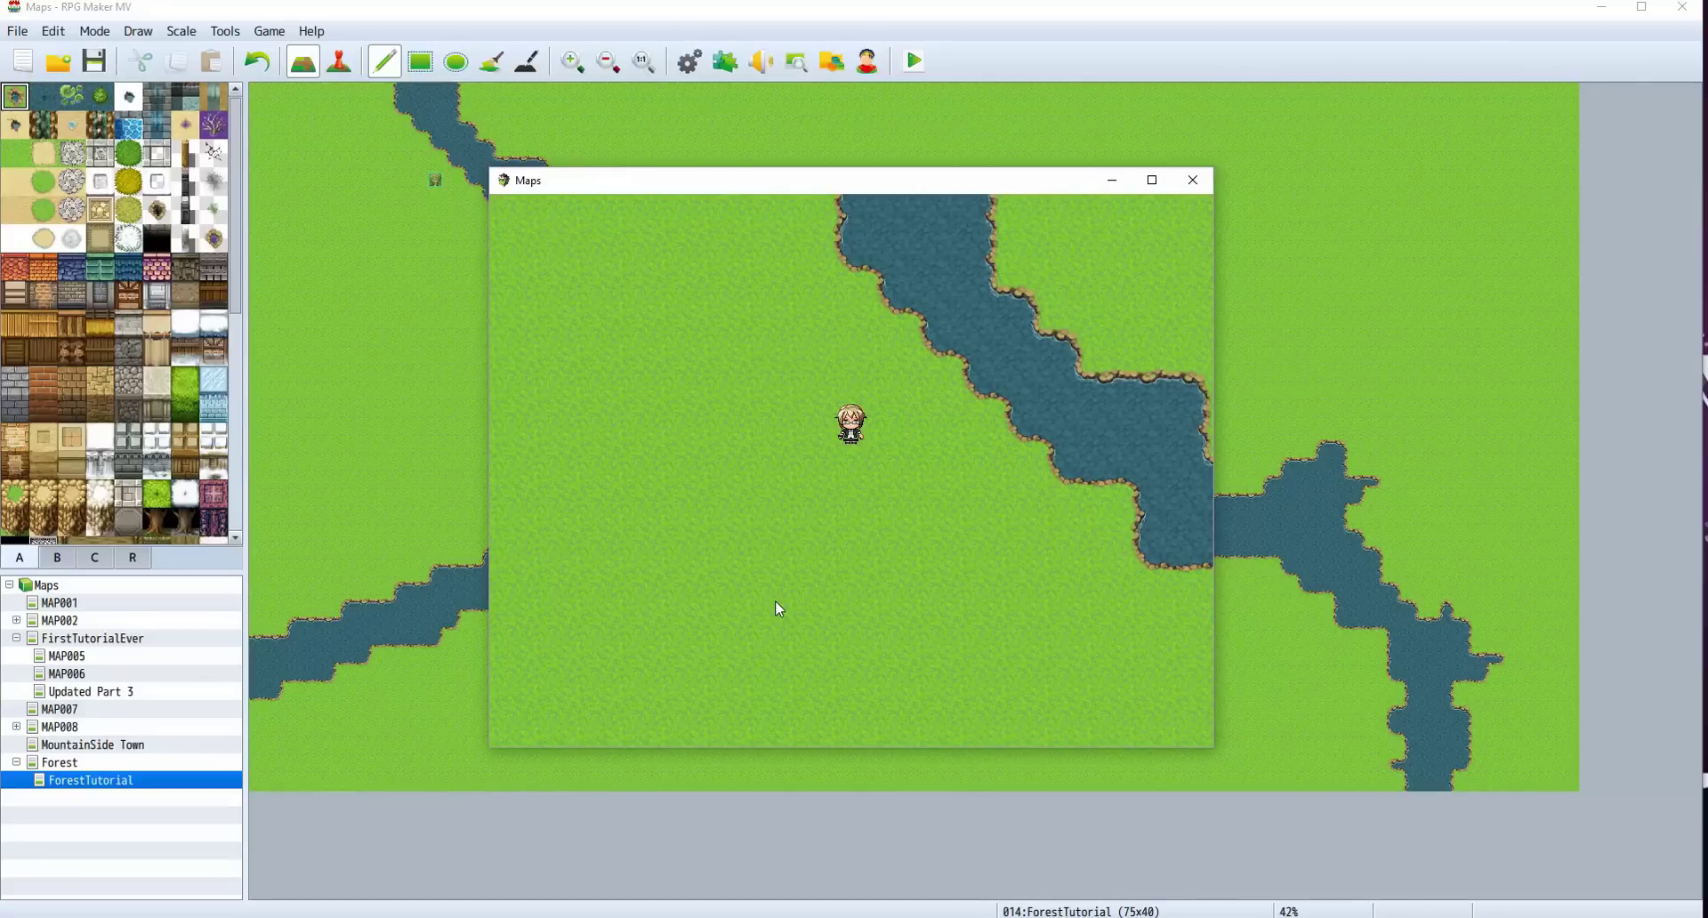
{"action": "left_click", "coordinate": [1193, 180]}
Step: Bring the Mapshots Explorer folder in front of Photoshop
{"action": "mouse_move", "coordinate": [456, 916]}
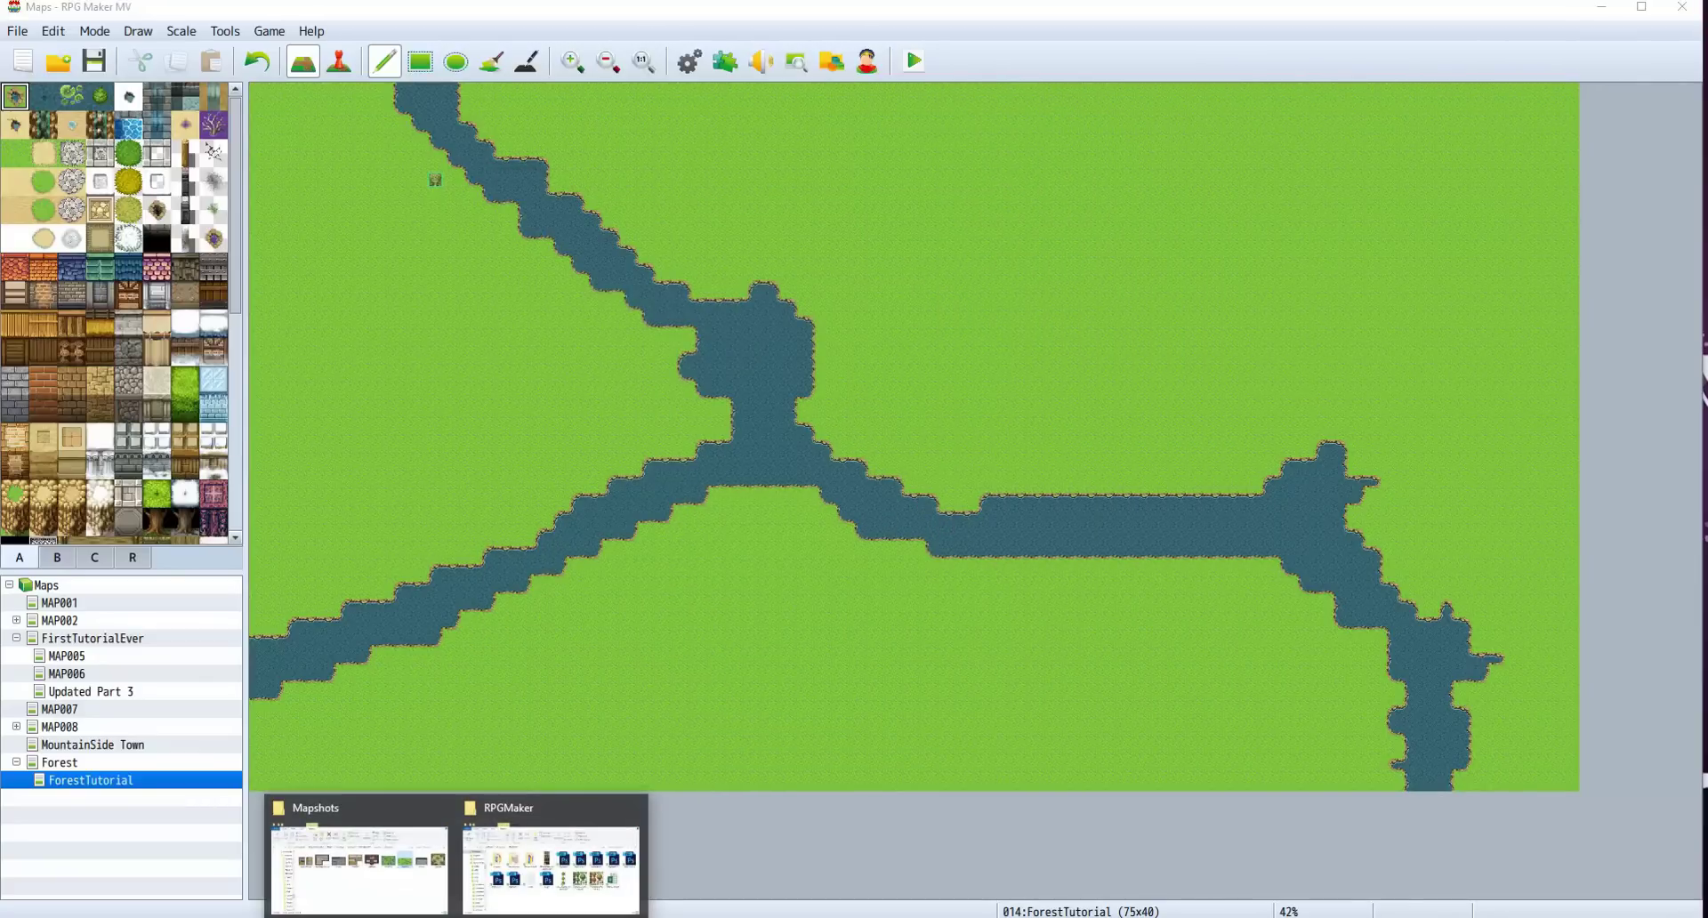
{"action": "left_click", "coordinate": [400, 875]}
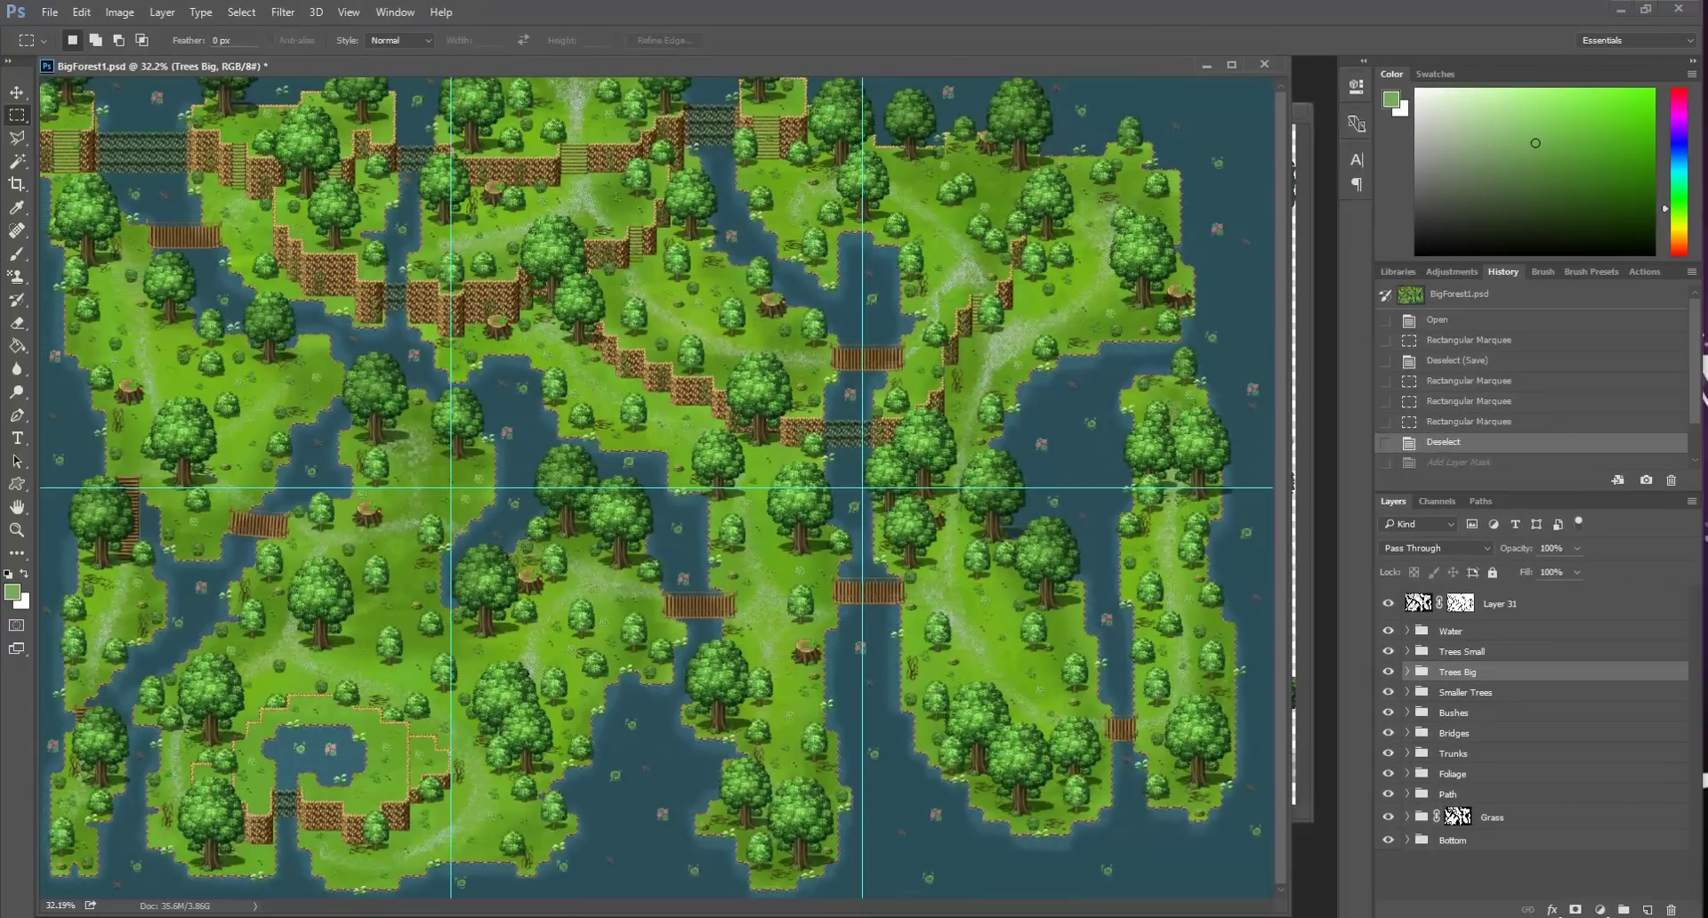
{"action": "mouse_move", "coordinate": [558, 894]}
{"action": "left_click", "coordinate": [360, 865]}
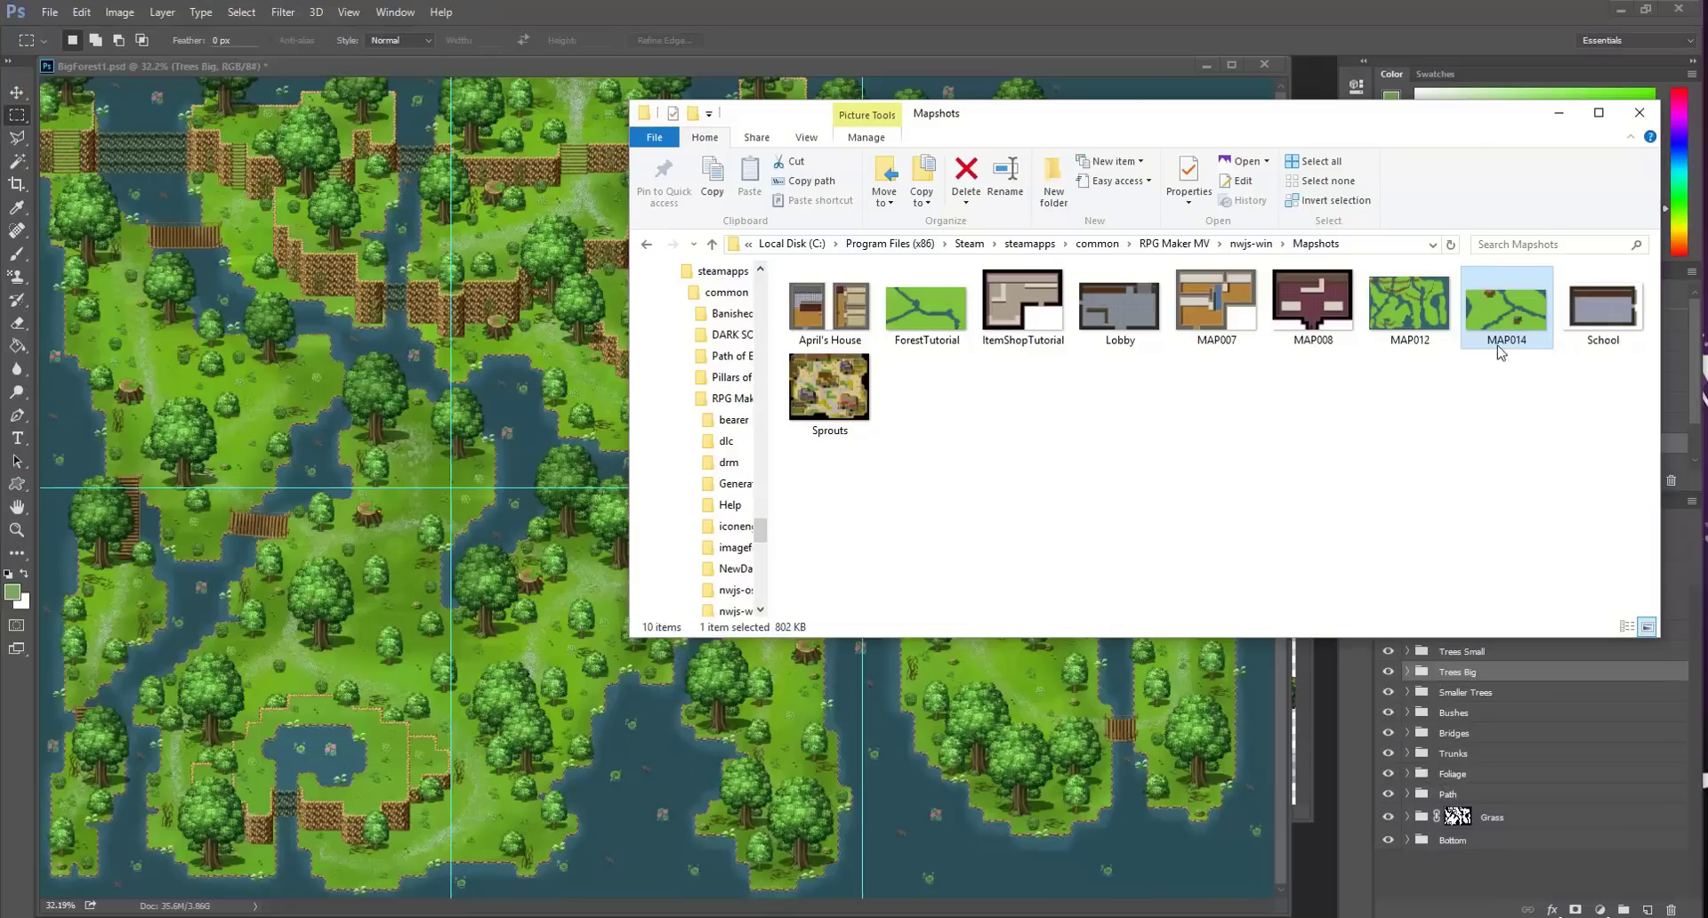
Step: Drag MAP014.png in and close it, then drag ForestTutorial.png into Photoshop to open it
{"action": "left_click_drag", "start_coordinate": [1515, 316], "coordinate": [831, 72]}
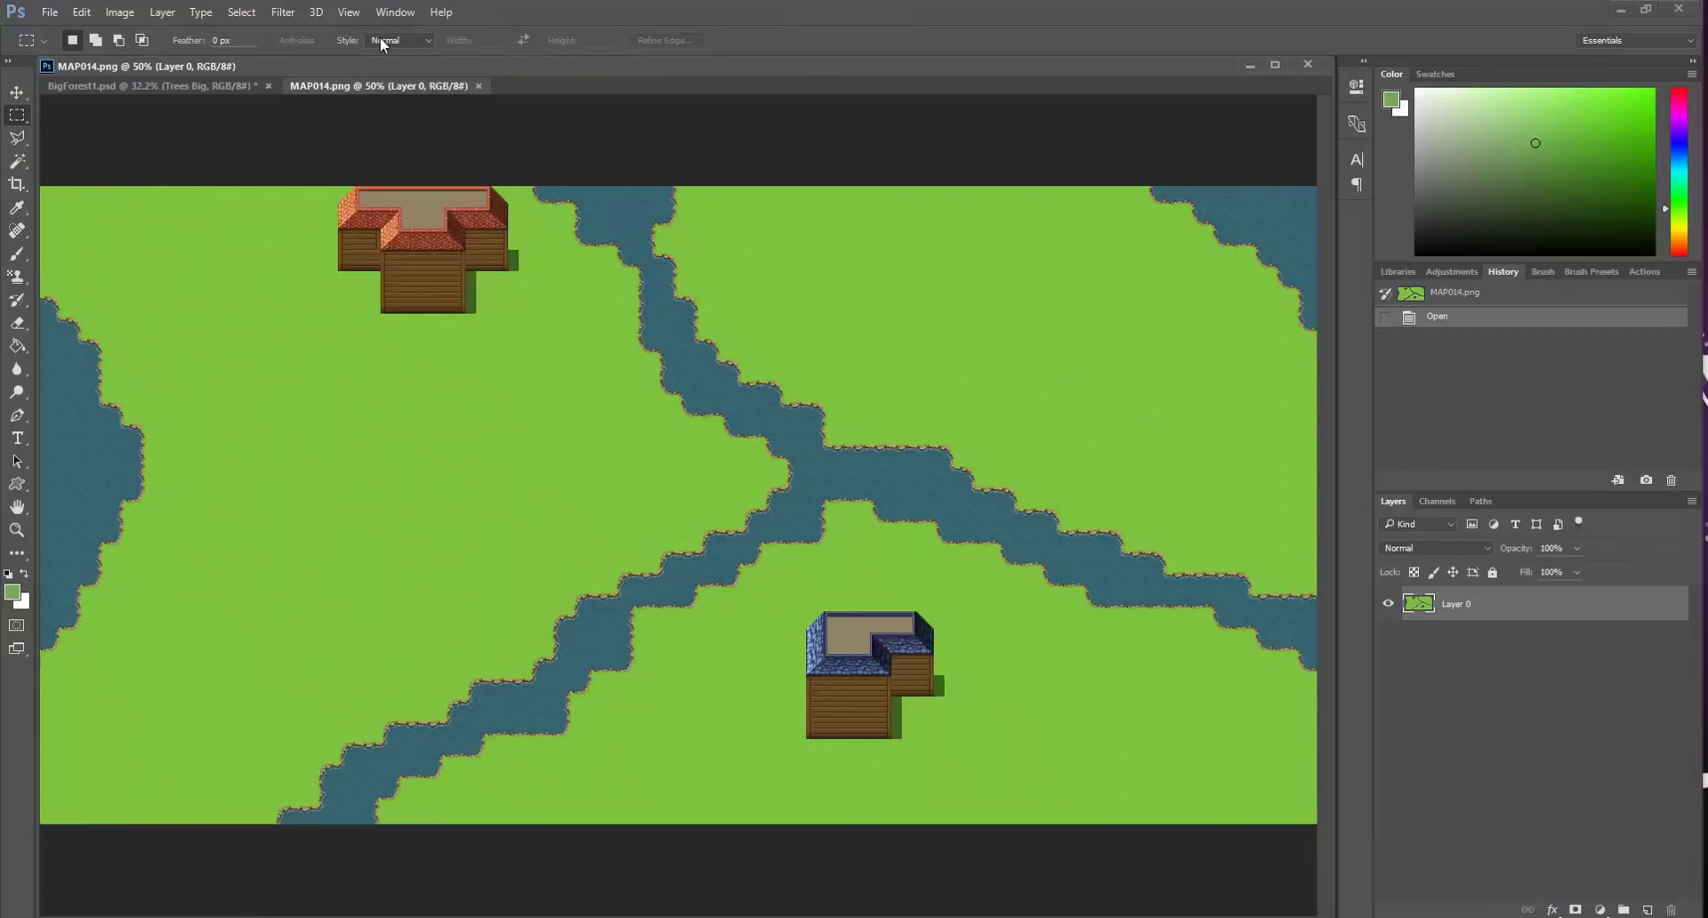
{"action": "left_click", "coordinate": [479, 86]}
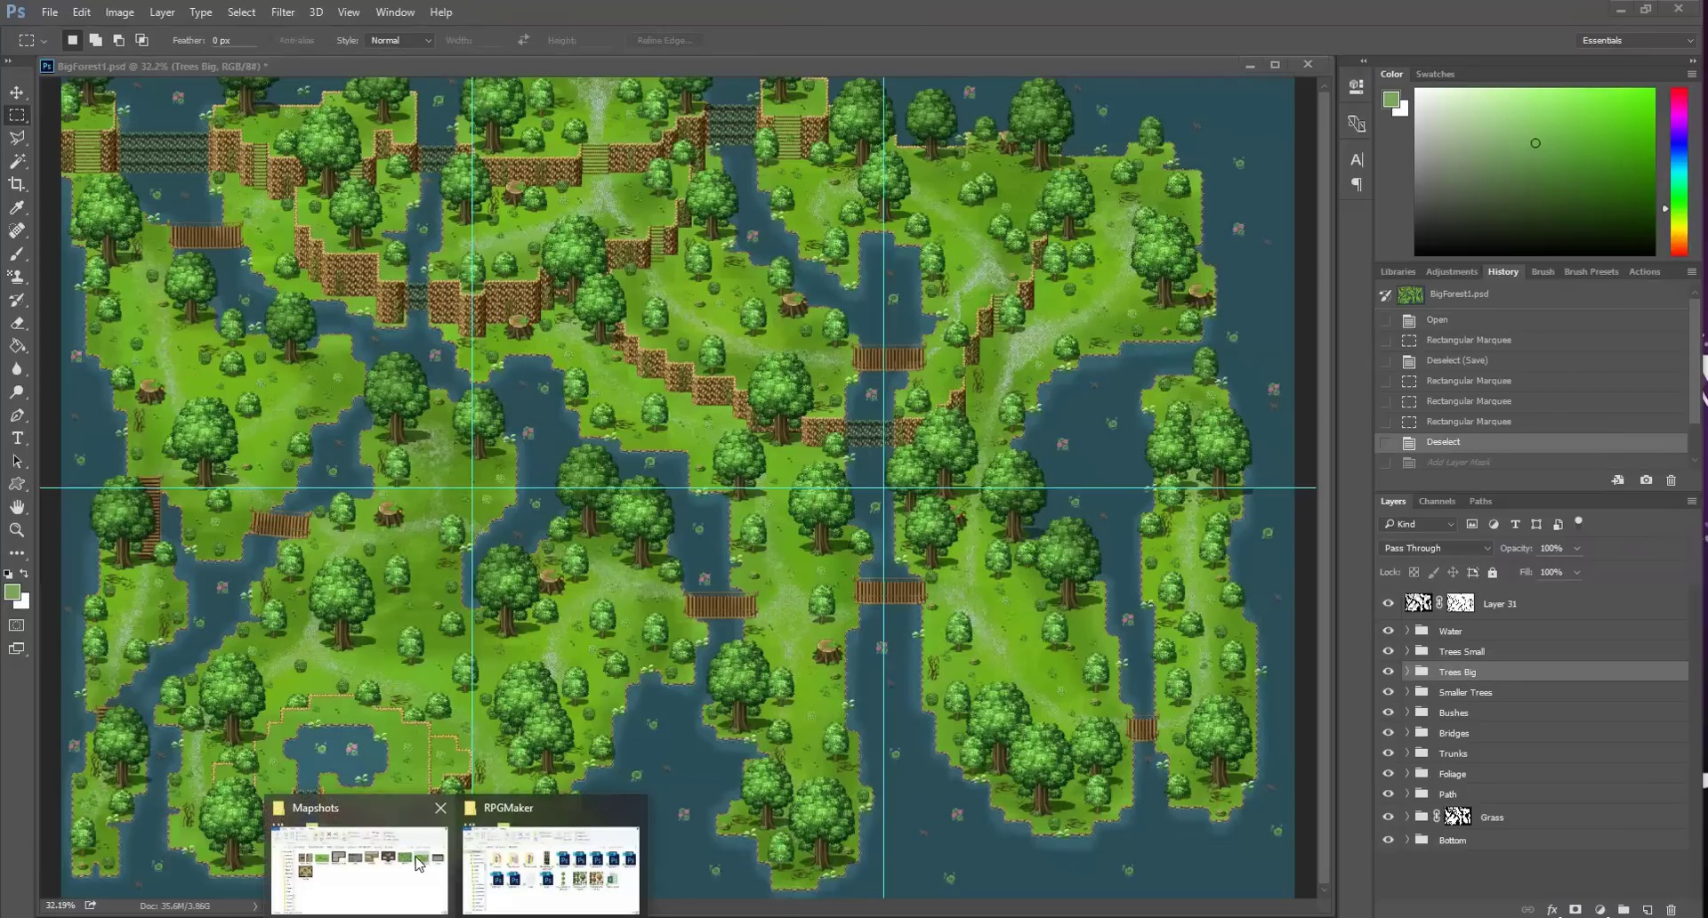
{"action": "left_click", "coordinate": [359, 864]}
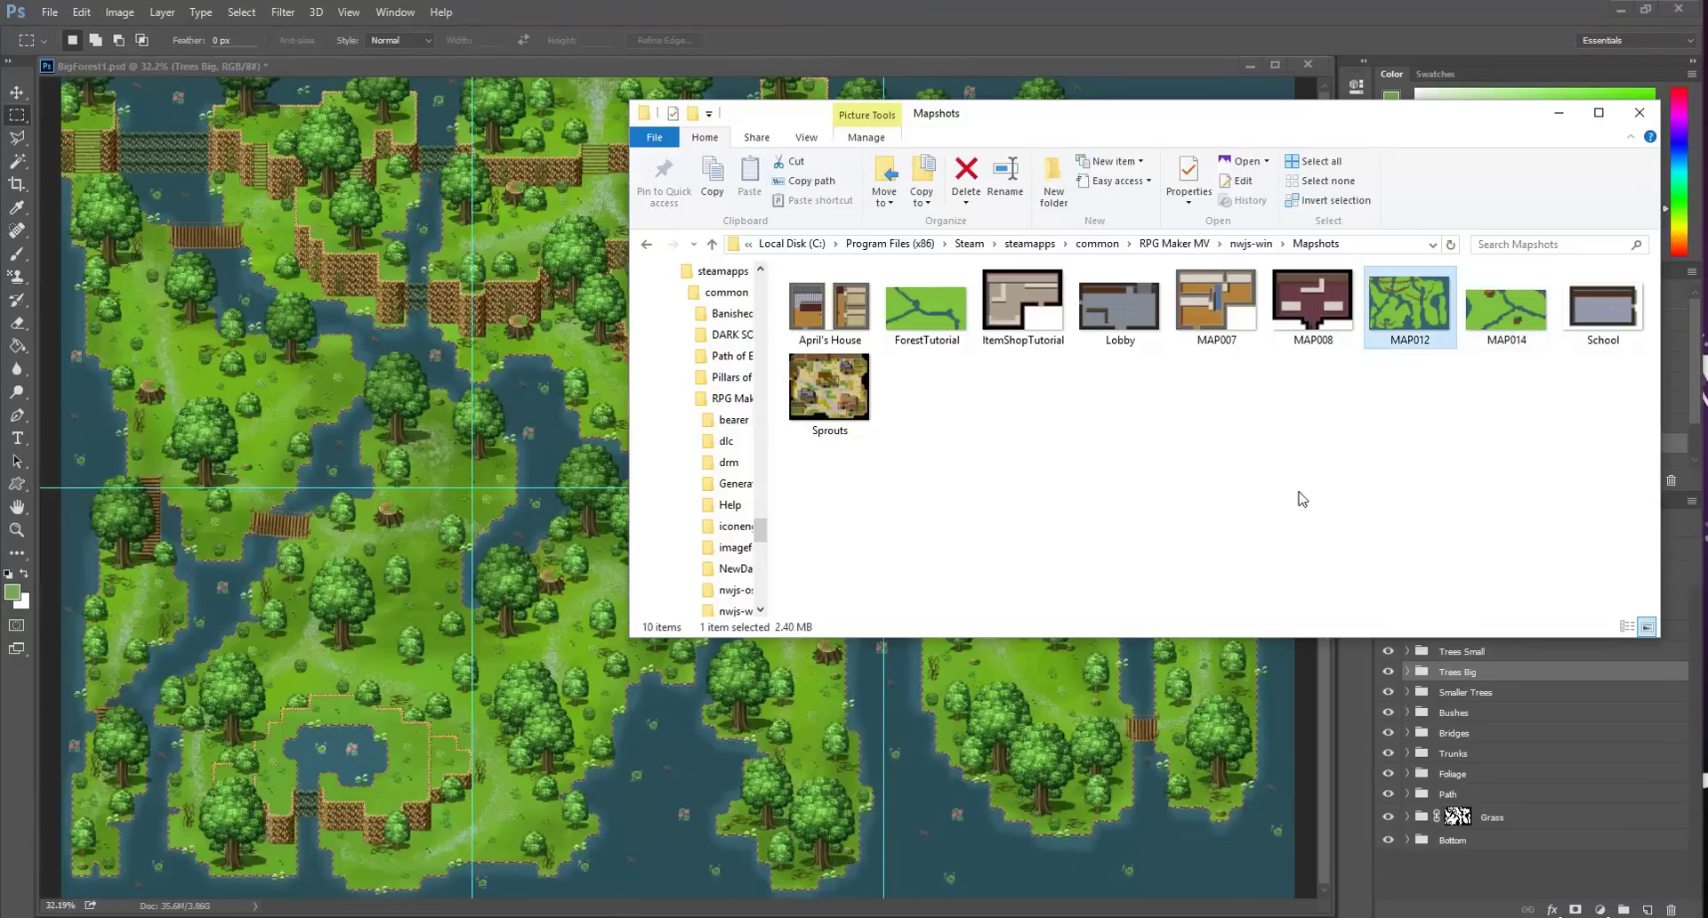
{"action": "left_click_drag", "start_coordinate": [934, 316], "coordinate": [605, 63]}
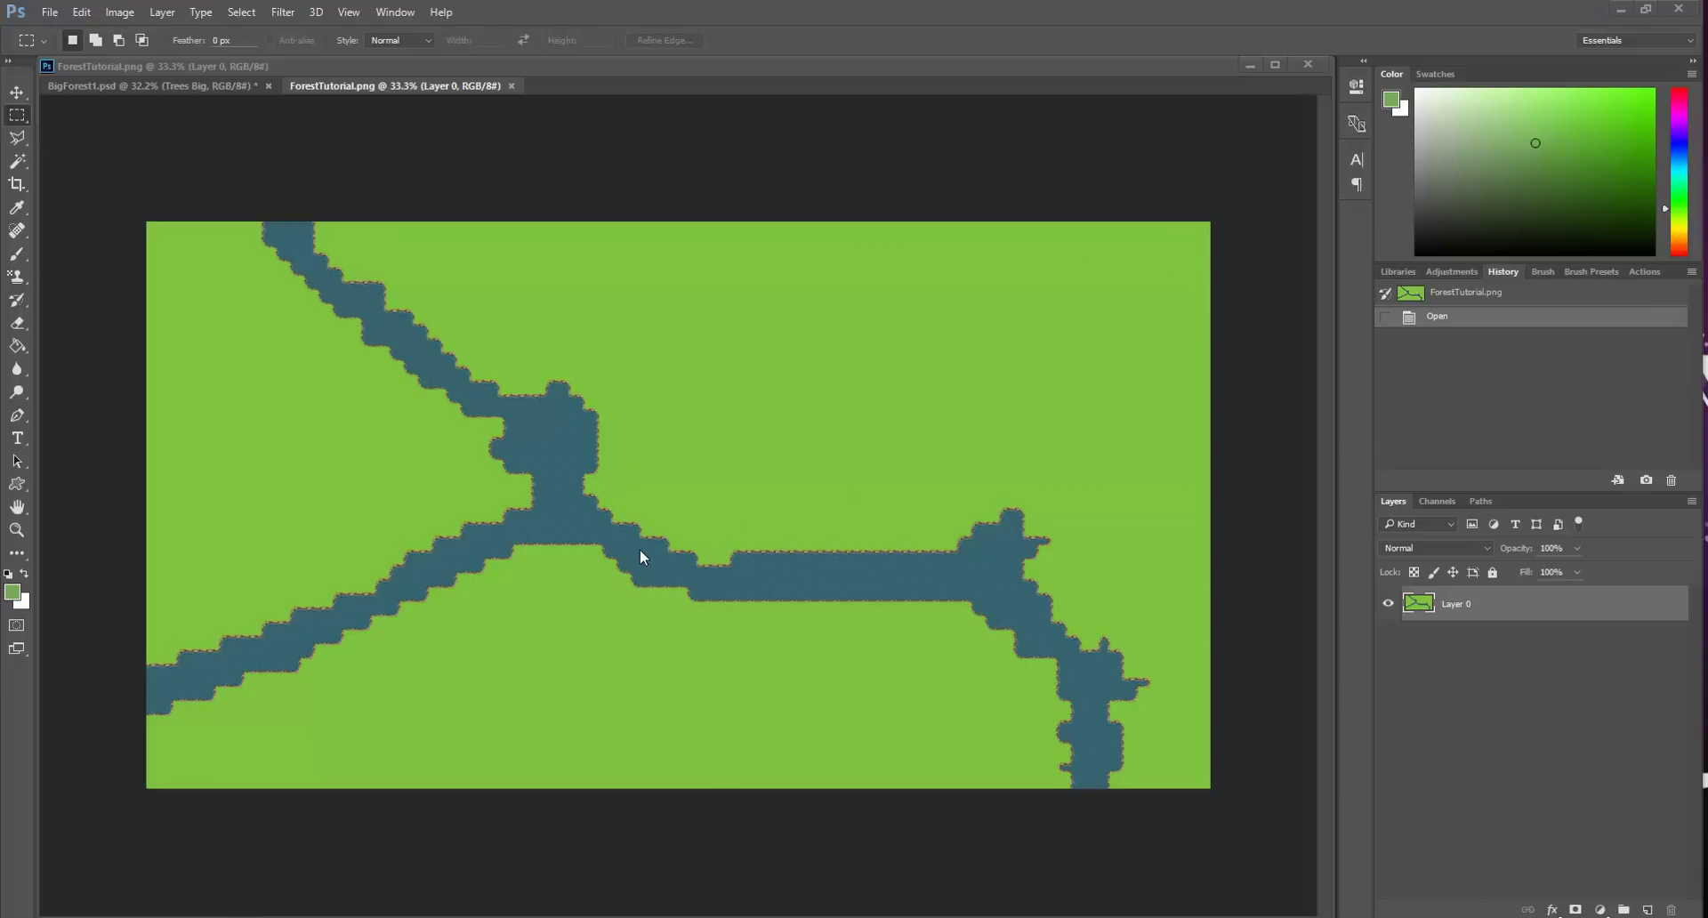
Step: Turn on the grid over the ForestTutorial map via View > Show > Grid
{"action": "left_click", "coordinate": [348, 12]}
{"action": "mouse_move", "coordinate": [388, 313]}
{"action": "left_click", "coordinate": [238, 359]}
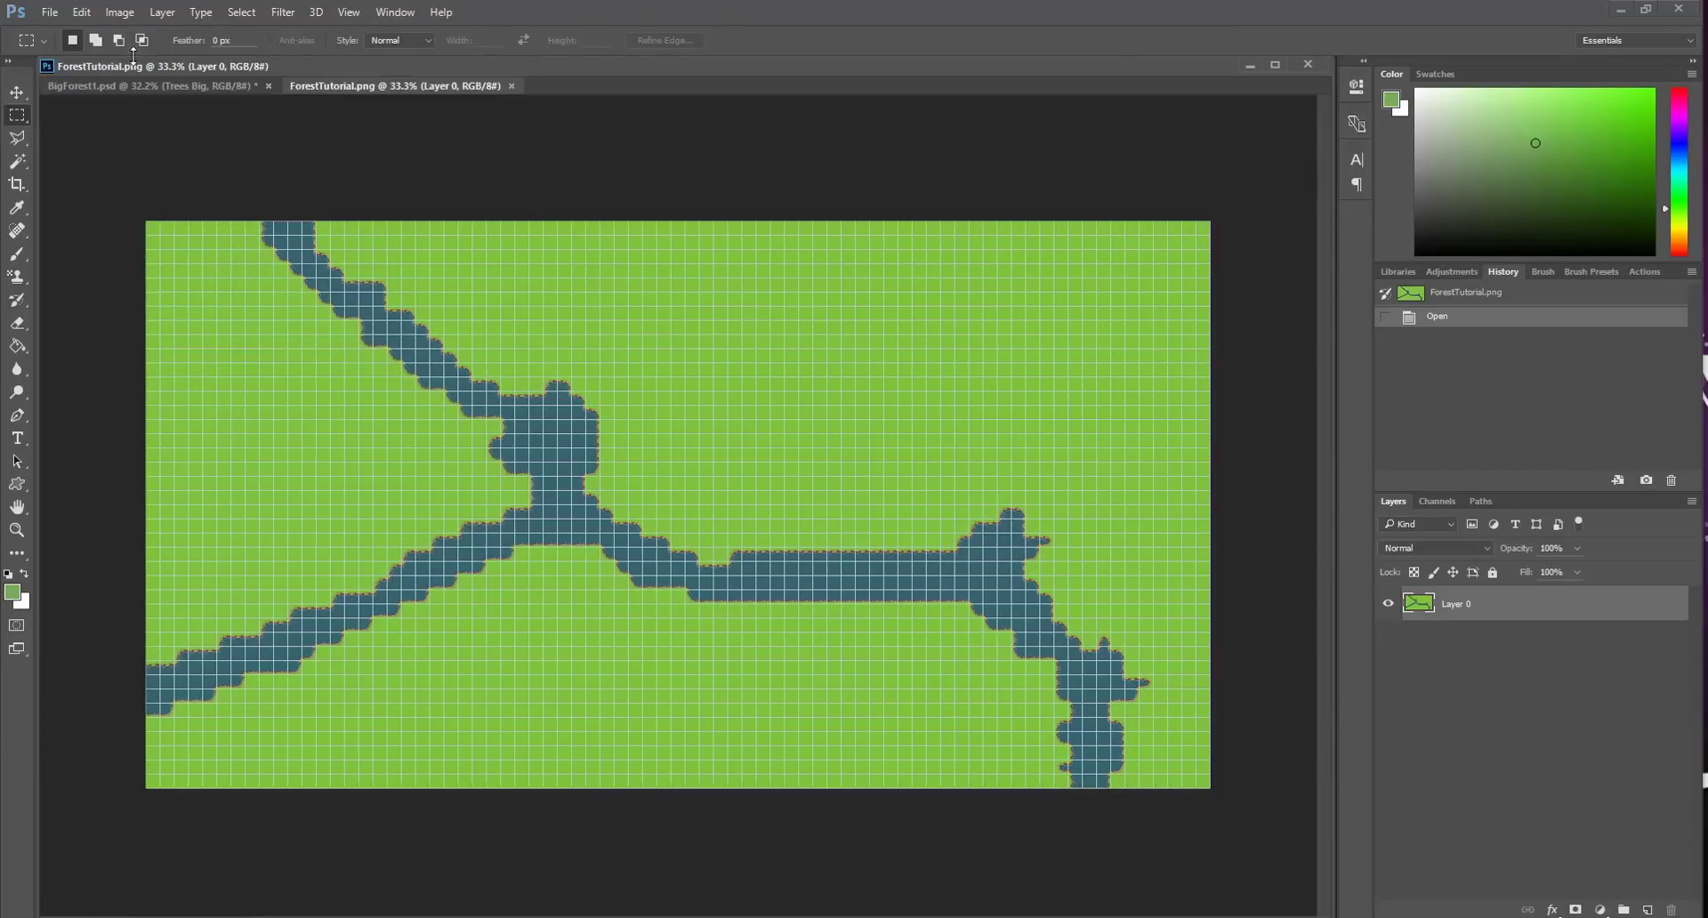
Step: Check the Guides, Grid & Slices preferences and close them without changes
{"action": "left_click", "coordinate": [82, 12]}
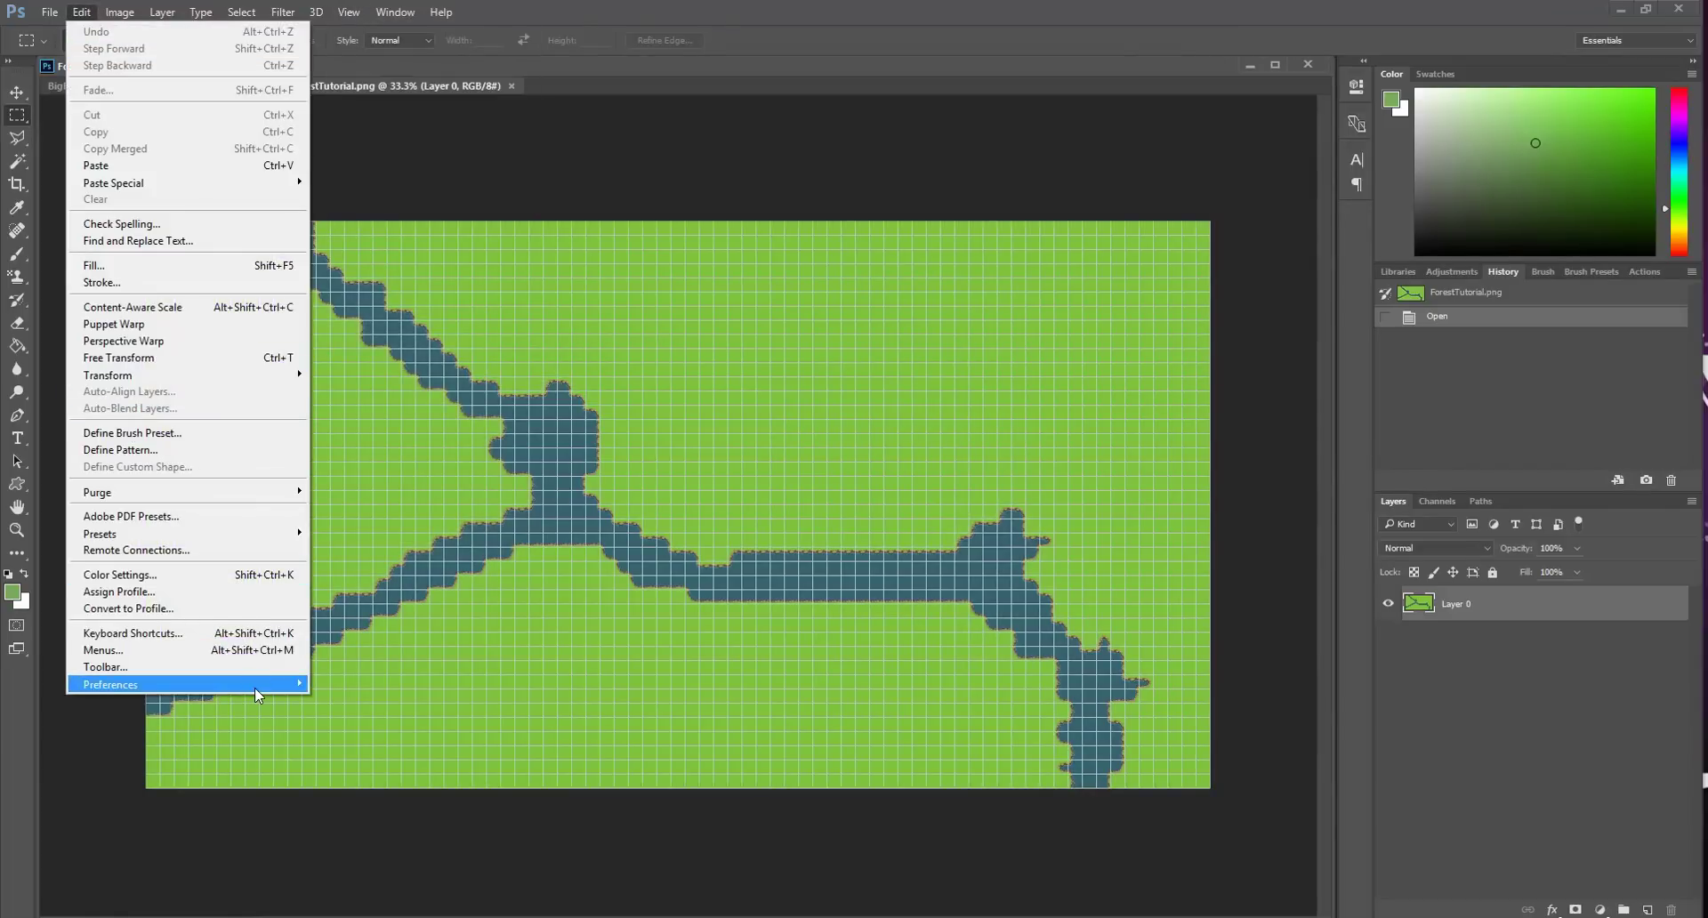
{"action": "mouse_move", "coordinate": [255, 685]}
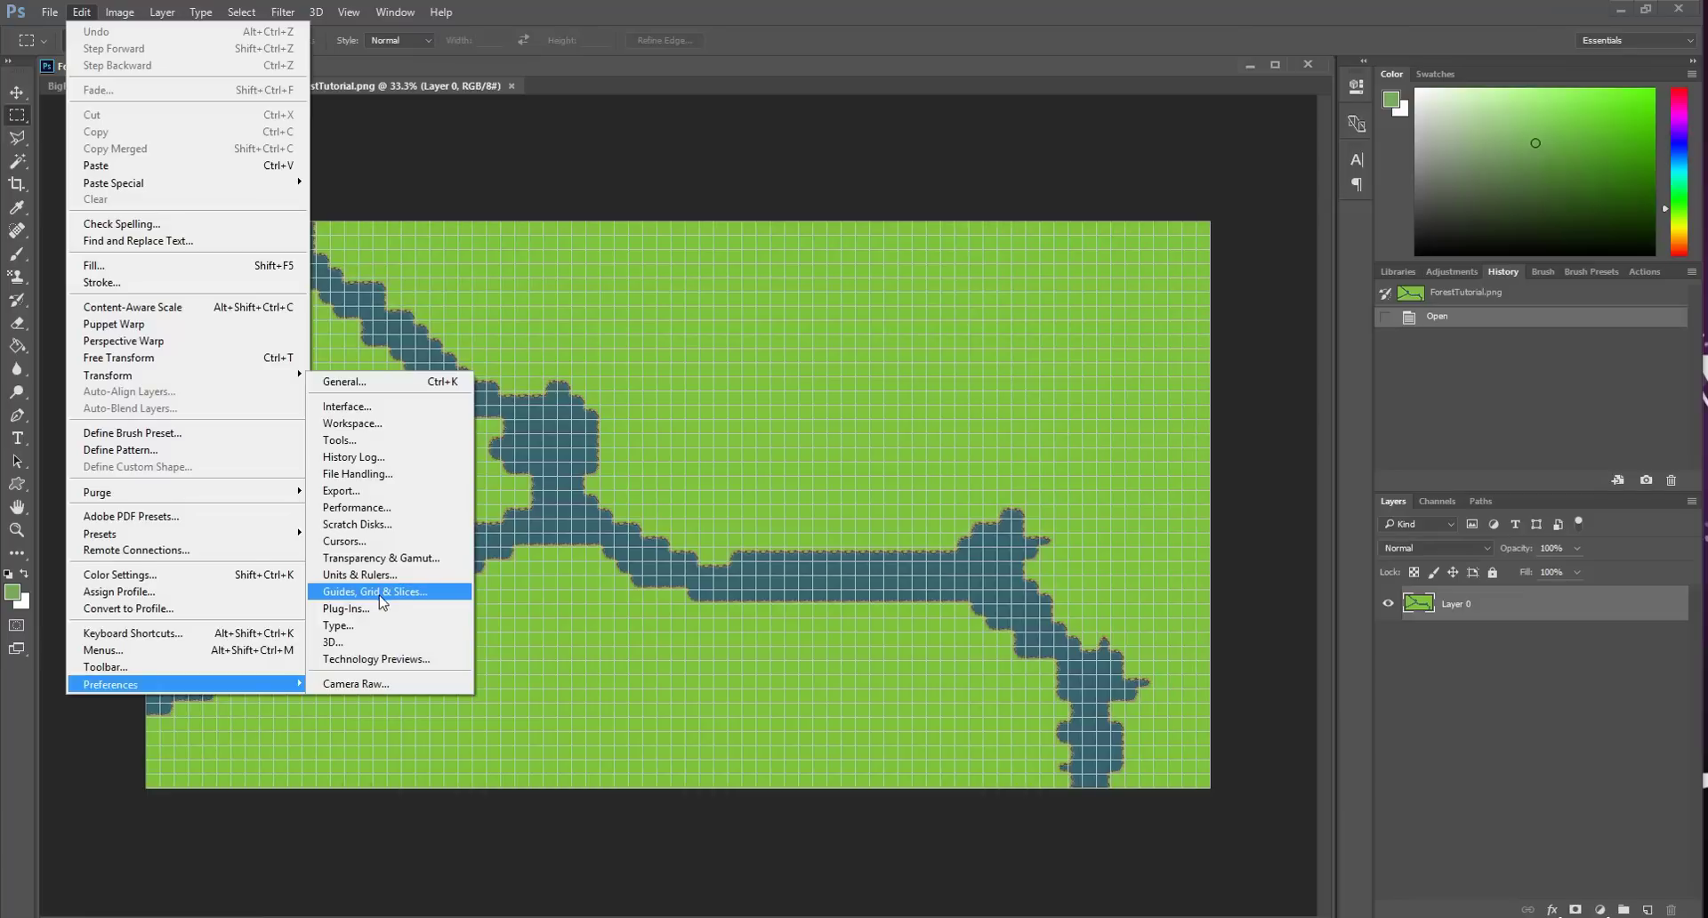
{"action": "left_click", "coordinate": [641, 534]}
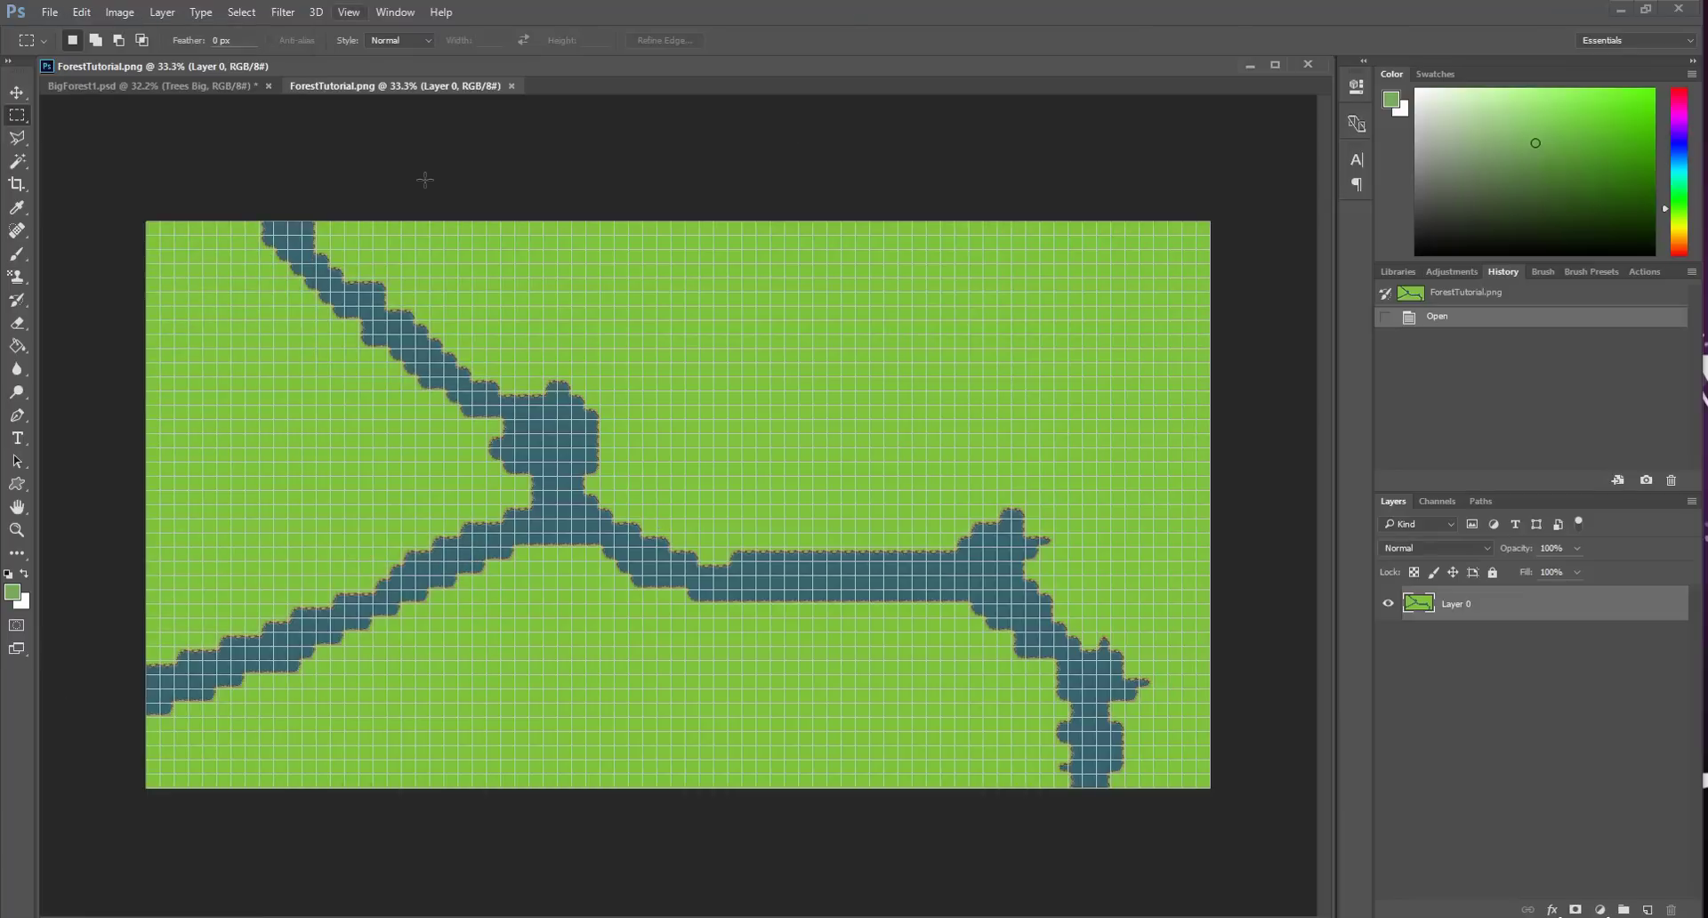
{"action": "left_click", "coordinate": [348, 12]}
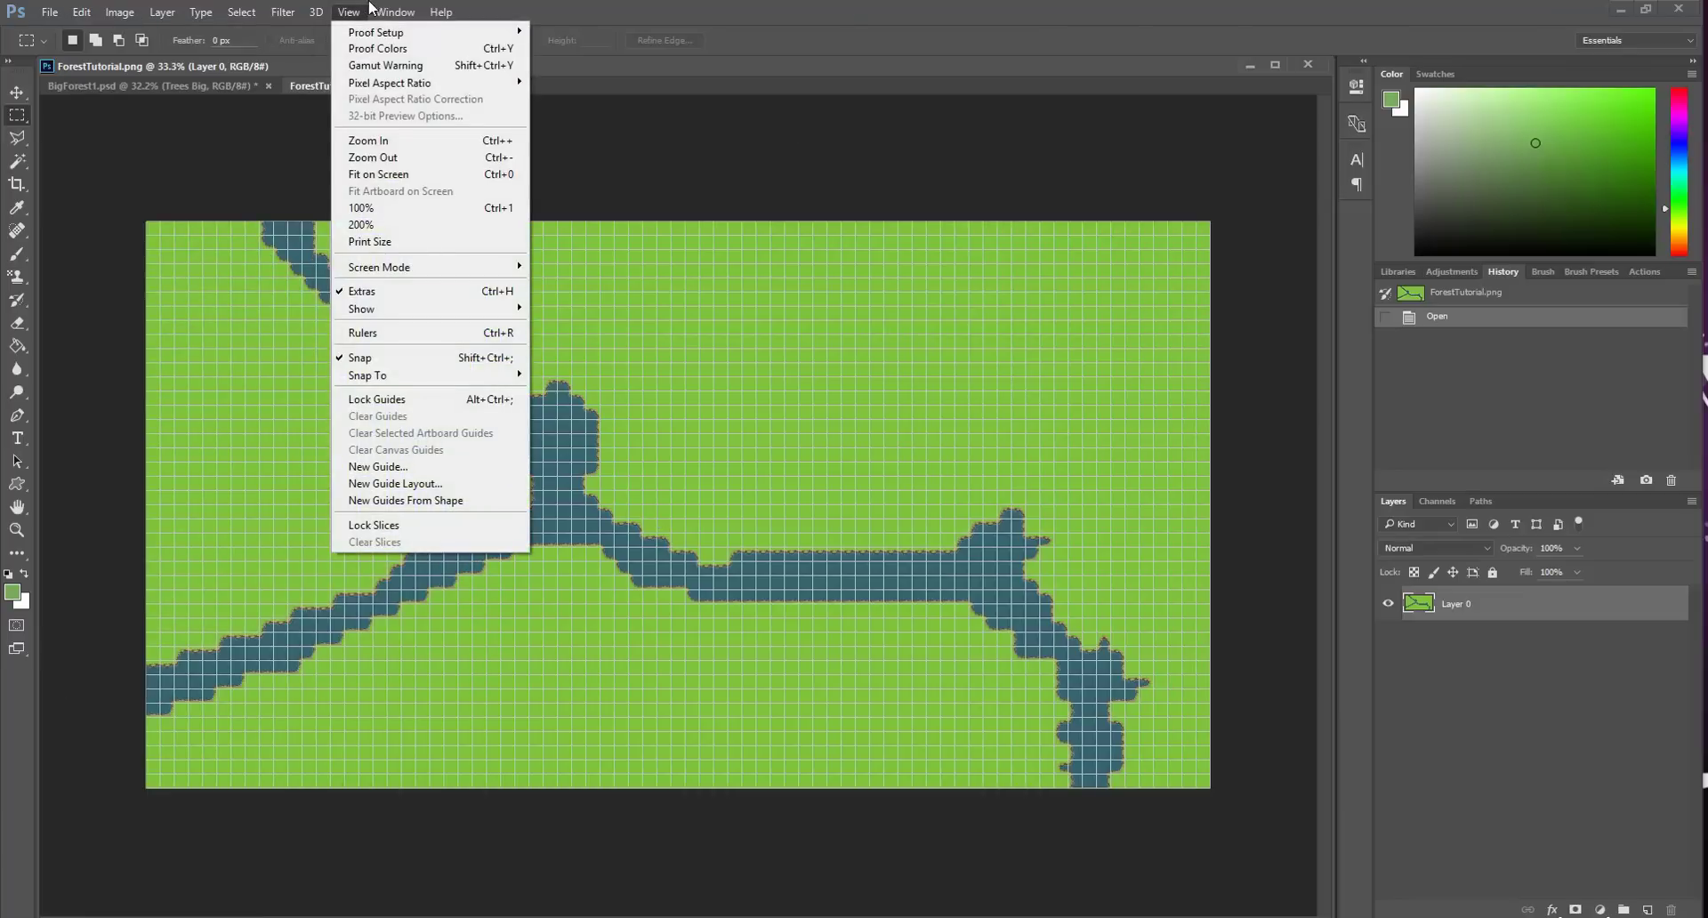
Step: Work out the guide position 25 × 48 = 1,200 in Calculator
{"action": "left_click", "coordinate": [419, 466]}
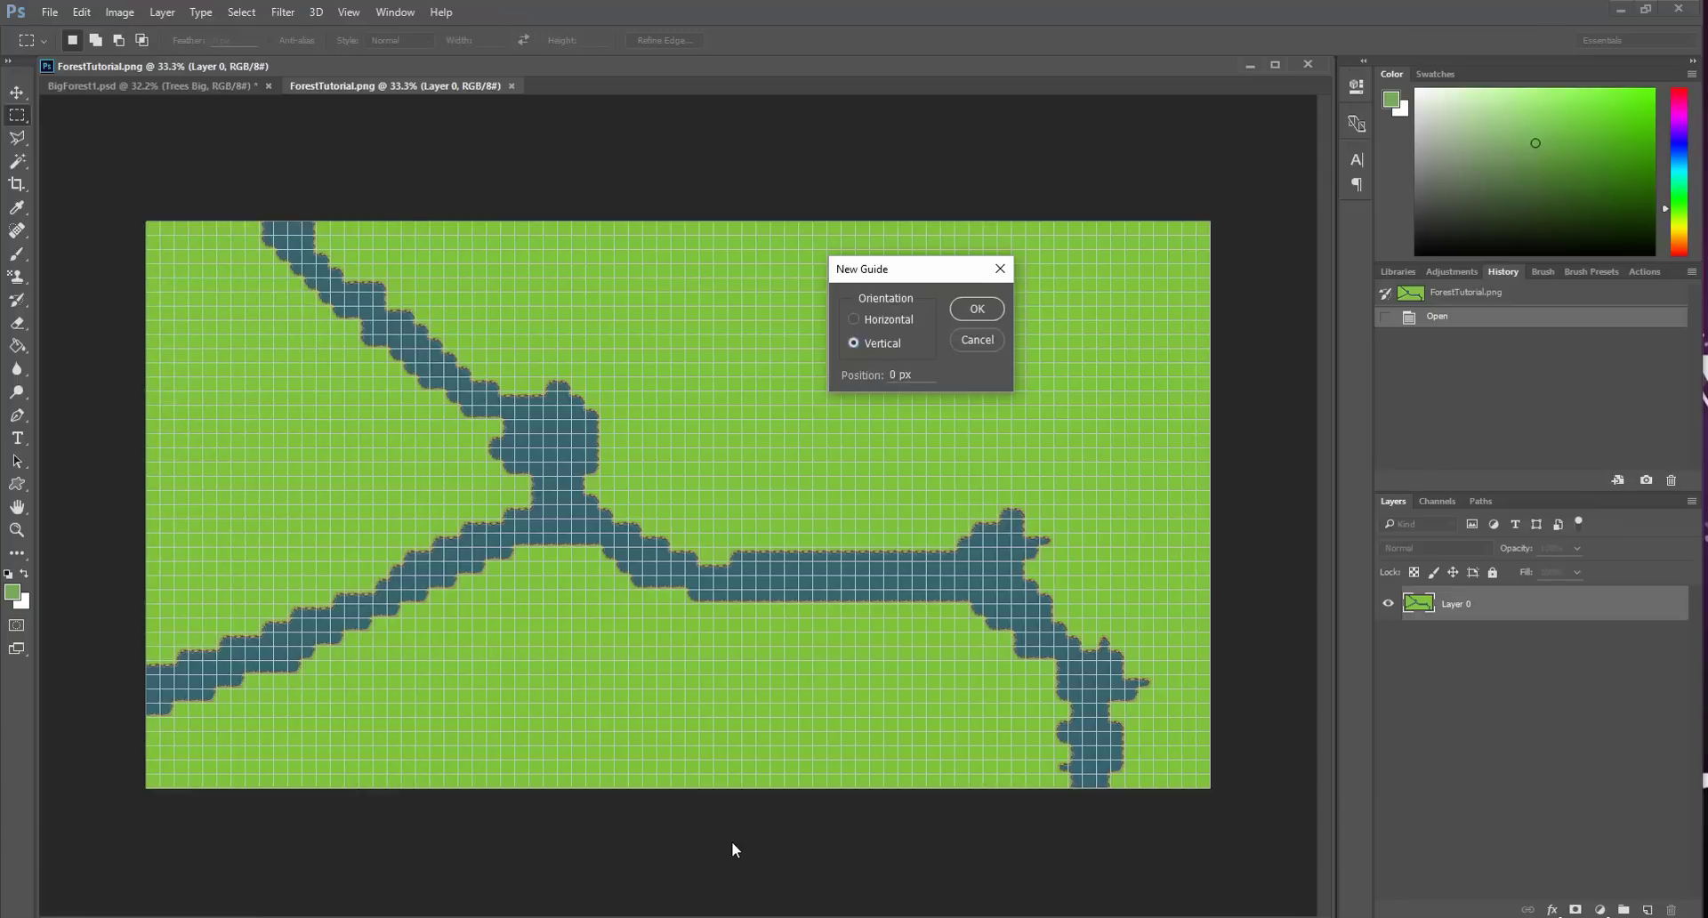
{"action": "key", "text": "alt+Tab"}
{"action": "left_click", "coordinate": [351, 412]}
{"action": "left_click", "coordinate": [349, 550]}
{"action": "type", "text": "5"}
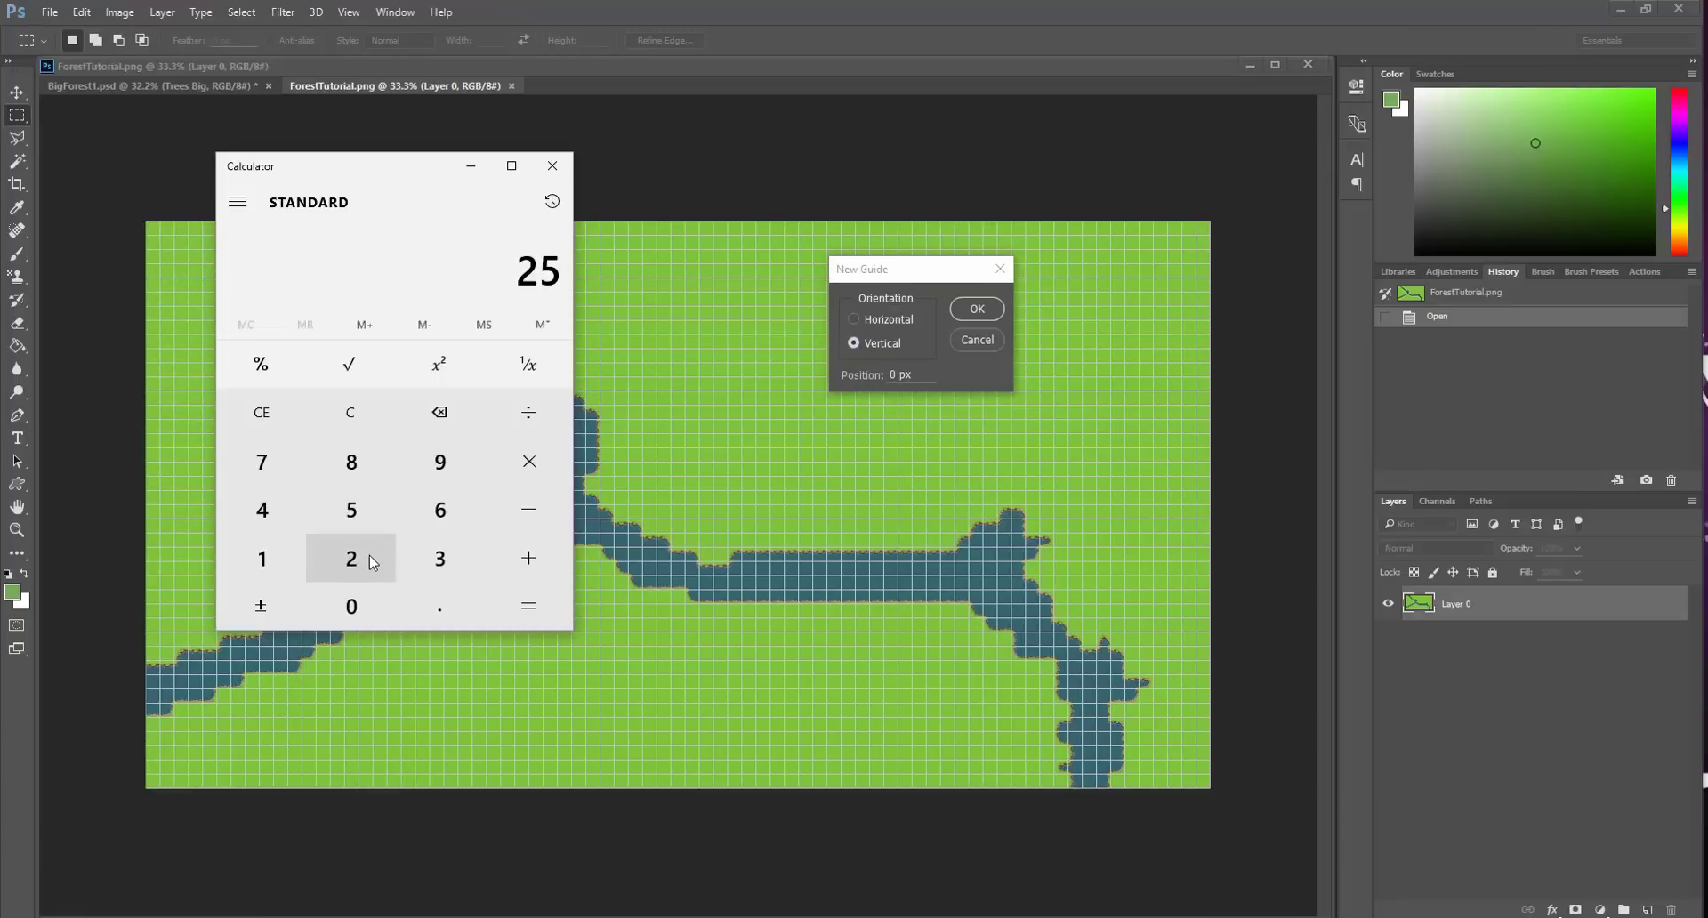
{"action": "left_click", "coordinate": [530, 462]}
{"action": "left_click", "coordinate": [262, 510]}
{"action": "left_click", "coordinate": [352, 462]}
{"action": "left_click", "coordinate": [529, 606]}
Step: Place a vertical guide at 1200 px and clear the stray selection
{"action": "left_click", "coordinate": [873, 382]}
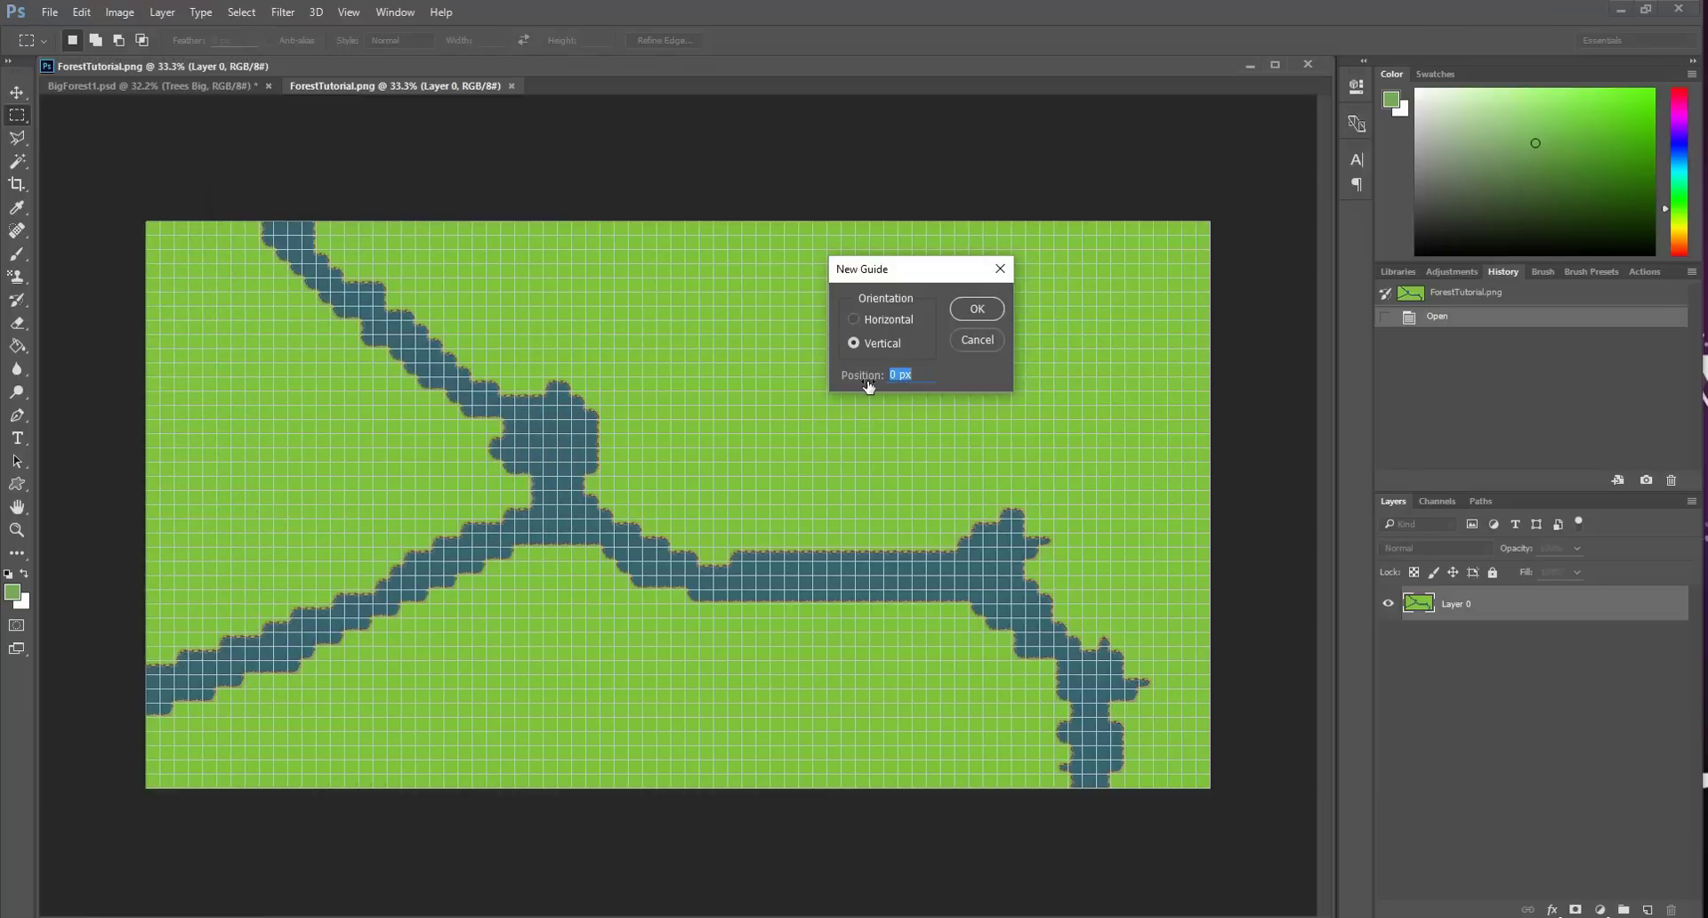
{"action": "type", "text": "1200"}
{"action": "left_click", "coordinate": [976, 310]}
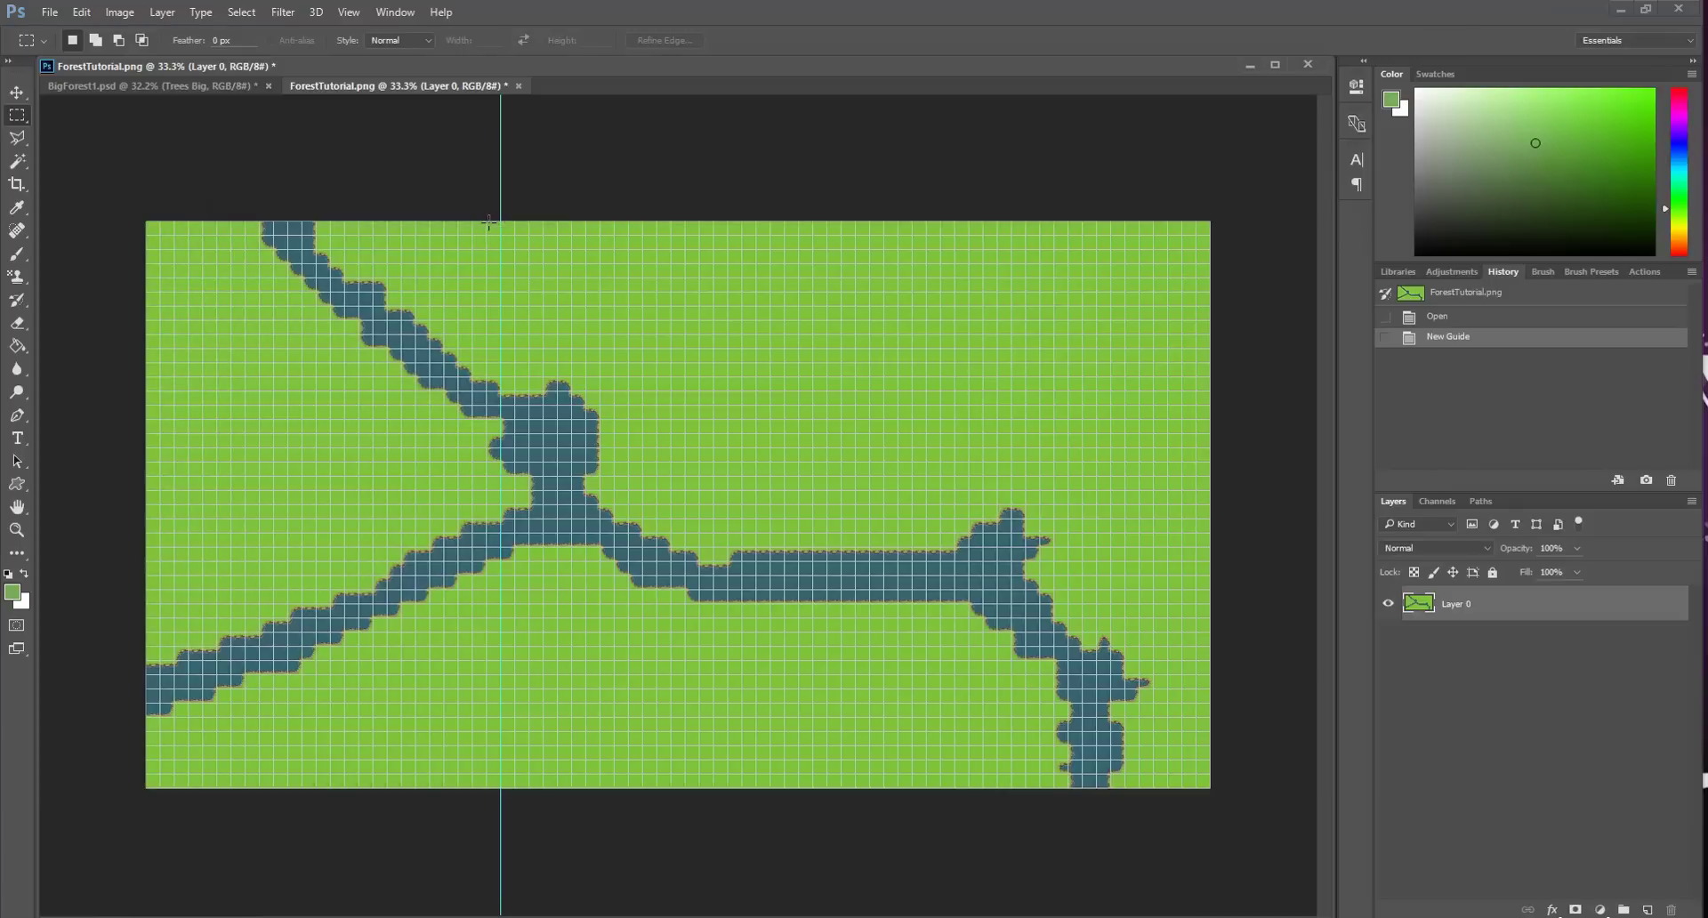
{"action": "left_click_drag", "start_coordinate": [485, 221], "coordinate": [322, 237]}
{"action": "left_click", "coordinate": [356, 264]}
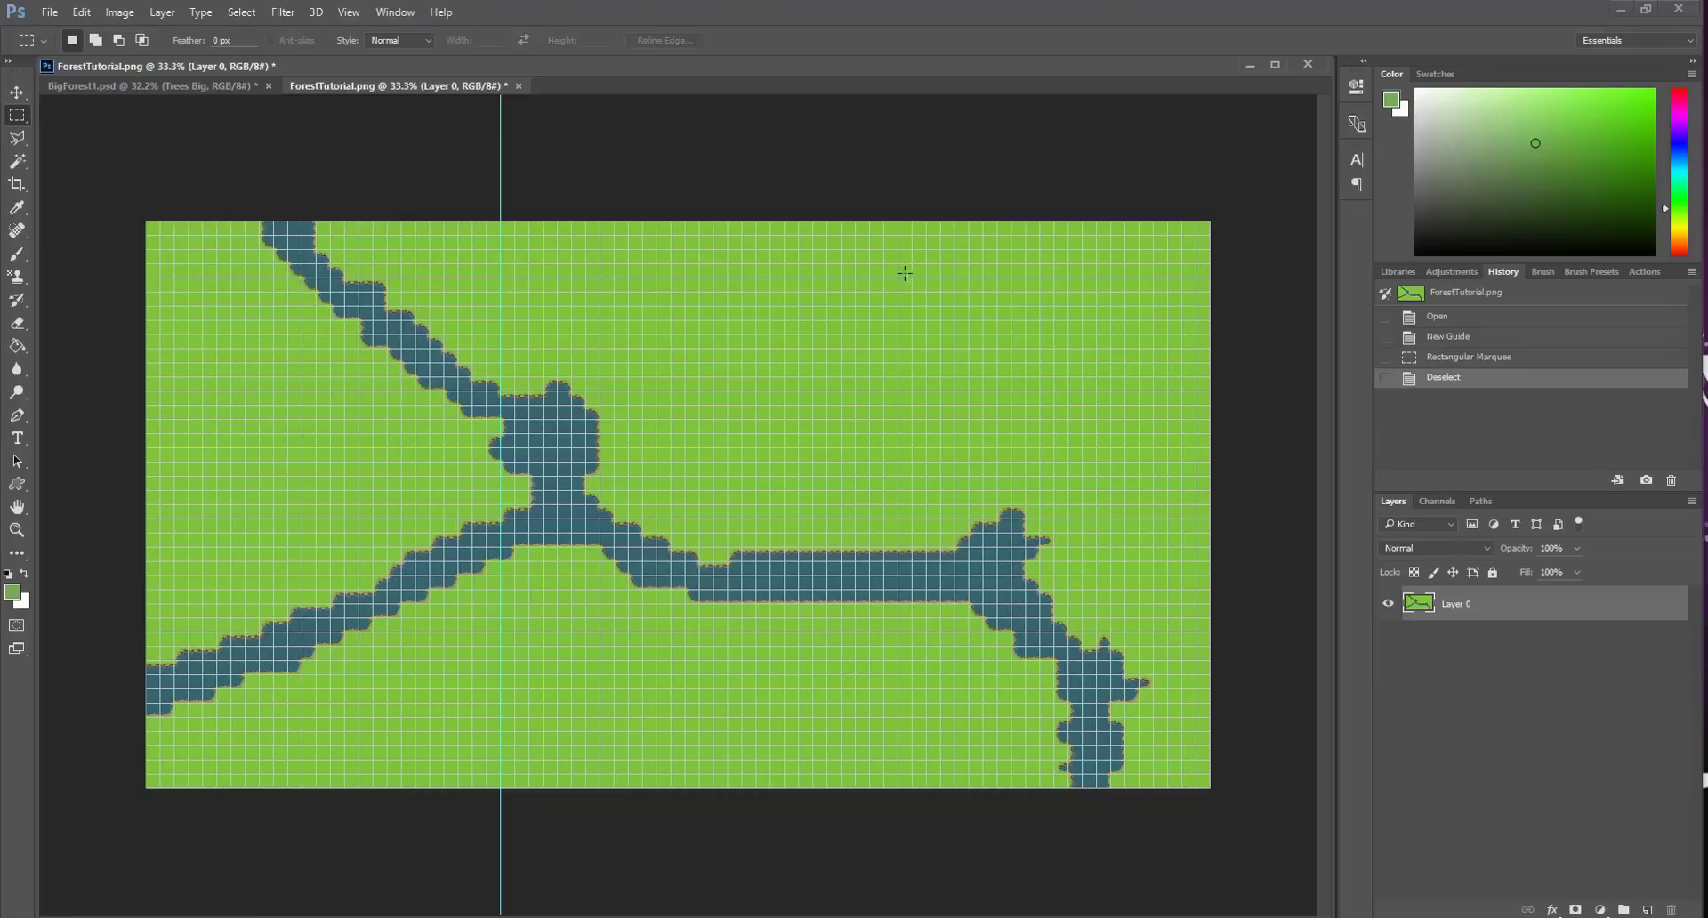
Step: Compute 1,200 × 2 = 2,400 and add a vertical guide at 2400 px
{"action": "key", "text": "alt+Tab"}
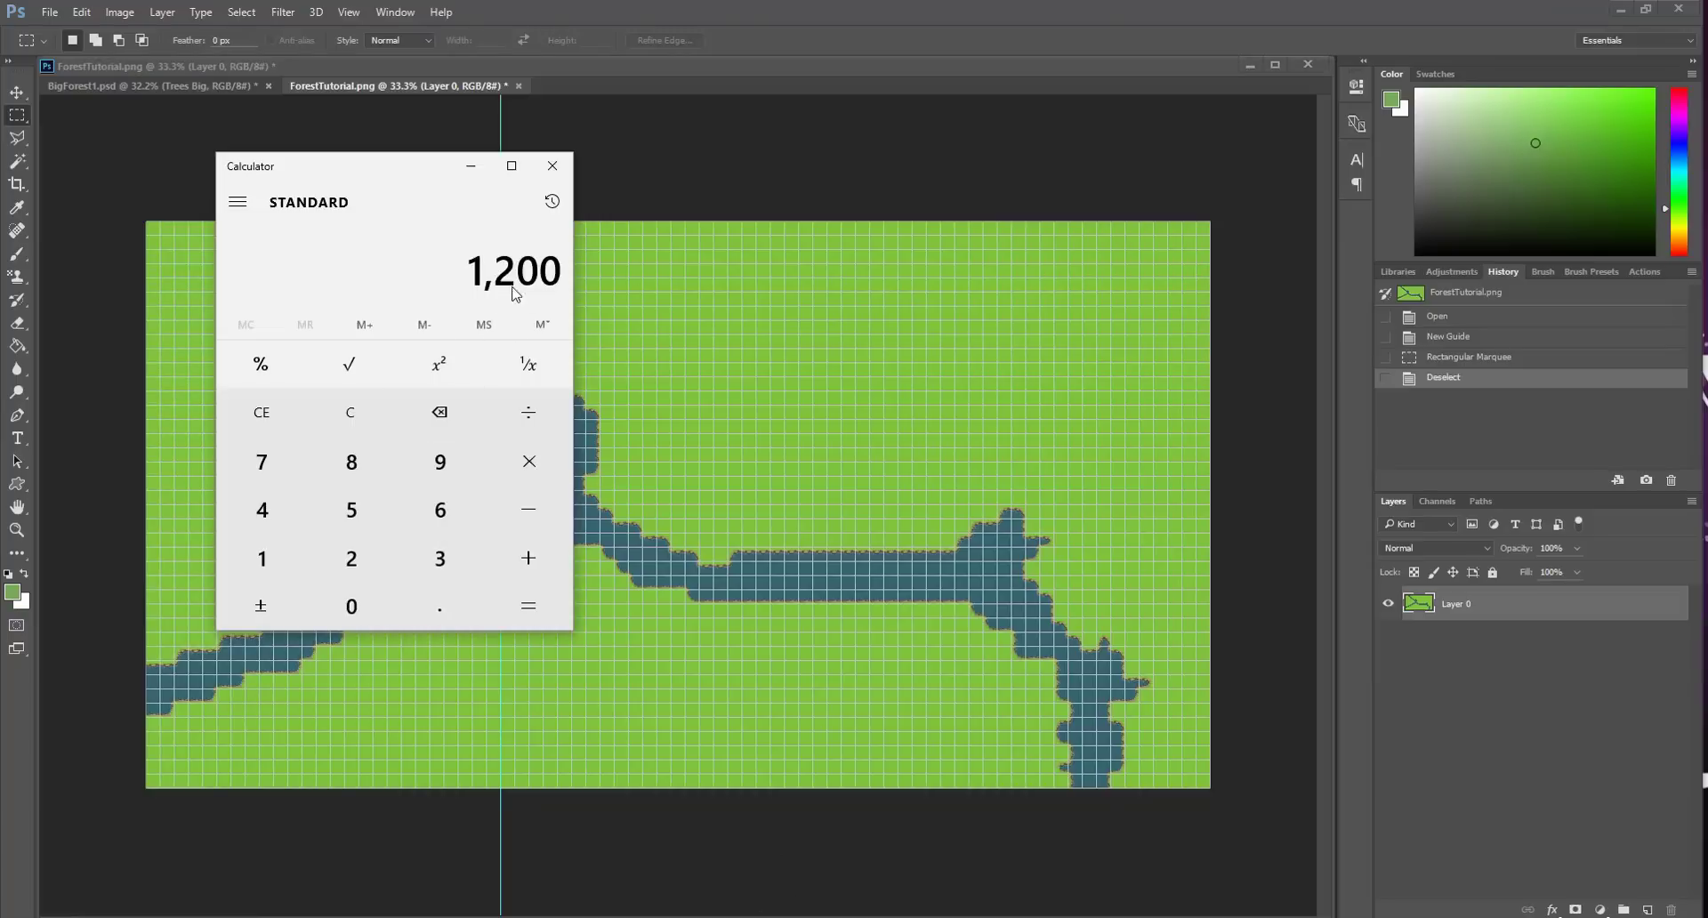
{"action": "left_click", "coordinate": [534, 459]}
{"action": "left_click", "coordinate": [353, 559]}
{"action": "left_click", "coordinate": [528, 606]}
{"action": "left_click", "coordinate": [804, 160]}
{"action": "left_click", "coordinate": [348, 12]}
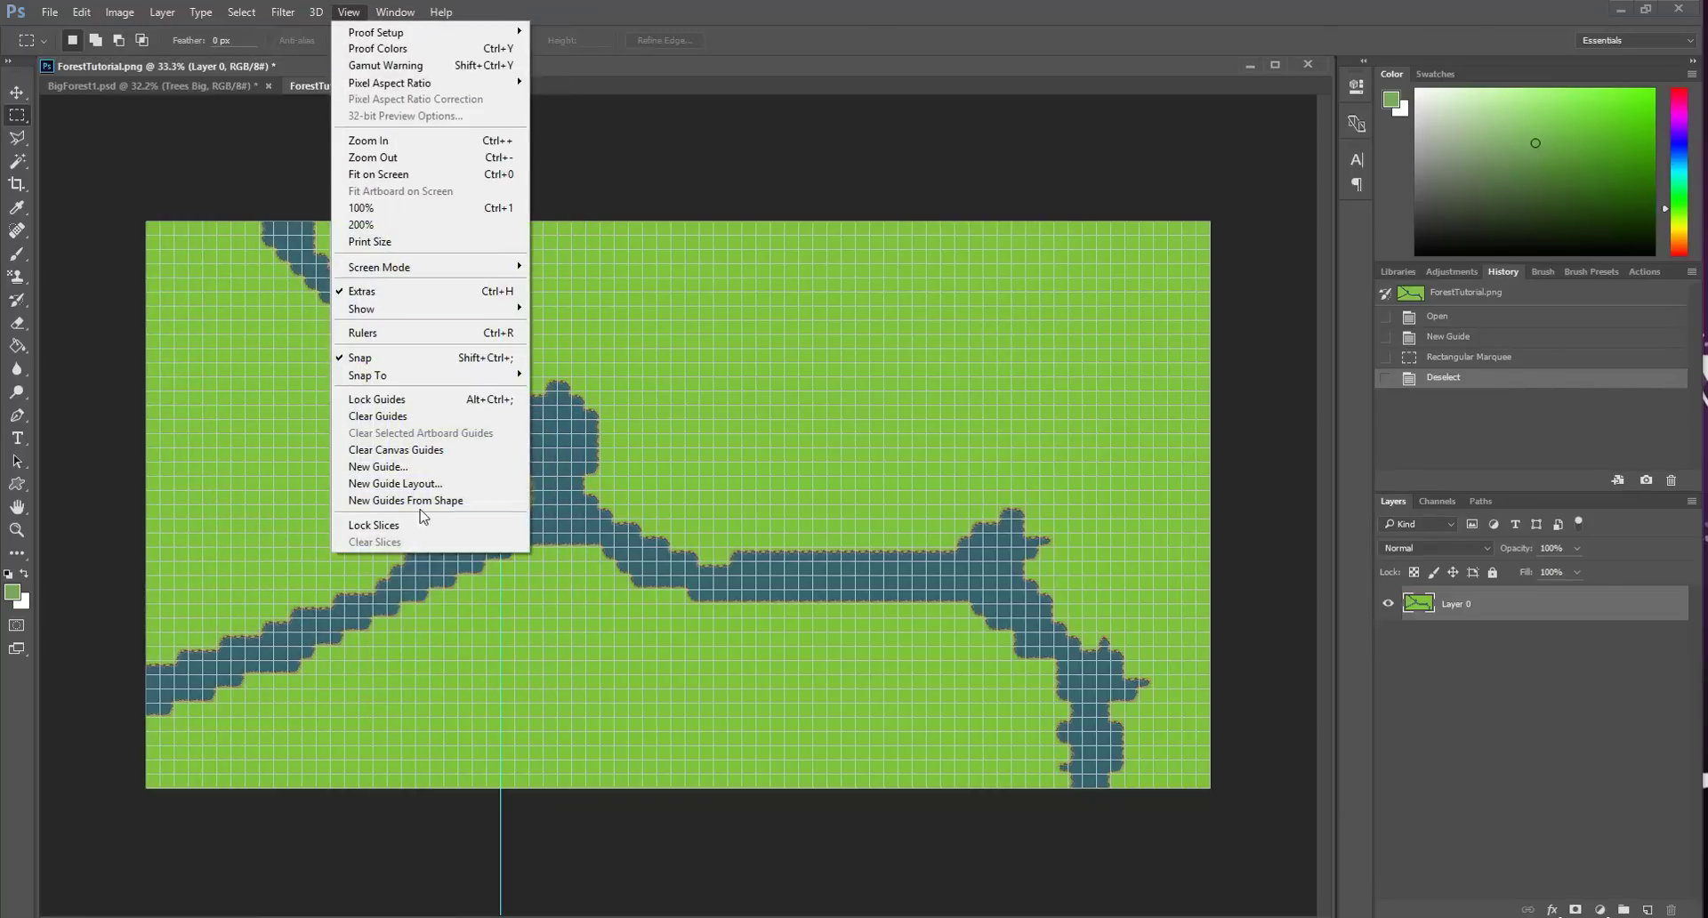
{"action": "left_click", "coordinate": [378, 466]}
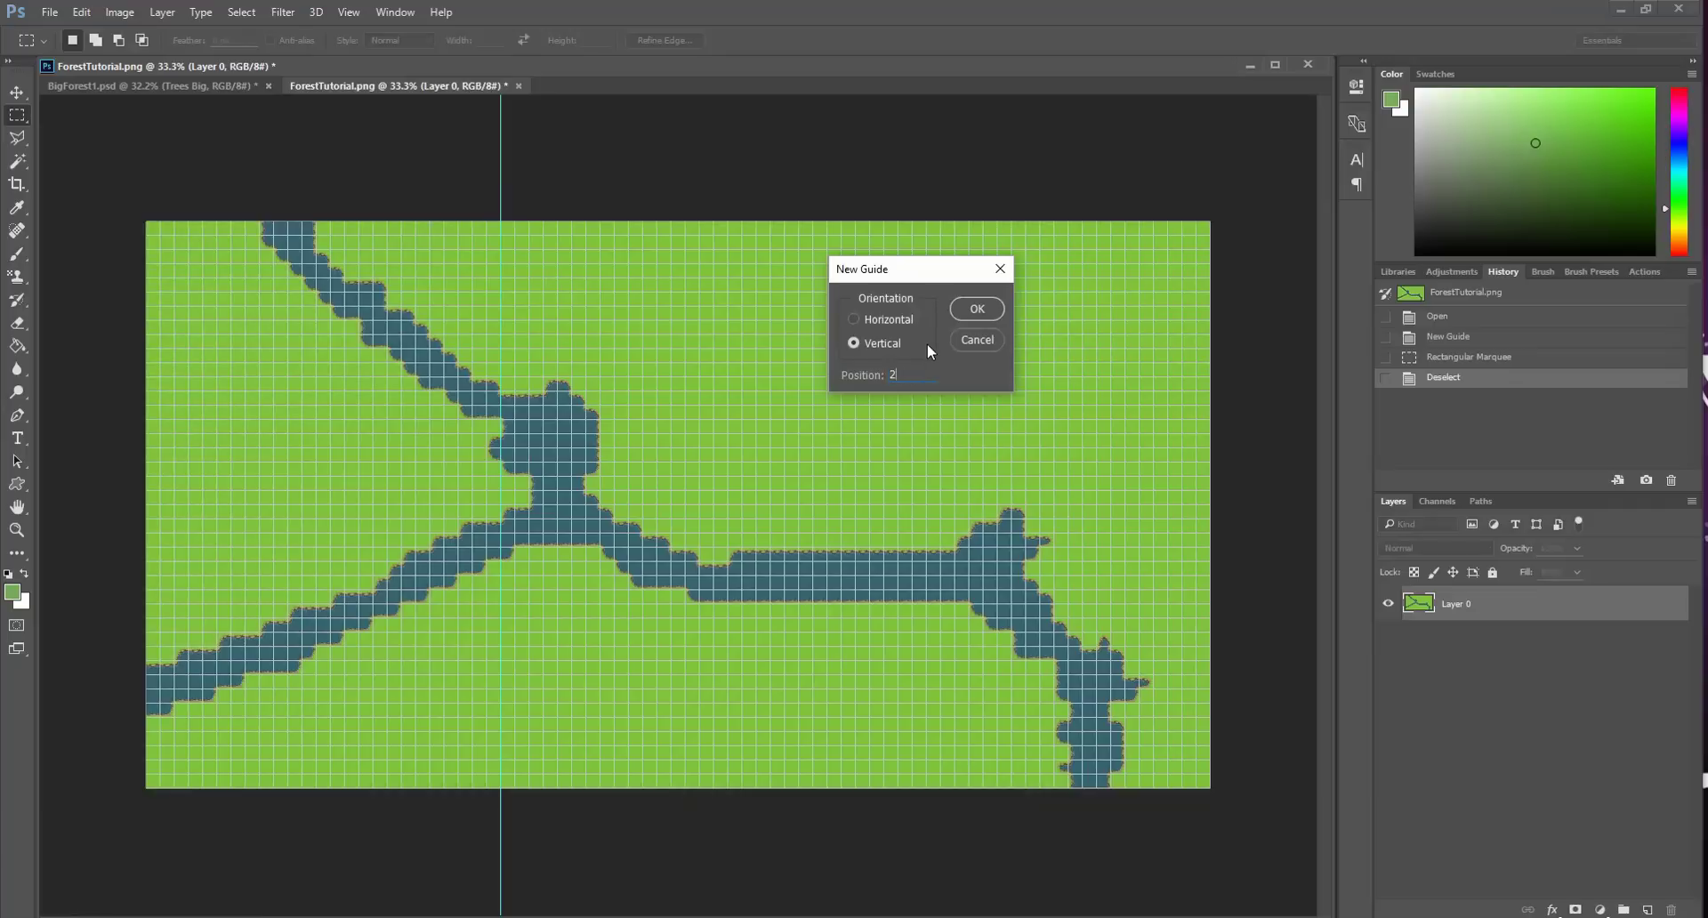
{"action": "type", "text": "2400"}
{"action": "left_click", "coordinate": [977, 310]}
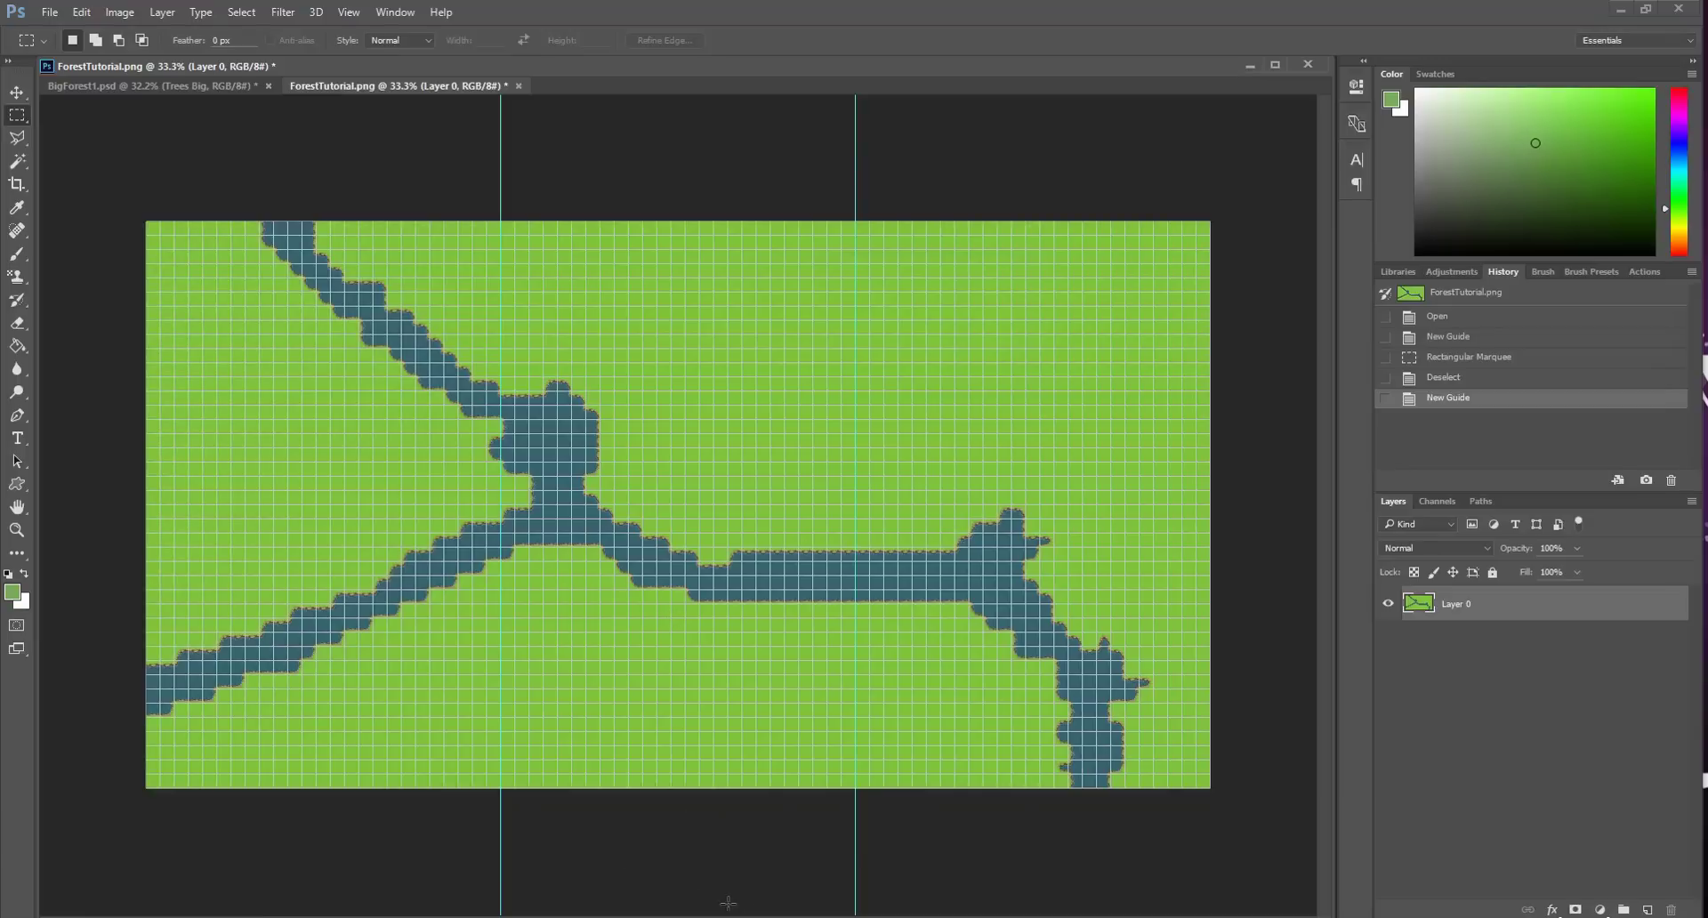
Step: Calculate 20 × 48 = 960 for the horizontal guide position
{"action": "key", "text": "alt+Tab"}
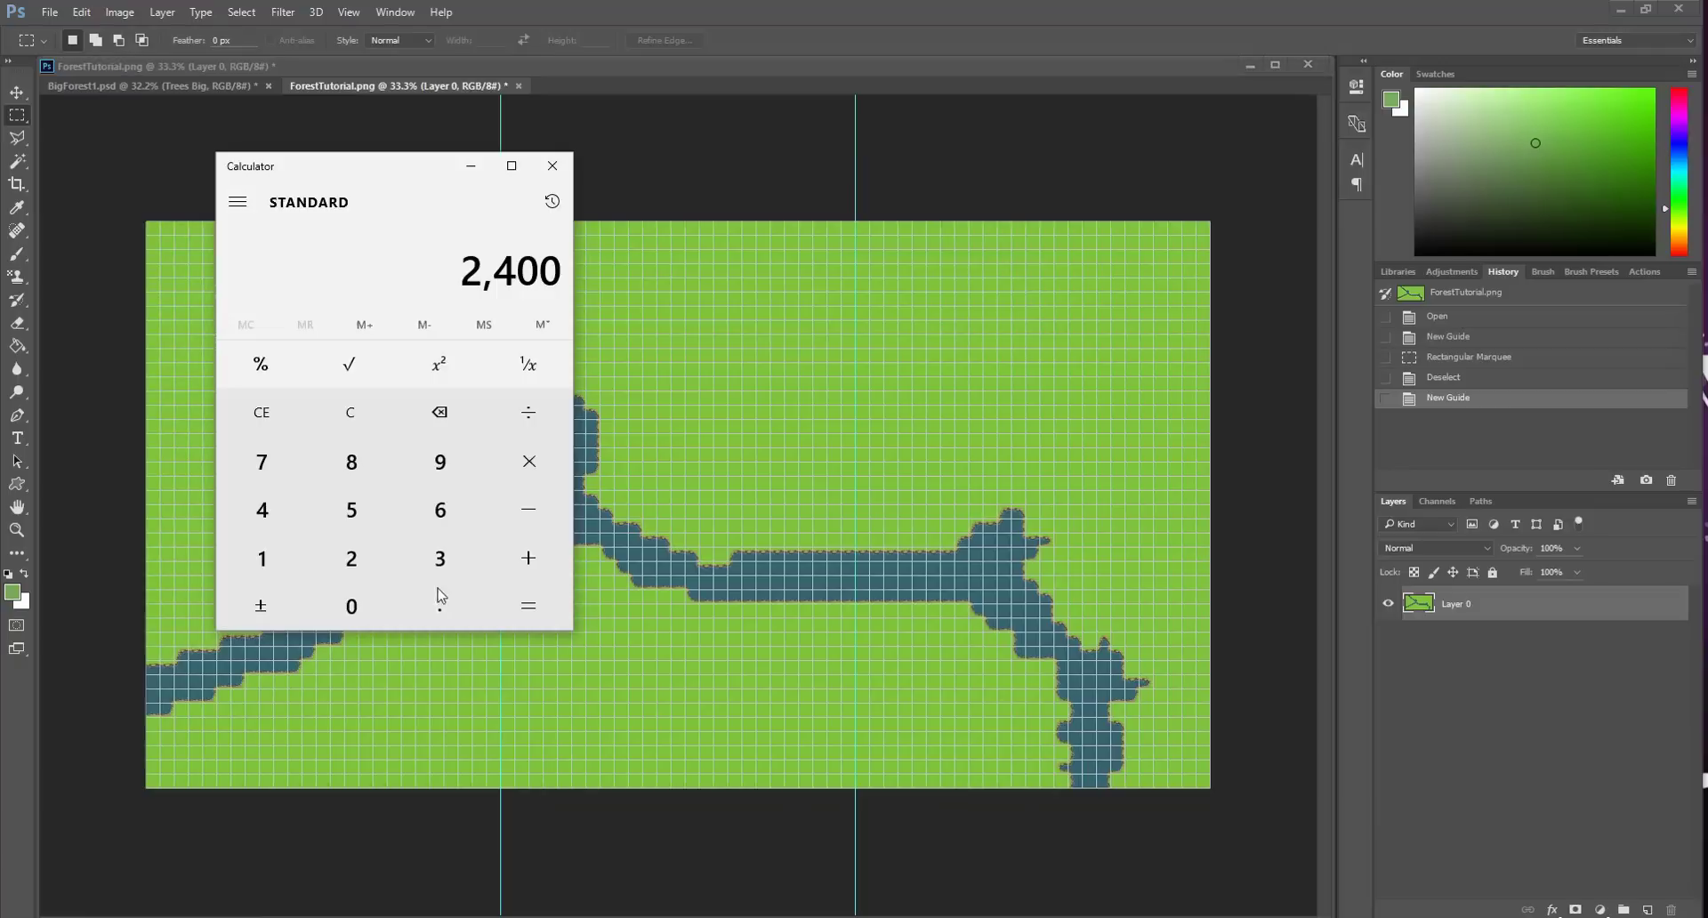
{"action": "left_click", "coordinate": [377, 424]}
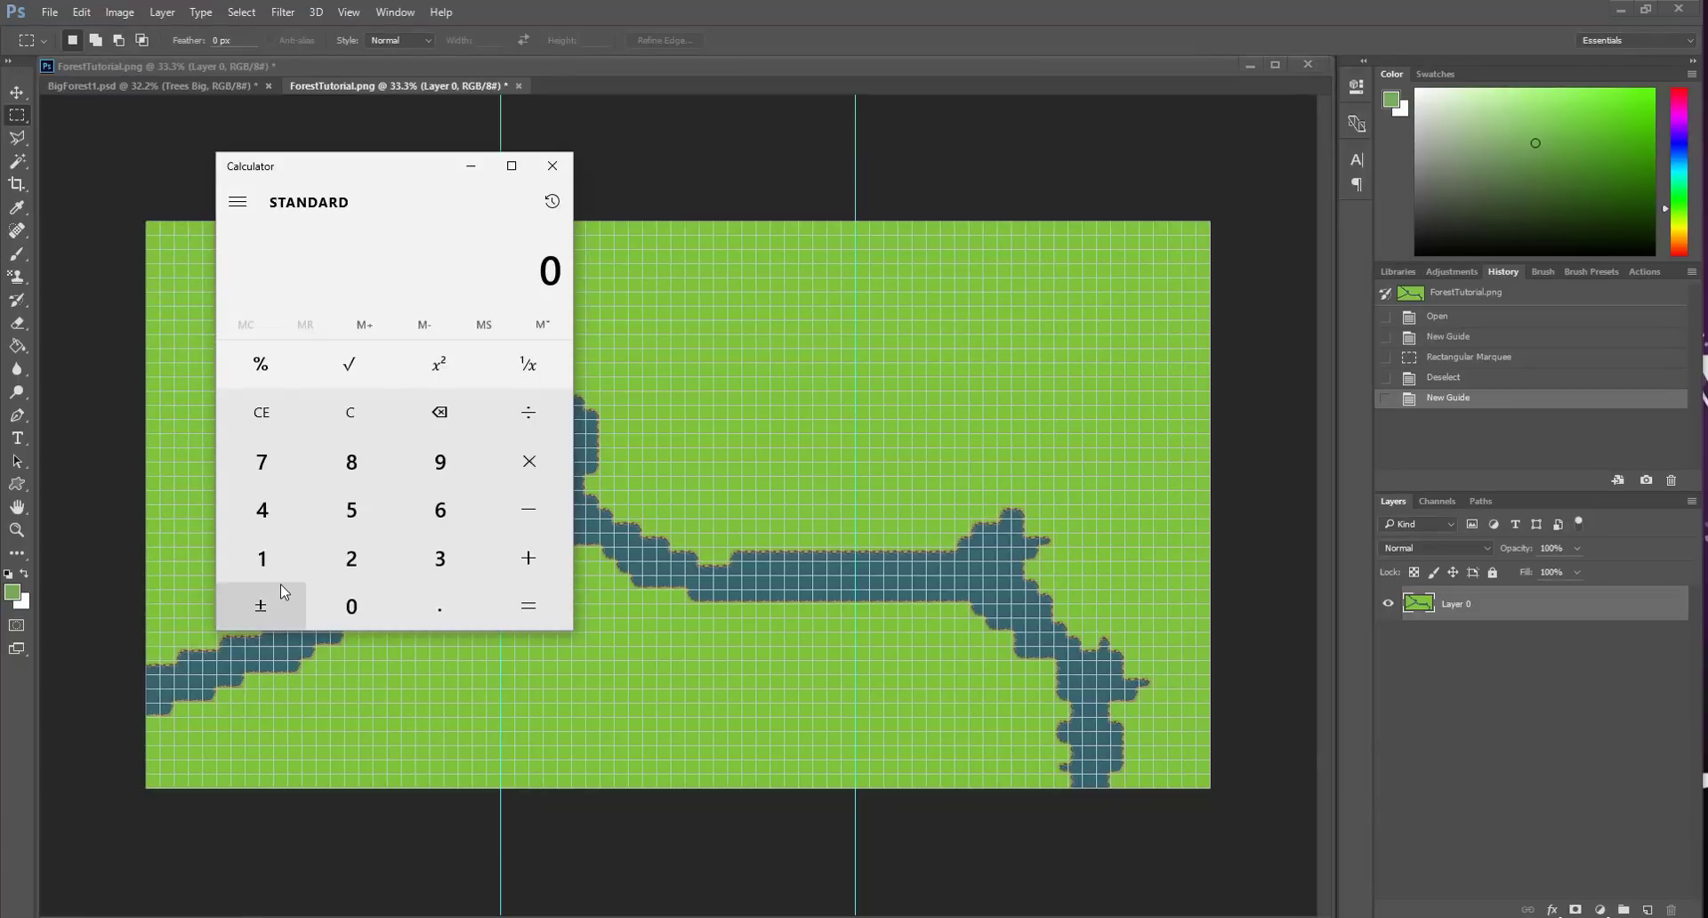
{"action": "left_click", "coordinate": [345, 570]}
{"action": "left_click", "coordinate": [351, 610]}
{"action": "left_click", "coordinate": [528, 461]}
{"action": "left_click", "coordinate": [262, 510]}
{"action": "left_click", "coordinate": [352, 478]}
{"action": "left_click", "coordinate": [532, 607]}
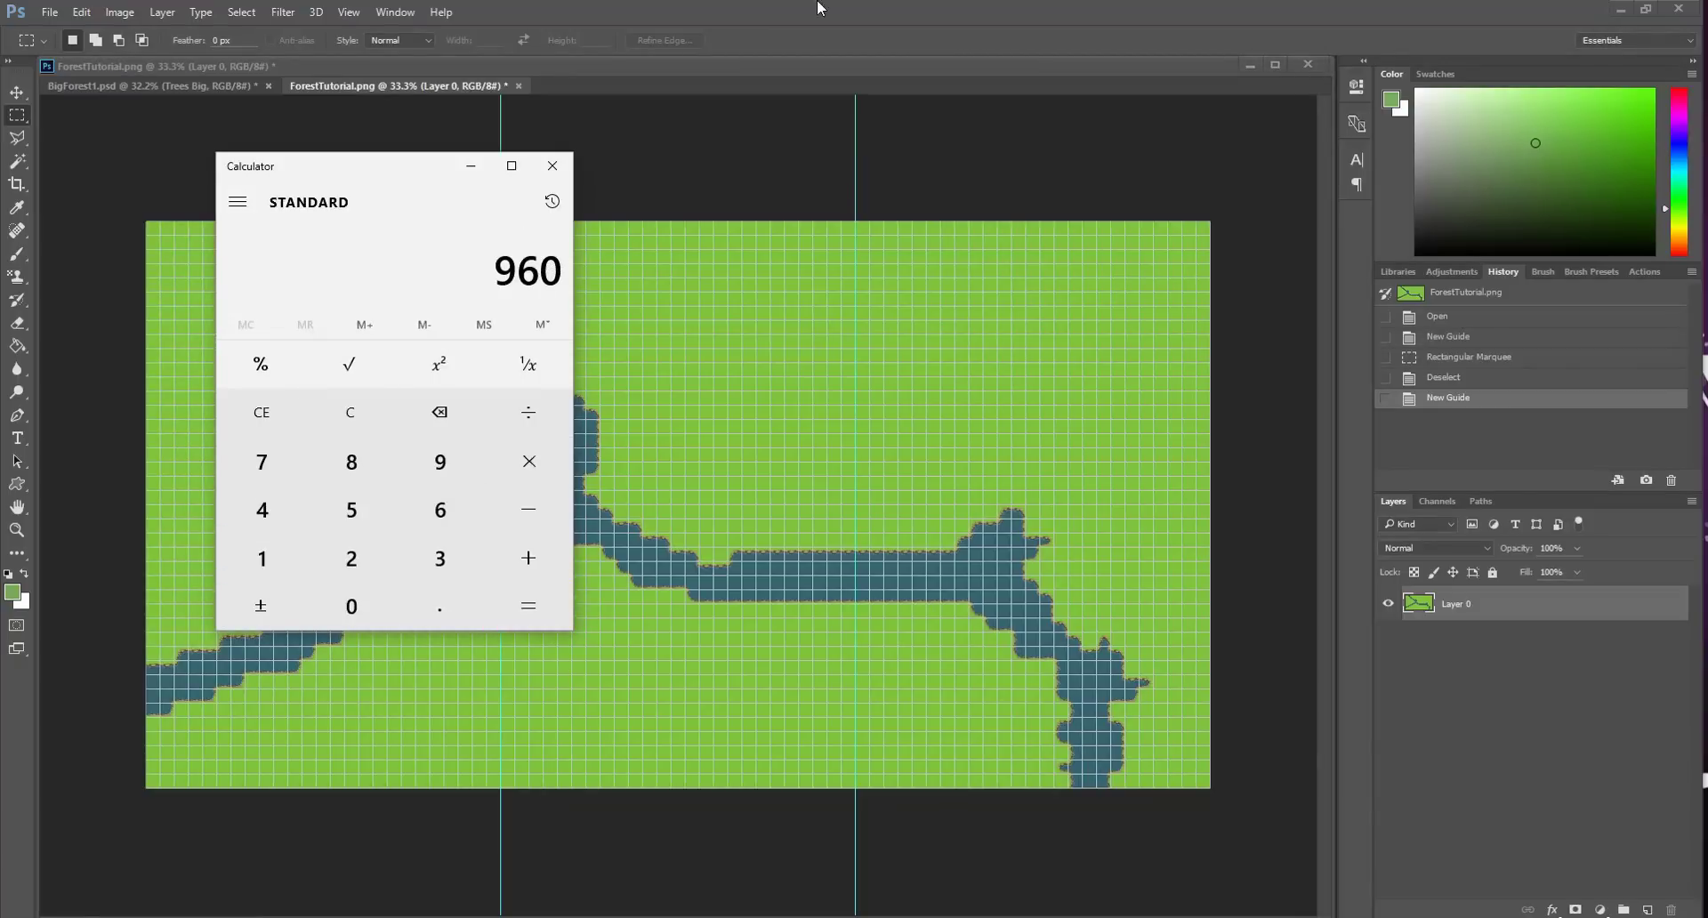
Step: Add a horizontal guide at 960 px in Photoshop
{"action": "key", "text": "alt+Tab"}
{"action": "left_click", "coordinate": [349, 12]}
{"action": "left_click", "coordinate": [399, 466]}
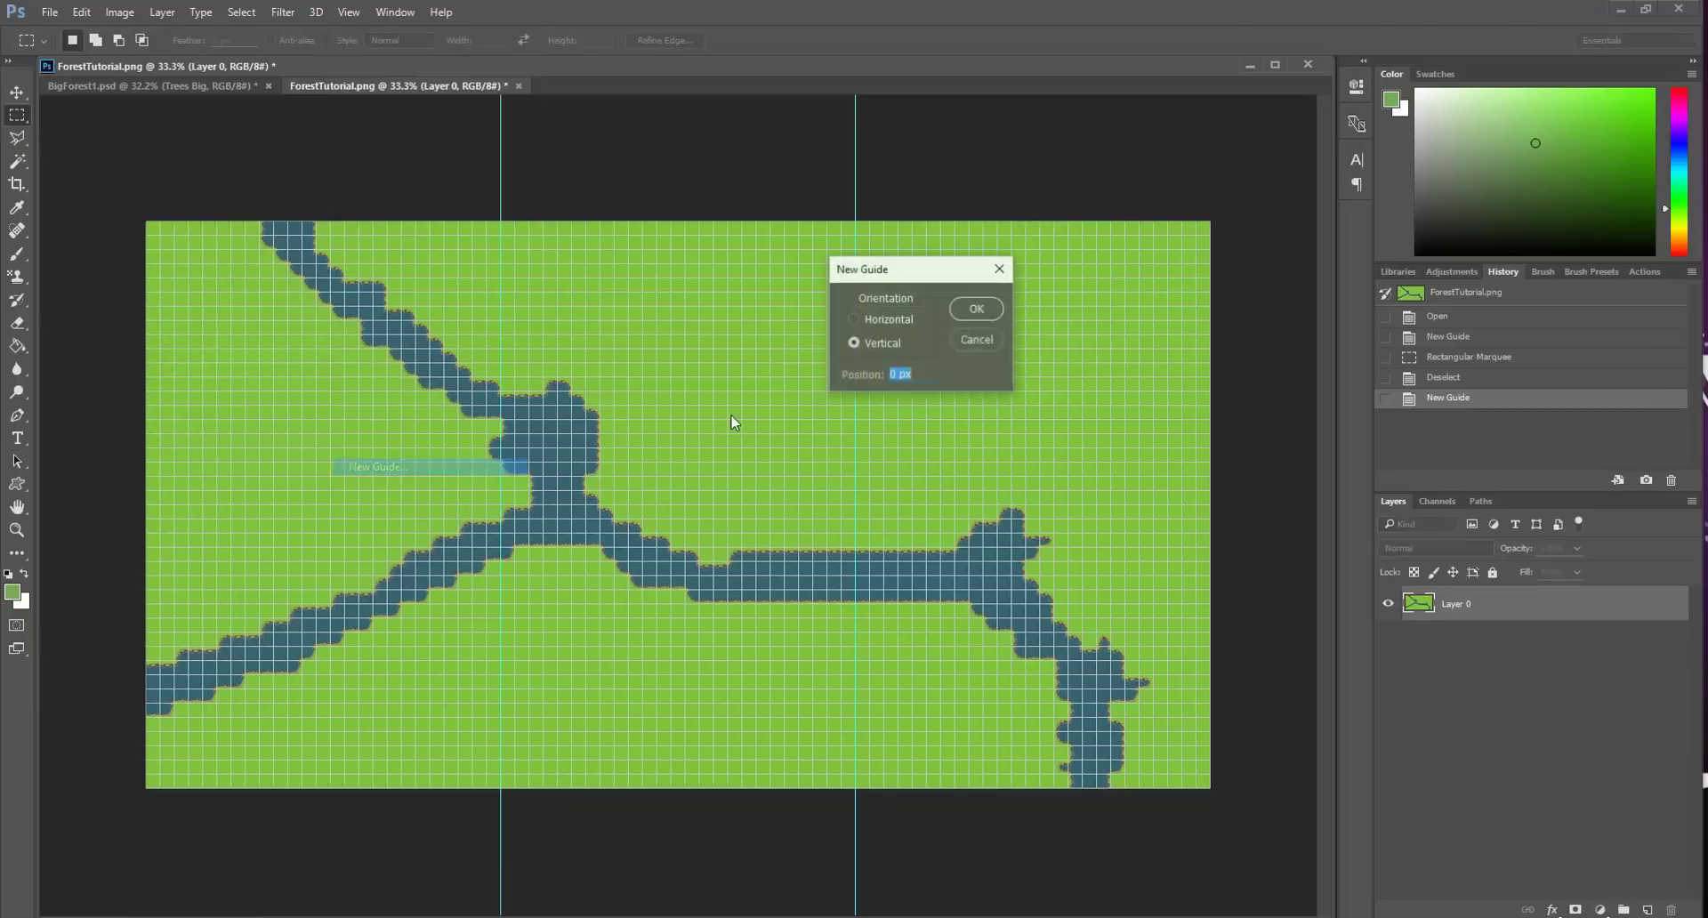
{"action": "left_click_drag", "start_coordinate": [914, 374], "coordinate": [840, 388]}
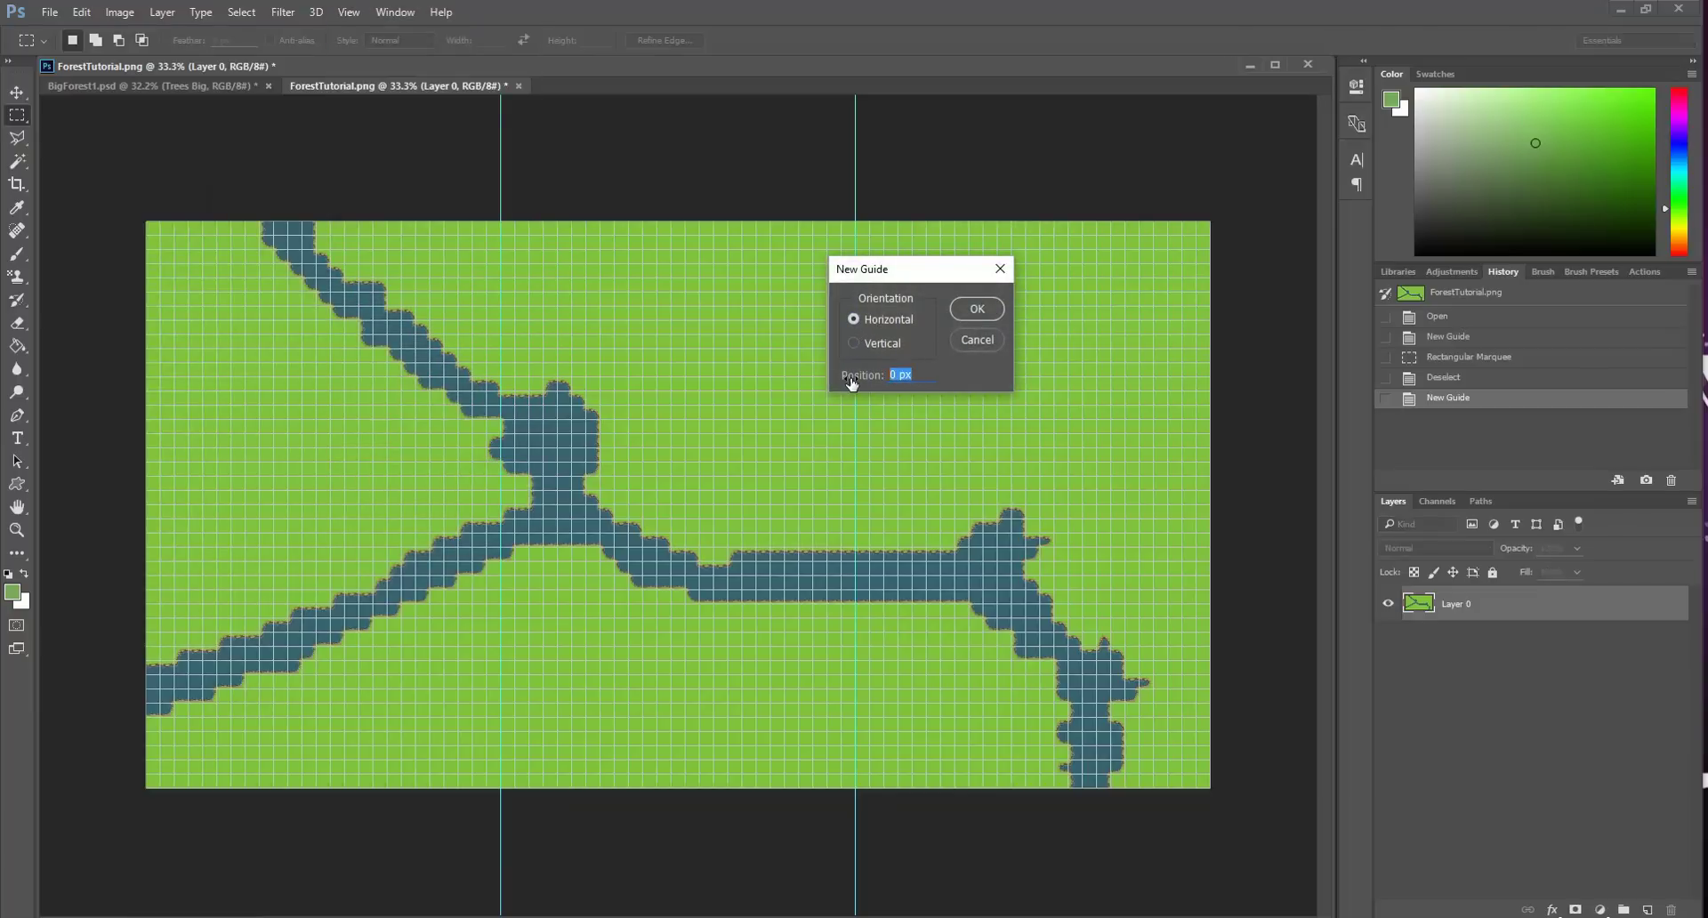
{"action": "type", "text": "960"}
{"action": "left_click", "coordinate": [976, 309]}
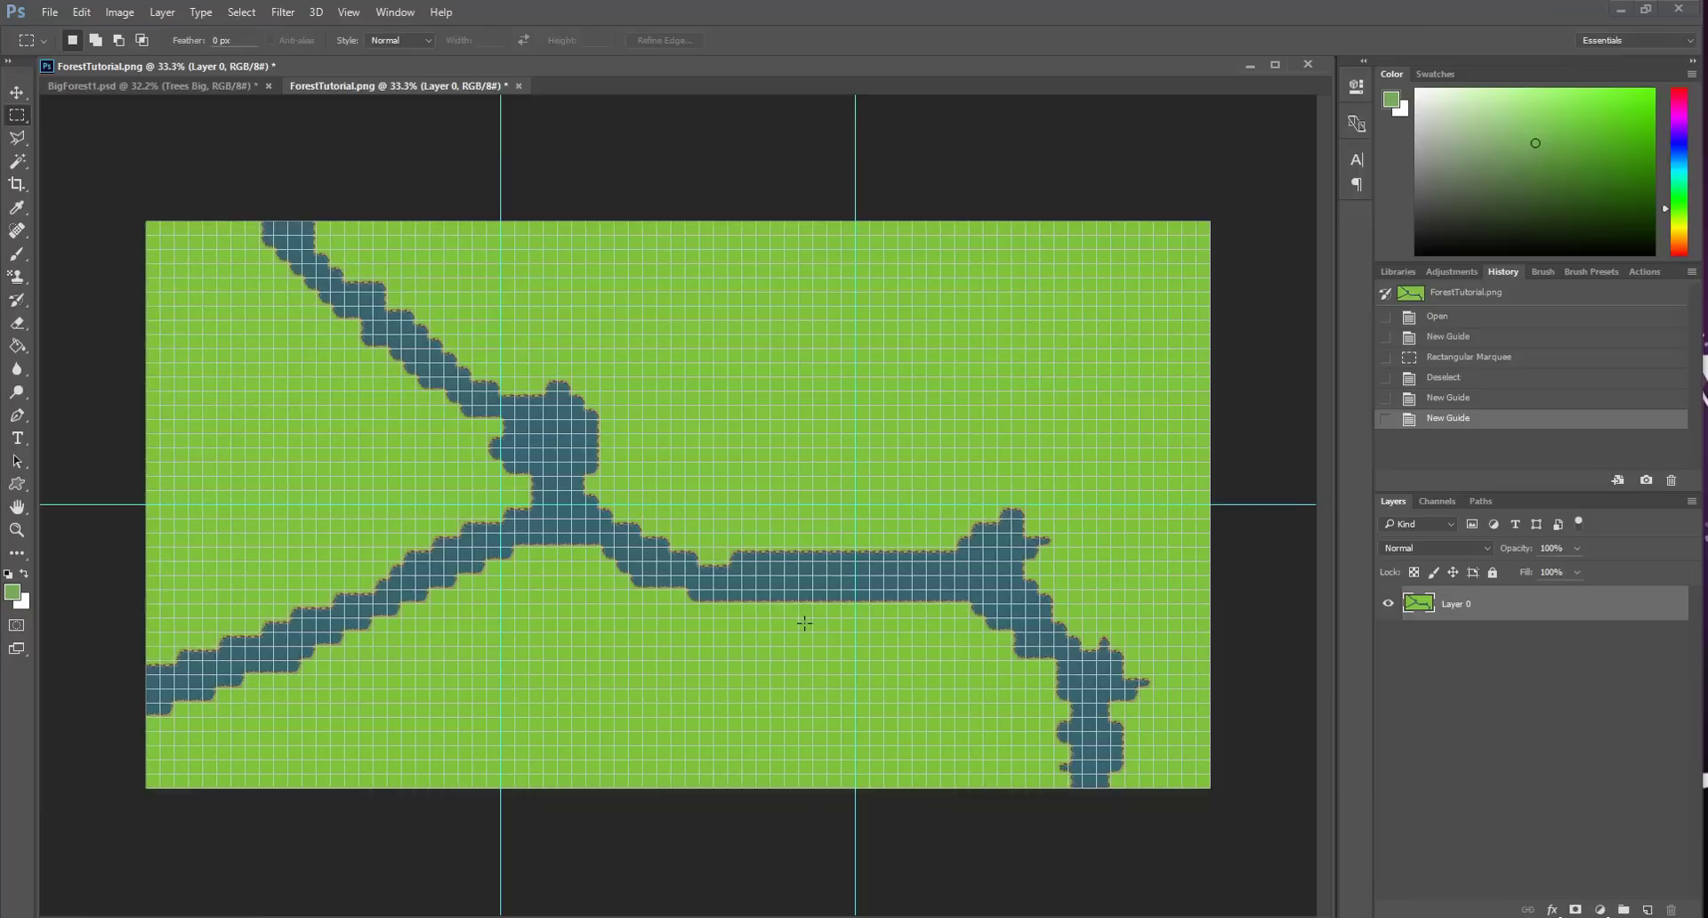
Step: Hide the grid, select a small area at the river junction and zoom in
{"action": "left_click", "coordinate": [364, 11]}
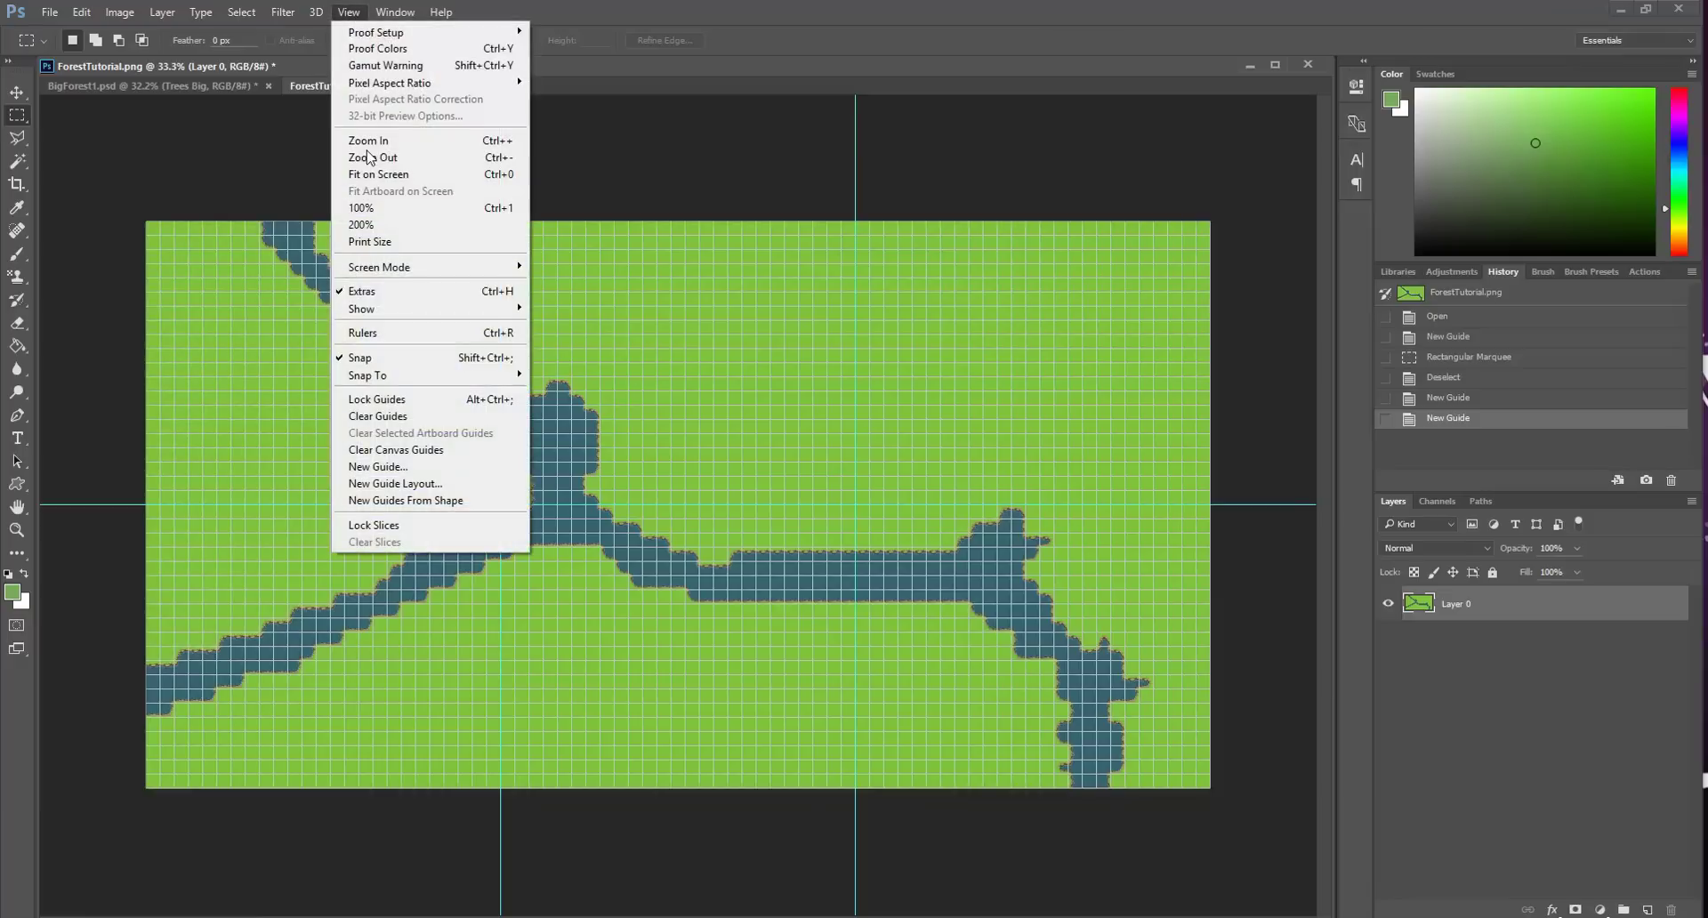
{"action": "mouse_move", "coordinate": [420, 309]}
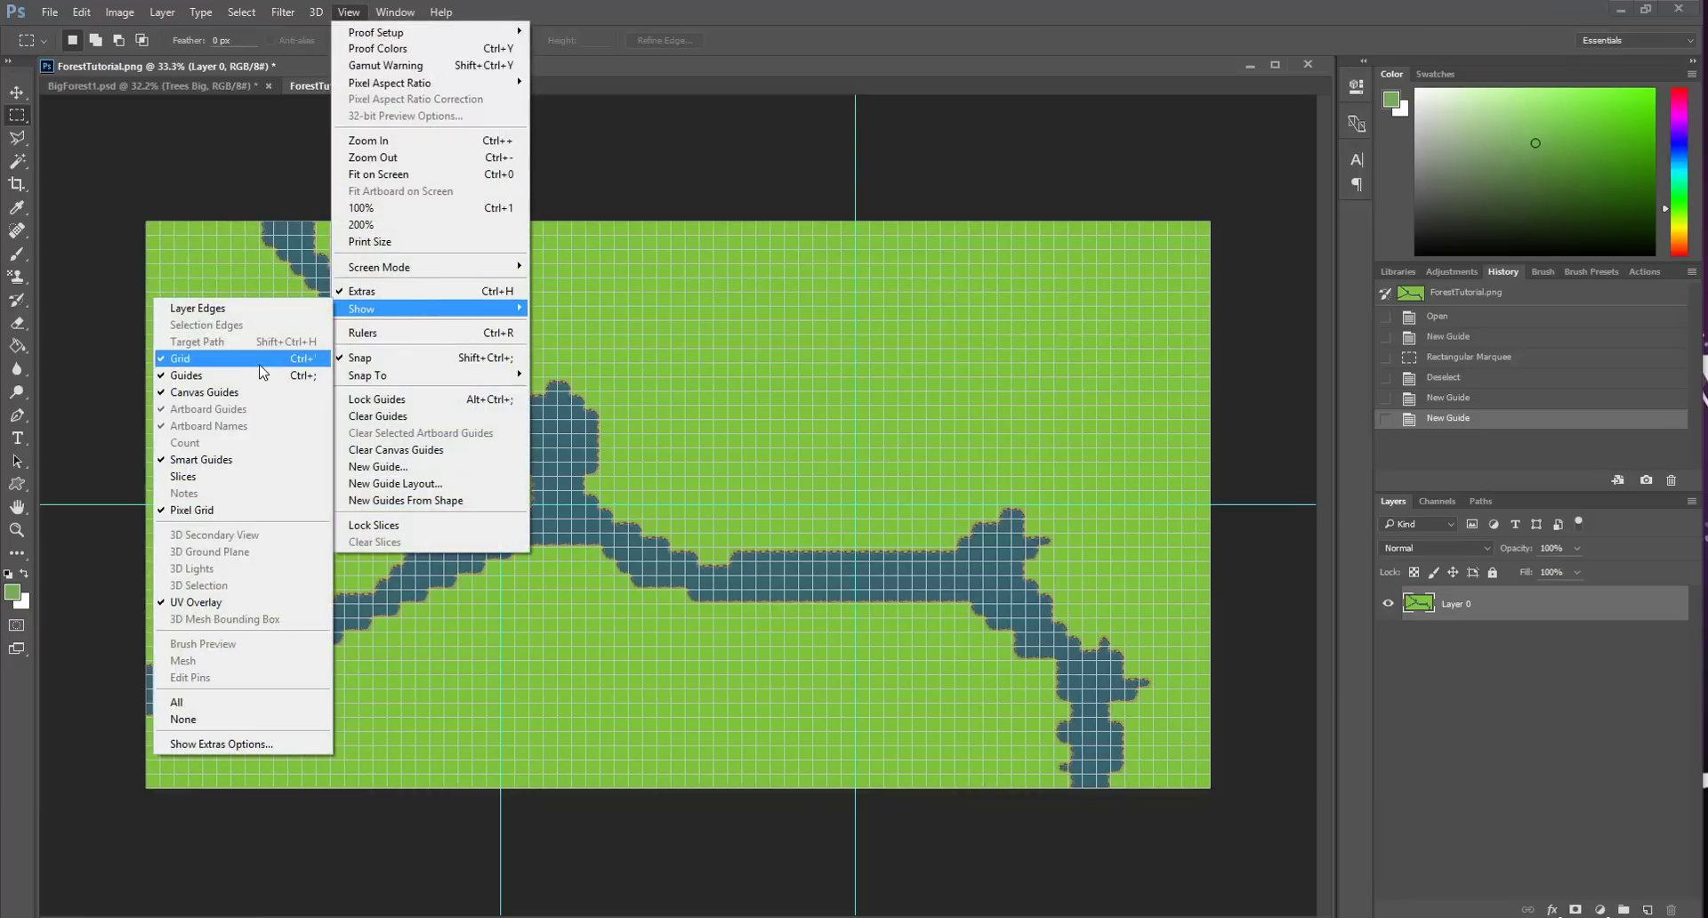
{"action": "left_click", "coordinate": [259, 360]}
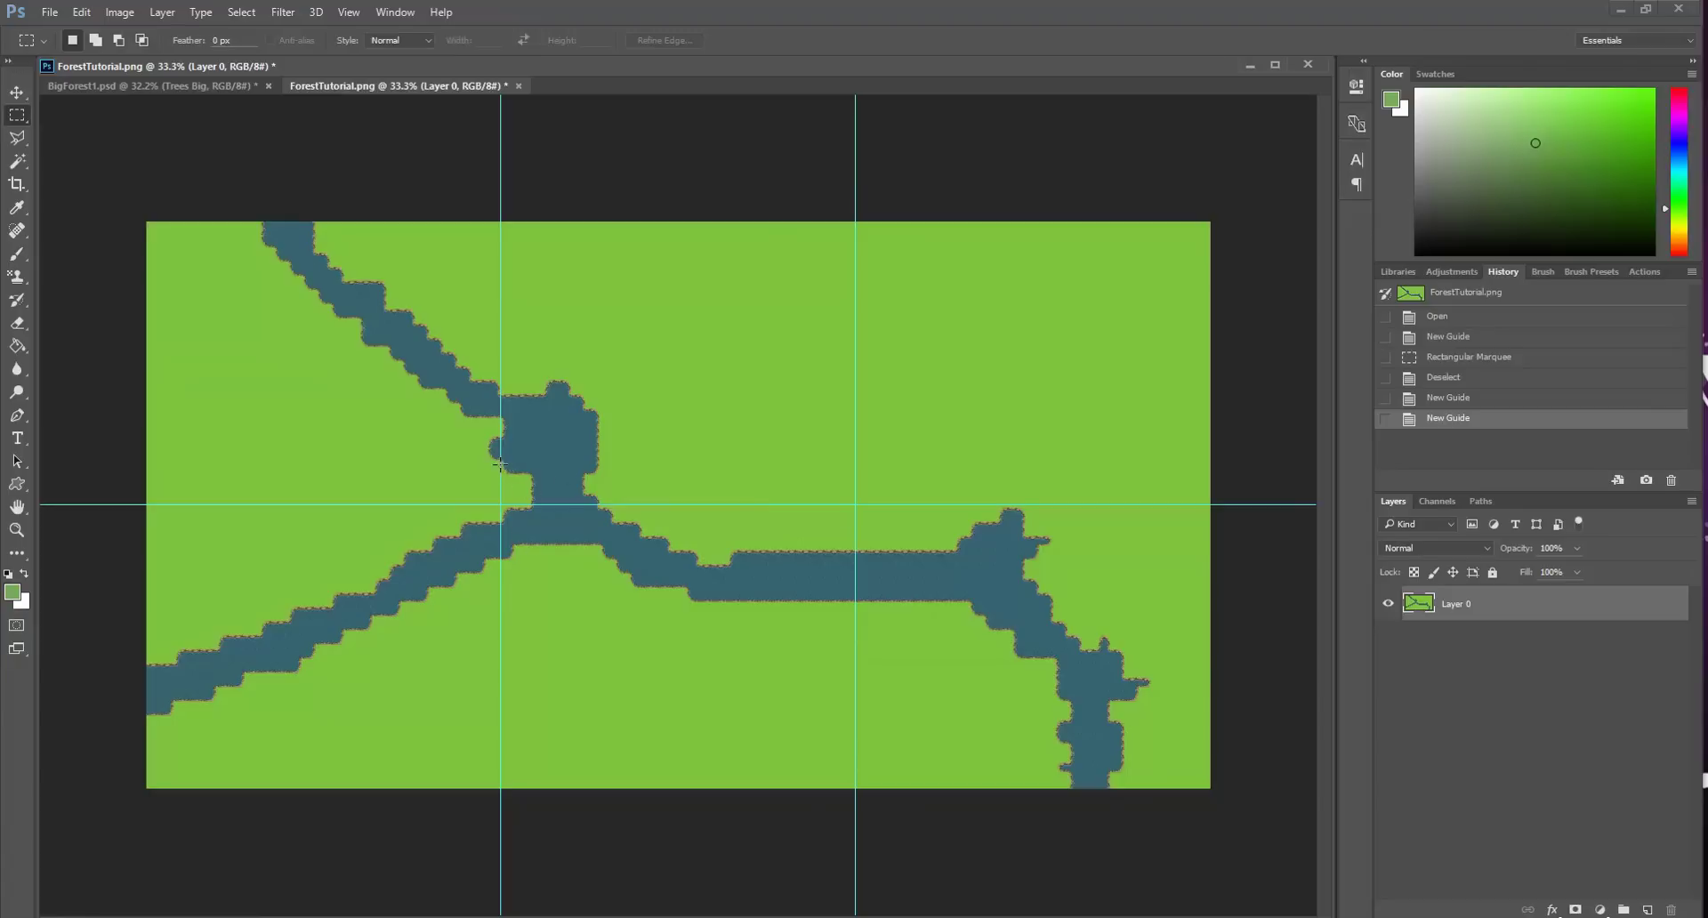
{"action": "left_click_drag", "start_coordinate": [502, 465], "coordinate": [549, 519]}
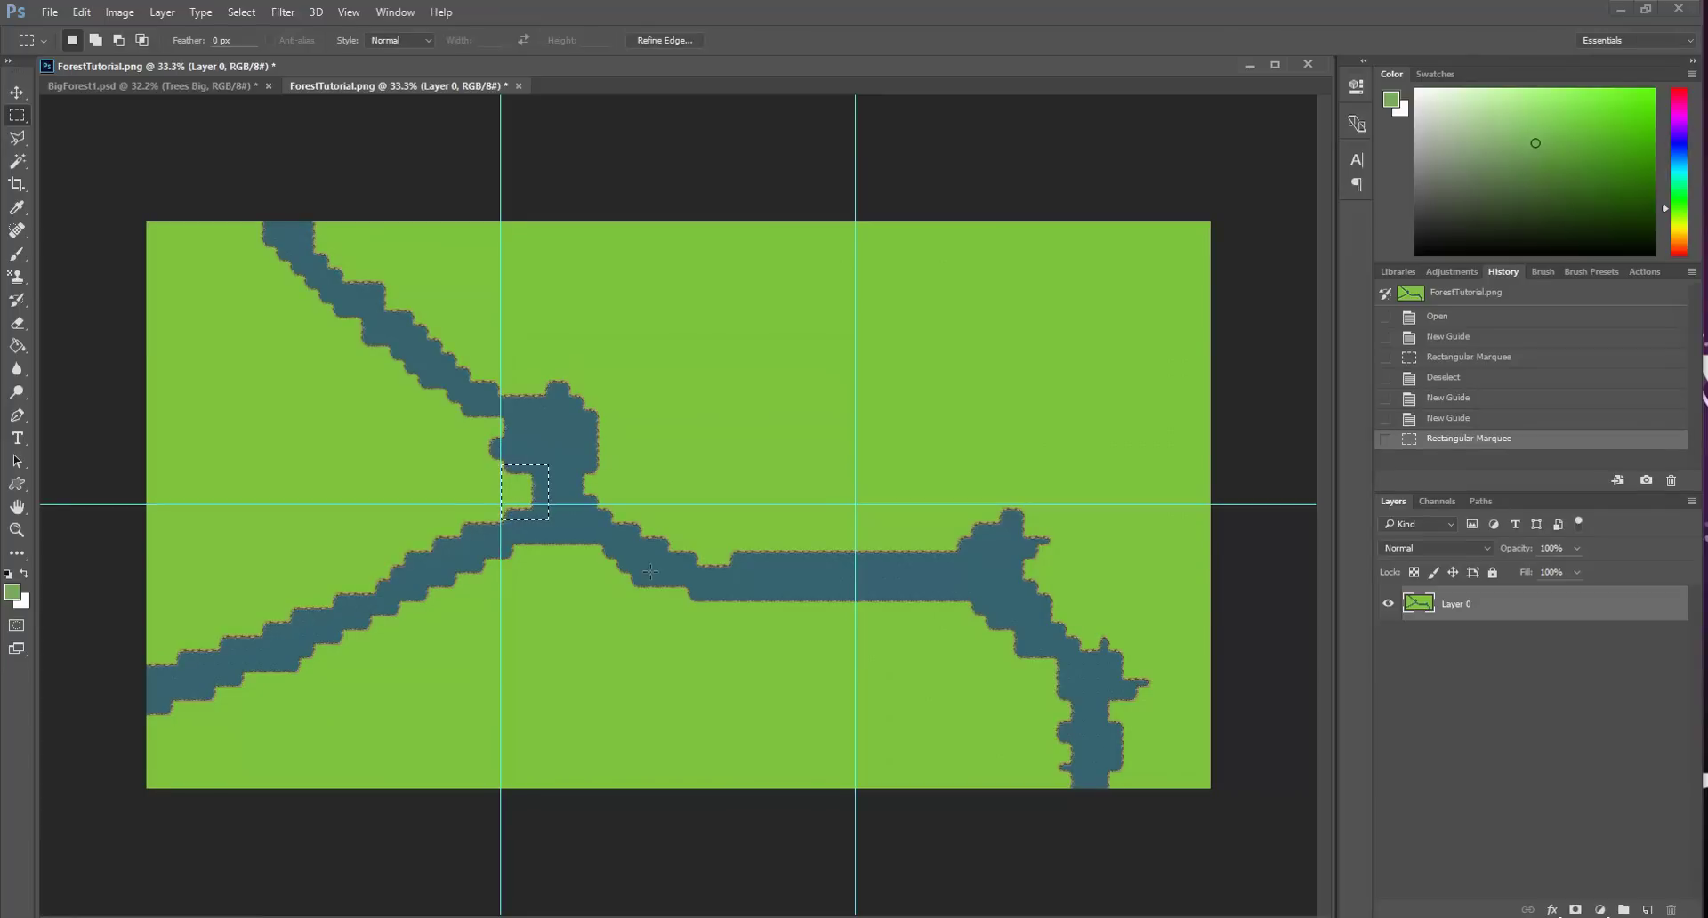
{"action": "key", "text": "ctrl+plus"}
{"action": "key", "text": "ctrl+plus"}
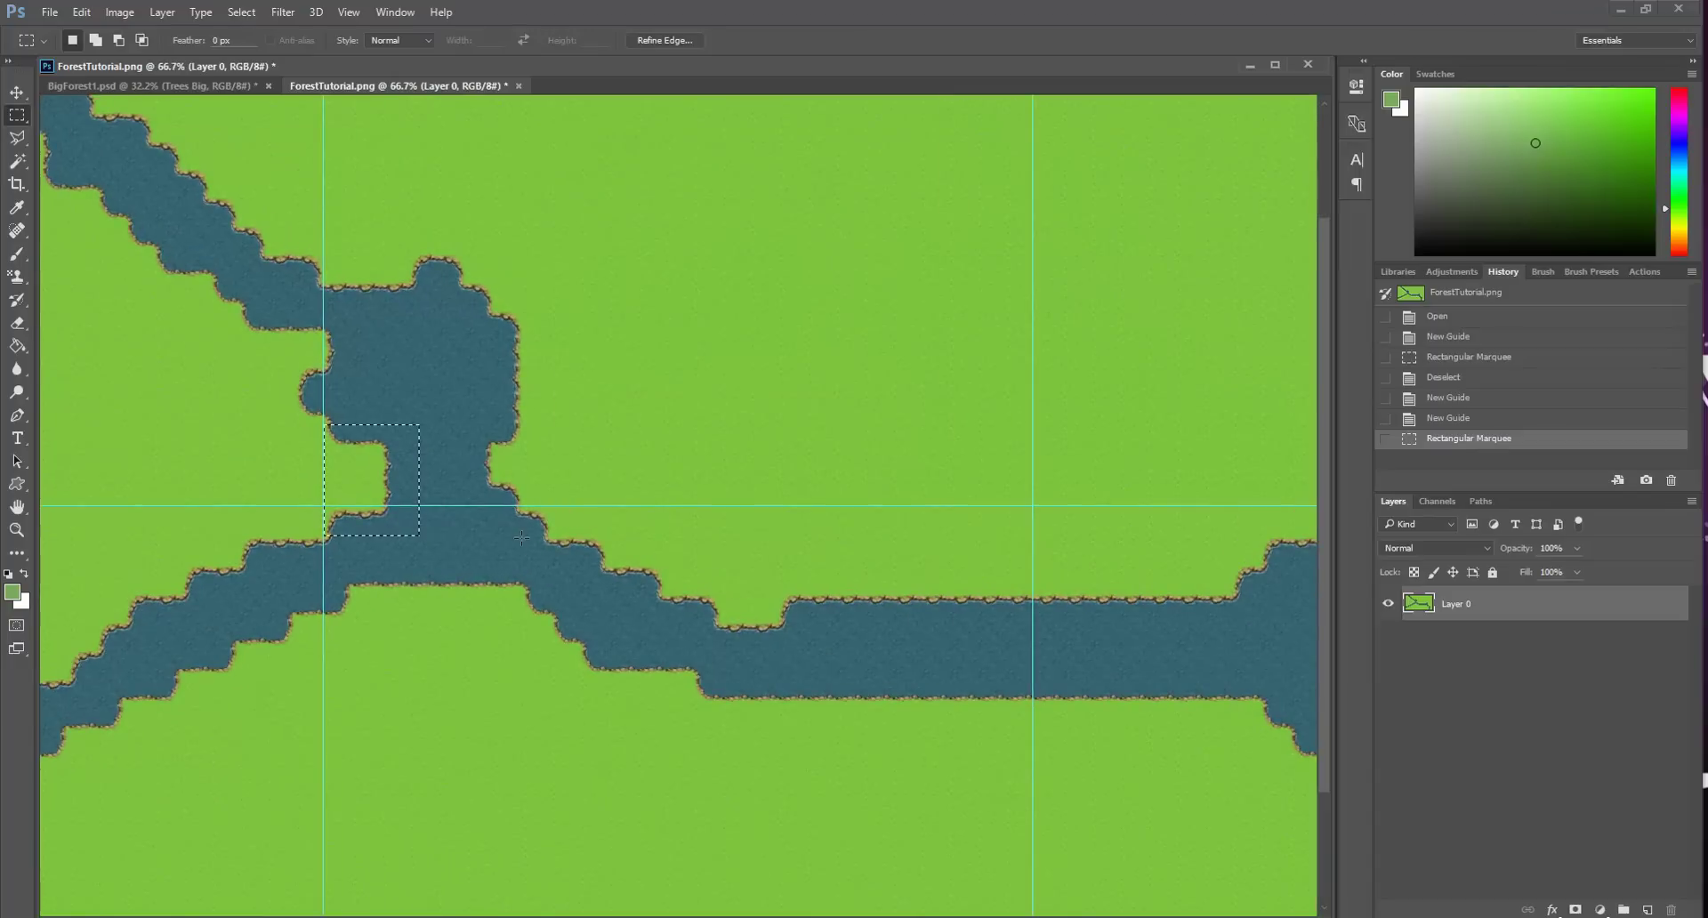
Step: Show the grid again, recentre the view on the junction and deselect
{"action": "left_click", "coordinate": [359, 17]}
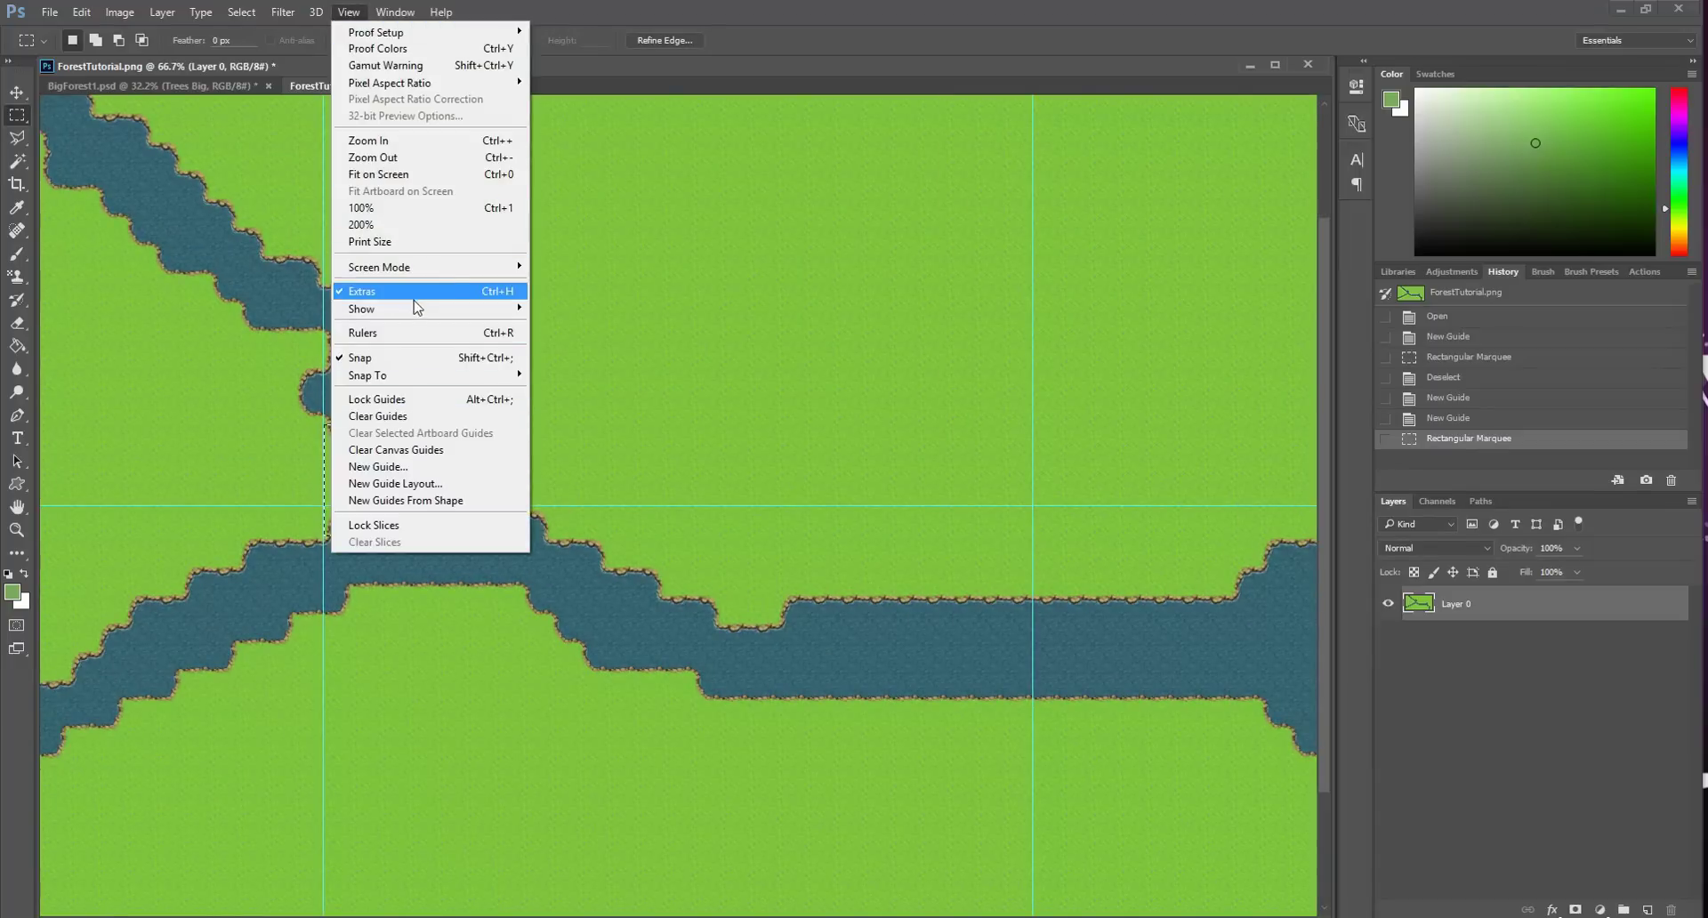
{"action": "mouse_move", "coordinate": [417, 320]}
{"action": "left_click", "coordinate": [264, 360]}
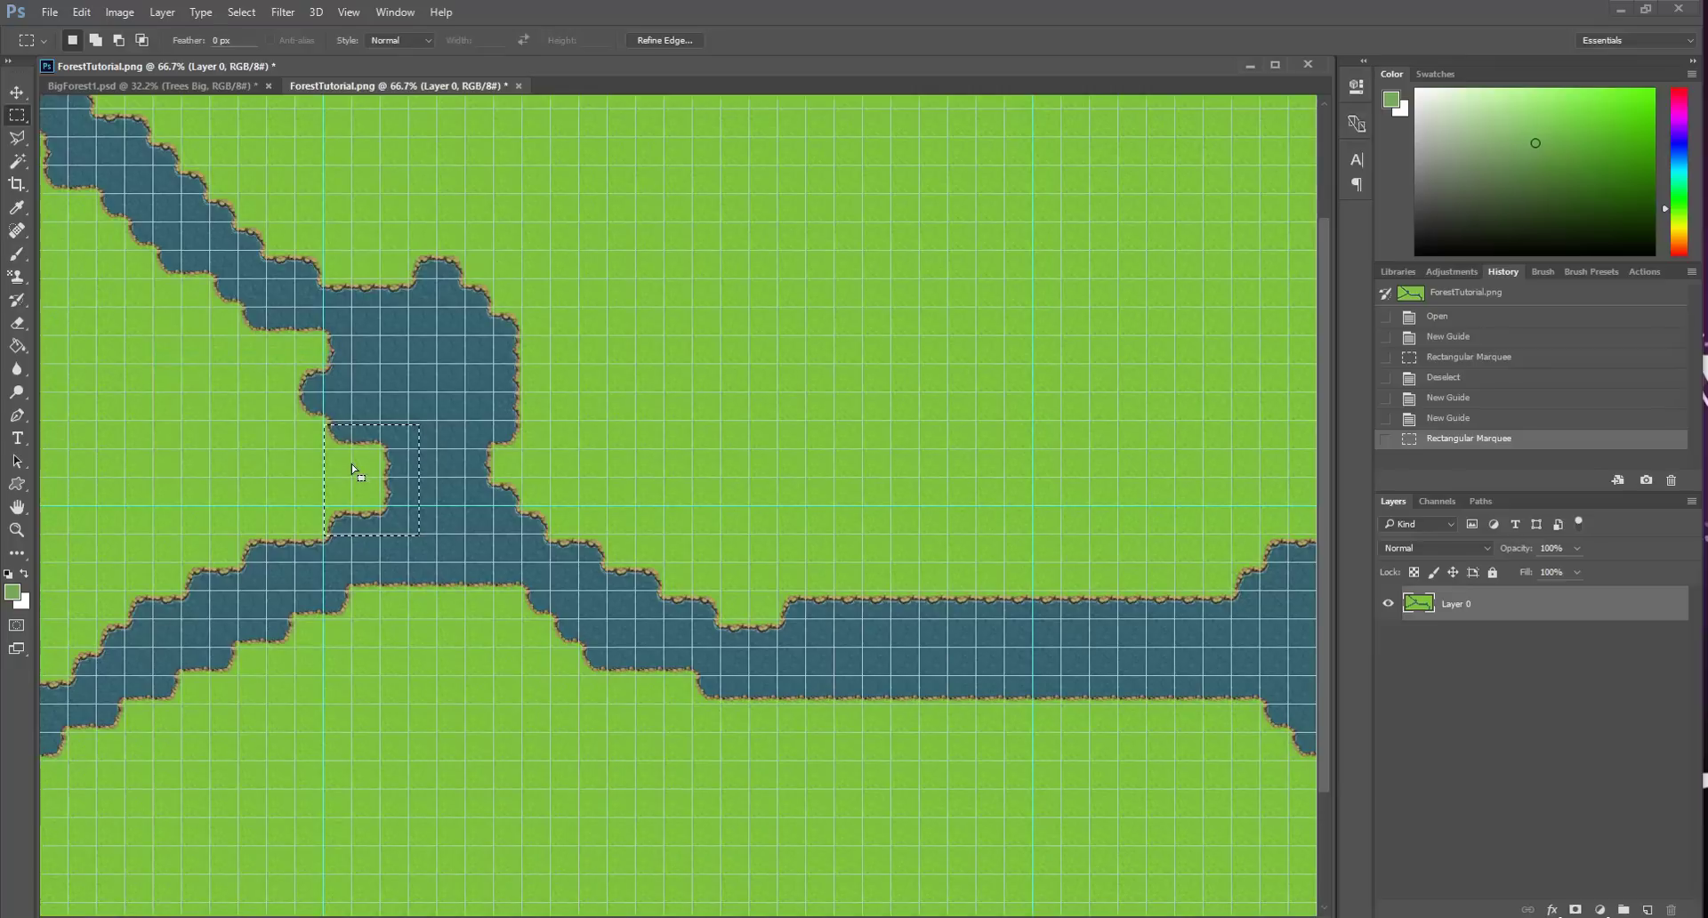
{"action": "left_click_drag", "start_coordinate": [480, 547], "coordinate": [782, 638]}
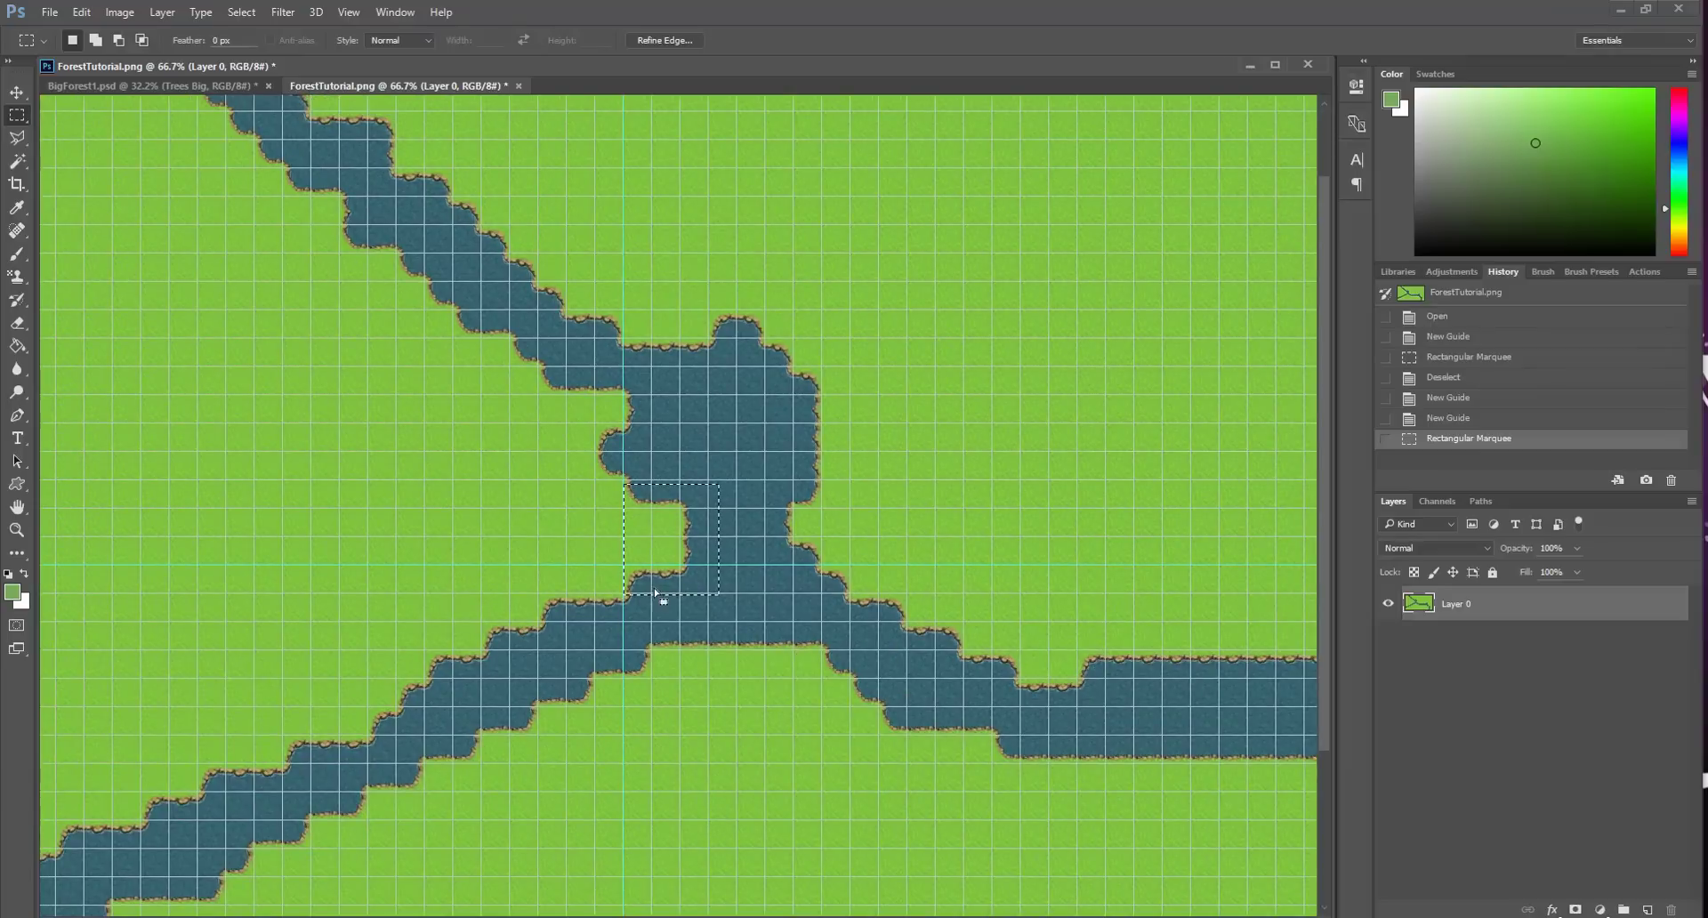
{"action": "left_click_drag", "start_coordinate": [480, 529], "coordinate": [614, 565]}
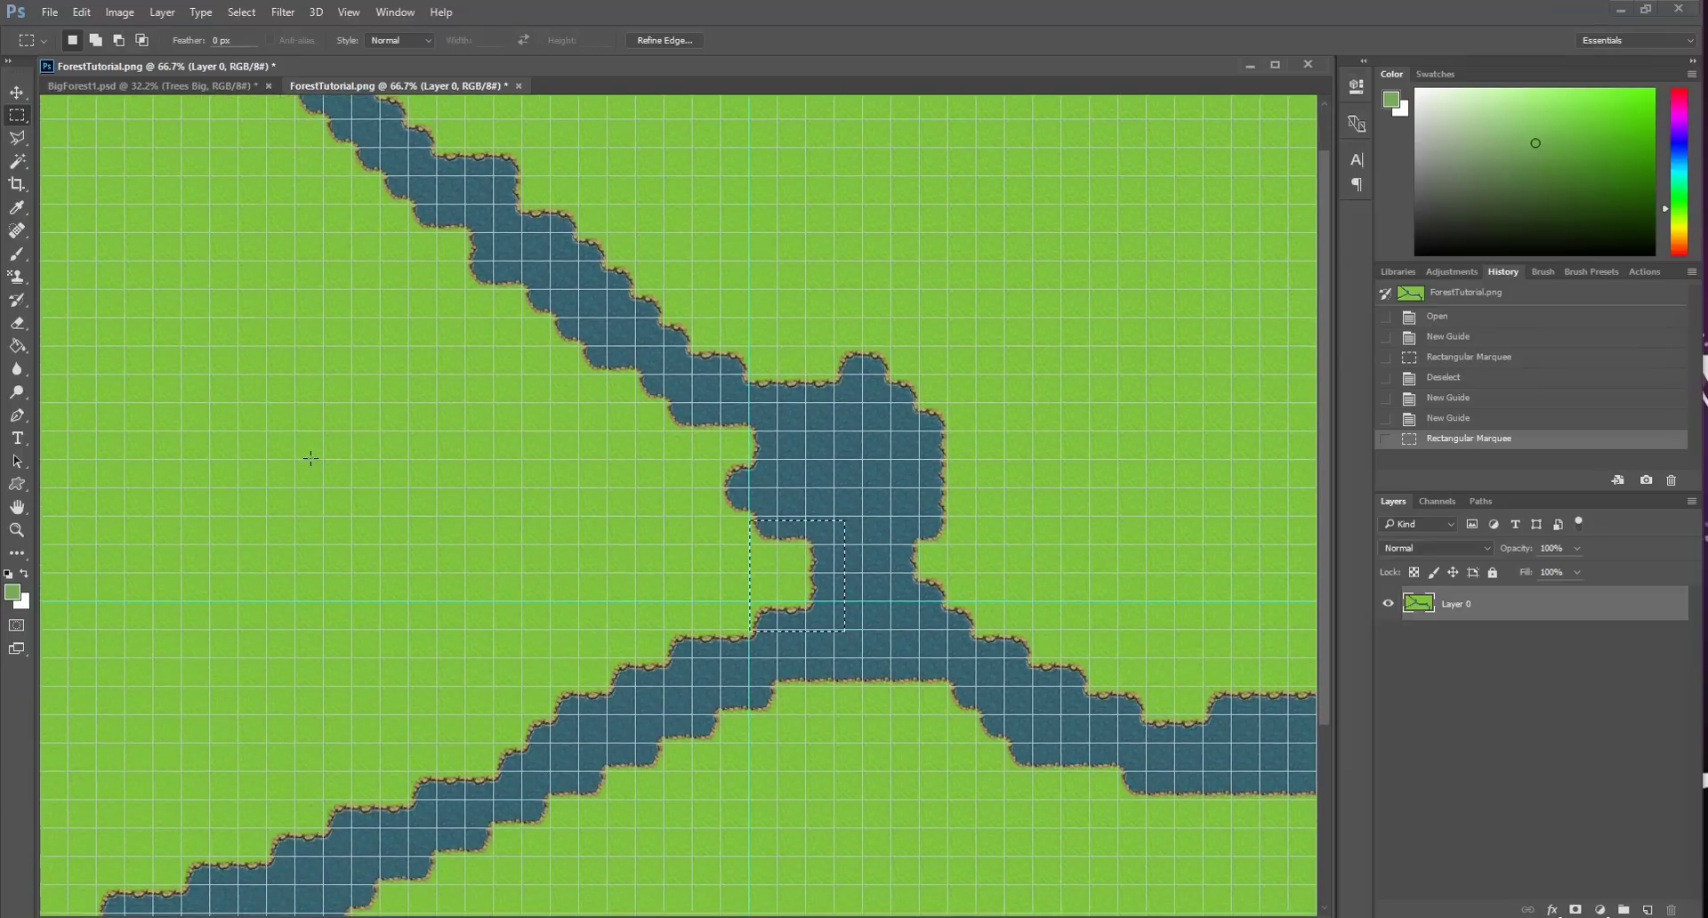
{"action": "left_click_drag", "start_coordinate": [763, 707], "coordinate": [720, 739]}
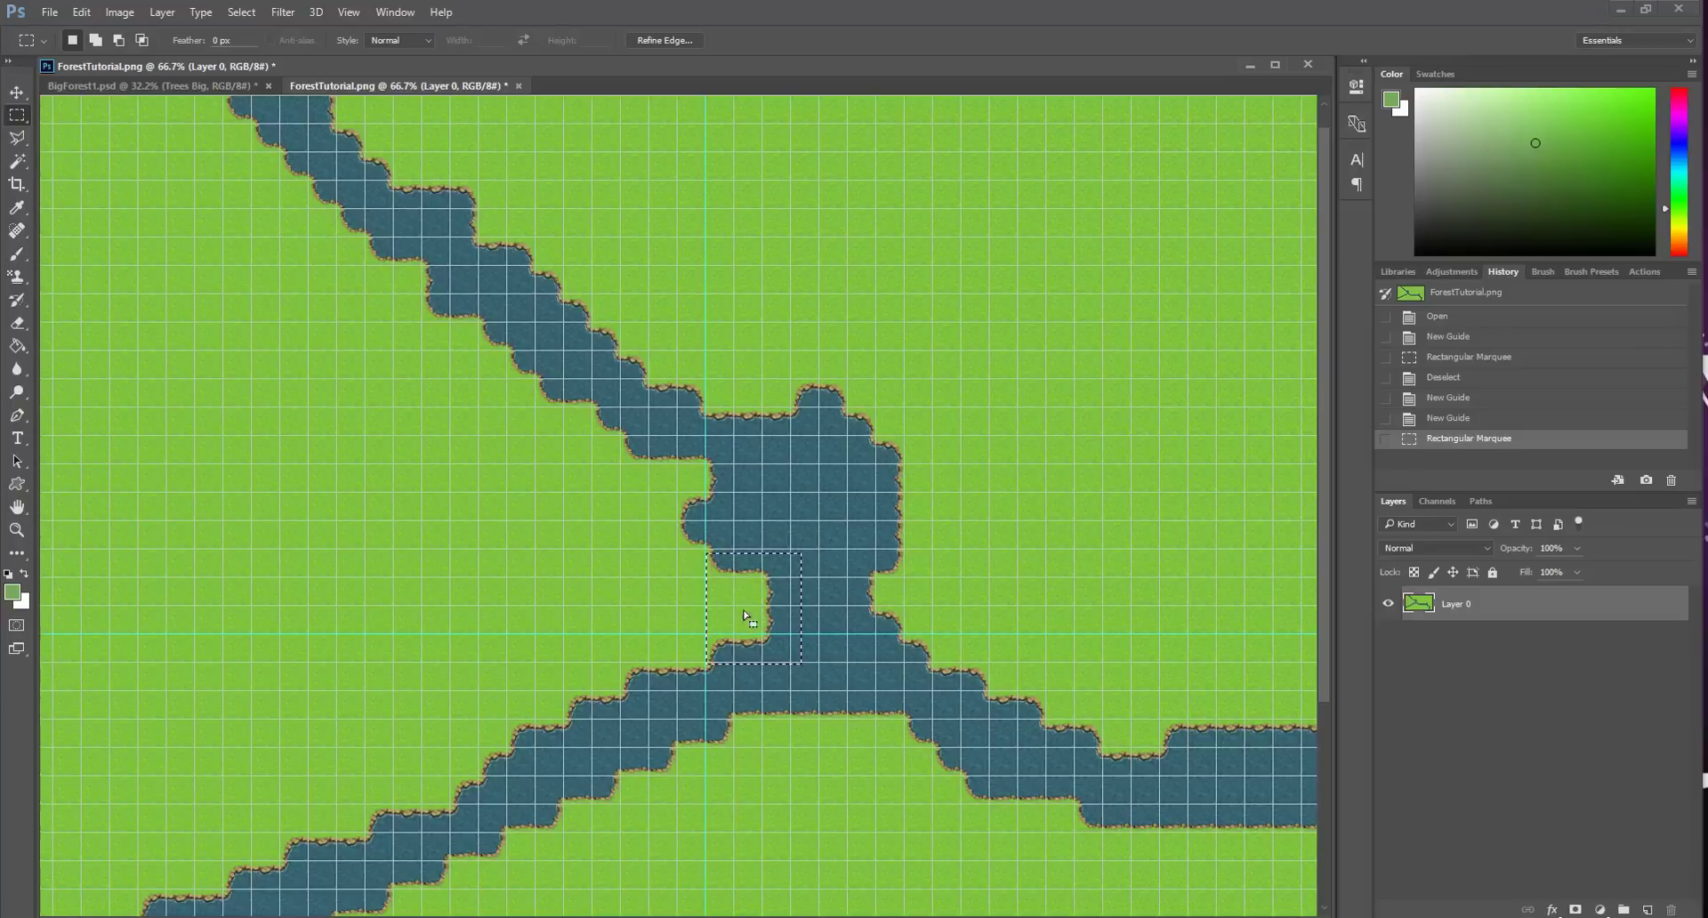
{"action": "left_click", "coordinate": [811, 744]}
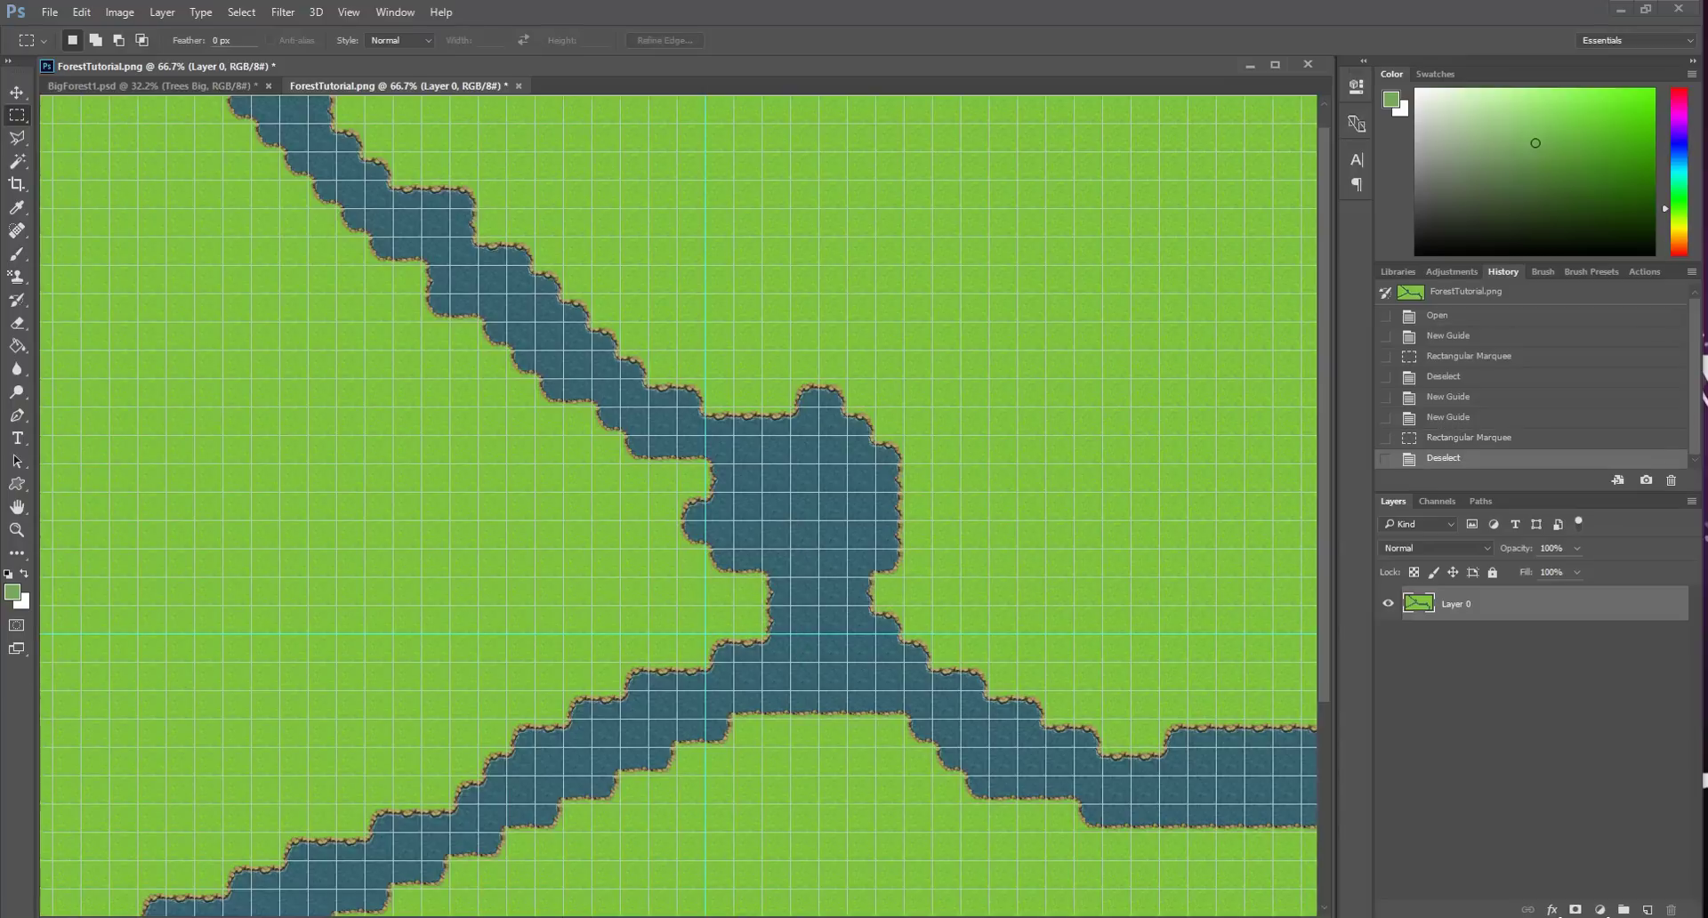
Step: In RPG Maker MV, paint water over the grass notch at the river junction
{"action": "left_click", "coordinate": [467, 854]}
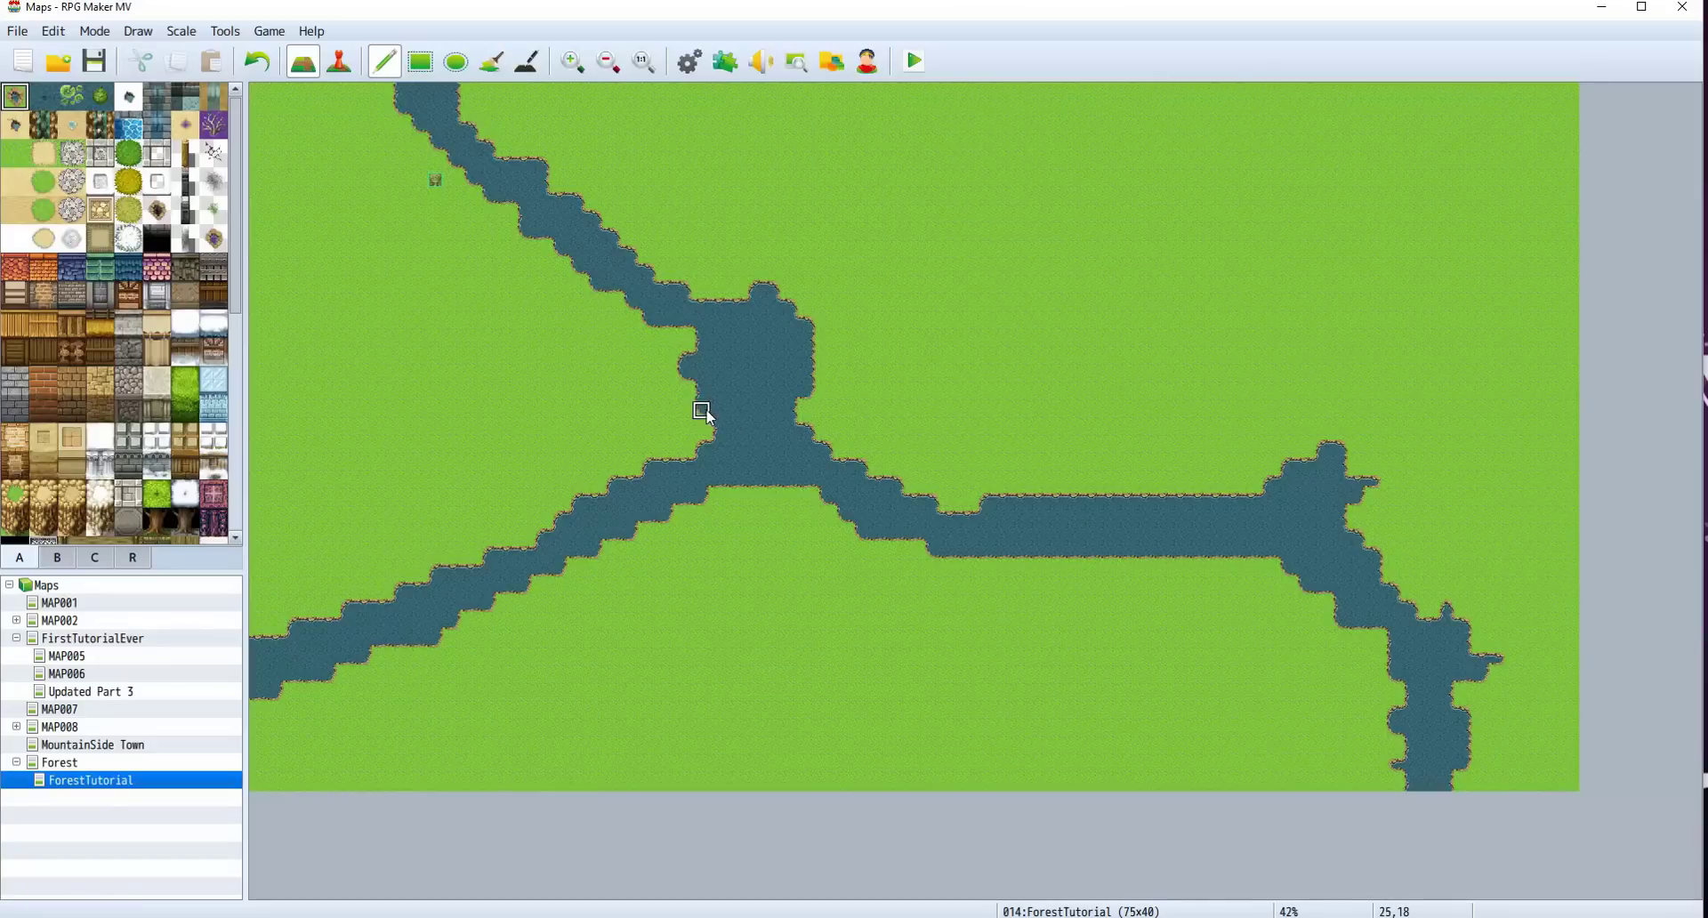
{"action": "mouse_move", "coordinate": [692, 356]}
{"action": "left_mouse_down"}
{"action": "mouse_move", "coordinate": [639, 322]}
{"action": "mouse_move", "coordinate": [668, 356]}
{"action": "mouse_move", "coordinate": [611, 300]}
{"action": "mouse_move", "coordinate": [686, 377]}
{"action": "left_mouse_up"}
Step: Back in Photoshop, scroll the gridded map and pan right to inspect its right side
{"action": "mouse_move", "coordinate": [728, 896]}
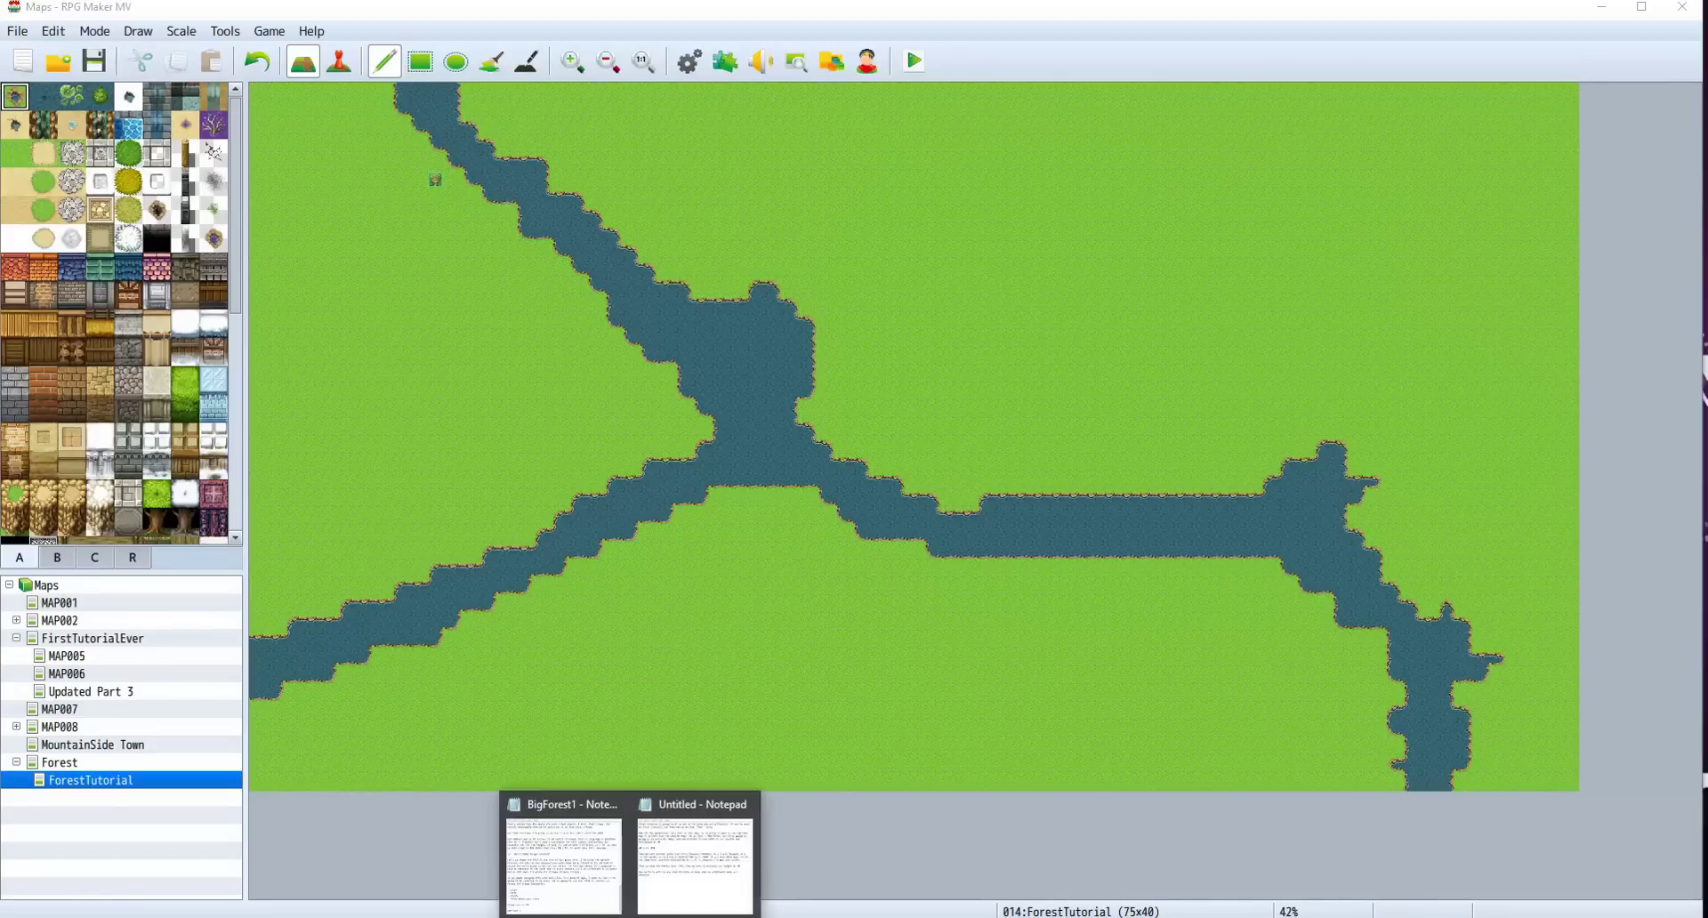
{"action": "left_click", "coordinate": [537, 868]}
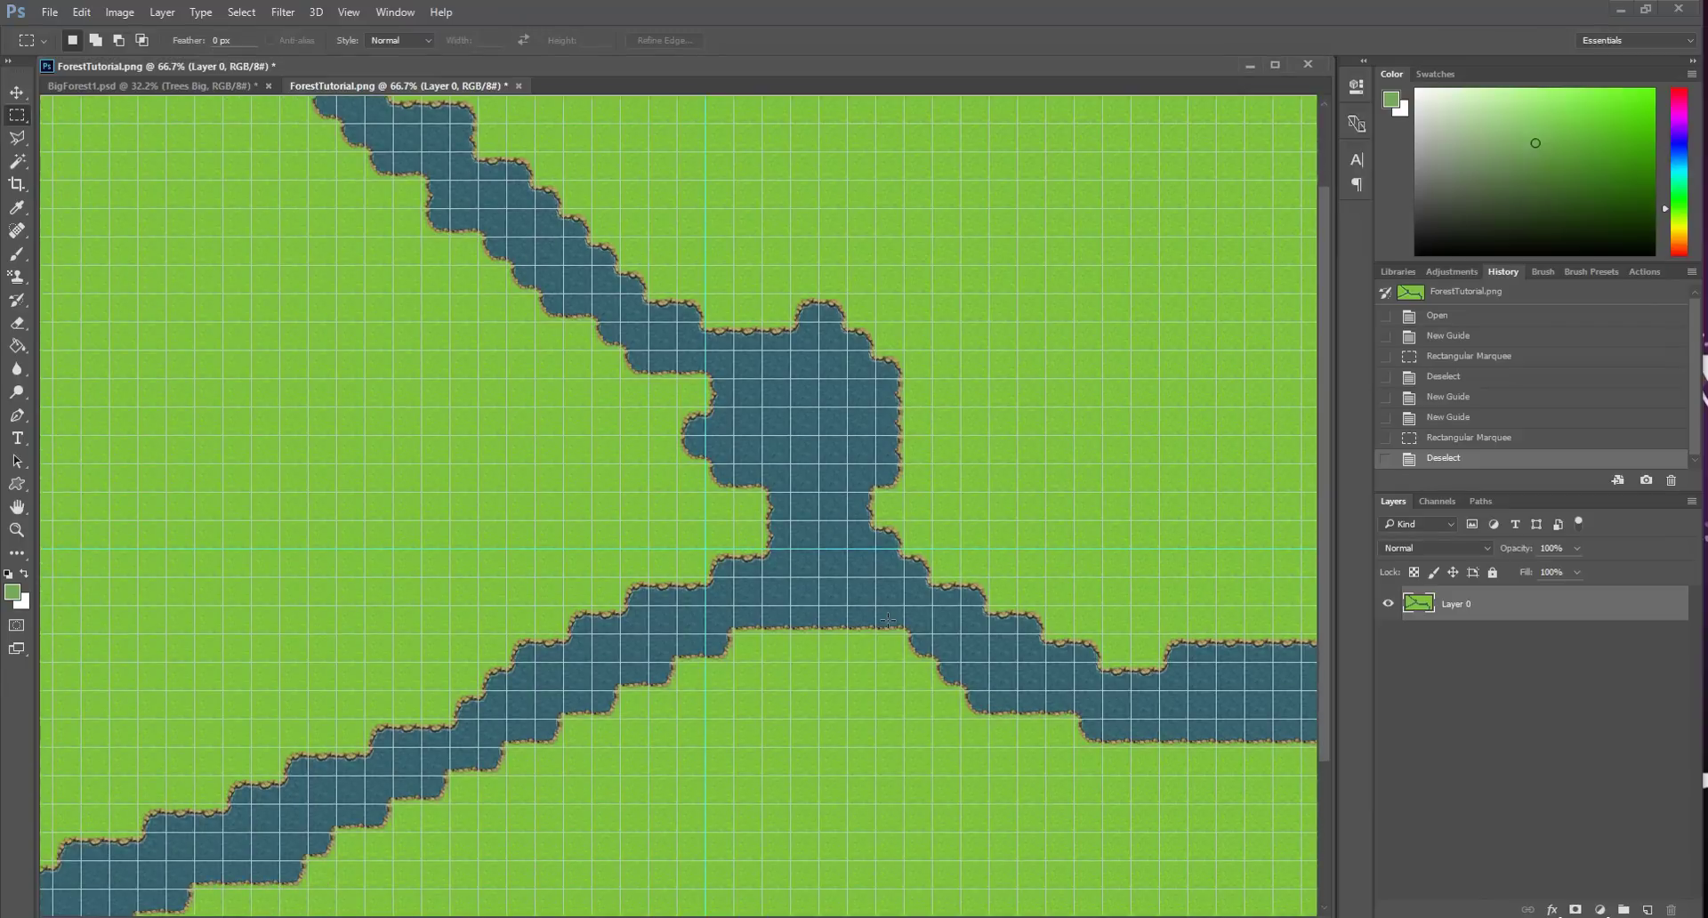
{"action": "scroll", "coordinate": [816, 869], "scroll_direction": "down", "scroll_amount": 5}
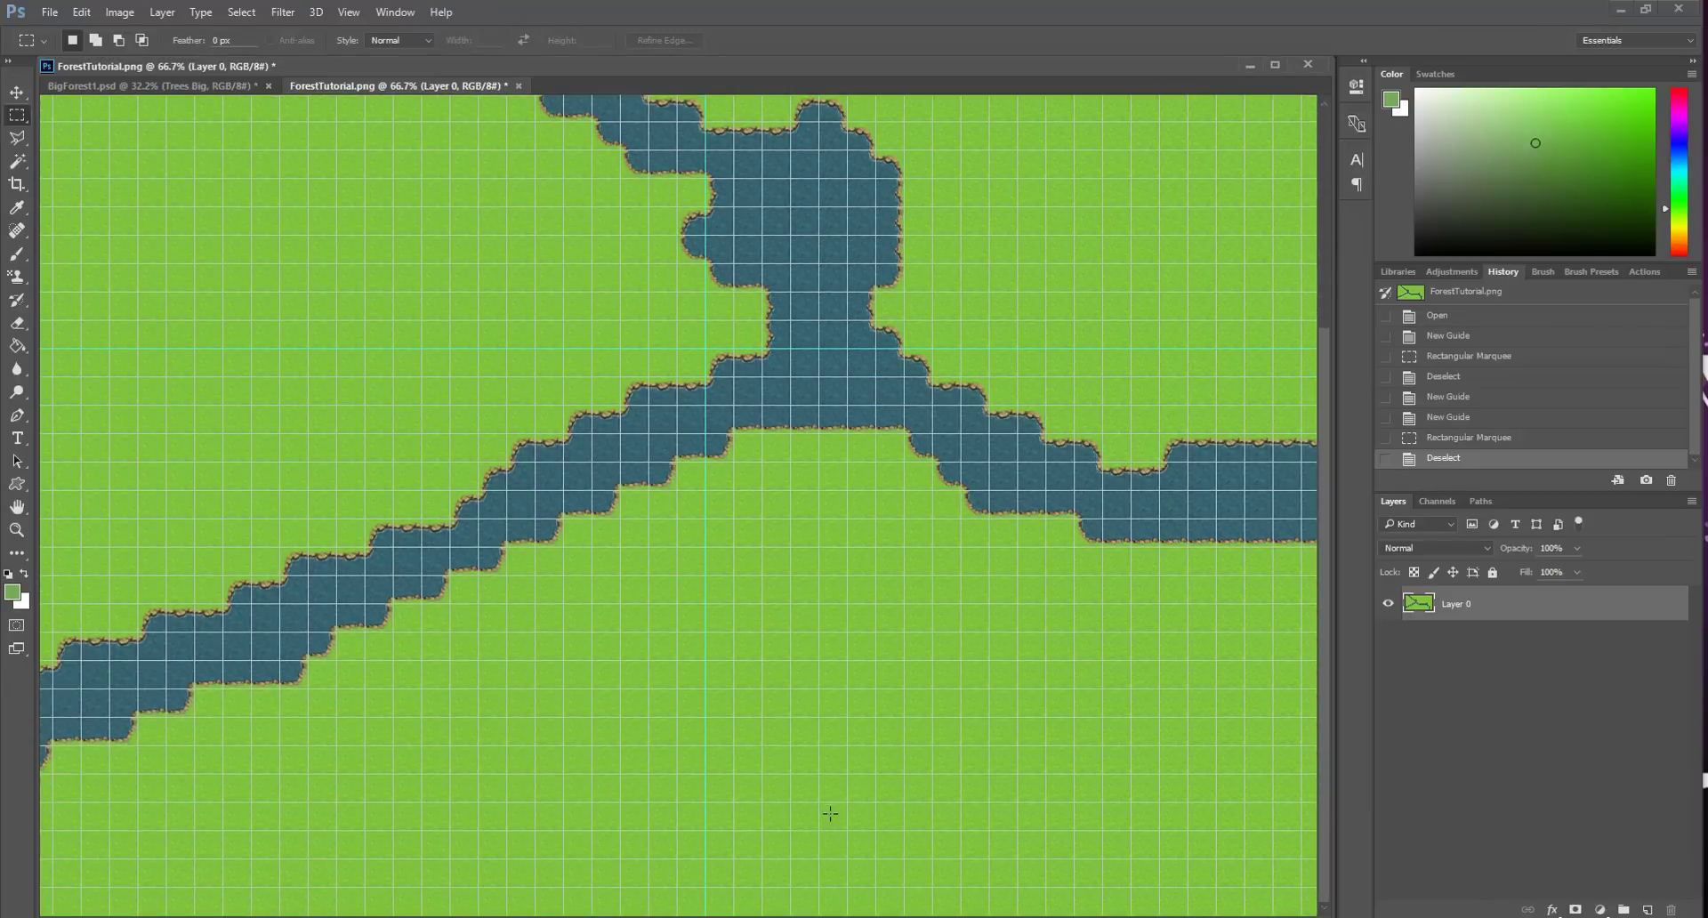
{"action": "scroll", "coordinate": [829, 812], "scroll_direction": "up", "scroll_amount": 4}
{"action": "scroll", "coordinate": [582, 636], "scroll_direction": "down", "scroll_amount": 2}
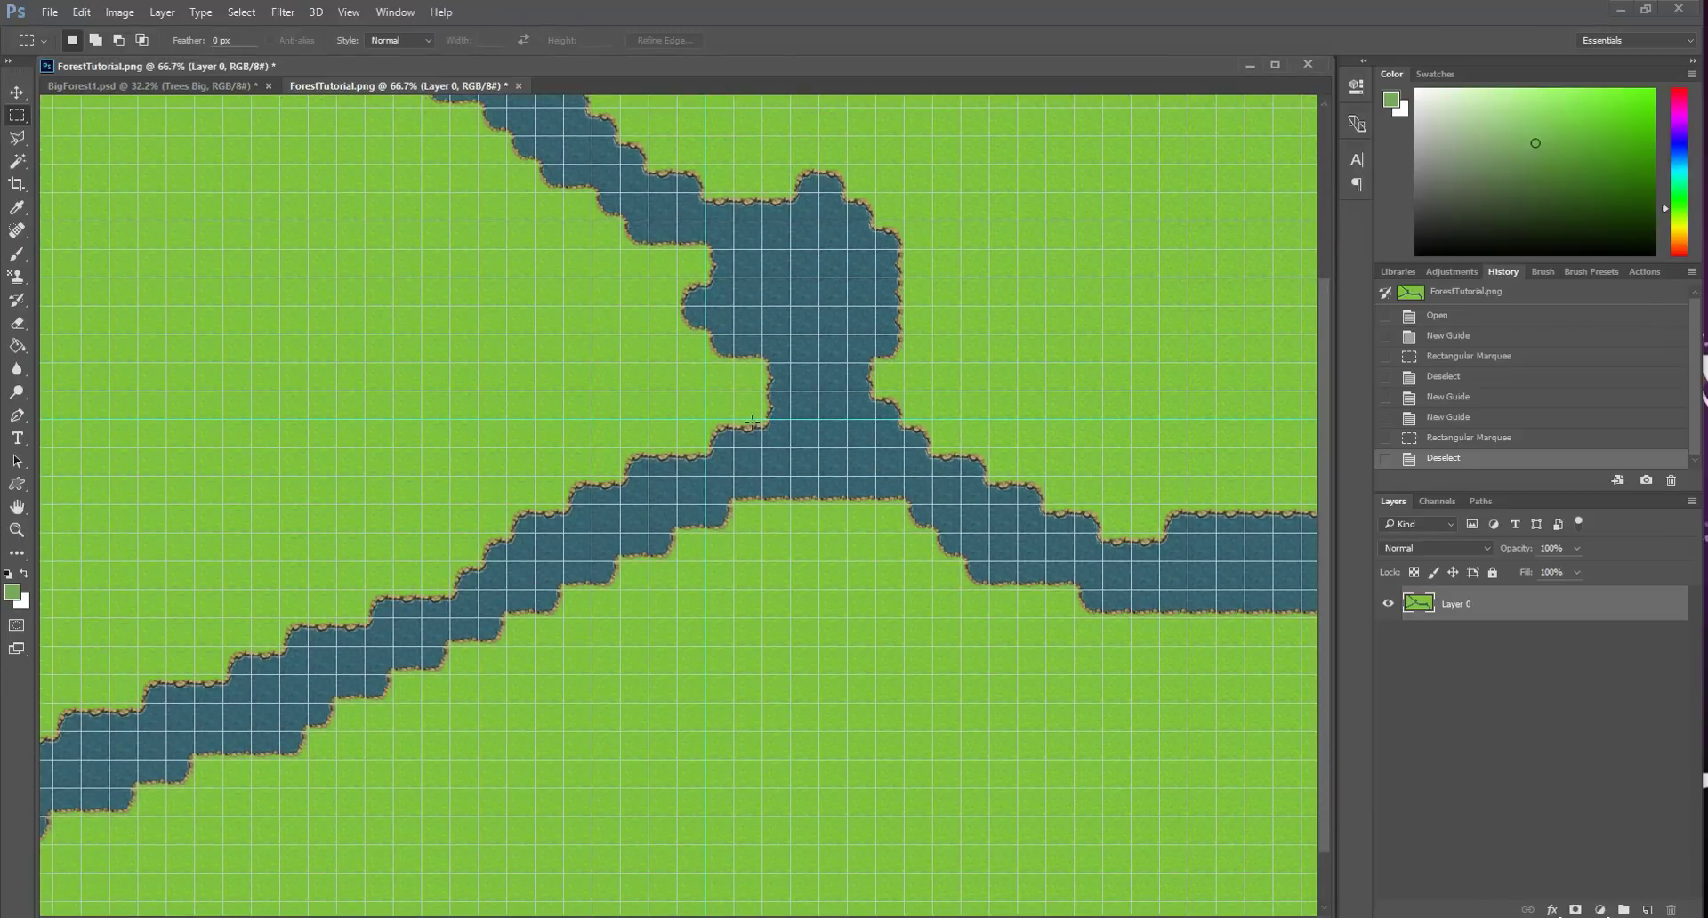
{"action": "scroll", "coordinate": [1202, 790], "scroll_direction": "up", "scroll_amount": 3}
{"action": "scroll", "coordinate": [999, 776], "scroll_direction": "down", "scroll_amount": 3}
{"action": "left_click_drag", "start_coordinate": [641, 87], "coordinate": [629, 61]}
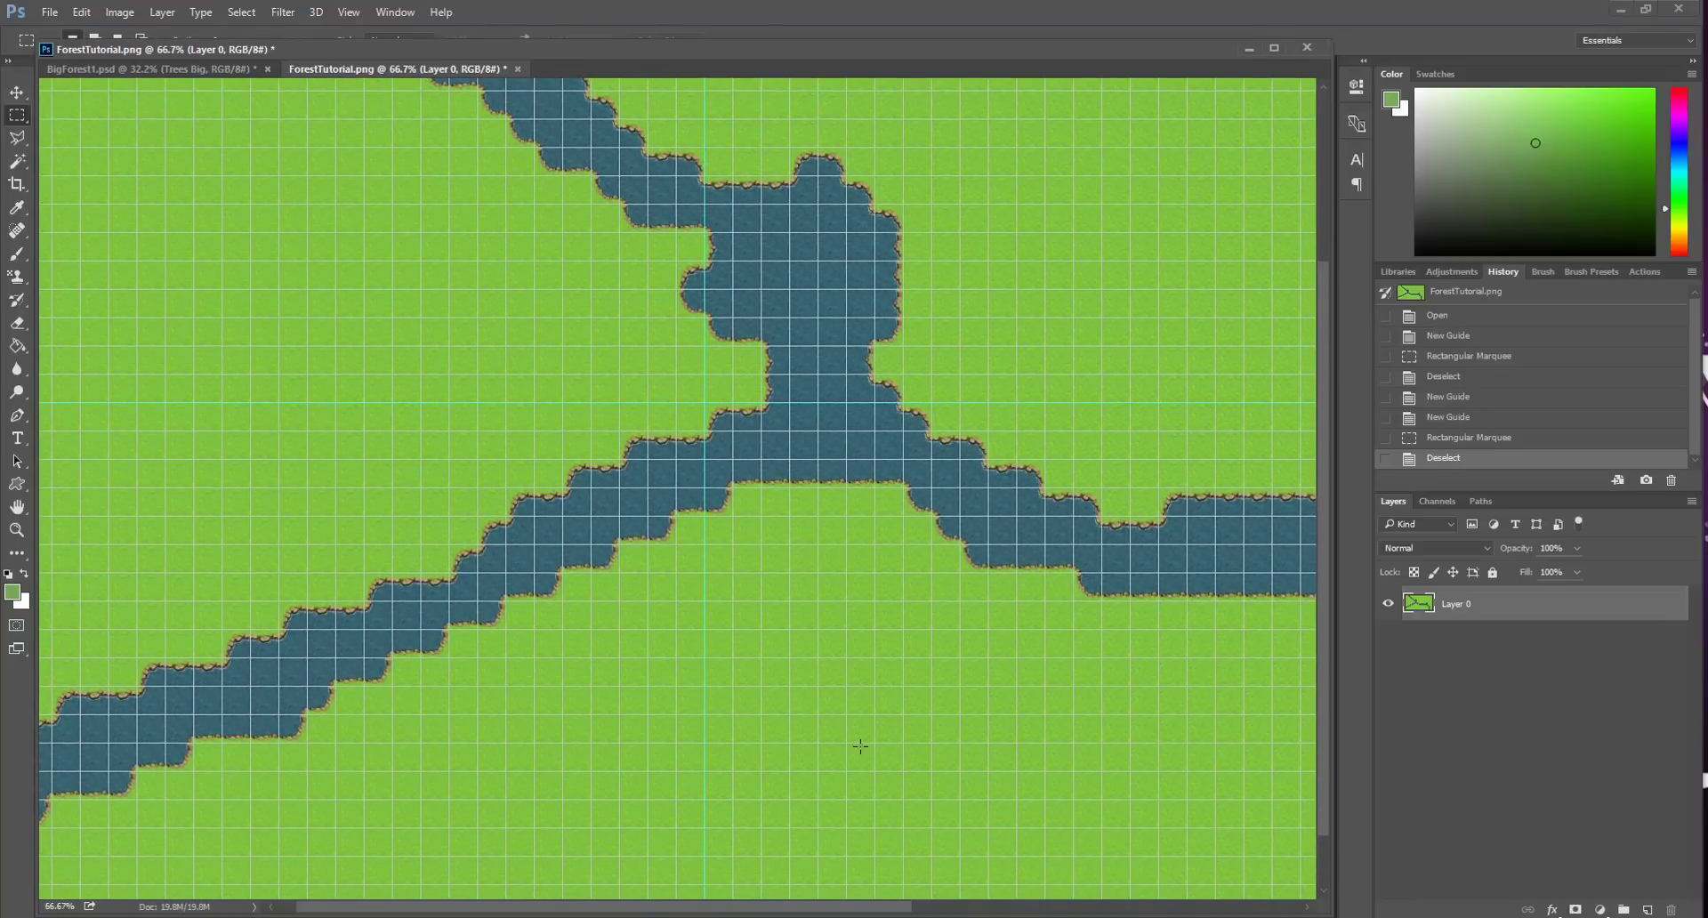
{"action": "left_click_drag", "start_coordinate": [859, 907], "coordinate": [1250, 907]}
{"action": "scroll", "coordinate": [1248, 775], "scroll_direction": "down", "scroll_amount": 2}
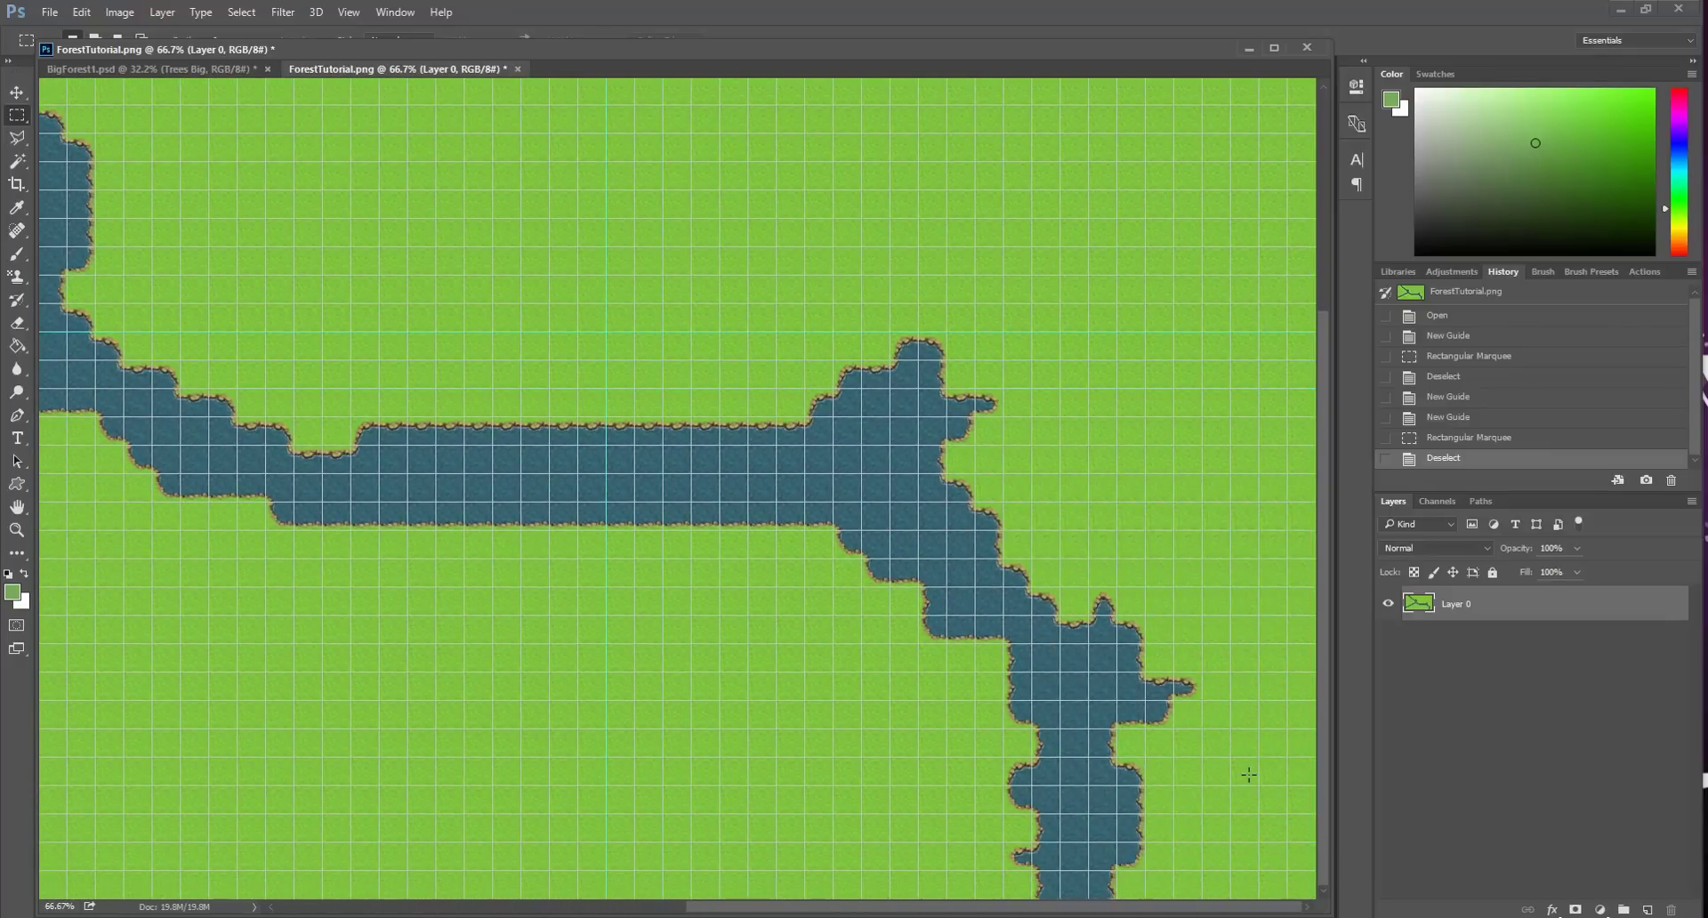
{"action": "scroll", "coordinate": [1248, 775], "scroll_direction": "up", "scroll_amount": 6}
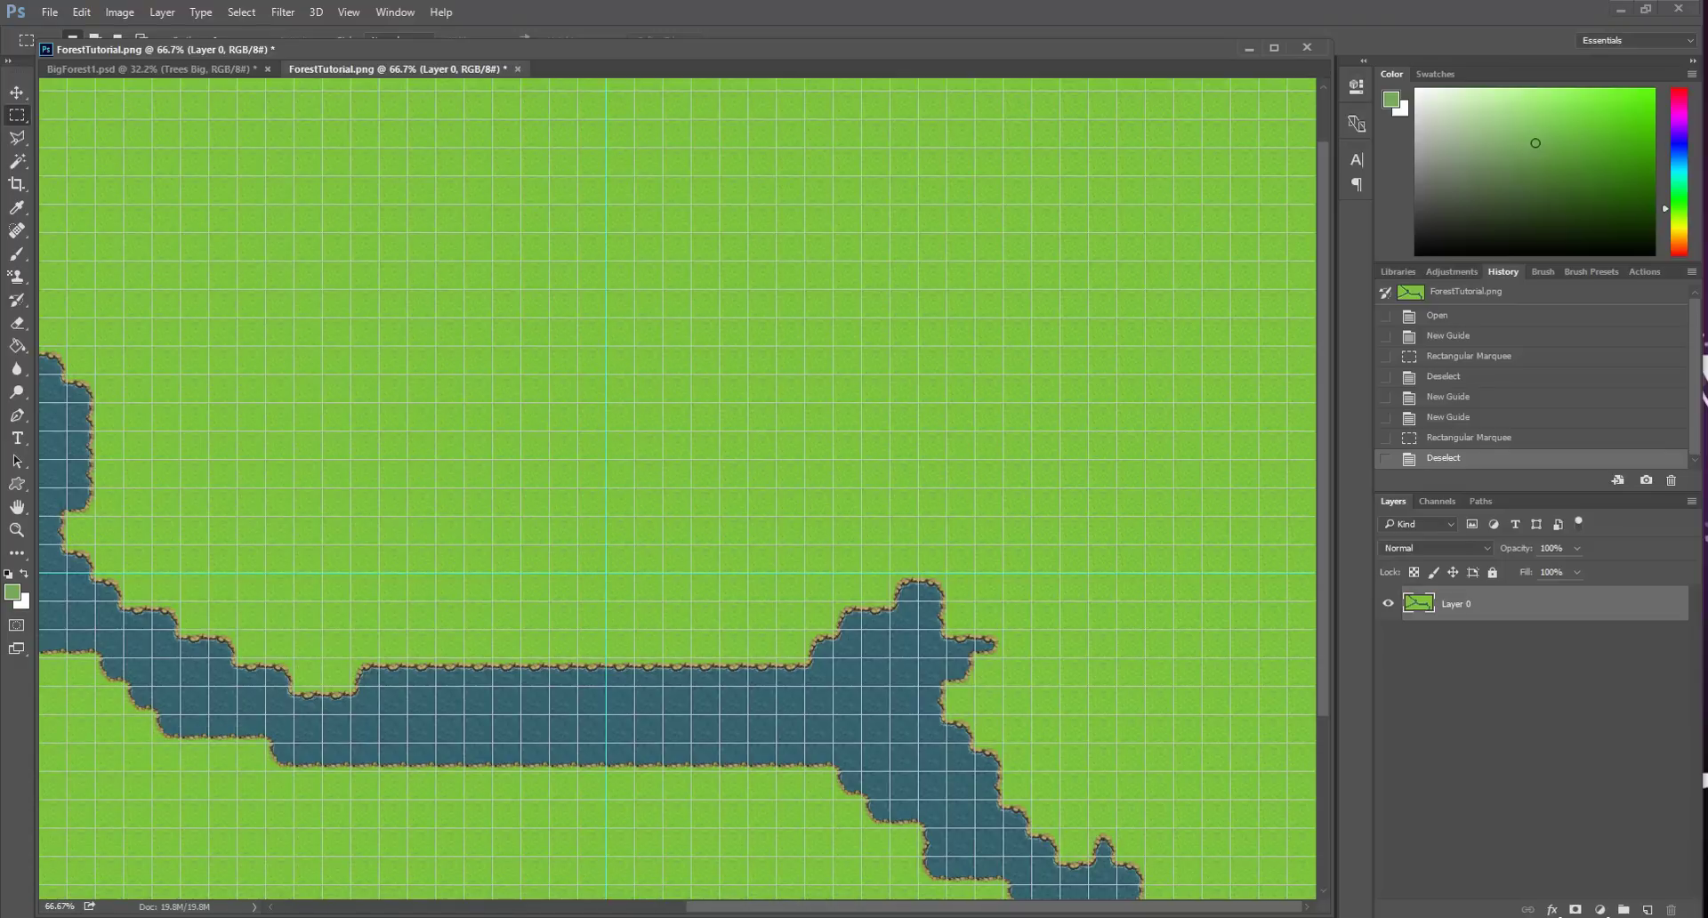
Step: Paint water tiles extending the river's eastern bend upward into a larger pool
{"action": "mouse_move", "coordinate": [592, 915]}
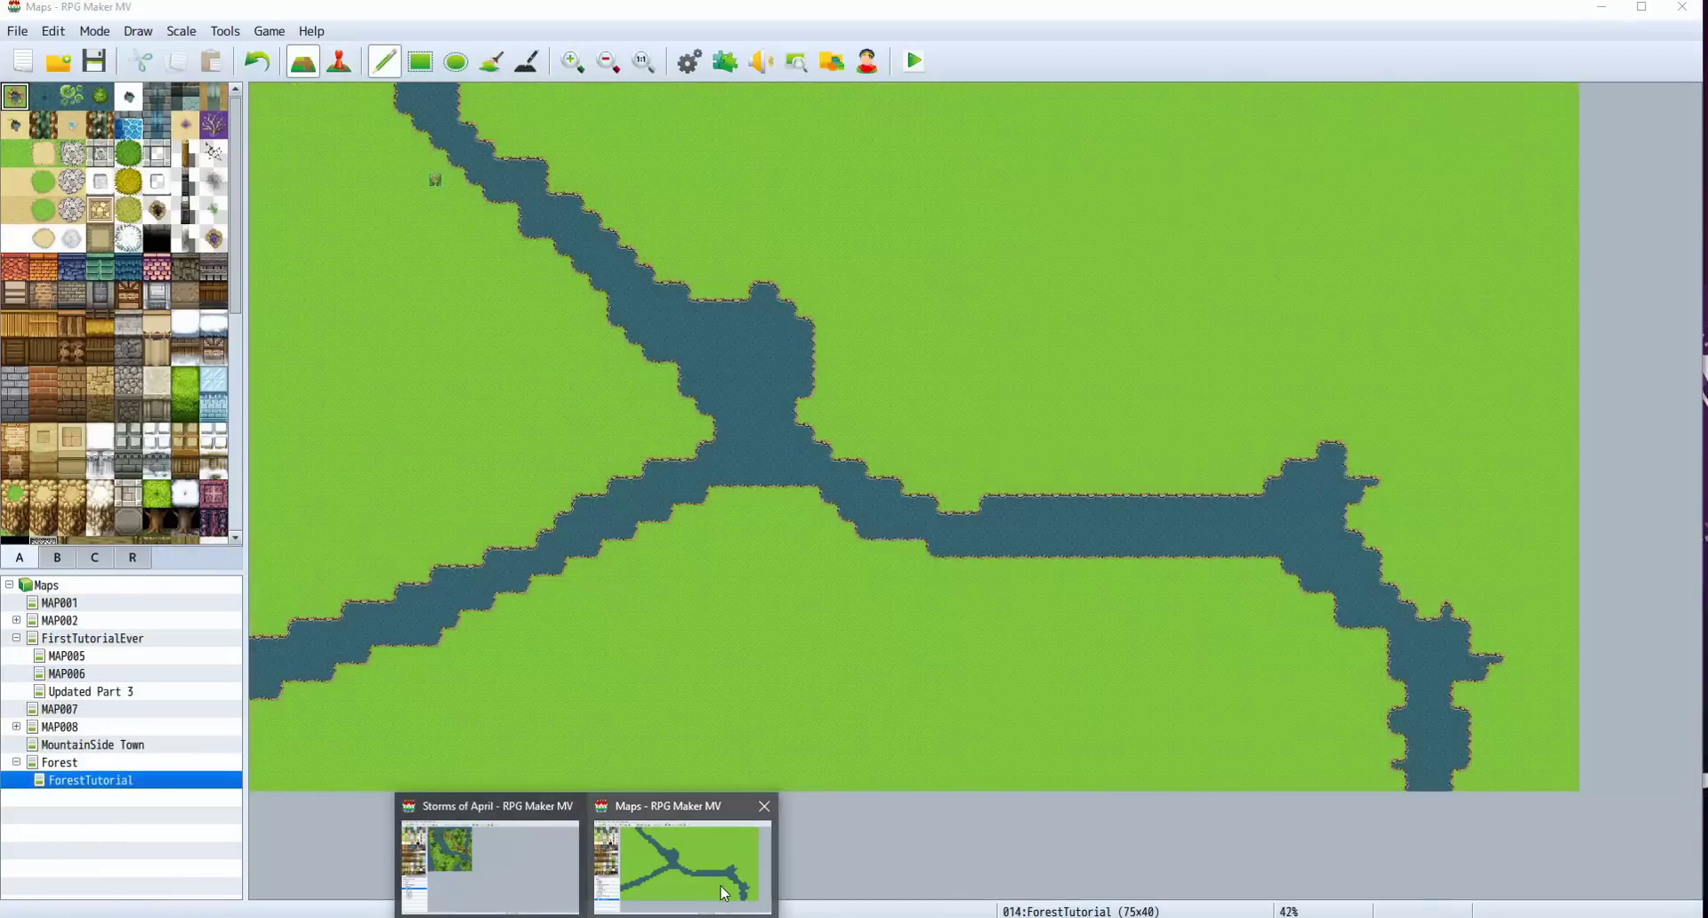
{"action": "left_click", "coordinate": [686, 868]}
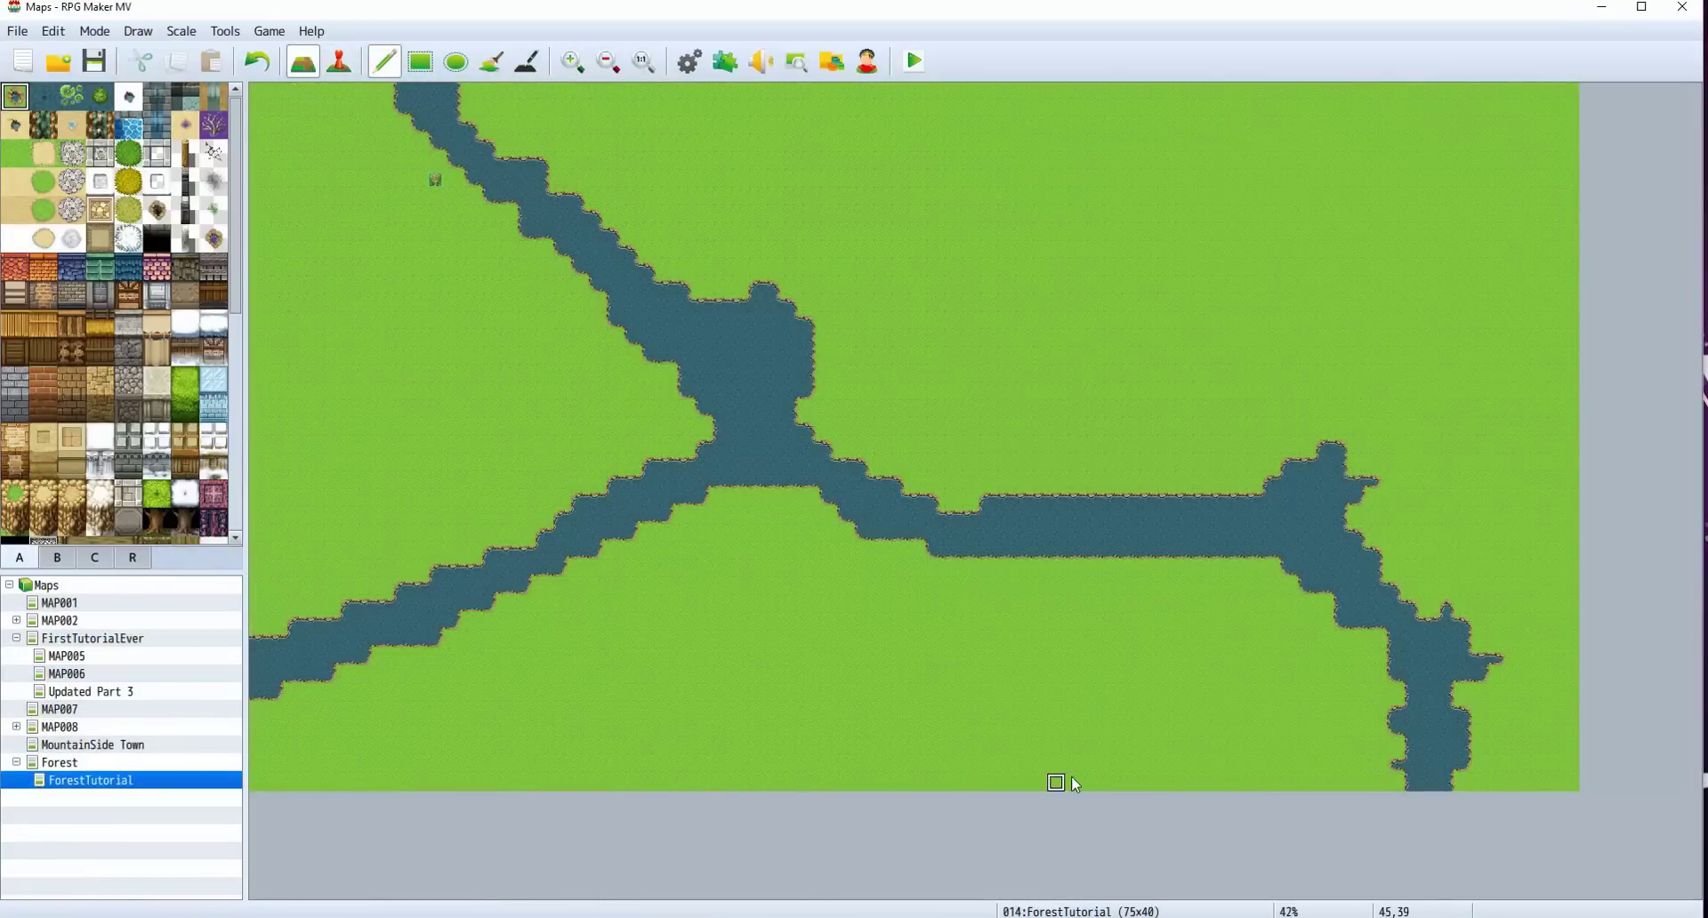
{"action": "mouse_move", "coordinate": [676, 915]}
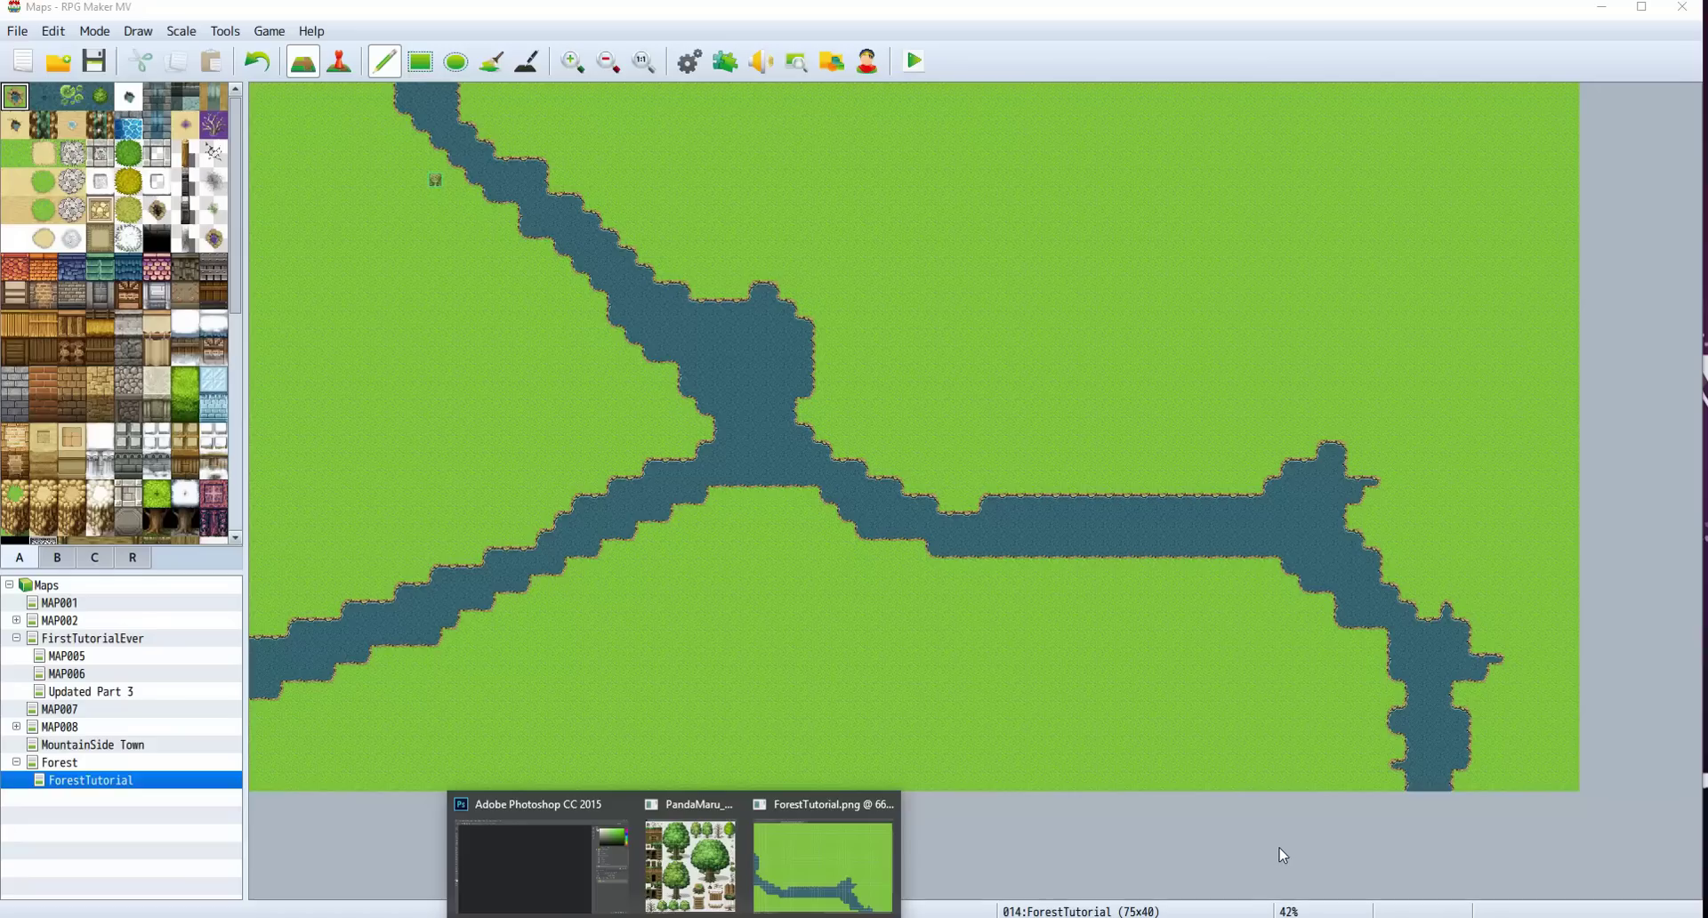
{"action": "mouse_move", "coordinate": [839, 890]}
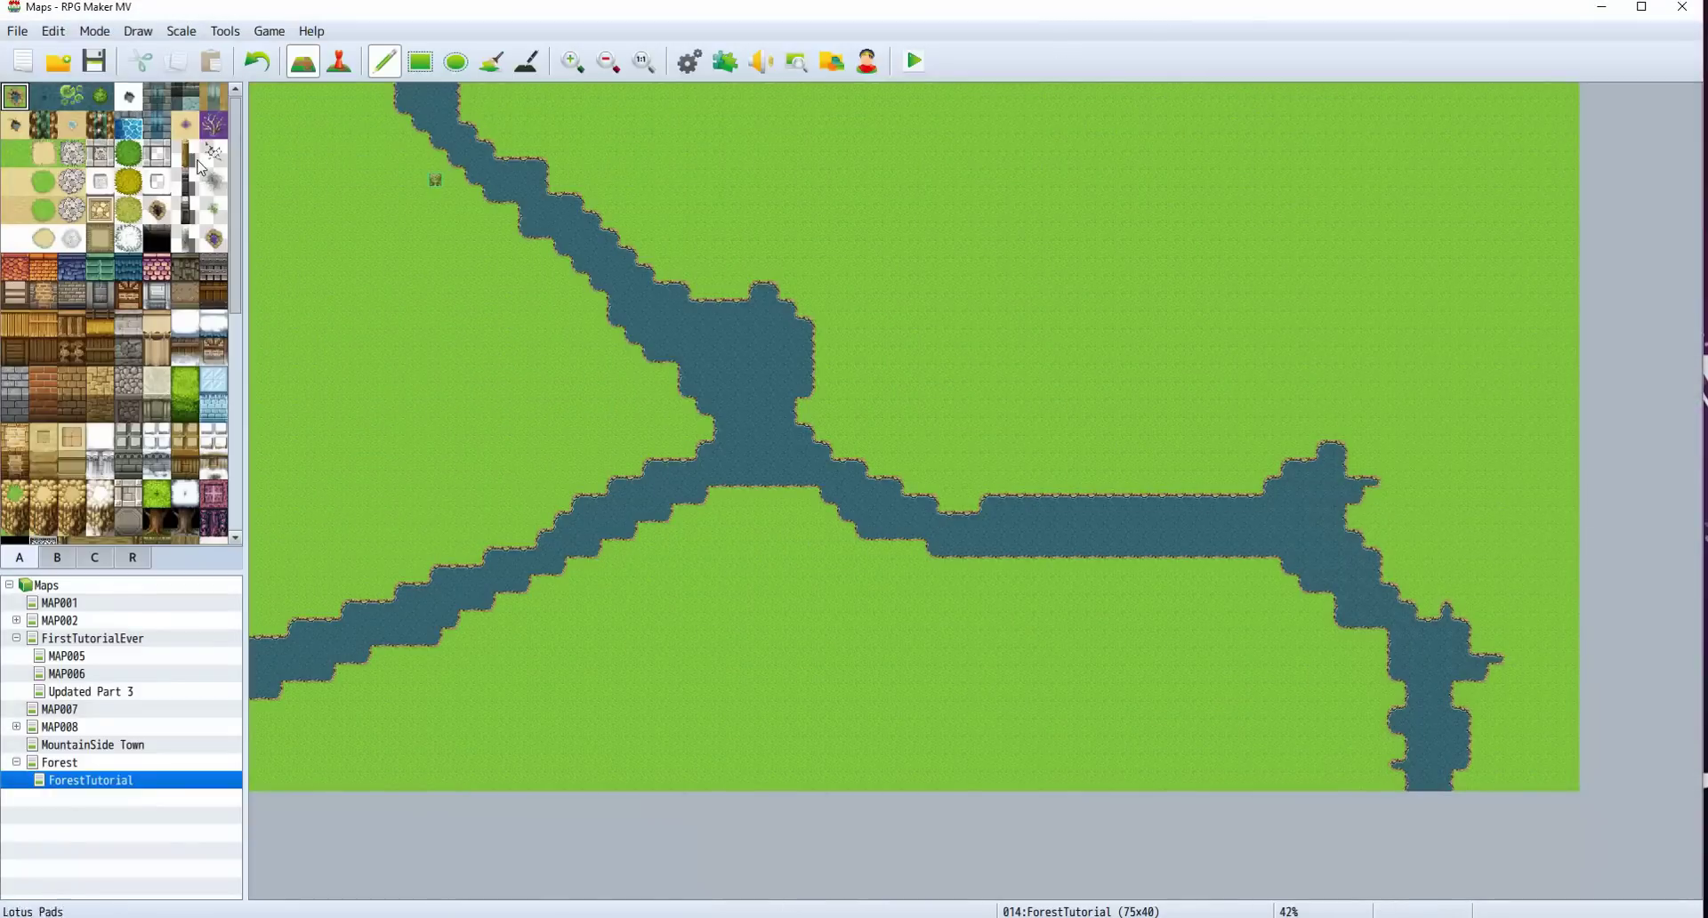
{"action": "mouse_move", "coordinate": [1346, 412]}
{"action": "left_mouse_down"}
{"action": "mouse_move", "coordinate": [1358, 468]}
{"action": "mouse_move", "coordinate": [1382, 457]}
{"action": "mouse_move", "coordinate": [1387, 426]}
{"action": "mouse_move", "coordinate": [1447, 420]}
{"action": "mouse_move", "coordinate": [1333, 418]}
{"action": "mouse_move", "coordinate": [1381, 386]}
{"action": "mouse_move", "coordinate": [1415, 389]}
{"action": "mouse_move", "coordinate": [1333, 384]}
{"action": "mouse_move", "coordinate": [1344, 409]}
{"action": "mouse_move", "coordinate": [1435, 426]}
{"action": "mouse_move", "coordinate": [1386, 463]}
{"action": "mouse_move", "coordinate": [1407, 433]}
{"action": "mouse_move", "coordinate": [1316, 438]}
{"action": "mouse_move", "coordinate": [1294, 403]}
{"action": "mouse_move", "coordinate": [1327, 382]}
{"action": "mouse_move", "coordinate": [1312, 420]}
{"action": "mouse_move", "coordinate": [1366, 367]}
{"action": "left_mouse_up"}
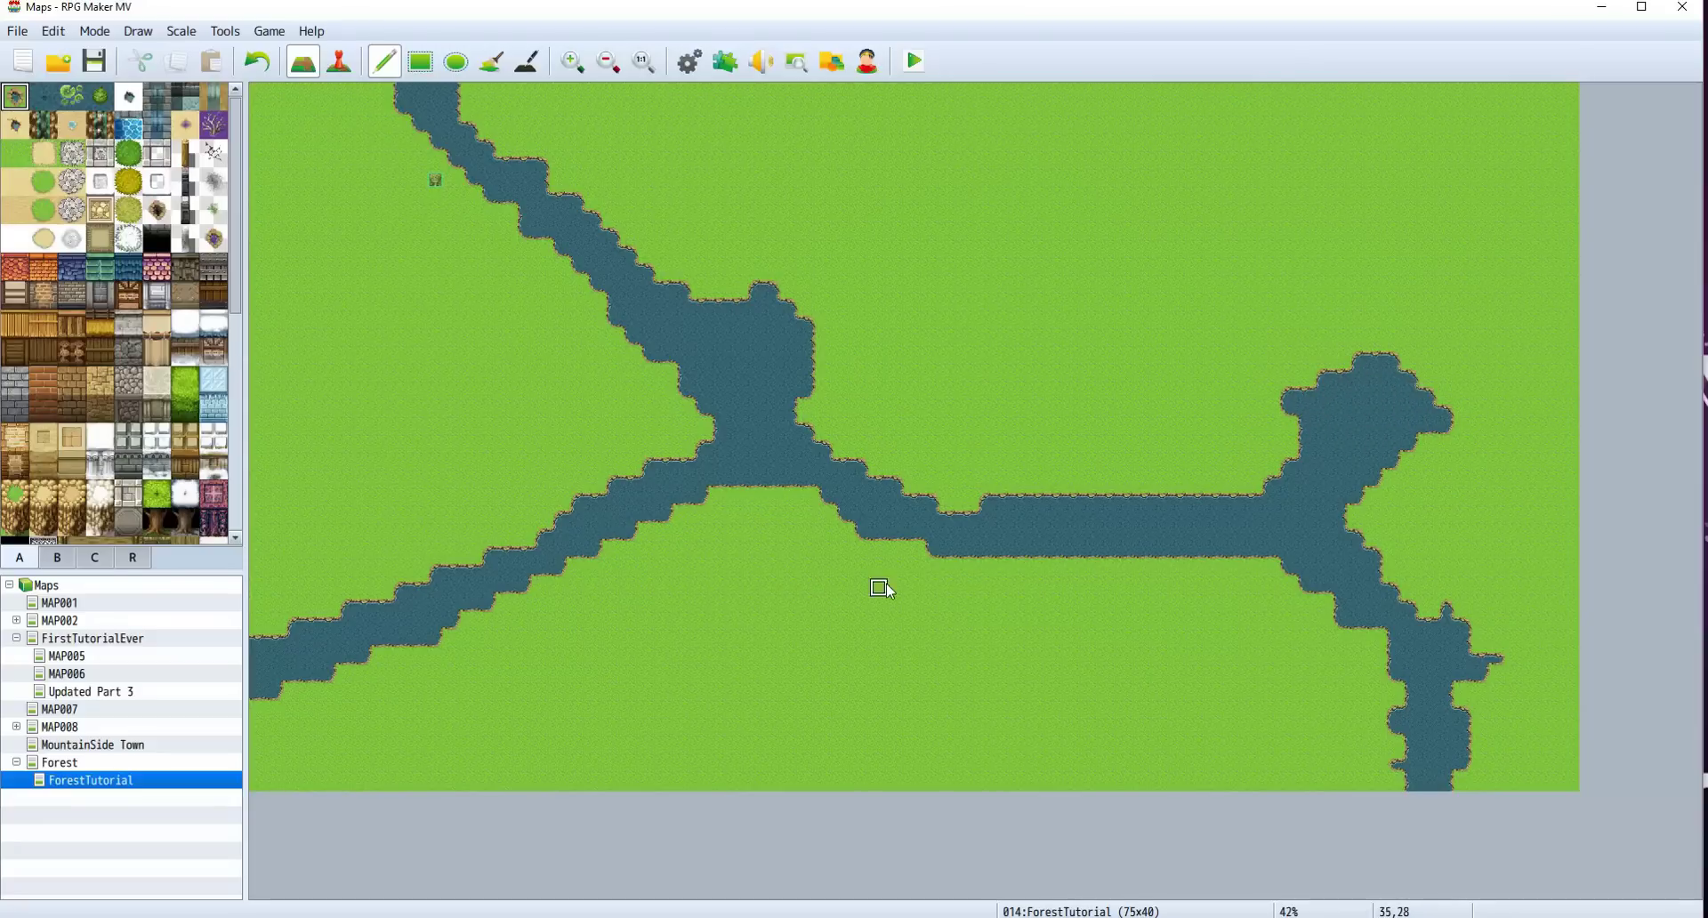
{"action": "mouse_move", "coordinate": [1424, 614]}
{"action": "left_mouse_down"}
{"action": "mouse_move", "coordinate": [1392, 587]}
{"action": "mouse_move", "coordinate": [1483, 655]}
{"action": "mouse_move", "coordinate": [1450, 694]}
{"action": "left_mouse_up"}
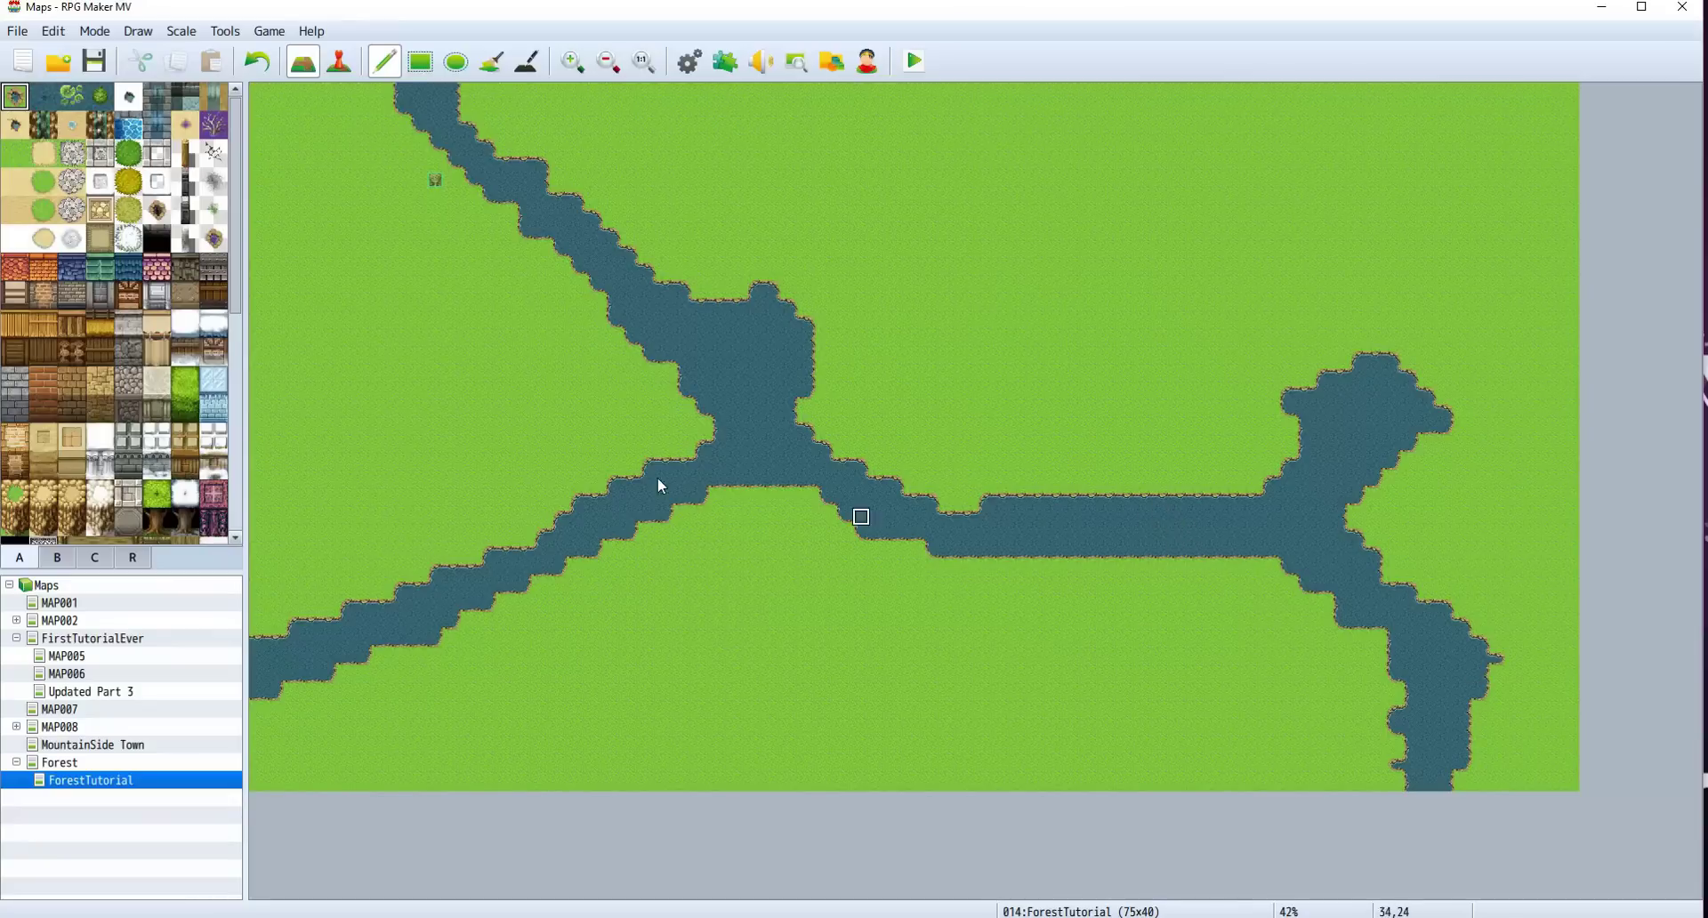
Step: Save changes, playtest as a New Game, close the game and return to Photoshop
{"action": "left_click", "coordinate": [913, 61]}
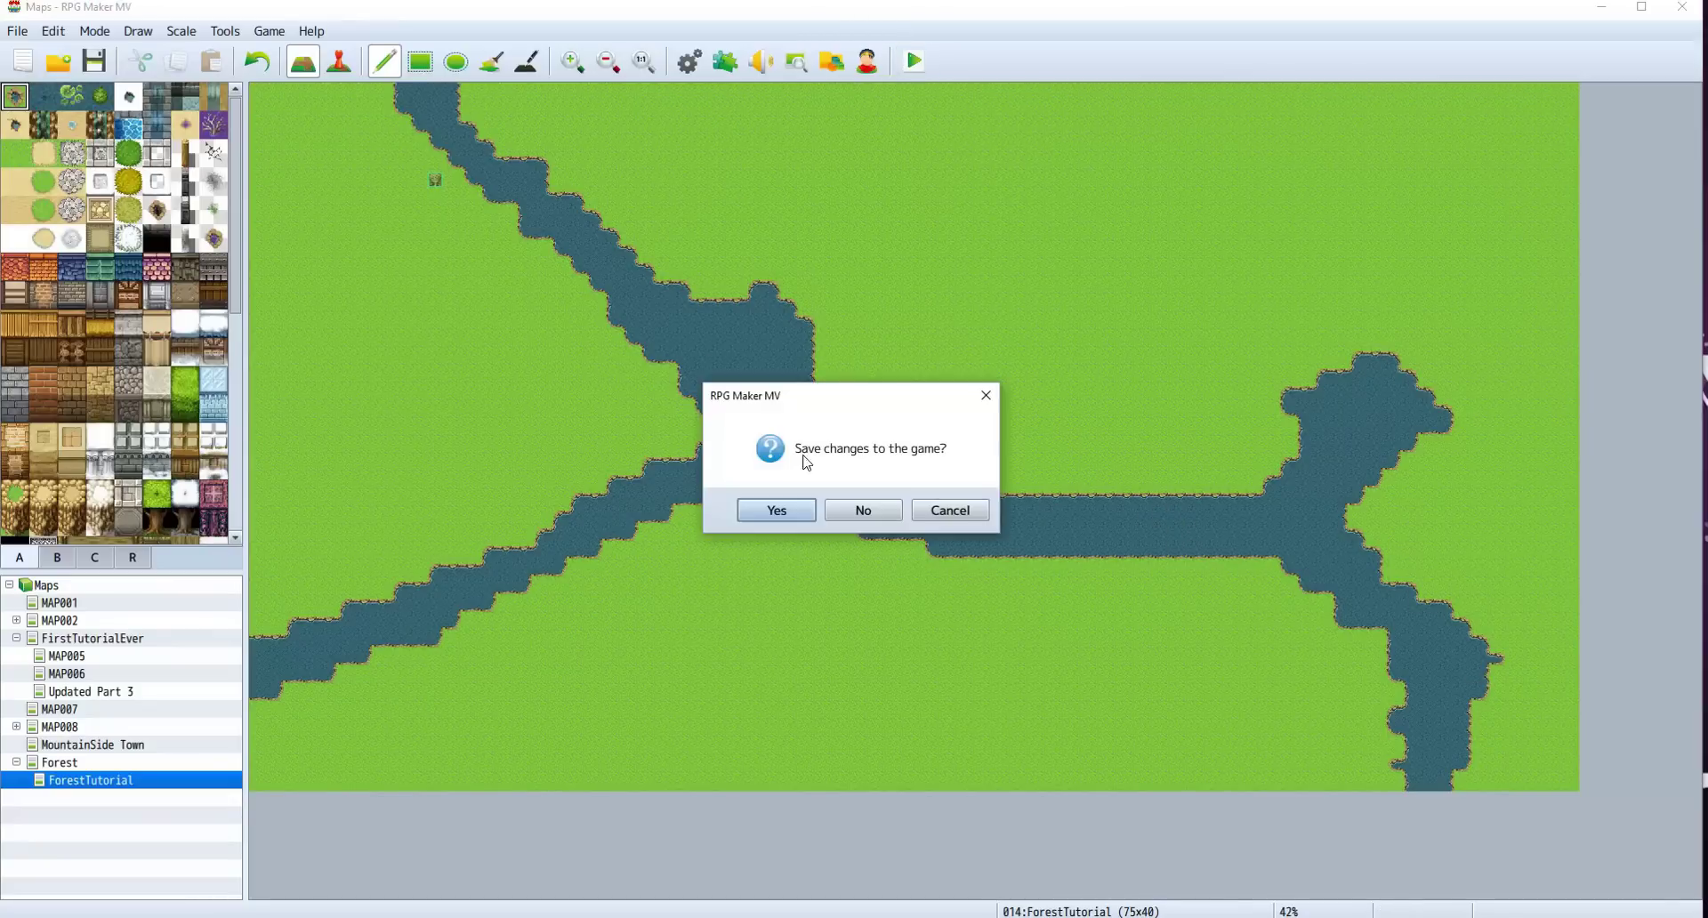
{"action": "left_click", "coordinate": [776, 511]}
{"action": "left_click", "coordinate": [906, 559]}
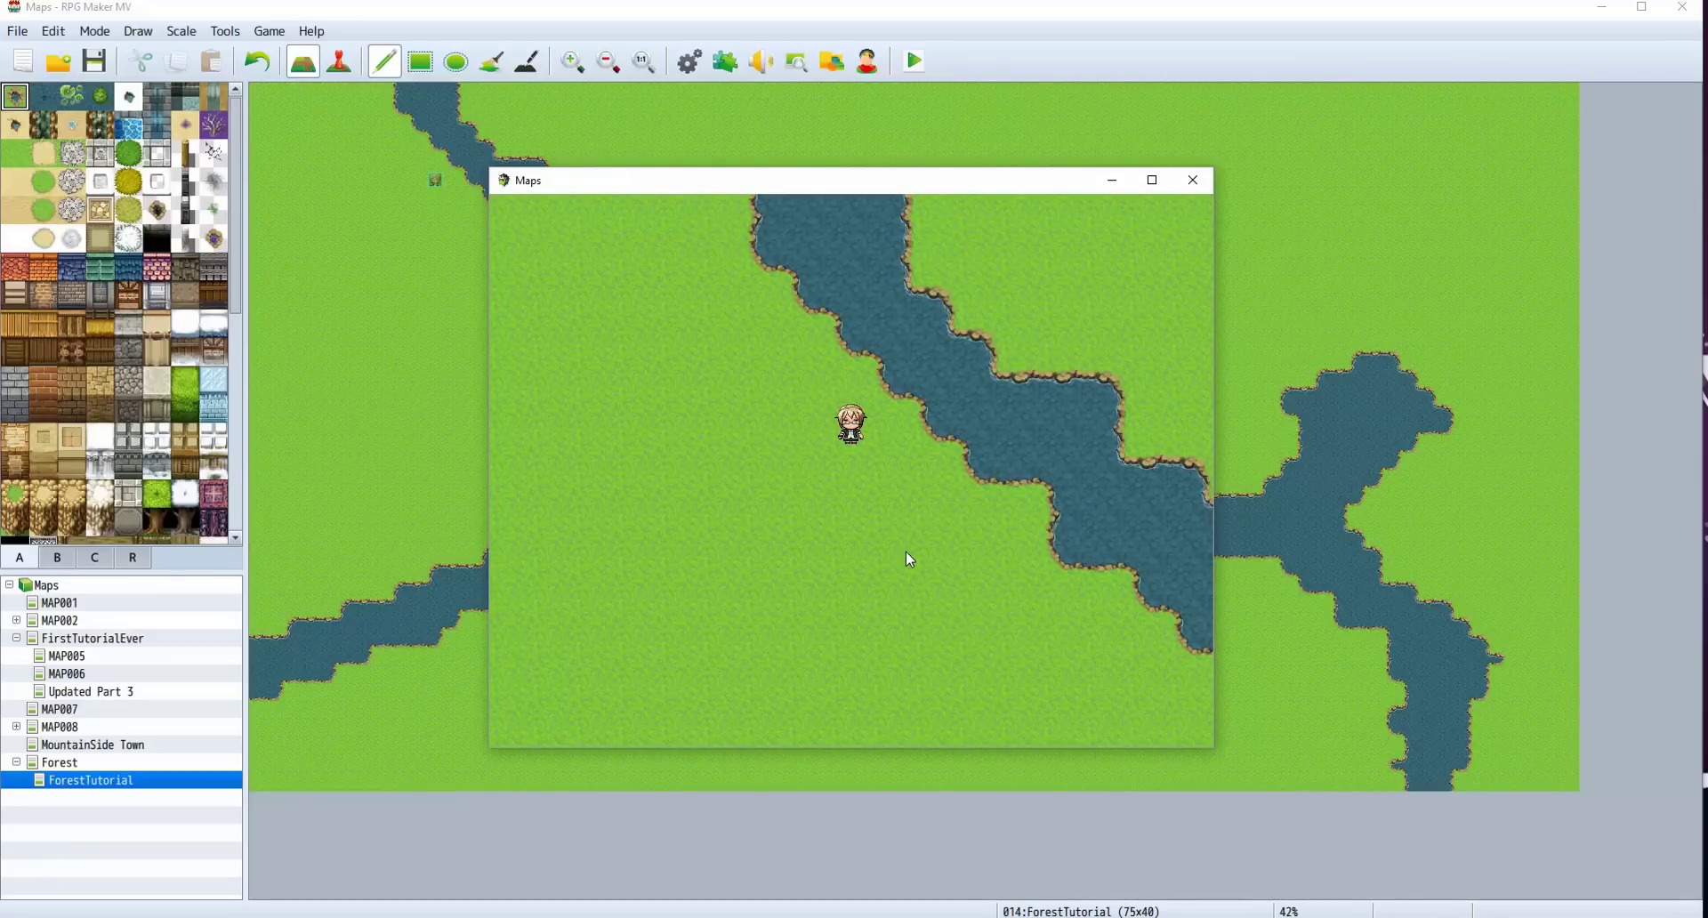
{"action": "left_click", "coordinate": [1193, 180]}
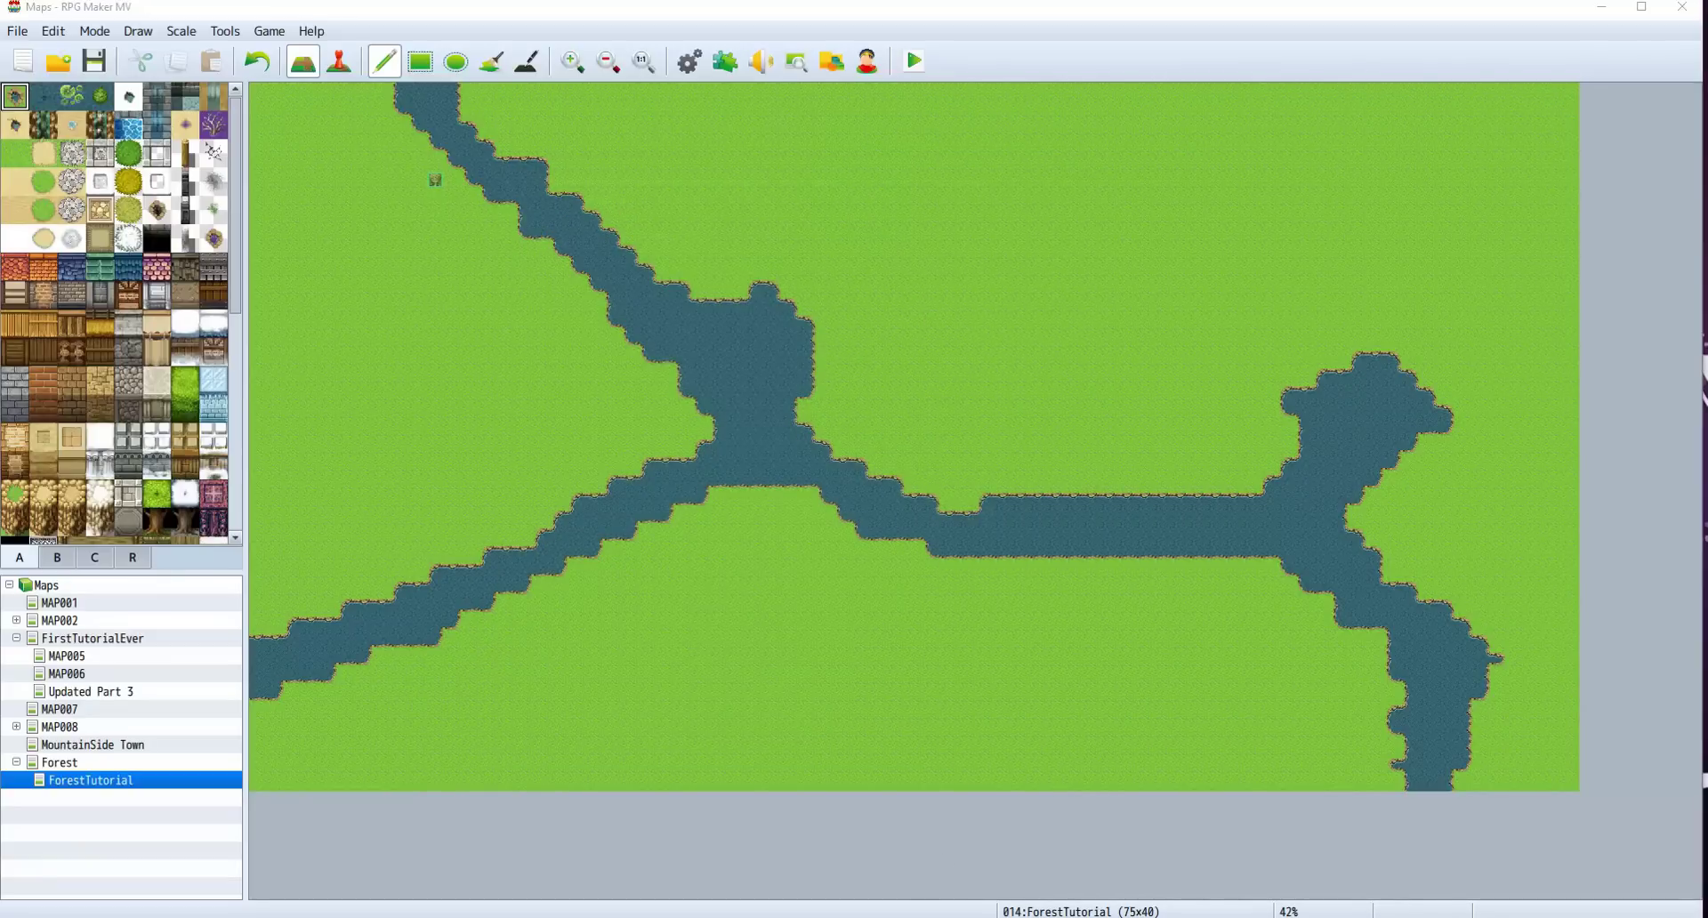
{"action": "left_click", "coordinate": [564, 897]}
Step: Bring in the updated screenshot and set the view to 100%, then Fit on Screen
{"action": "mouse_move", "coordinate": [463, 907]}
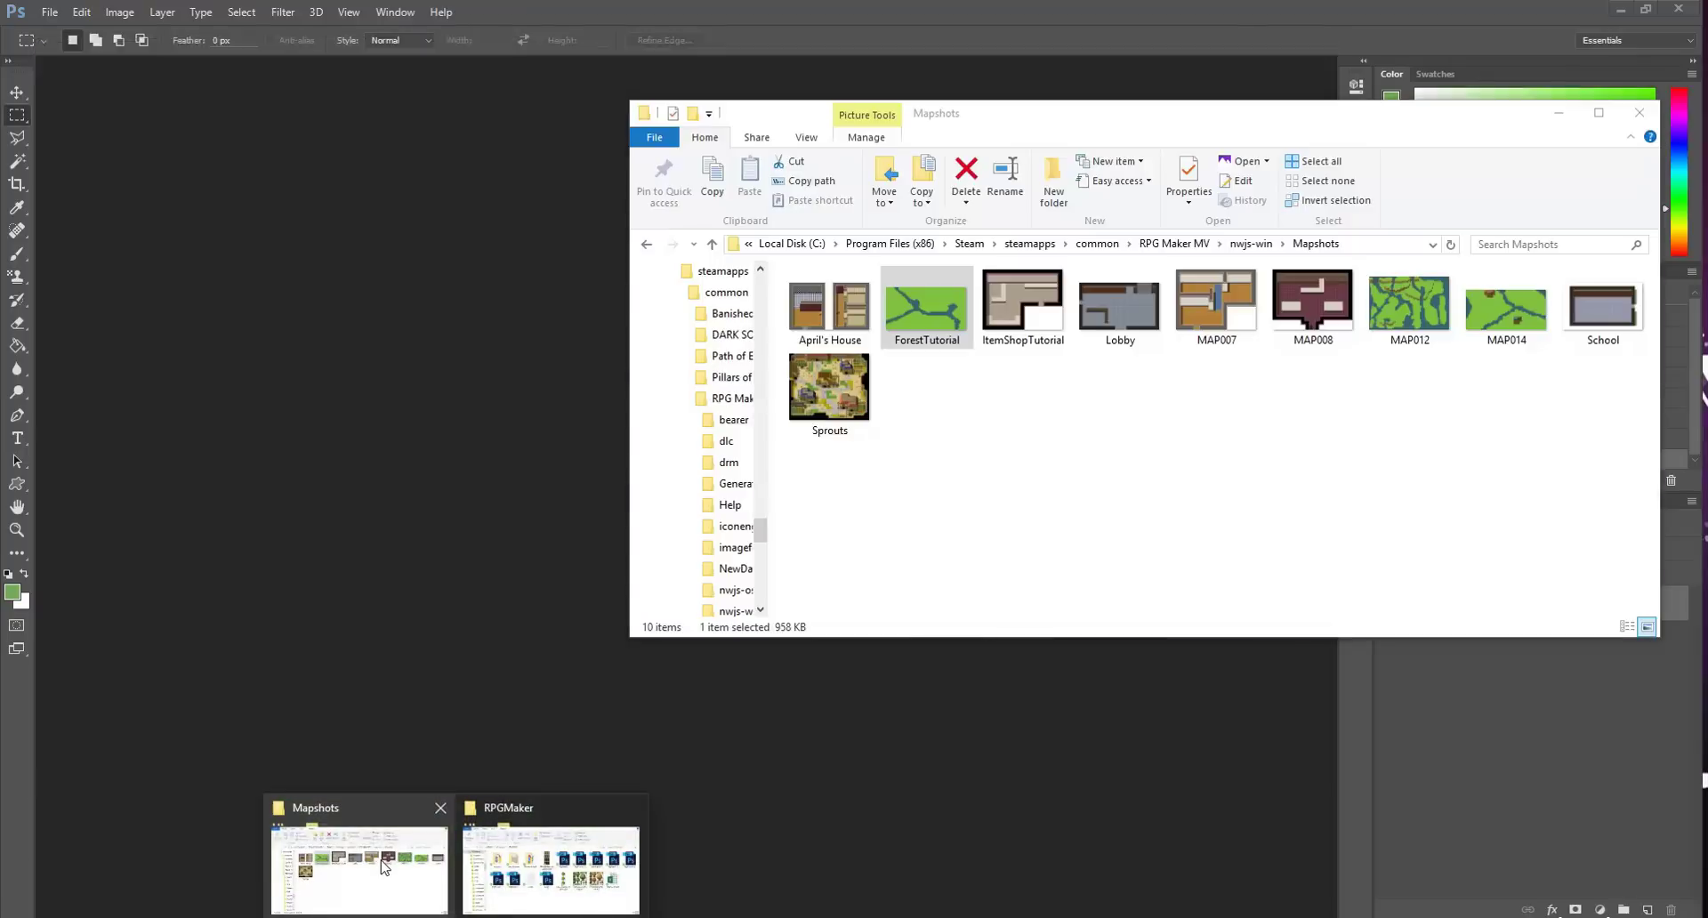
{"action": "left_click", "coordinate": [381, 859]}
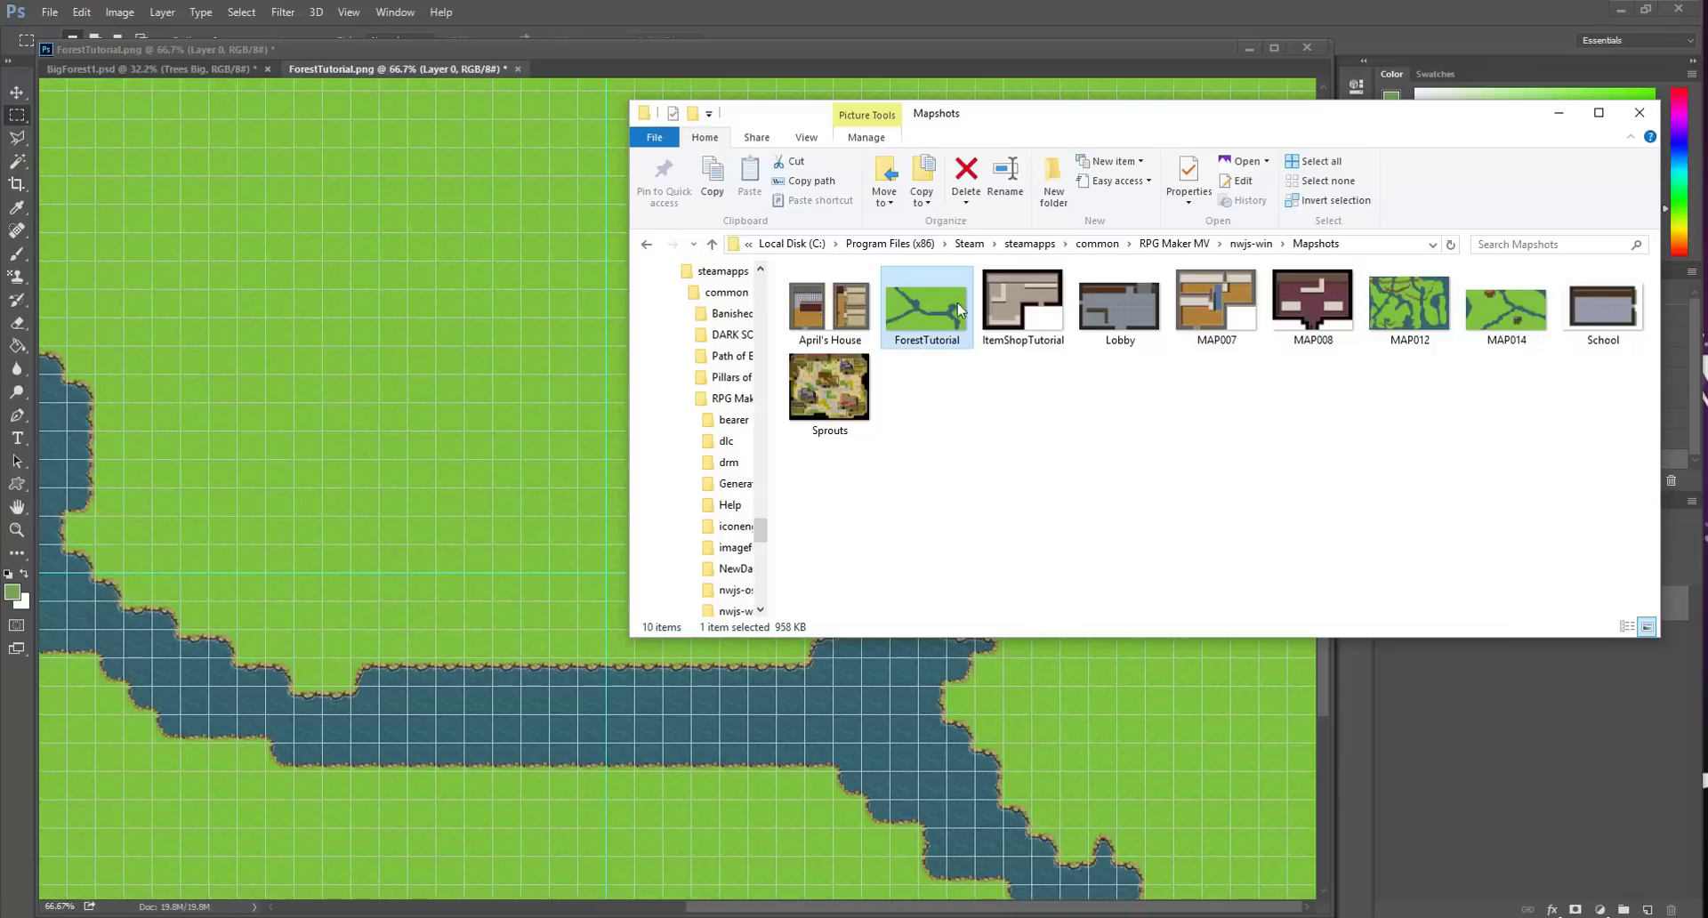
{"action": "left_click", "coordinate": [465, 377]}
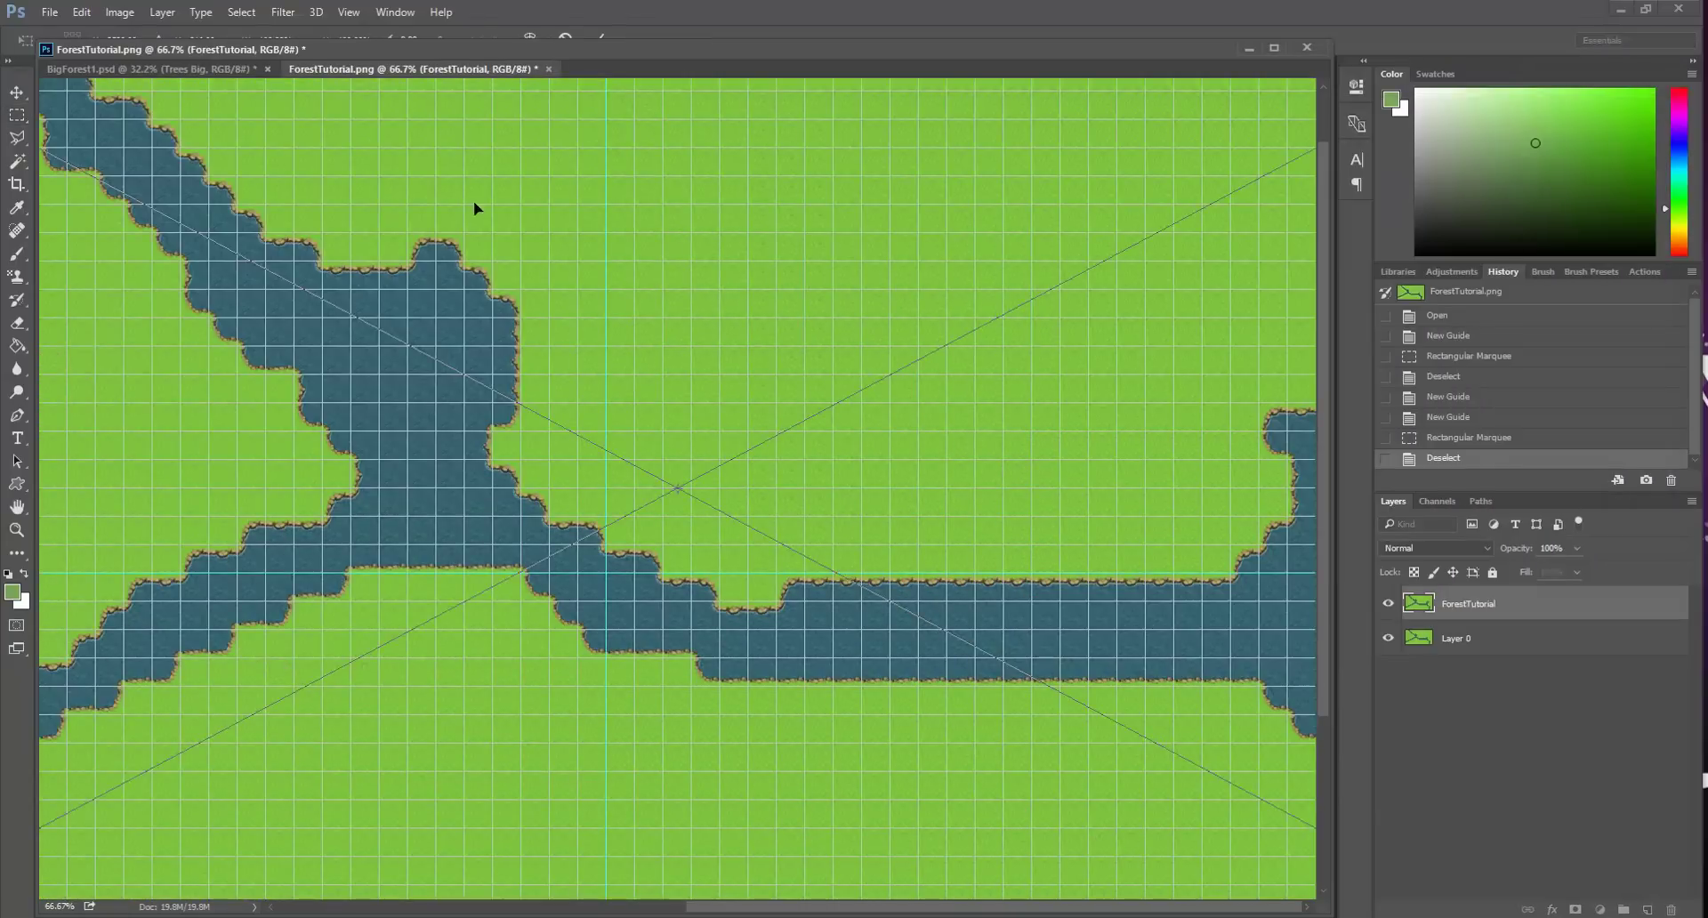
{"action": "left_click", "coordinate": [348, 12]}
{"action": "left_click", "coordinate": [386, 209]}
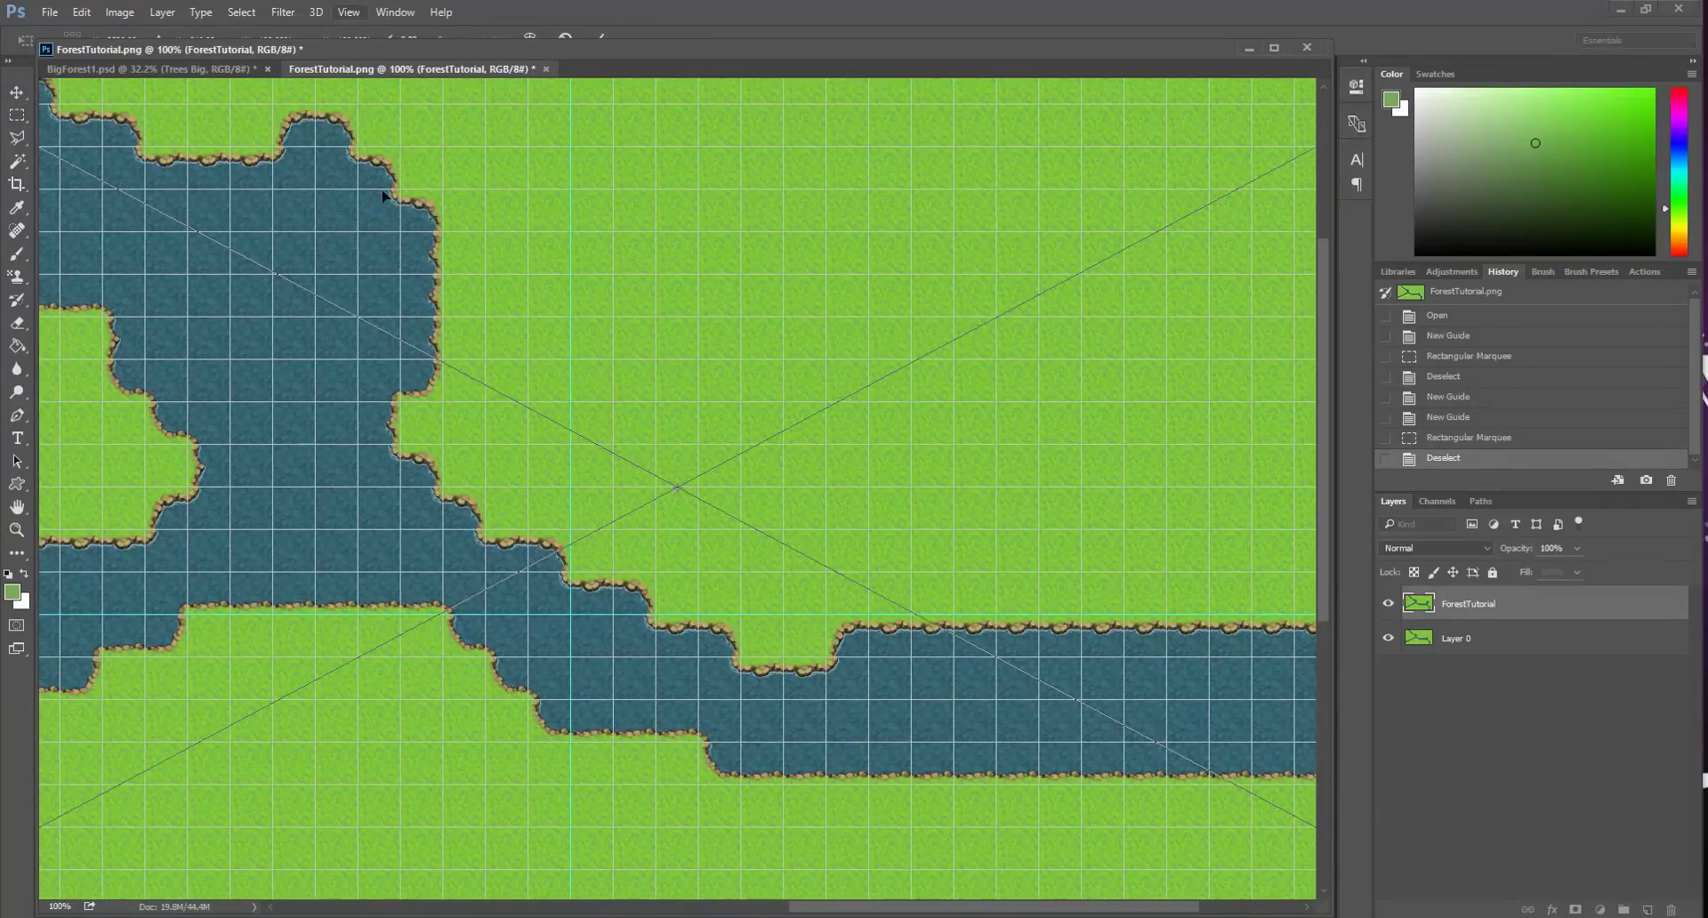
{"action": "left_click", "coordinate": [349, 12]}
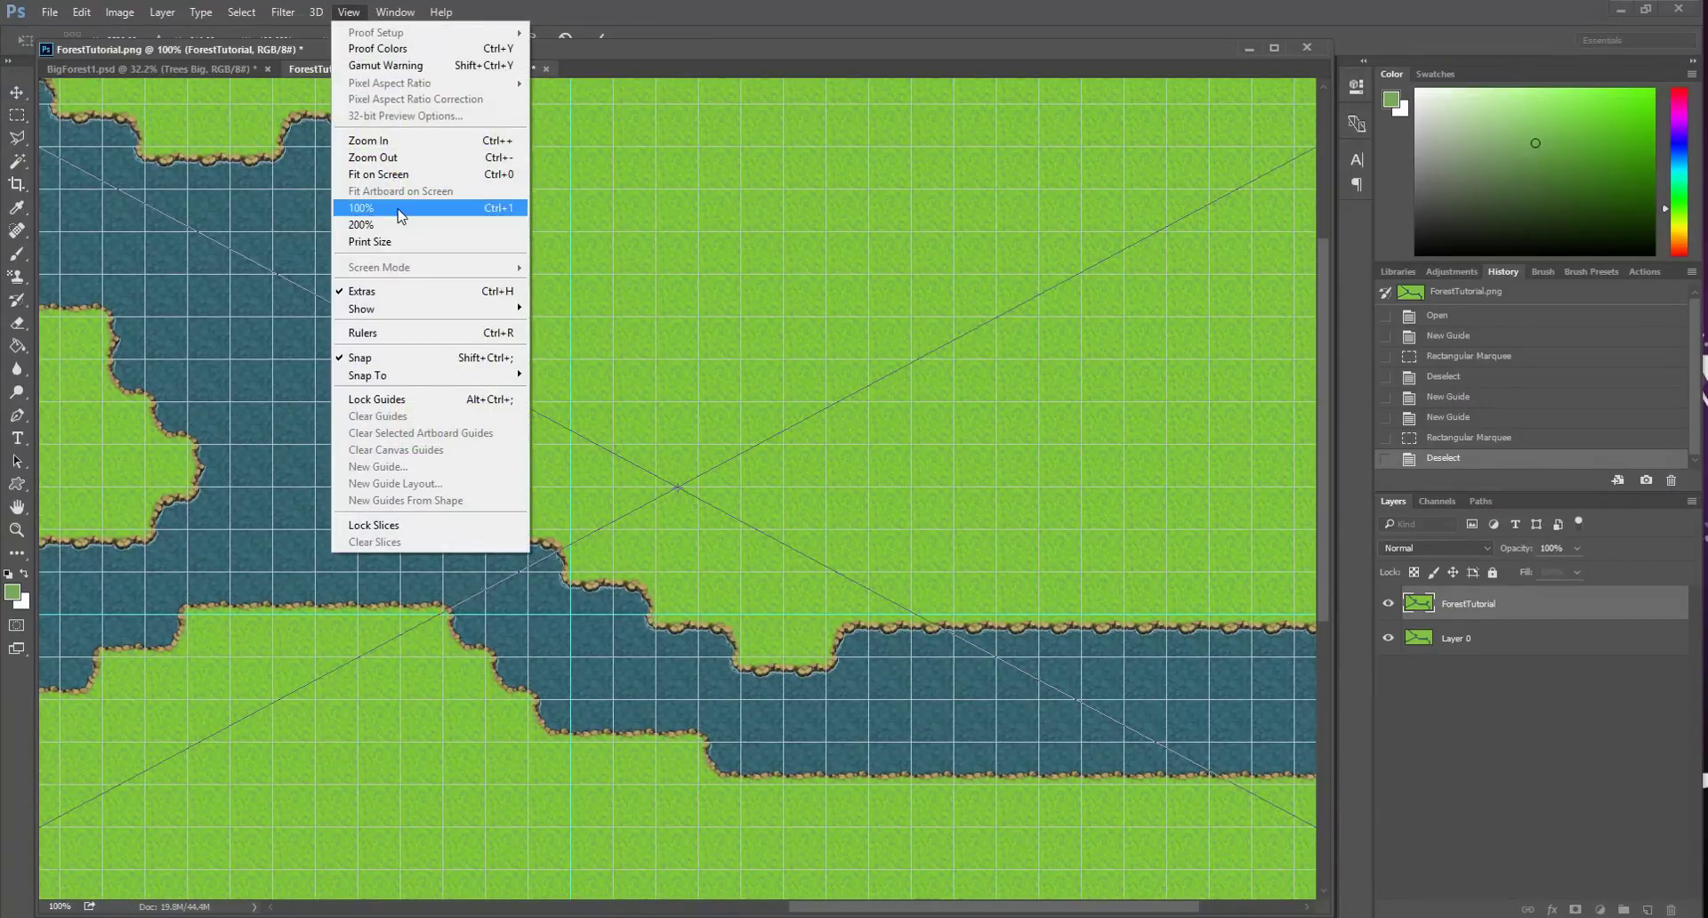
{"action": "left_click", "coordinate": [405, 177]}
Step: Align the new screenshot over the old map, commit it and merge it into Layer 0
{"action": "left_click_drag", "start_coordinate": [589, 291], "coordinate": [534, 375]}
{"action": "left_click", "coordinate": [598, 41]}
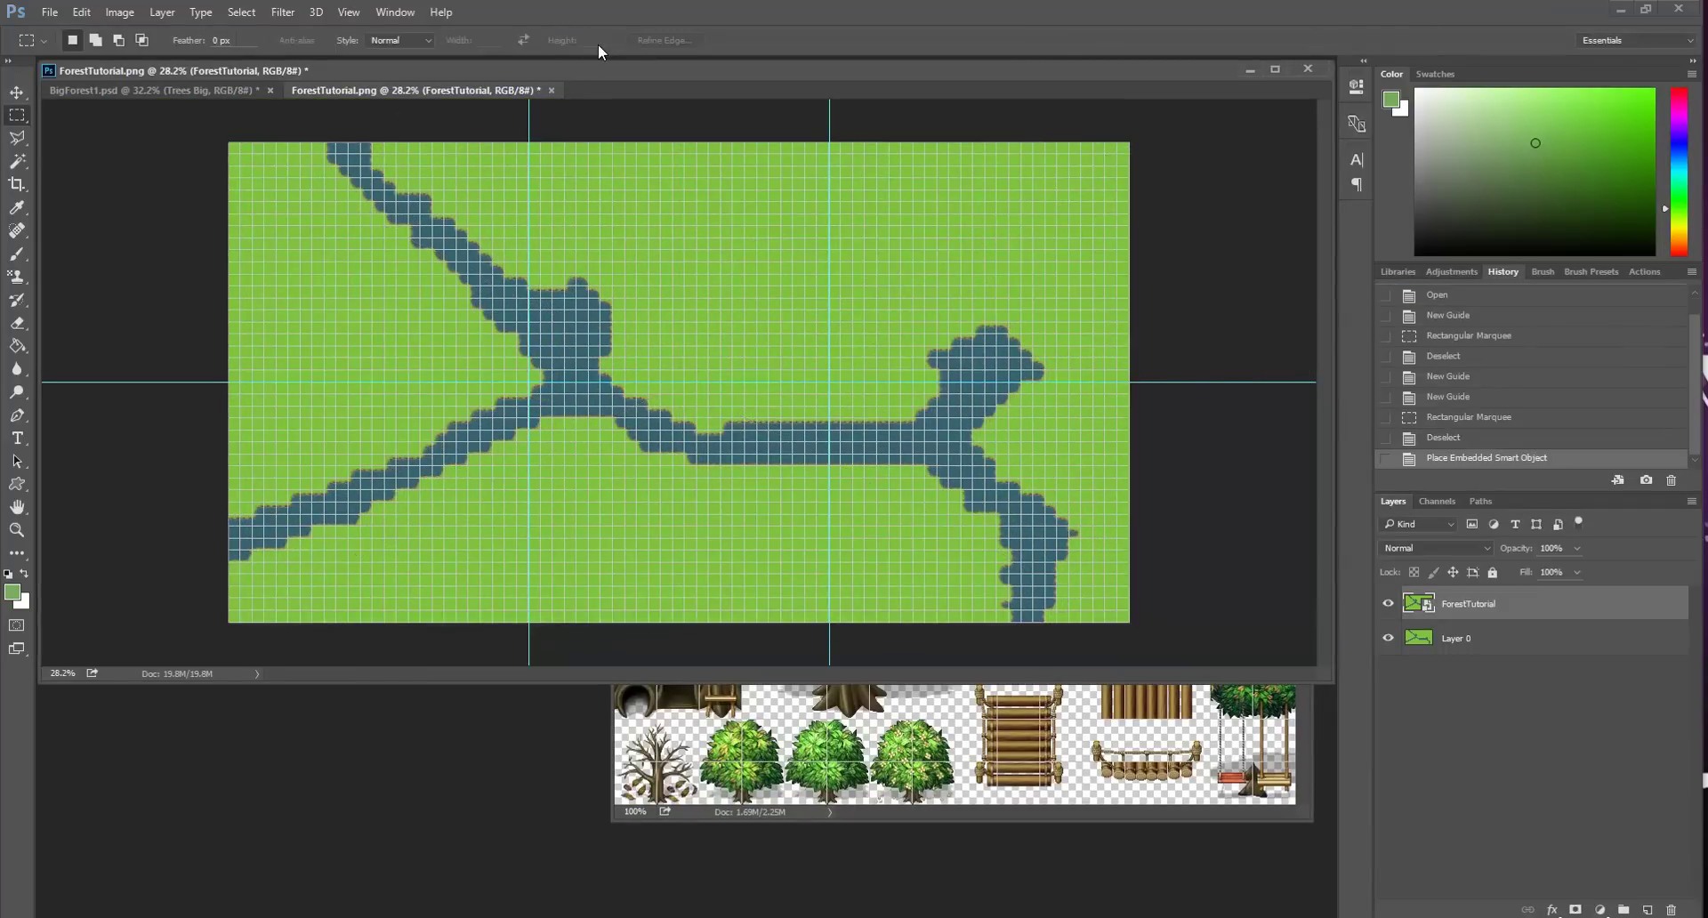
{"action": "left_click", "coordinate": [1387, 611]}
{"action": "left_click", "coordinate": [1387, 611]}
{"action": "key", "text": "ctrl+e"}
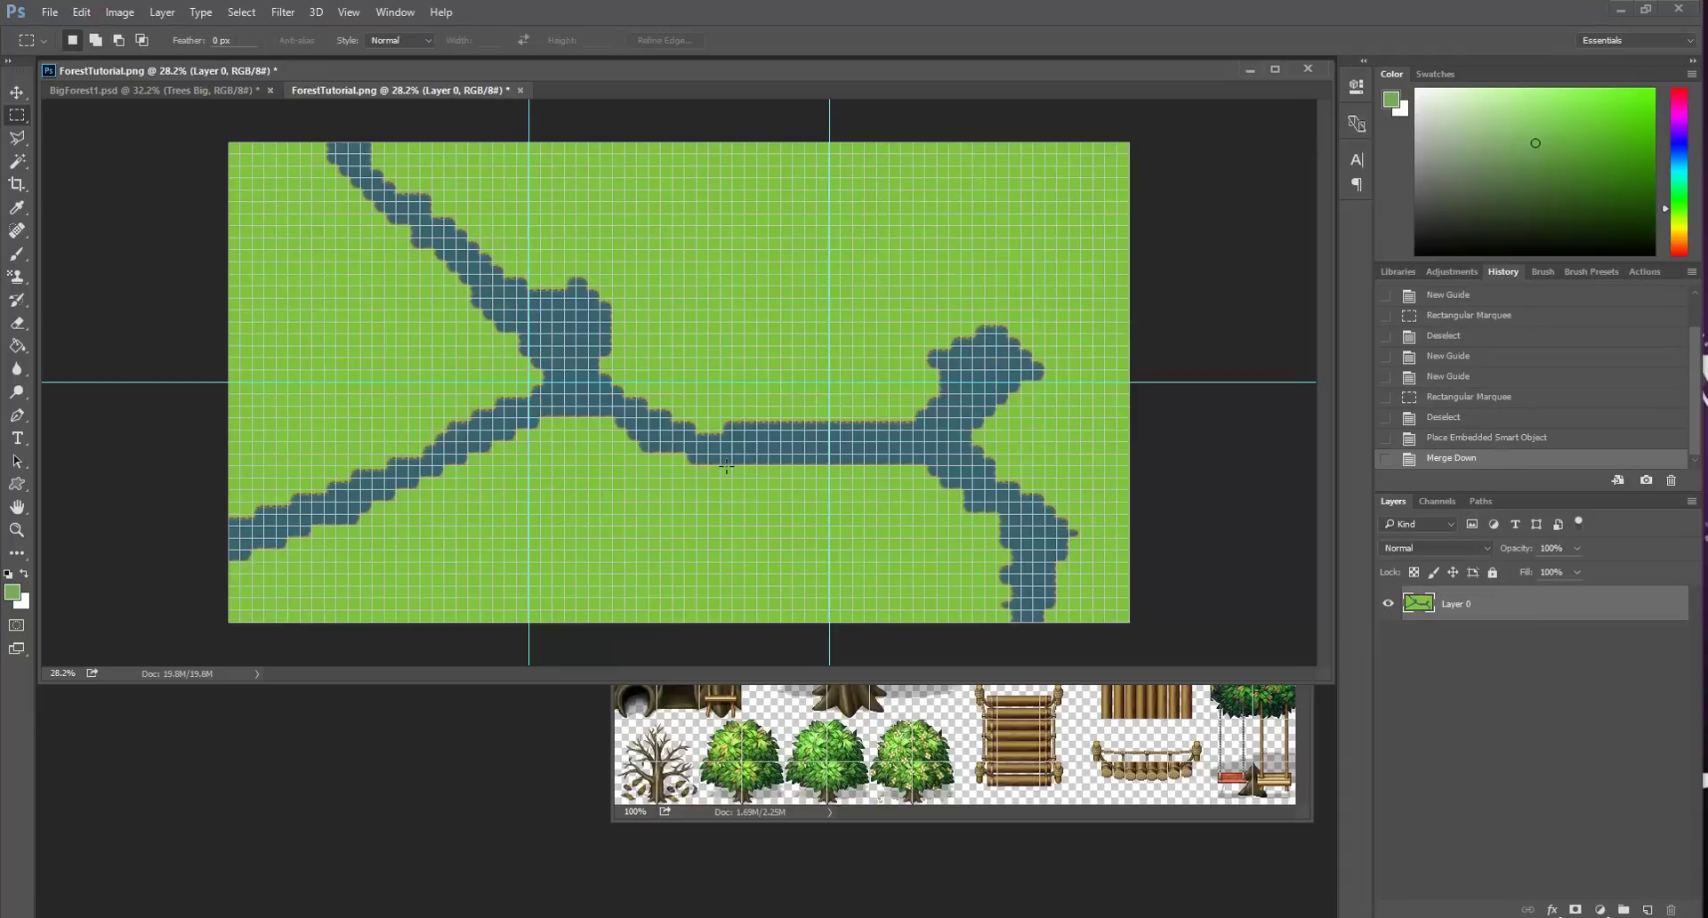
{"action": "left_click", "coordinate": [1389, 605]}
{"action": "left_click", "coordinate": [1388, 604]}
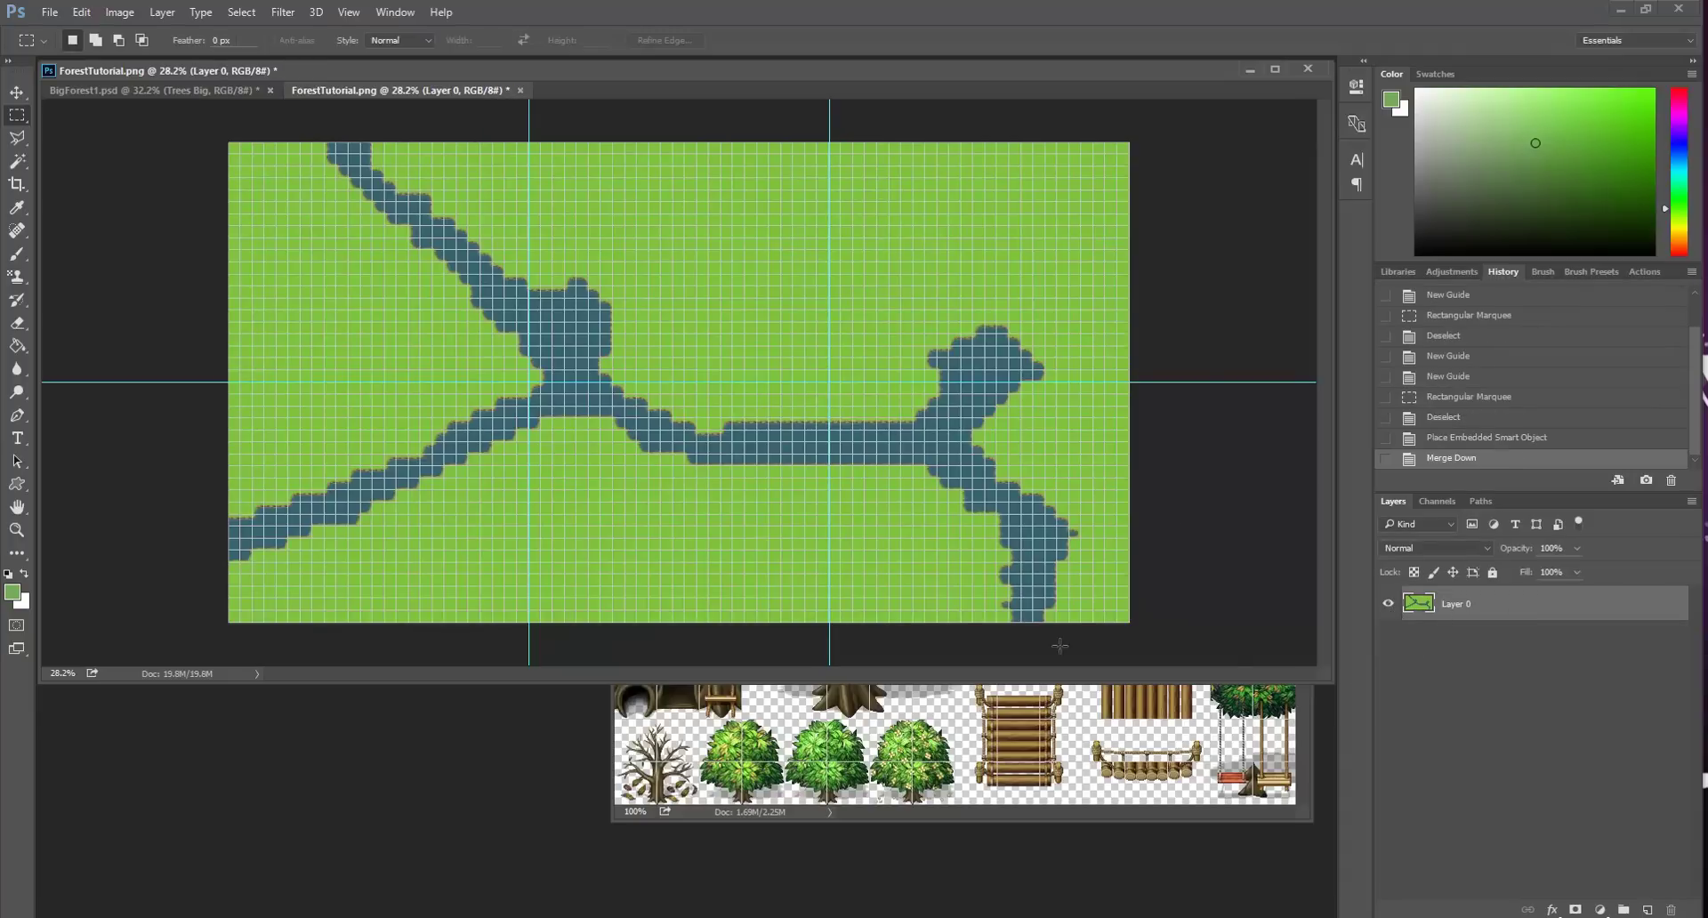